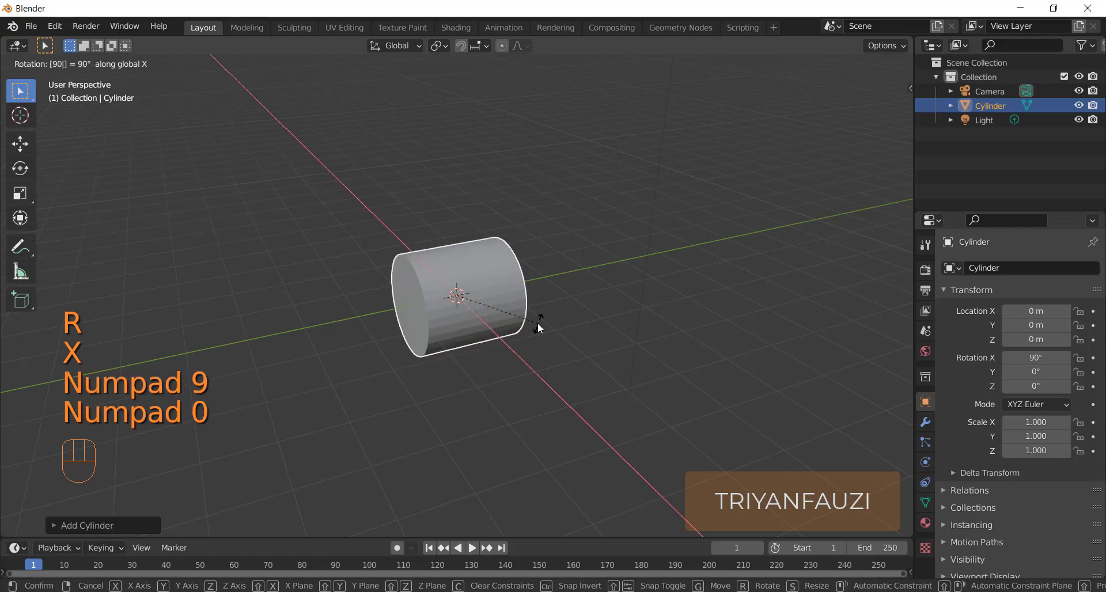
Finish rotating the cylinder 90° about X and stretch its mesh to about 1.5 times its length along Y
key("KP_Enter")
key("KP_3")
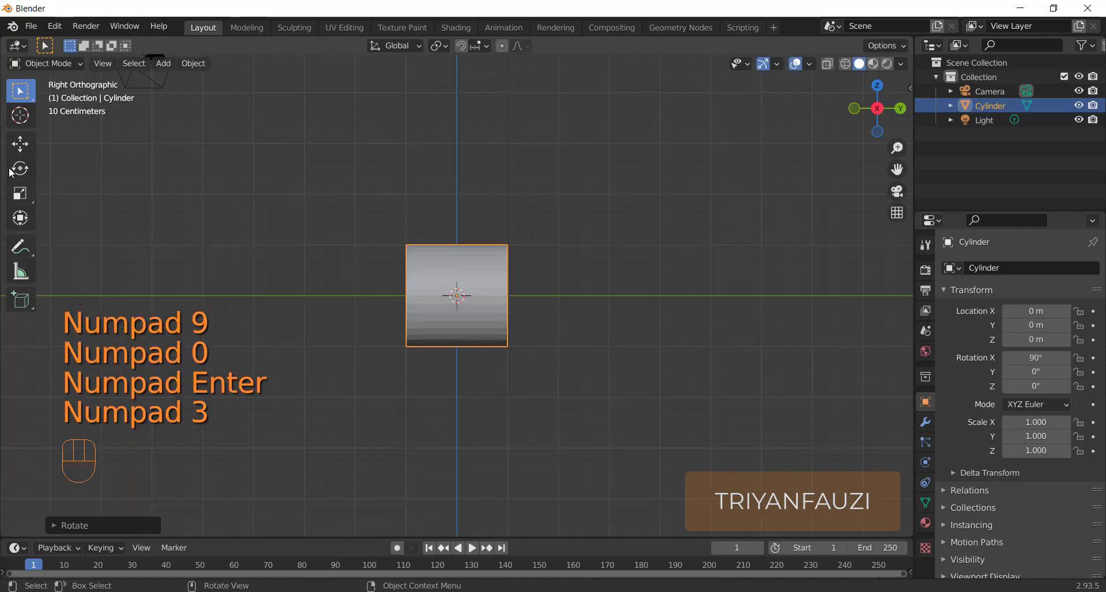
key("Tab")
scroll(475, 270, "up", 2)
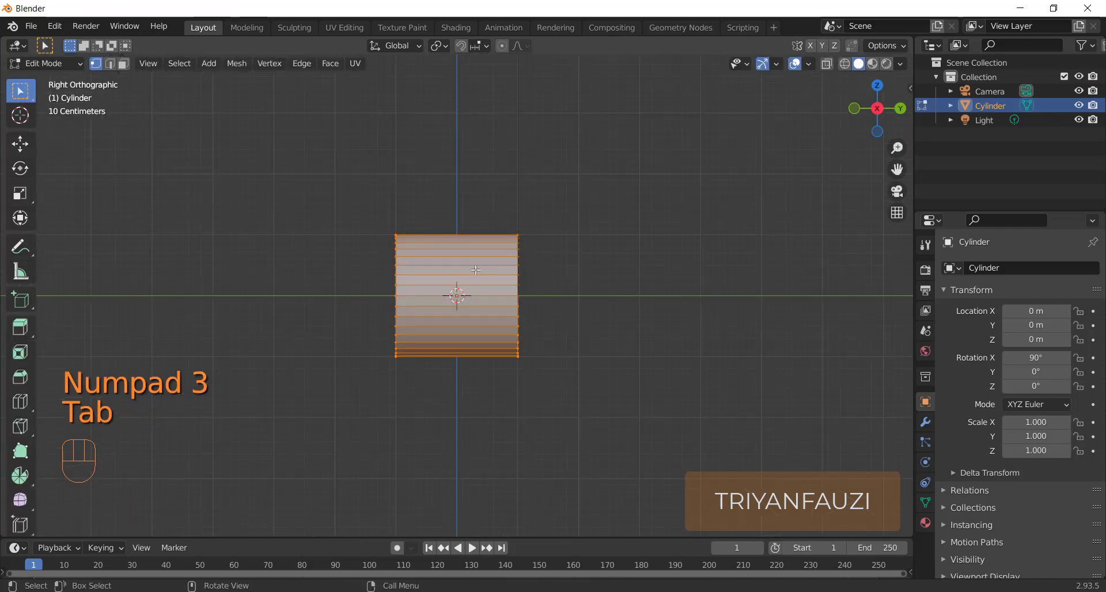
key("s")
key("y")
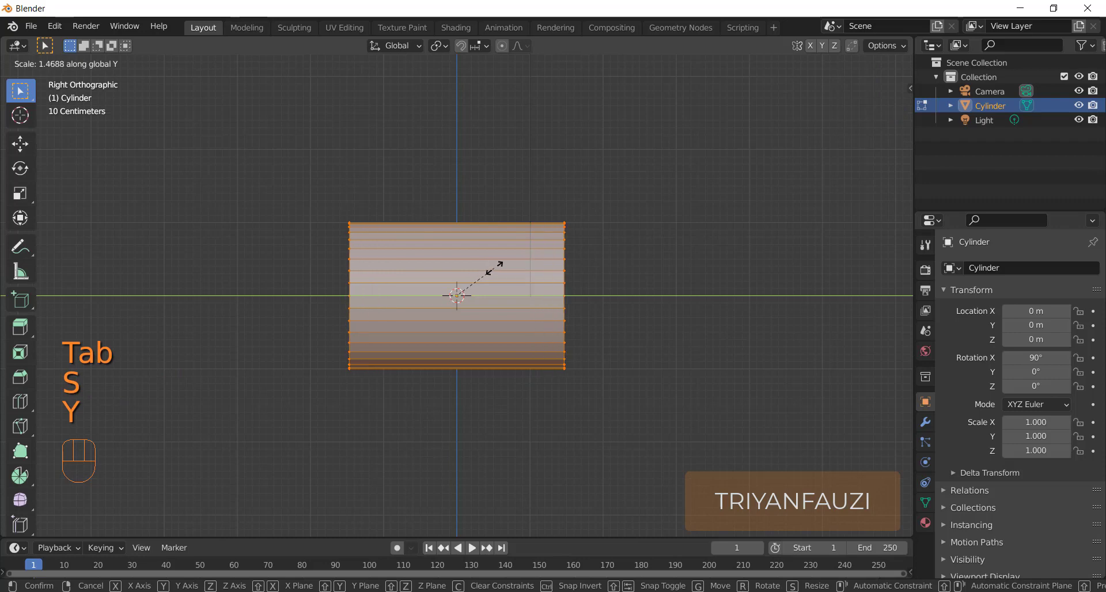
left_click(495, 266)
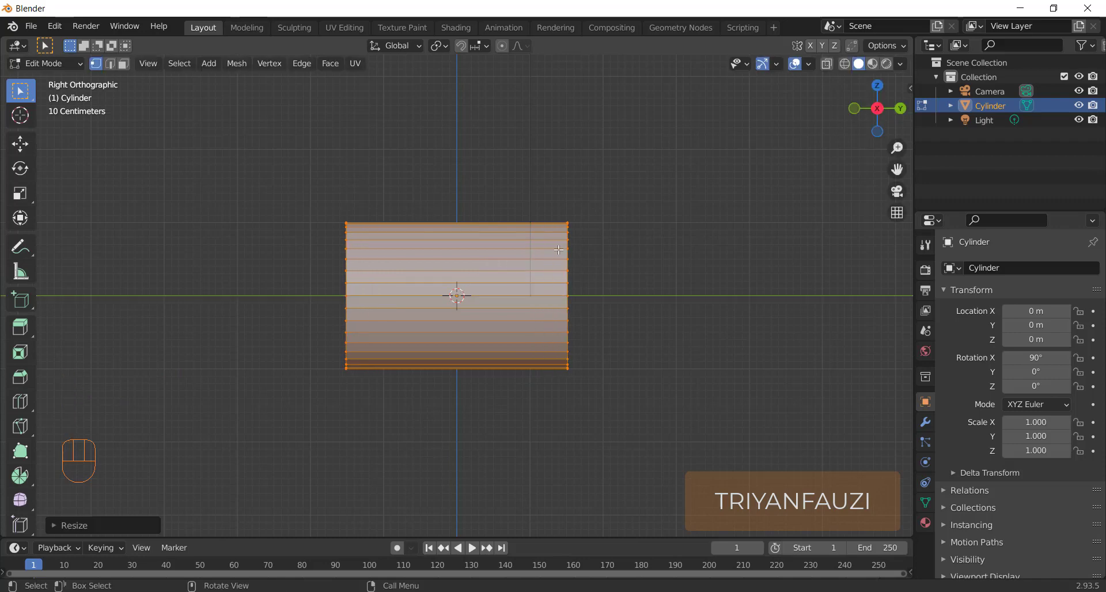
Add three evenly spaced loop cuts around the cylinder and one more midway through the end segment on the negative Y side
key("ctrl+r")
scroll(539, 246, "up", 2)
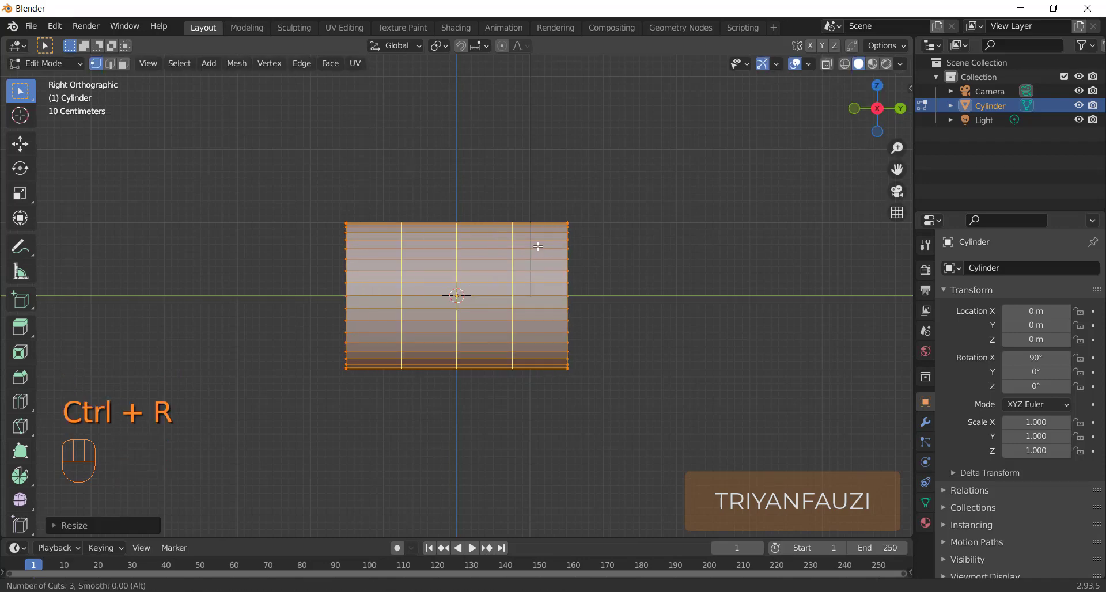
left_click(537, 247)
right_click(415, 246)
key("ctrl+r")
left_click(369, 248)
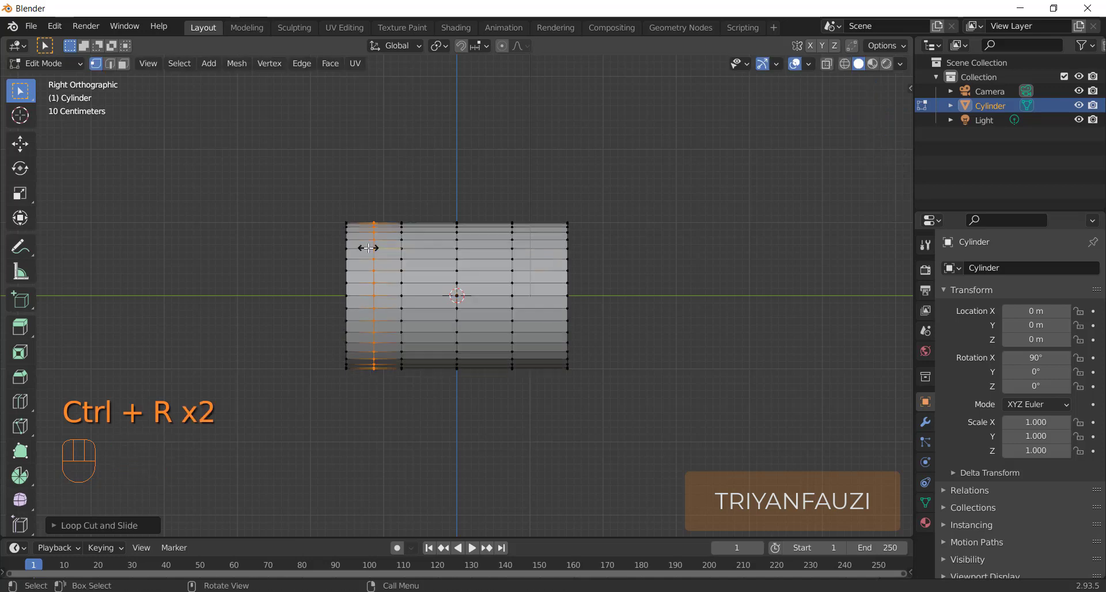
left_click(367, 247)
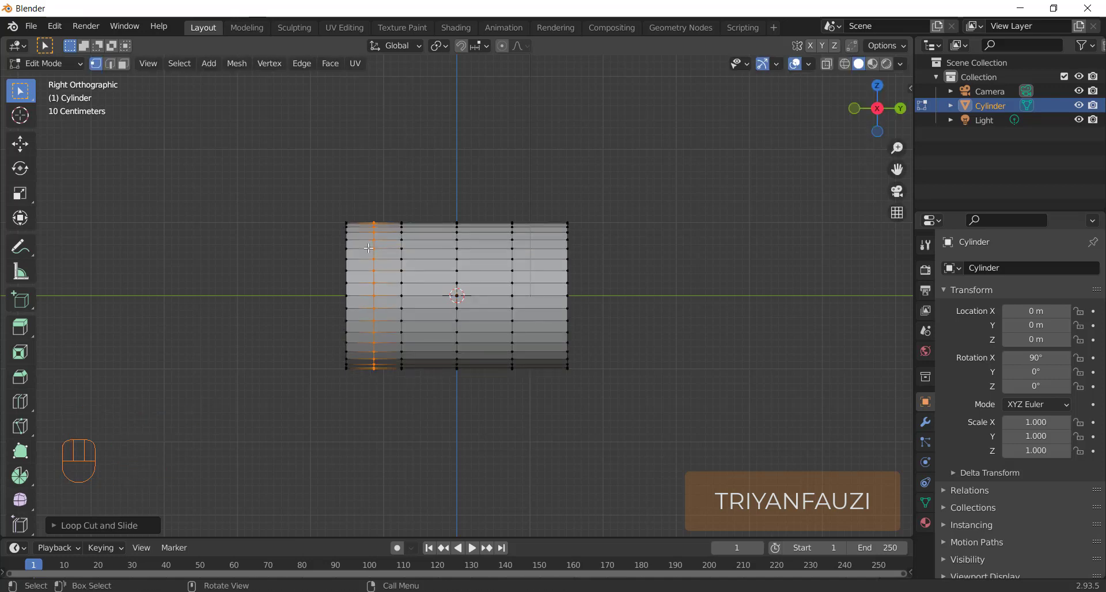
Separate all faces of the narrow end band on the negative Y side, including its end face, into their own object
scroll(368, 247, "up", 4)
scroll(369, 248, "down", 2)
key("alt+z")
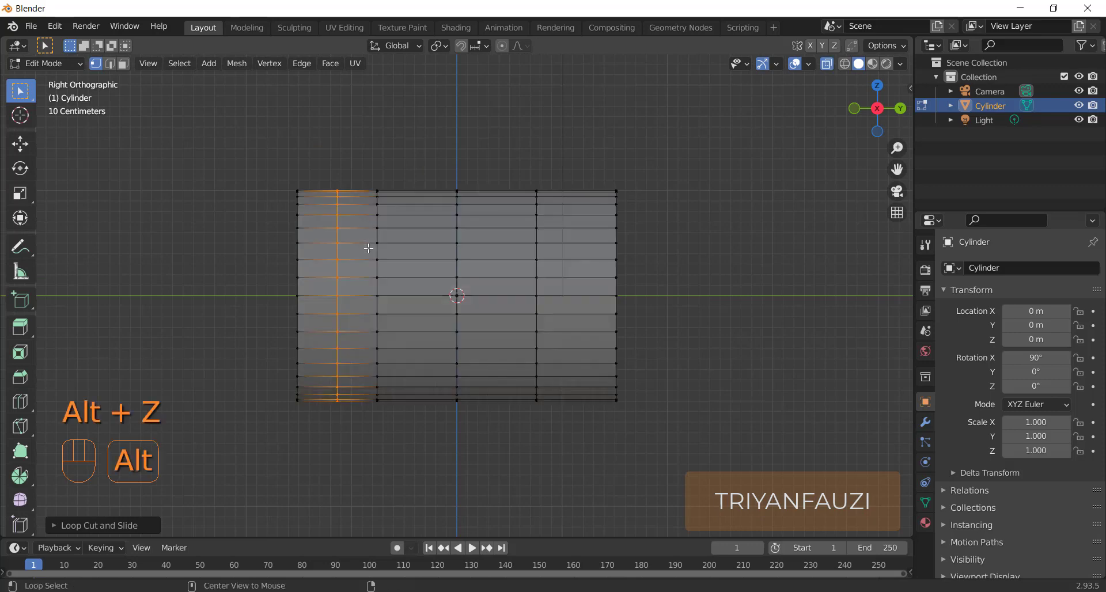
key("3")
left_click_drag(241, 167, 340, 467)
key("p")
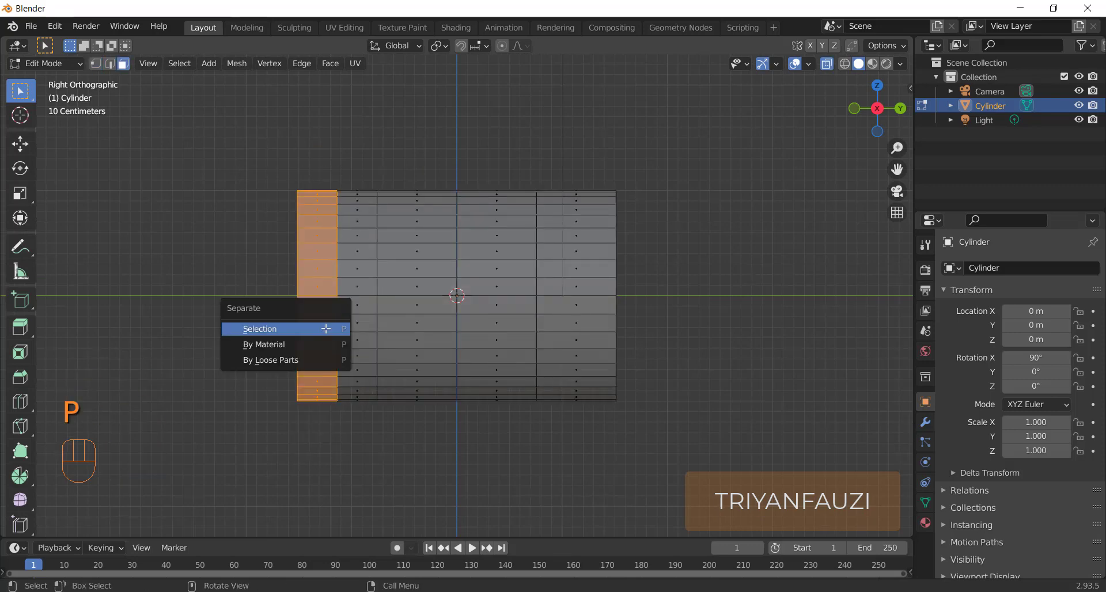
left_click(326, 328)
Add two loop cuts around the separated end cap and spread them apart along Y by a factor of about 1.6
key("Tab")
left_click(298, 260)
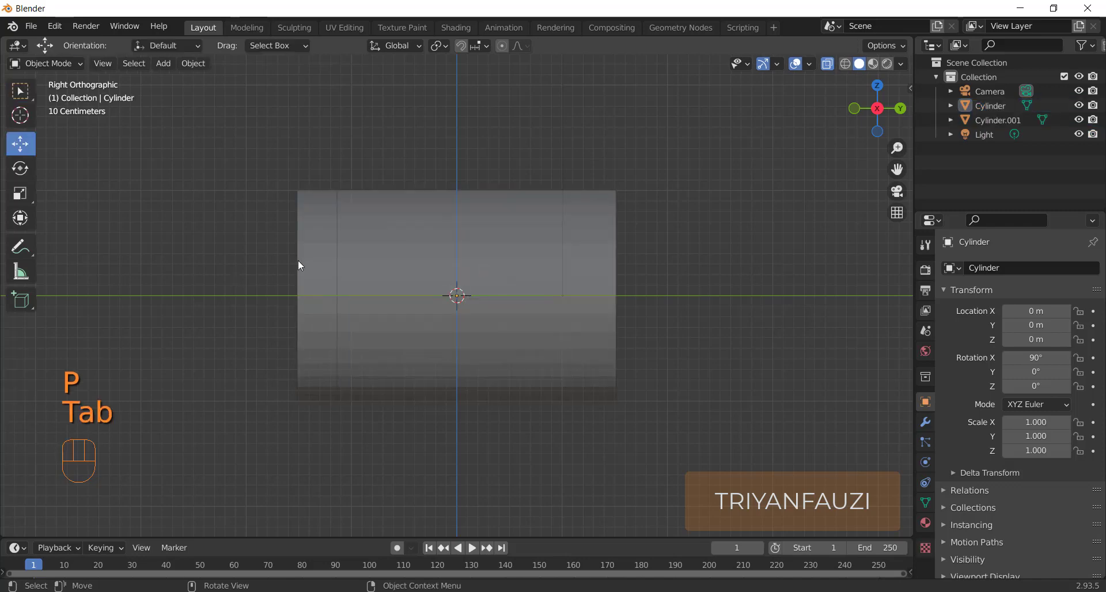
key("alt+z")
left_click(332, 256)
key("Tab")
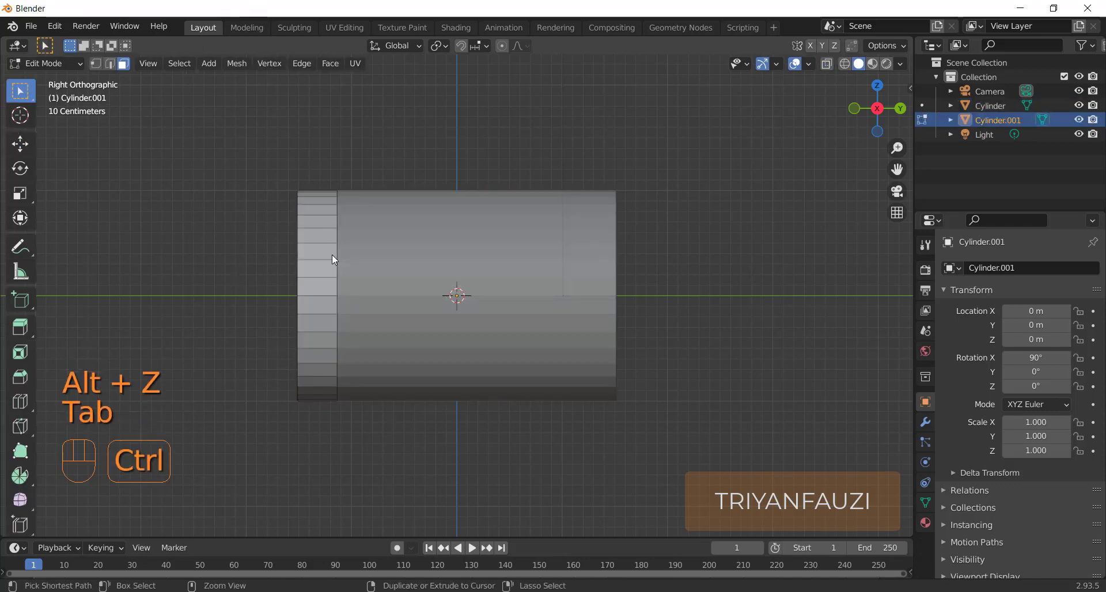
key("ctrl+r")
scroll(328, 253, "up", 1)
left_click(329, 254)
right_click(329, 253)
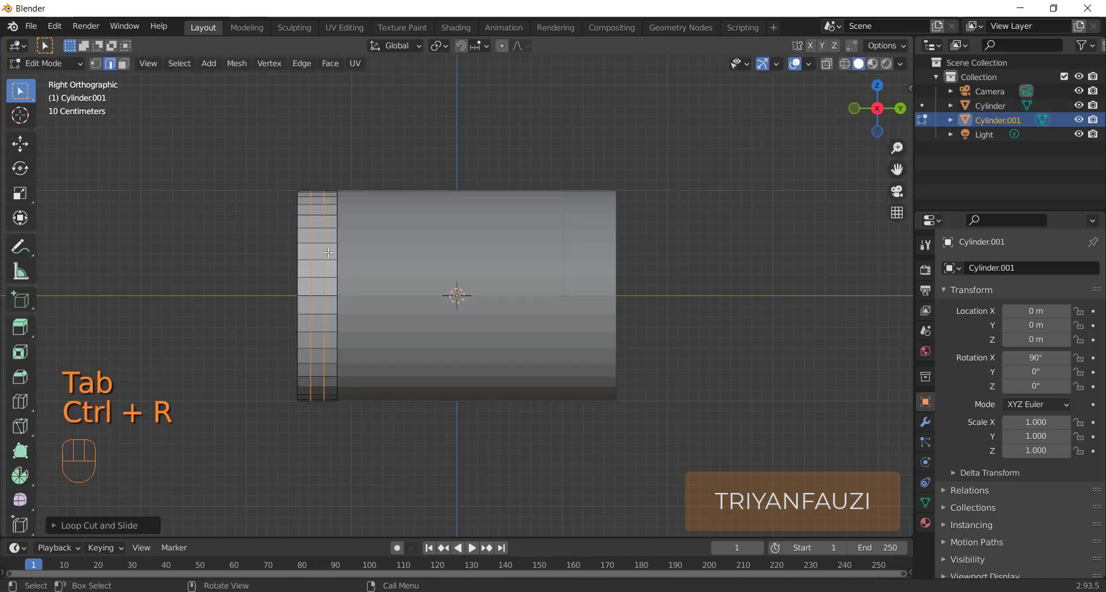
key("s")
key("y")
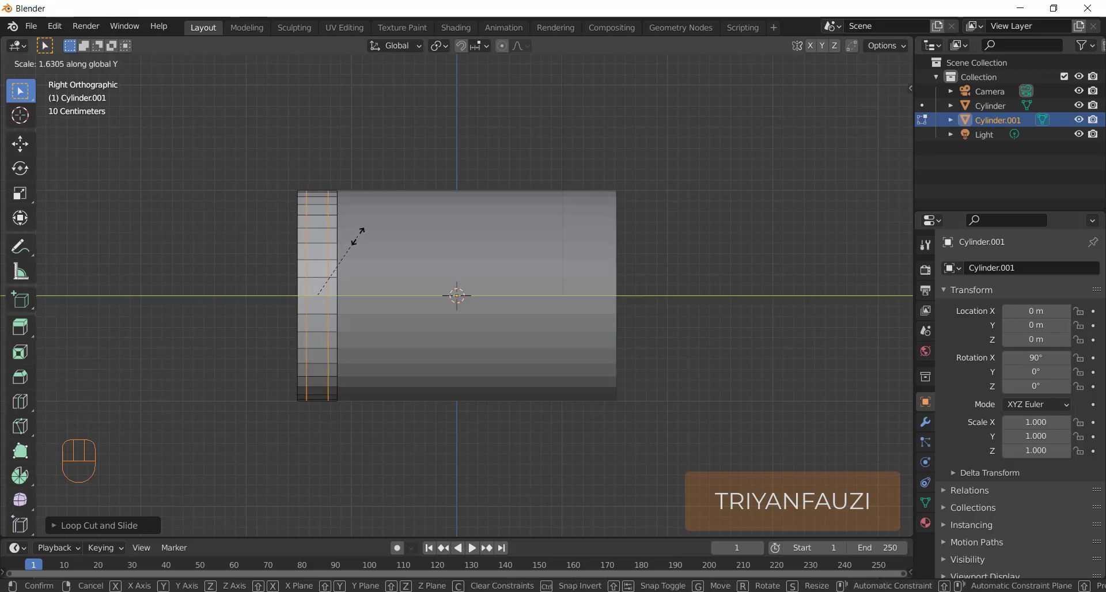
left_click(358, 233)
Apply smooth shading to the end cap object
scroll(348, 242, "up", 3)
middle_click_drag(314, 308, 460, 330, "shift")
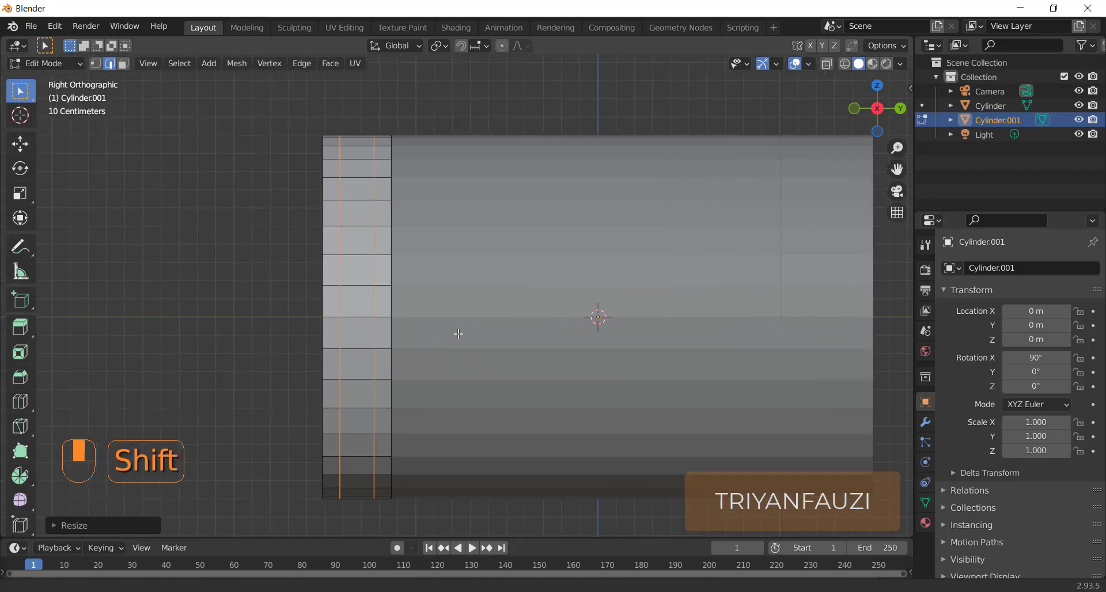
middle_click_drag(385, 303, 418, 312)
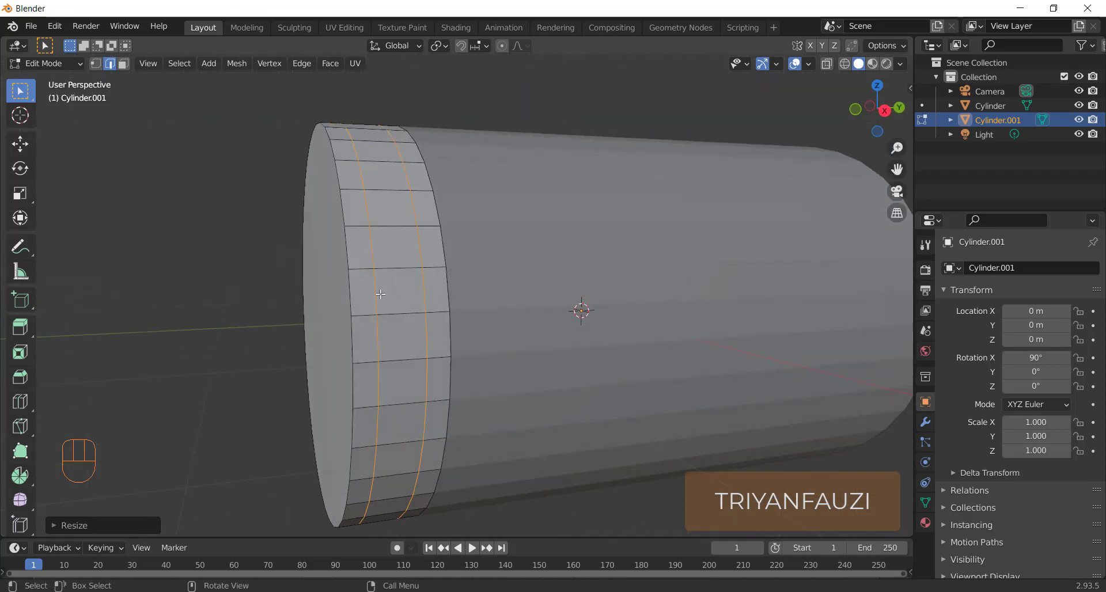
key("Tab")
right_click(314, 265)
left_click(314, 265)
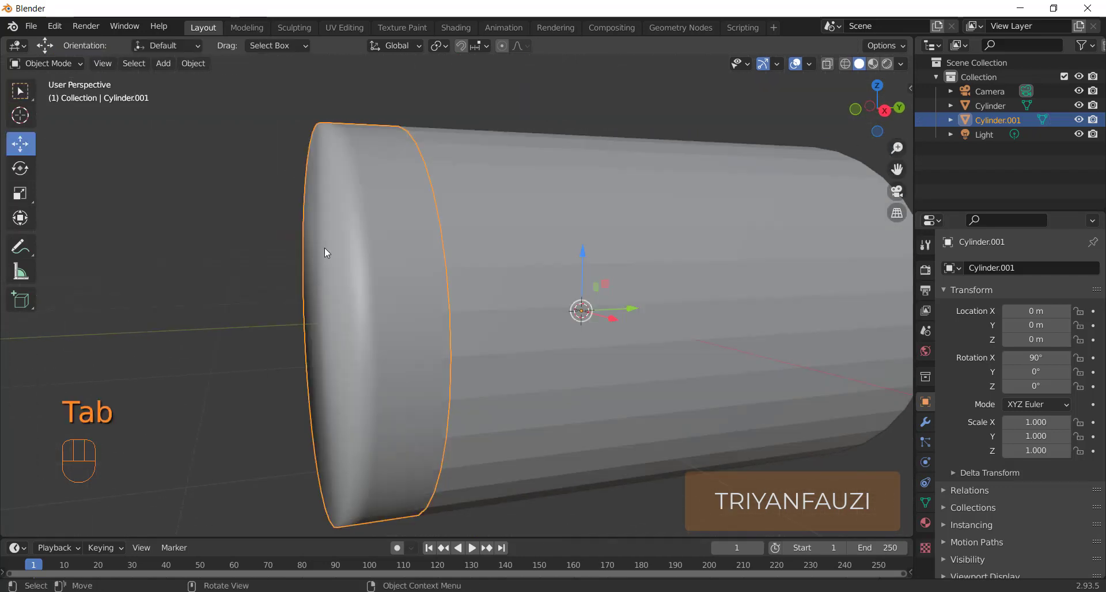
Add a Subdivision Surface modifier to the end cap with viewport level 2
left_click(925, 422)
left_click(980, 268)
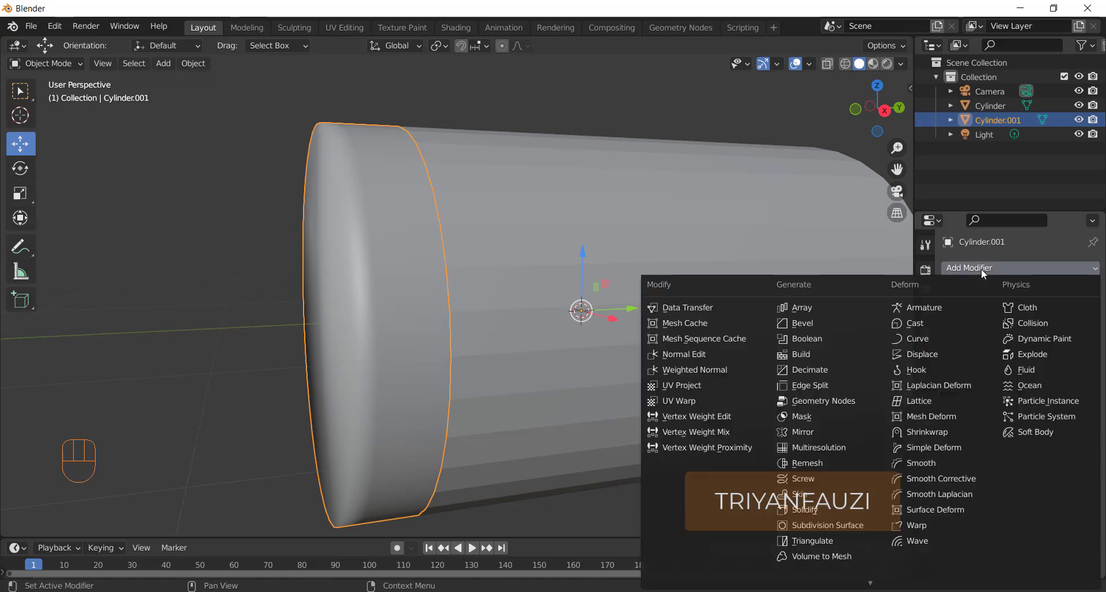
left_click(828, 525)
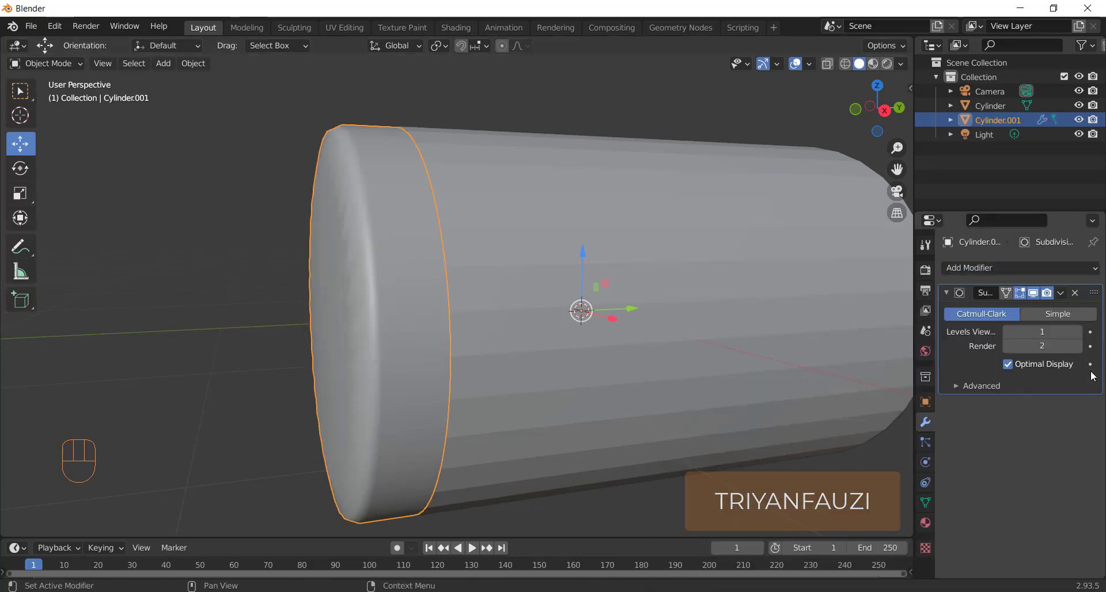
left_click(1079, 333)
Inset the cap's circular end face three times toward its centre and merge the innermost face into a single central point
middle_click_drag(358, 245, 459, 279)
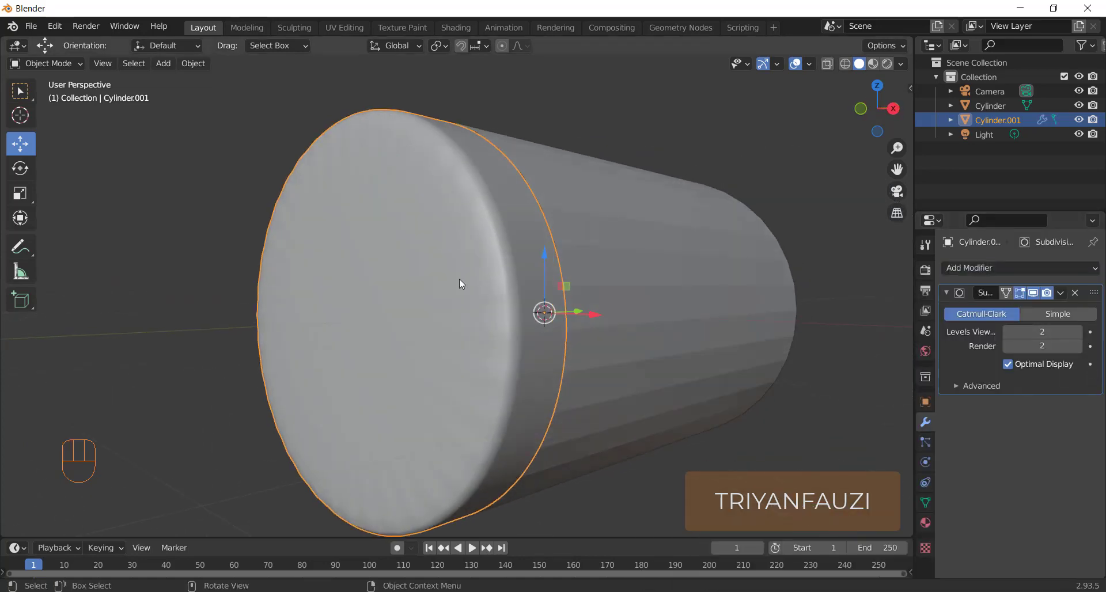
middle_click_drag(514, 370, 499, 376)
key("Tab")
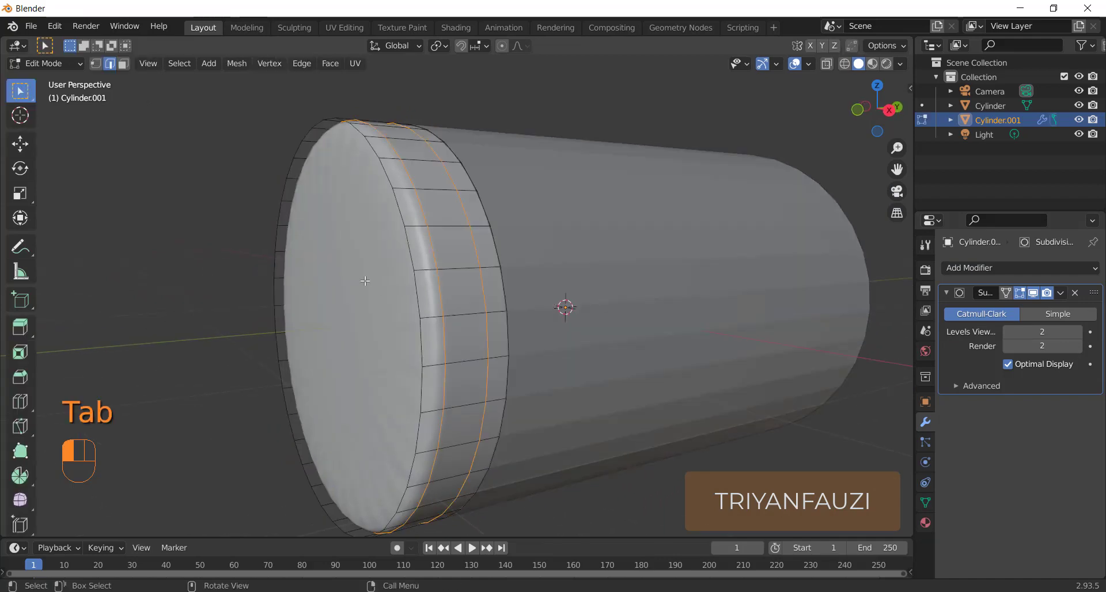
key("3")
left_click(326, 277)
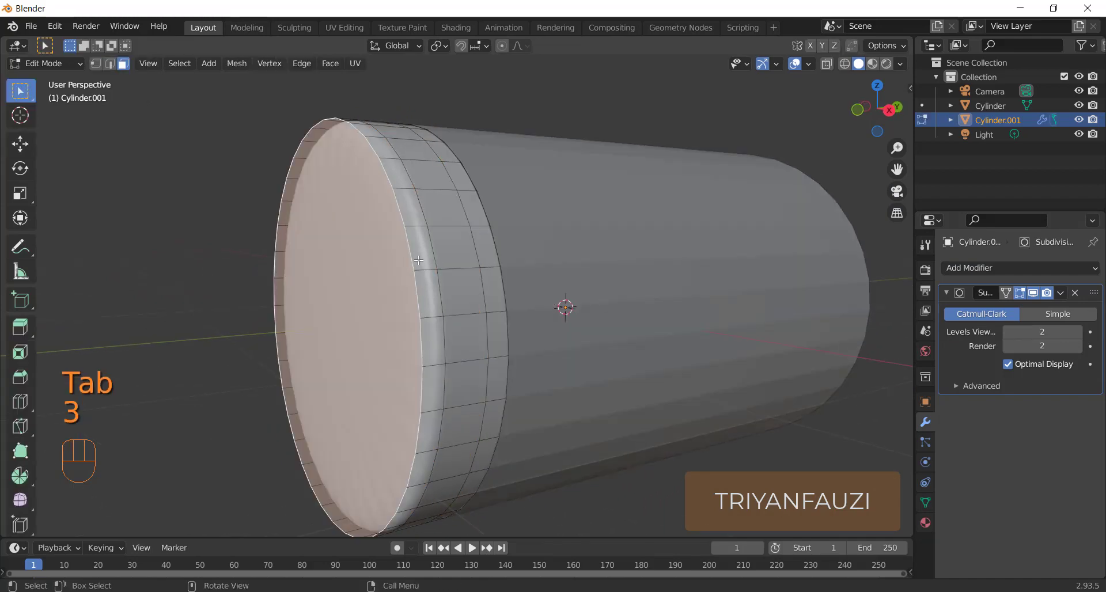
key("i")
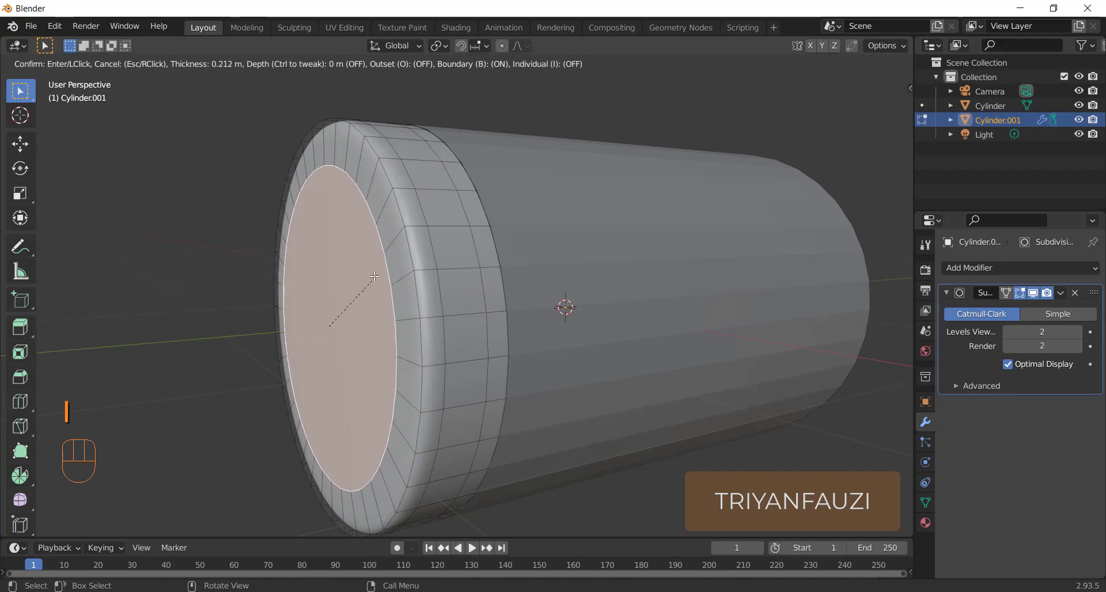
left_click(381, 274)
key("i")
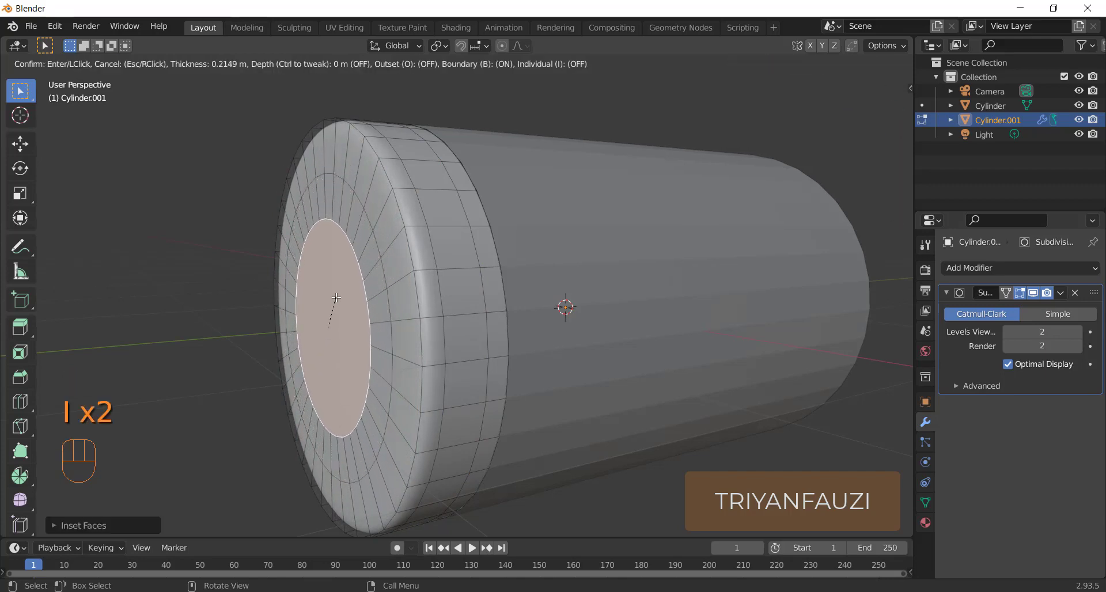
left_click(350, 294)
key("i")
left_click(431, 338)
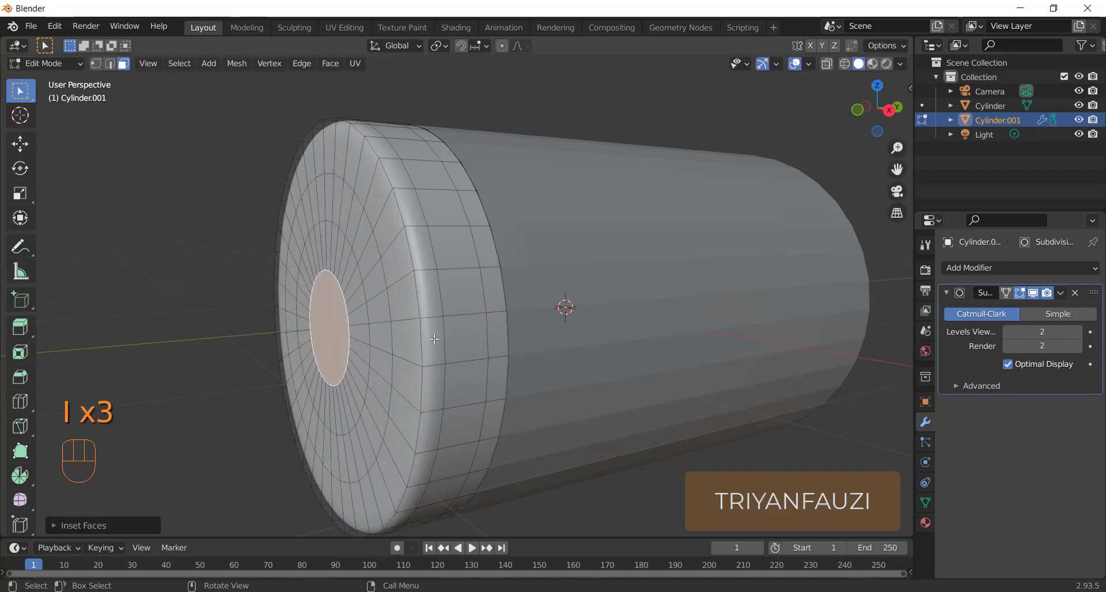
key("m")
left_click(455, 339)
Separate roughly every third face of the cap's middle side band, all the way around, into a new object
middle_click_drag(483, 338, 545, 363)
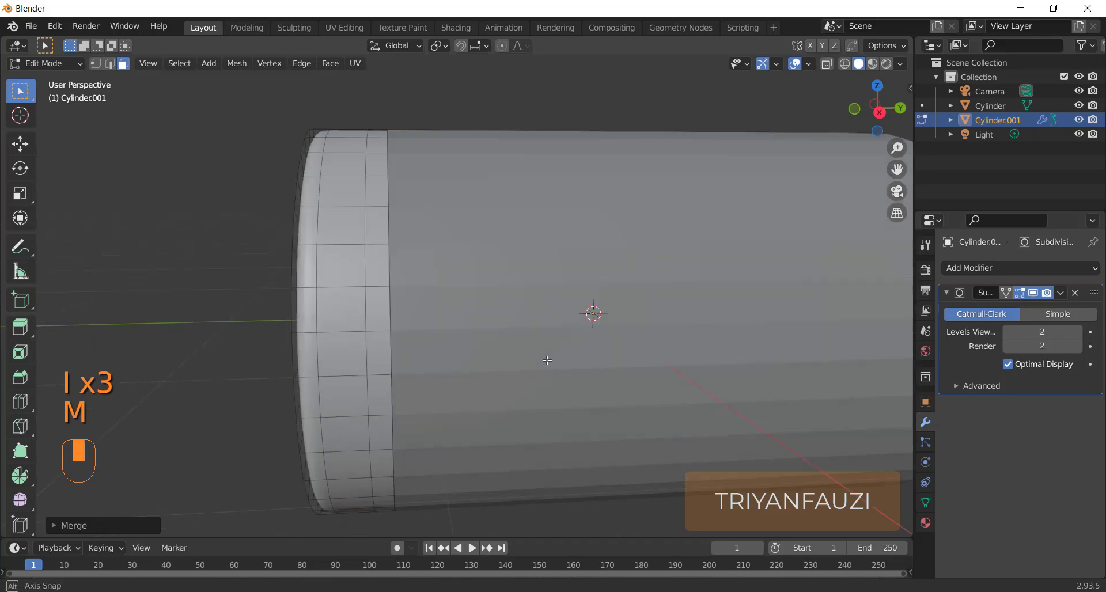
key("3")
left_click(333, 244)
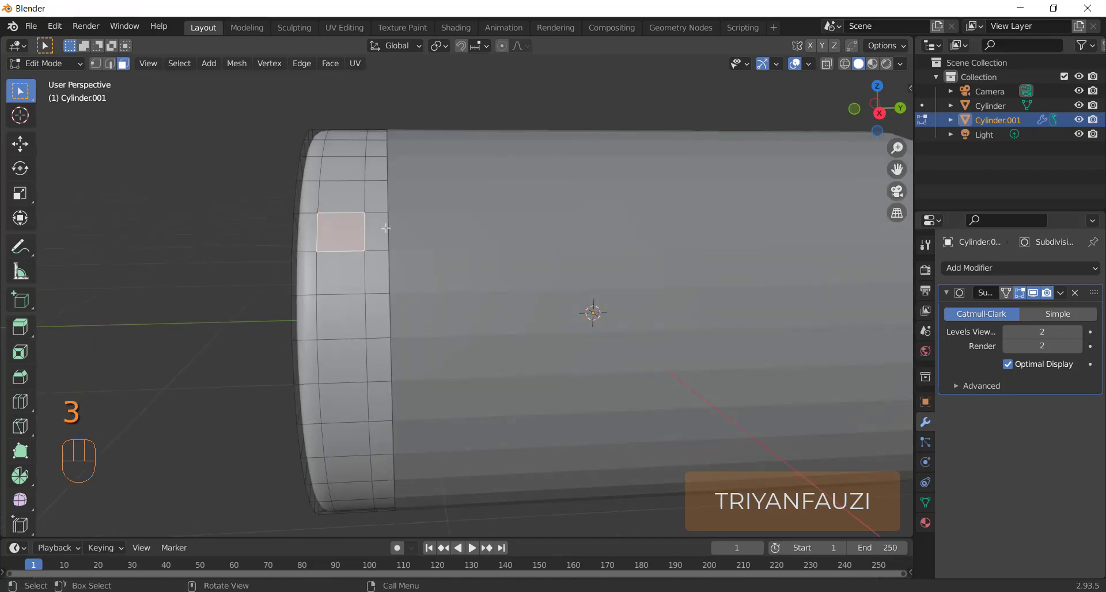
middle_click_drag(386, 228, 357, 292)
left_click(341, 256, "shift")
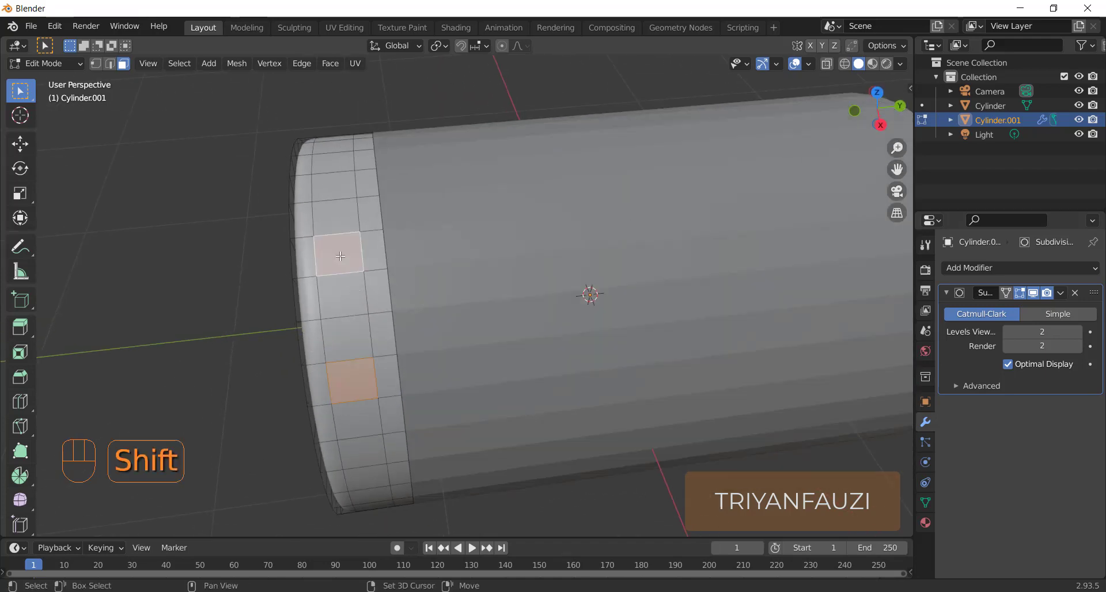
left_click(333, 163, "shift")
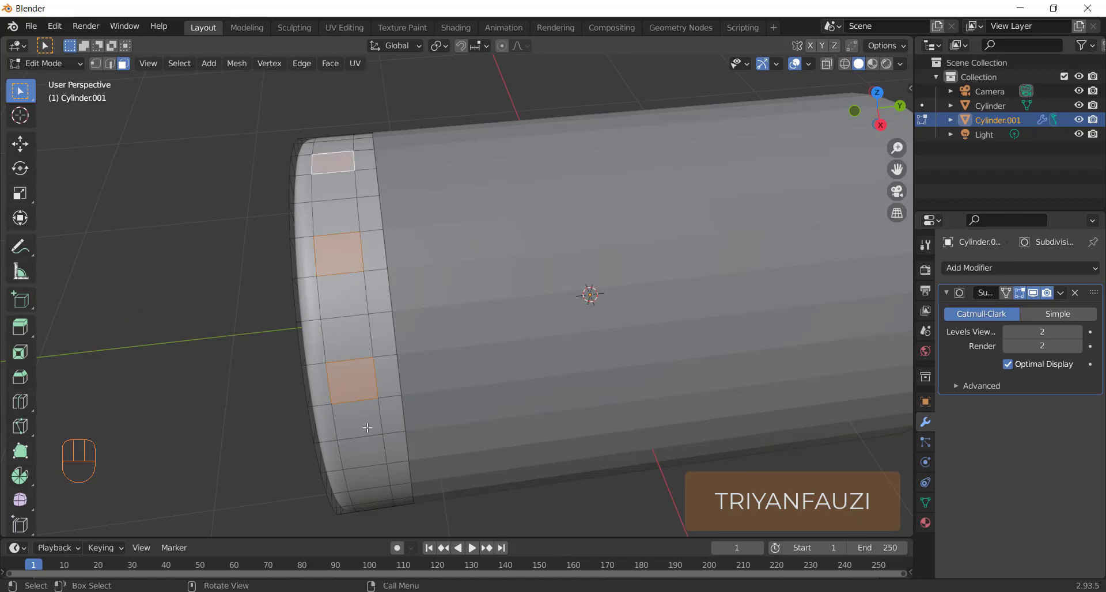
left_click(372, 477, "shift")
middle_click_drag(415, 486, 353, 321)
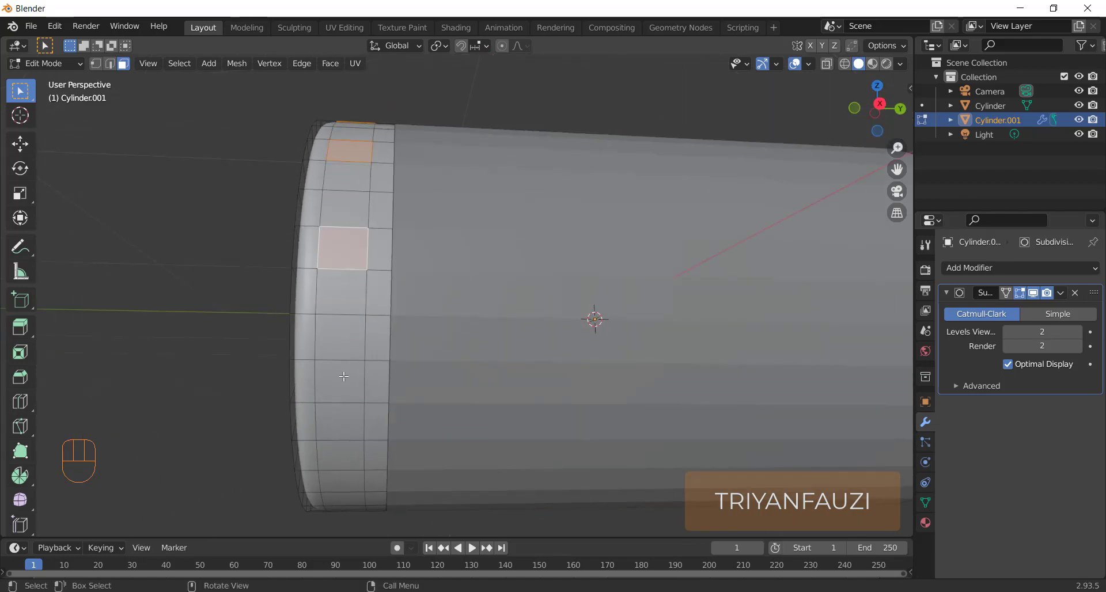
left_click(344, 376, "shift")
left_click(341, 482, "shift")
middle_click_drag(341, 481, 470, 201)
left_click(333, 336, "shift")
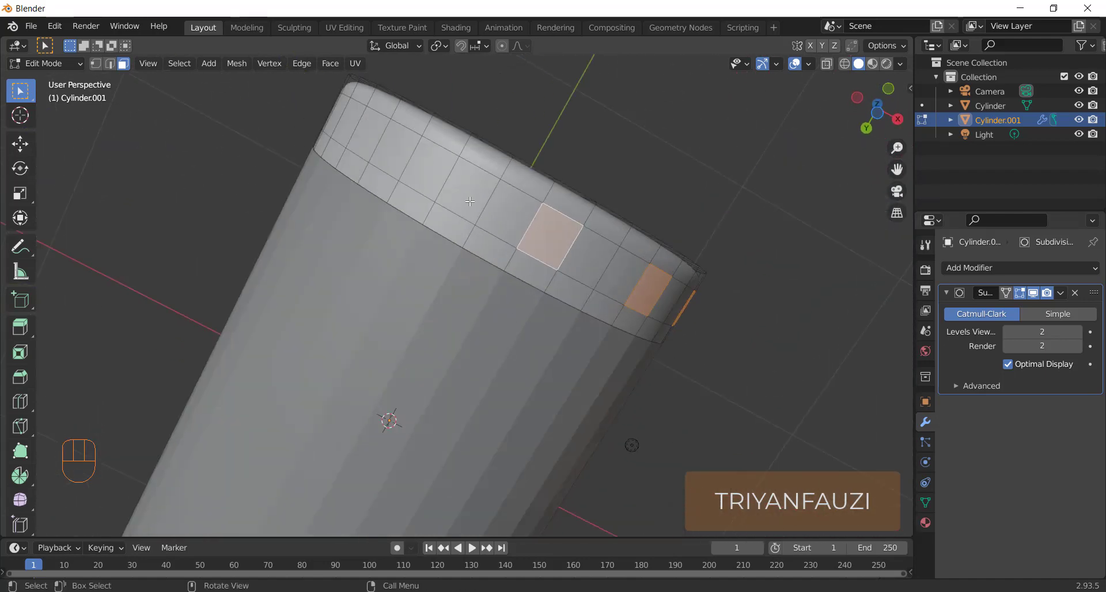
left_click(431, 171, "shift")
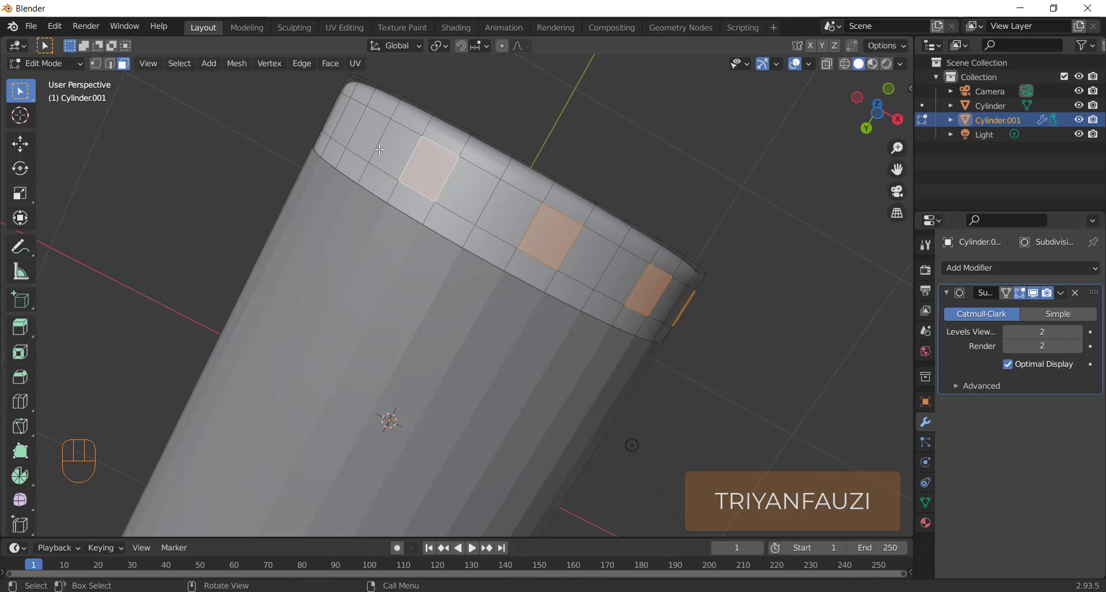
left_click(348, 125, "shift")
middle_click_drag(347, 124, 477, 316)
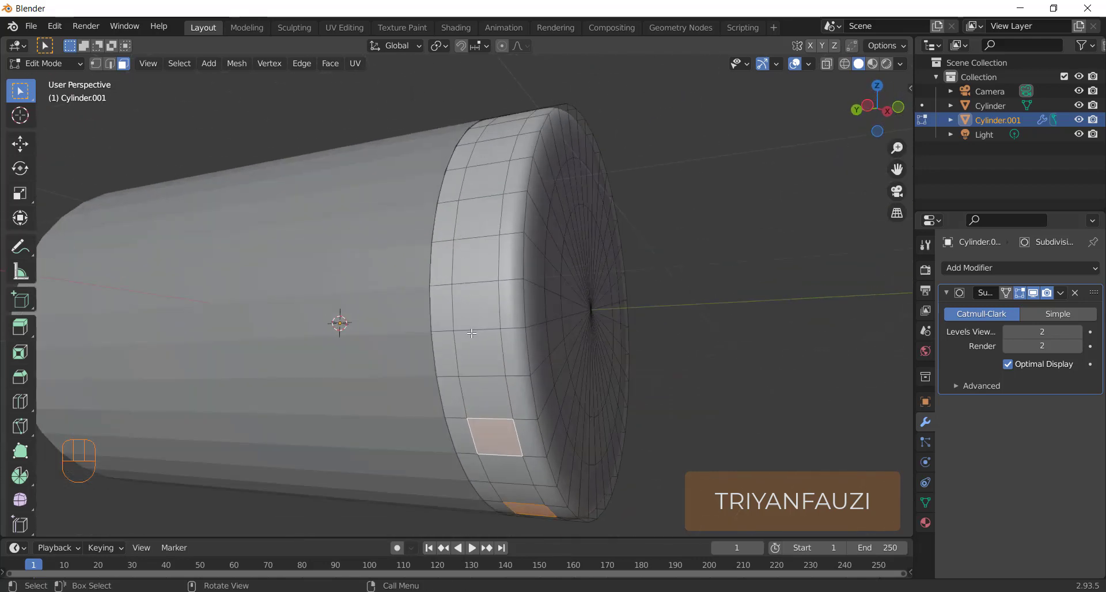
left_click(478, 316, "shift")
left_click(479, 190, "shift")
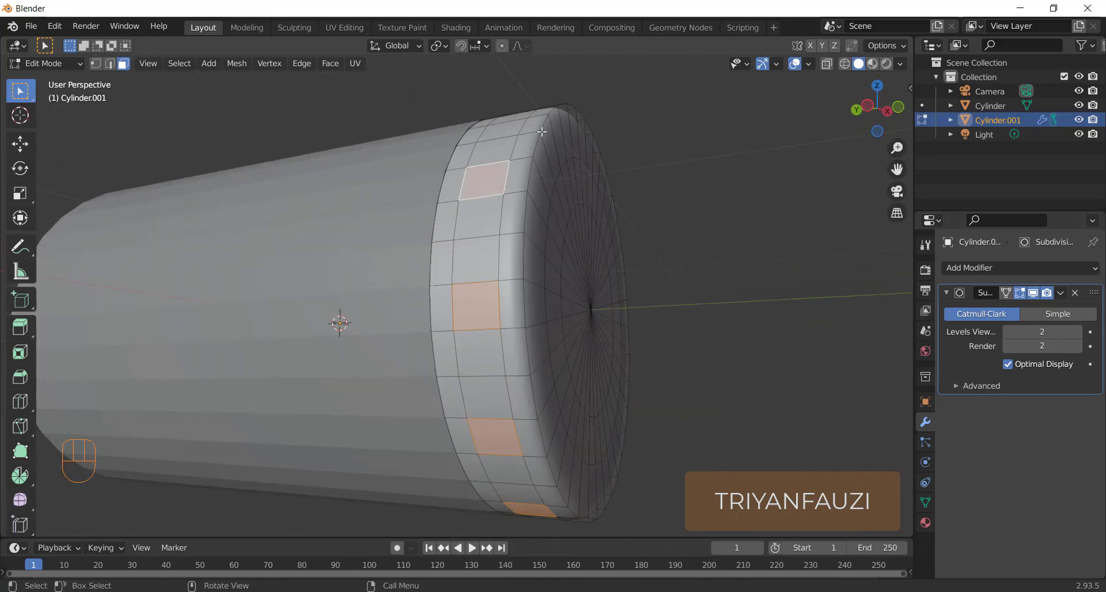
middle_click_drag(480, 190, 450, 319)
left_click(457, 311, "shift")
scroll(449, 319, "down", 3)
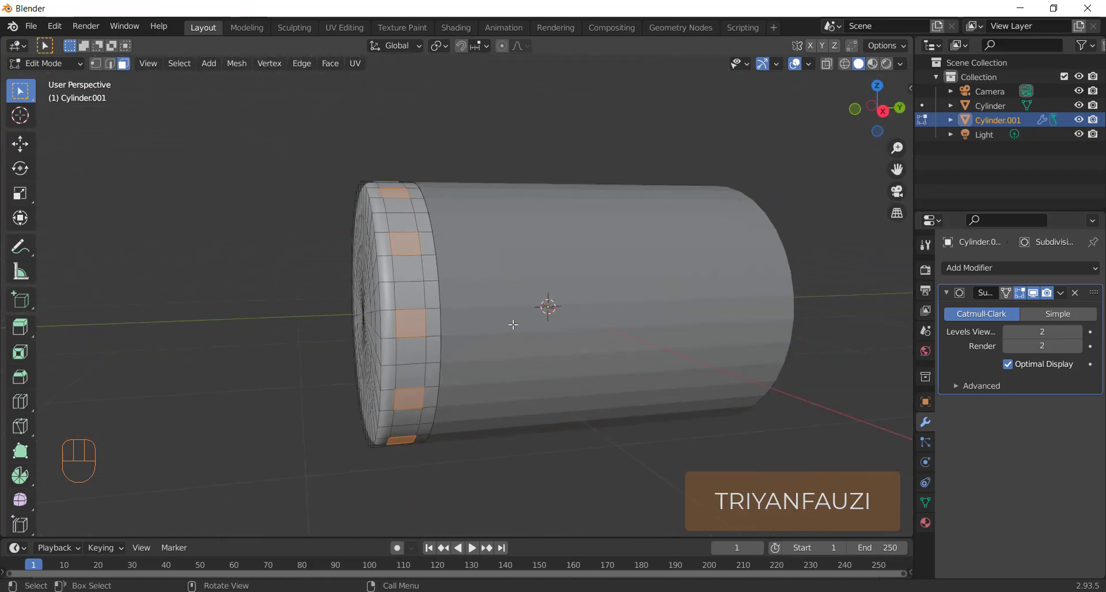
key("p")
left_click(560, 329)
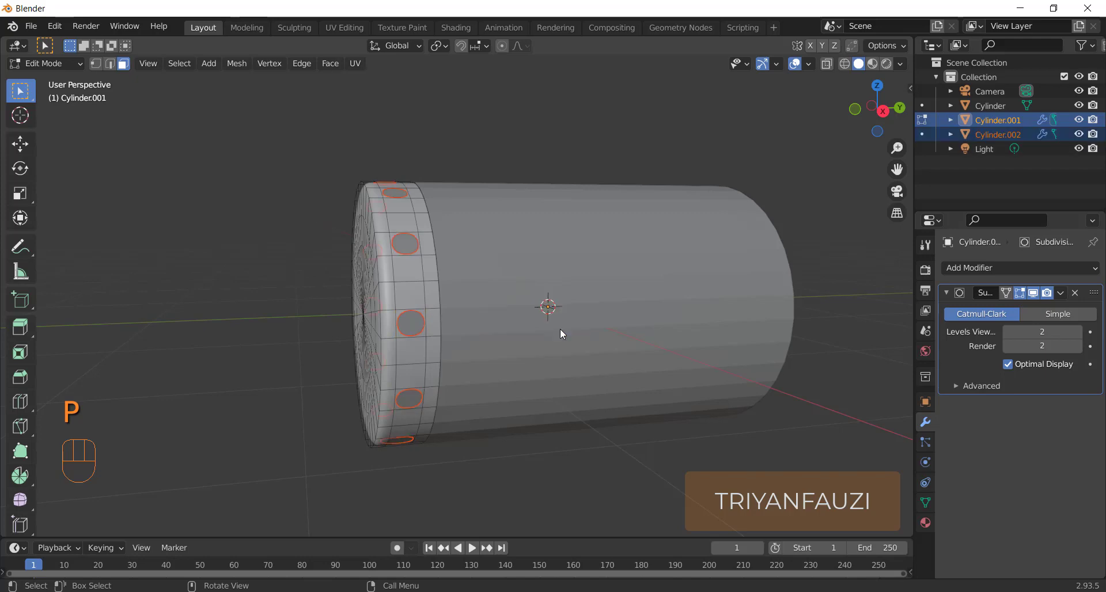
Select the separated round patches object and inset all of its faces slightly
key("Tab")
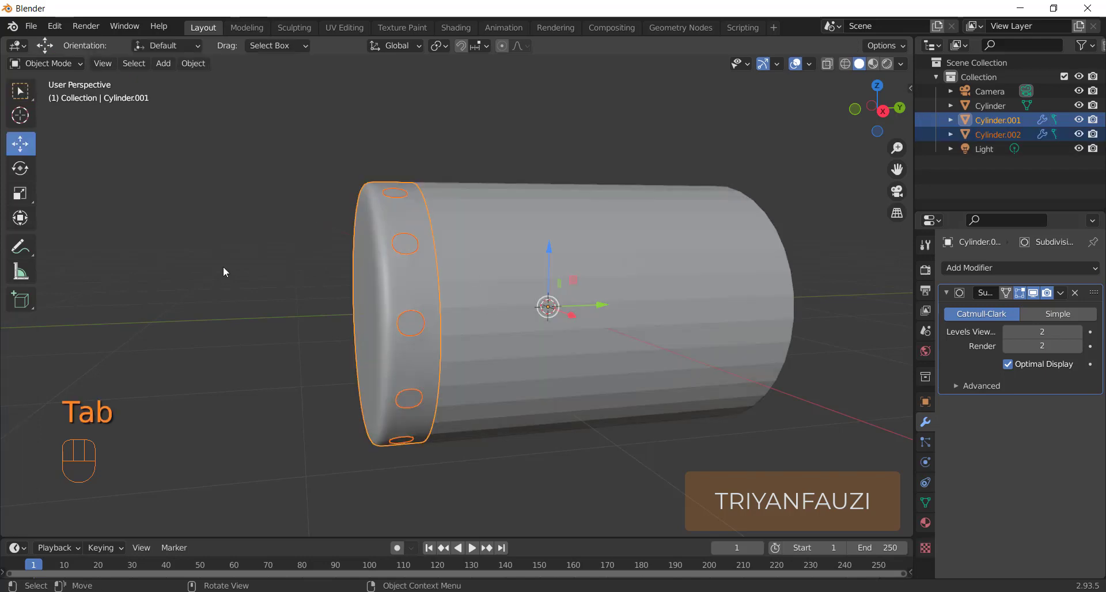
left_click(223, 266)
left_click(412, 251)
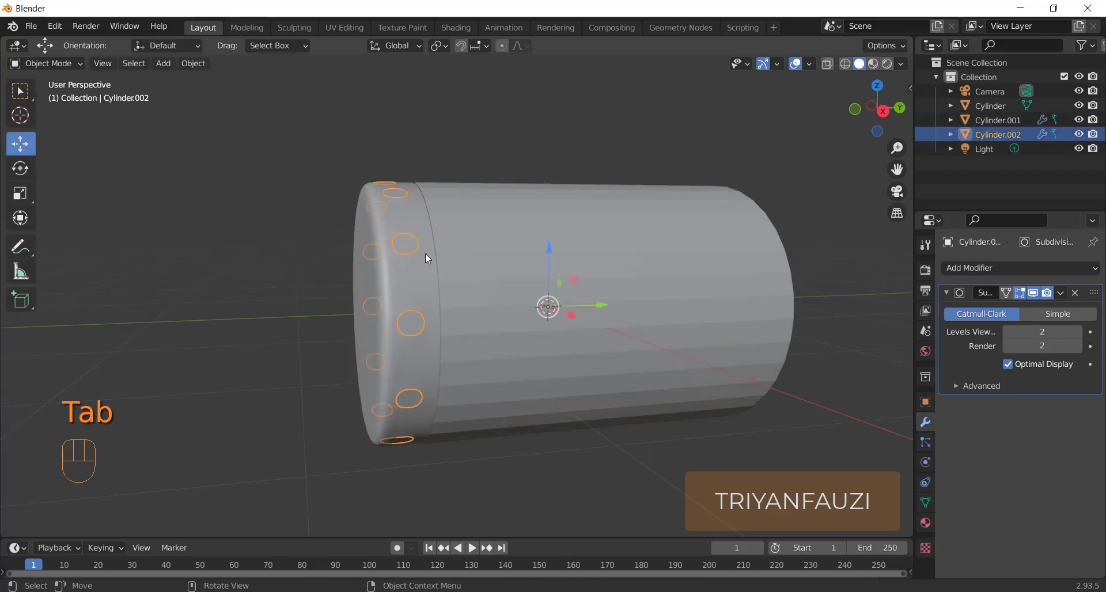
scroll(425, 254, "up", 3)
key("Tab")
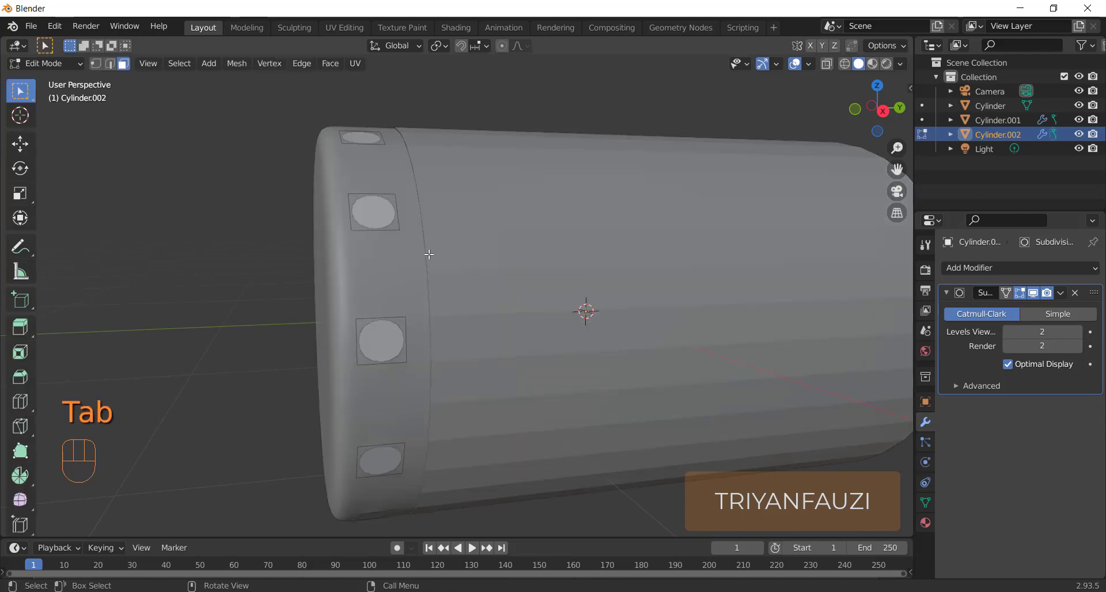
key("a")
middle_click_drag(430, 257, 573, 265)
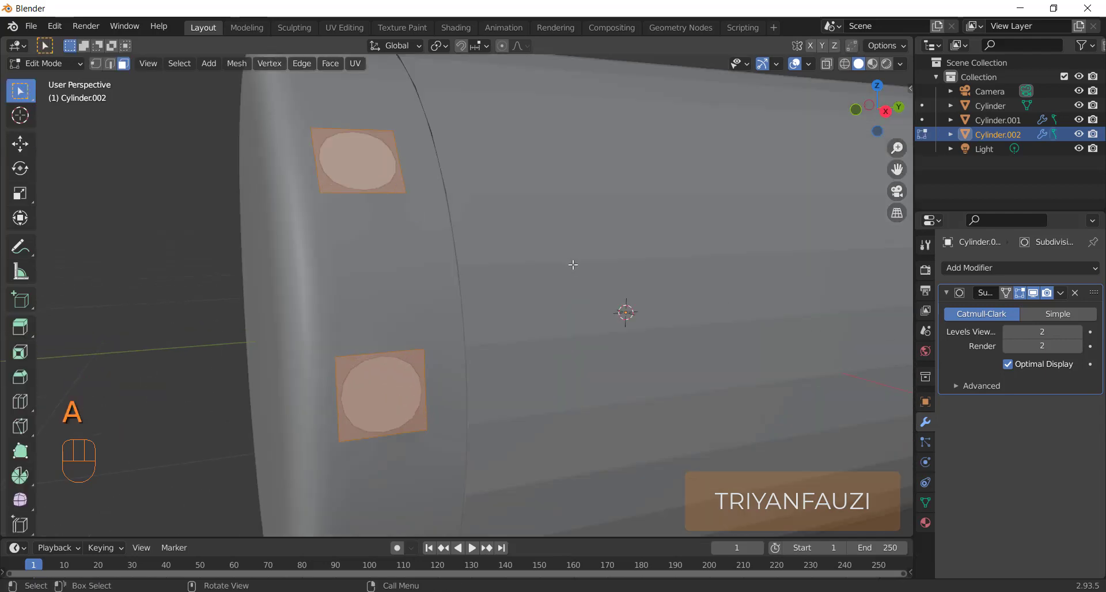
key("i")
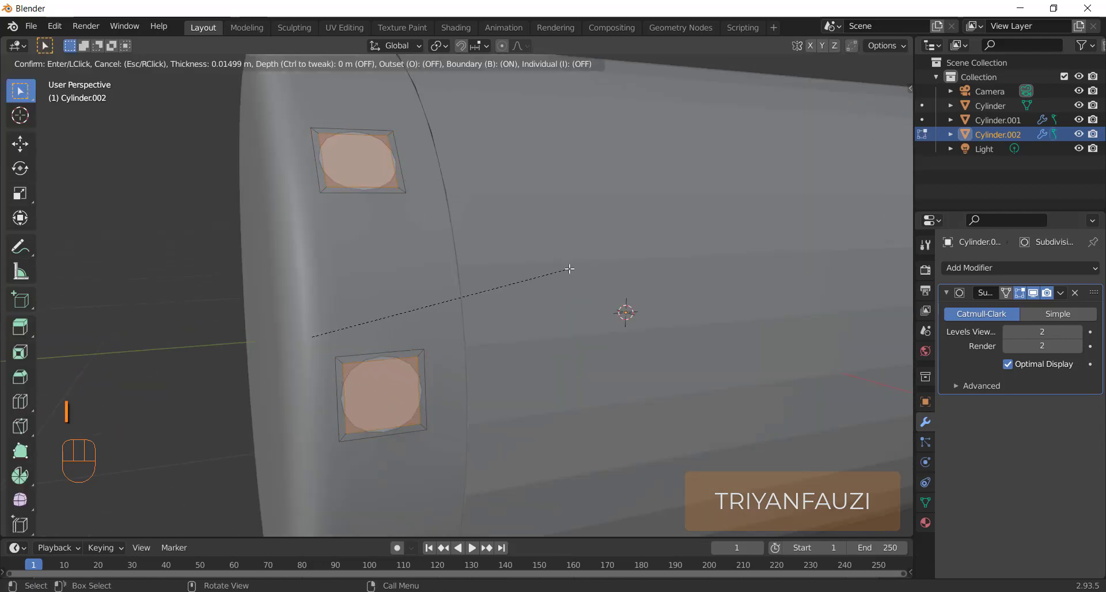
left_click(570, 268)
middle_click_drag(469, 306, 484, 305)
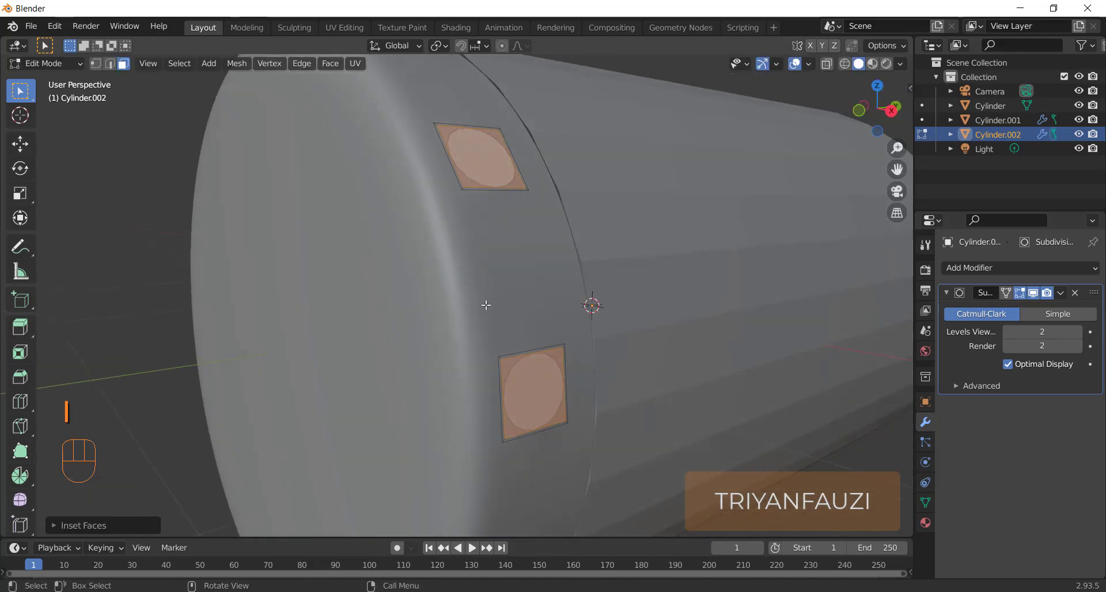
Extrude the patches along their normals three times, with a middle extrusion of about 0.08 m between two very short ones, to form round studs
key("alt+e")
left_click(523, 311)
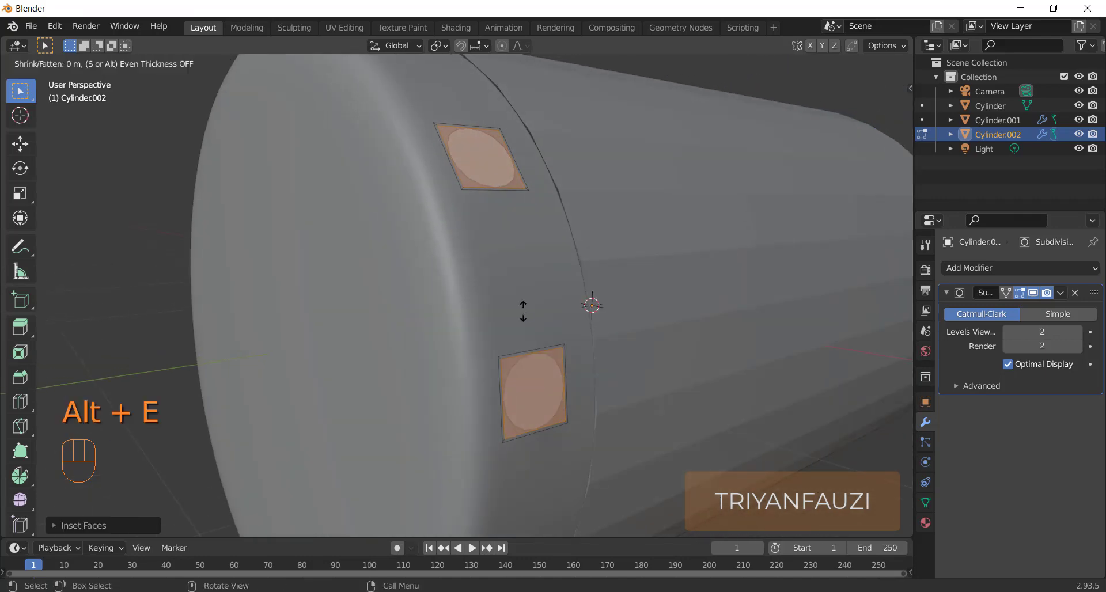
left_click(513, 309)
key("alt+e")
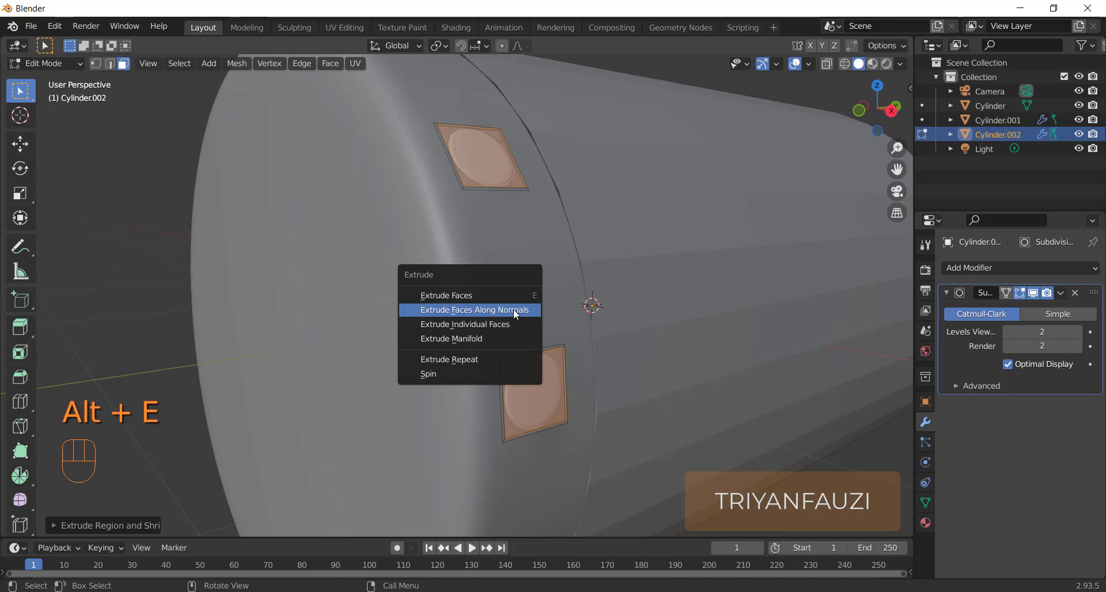
left_click(513, 308)
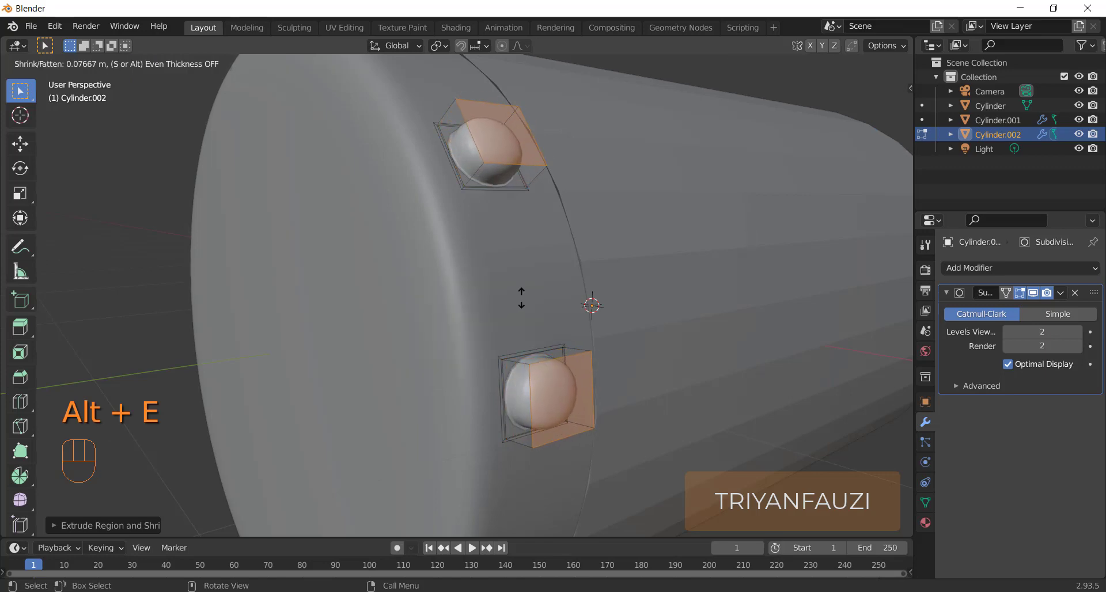
left_click(520, 299)
key("alt+e")
left_click(541, 303)
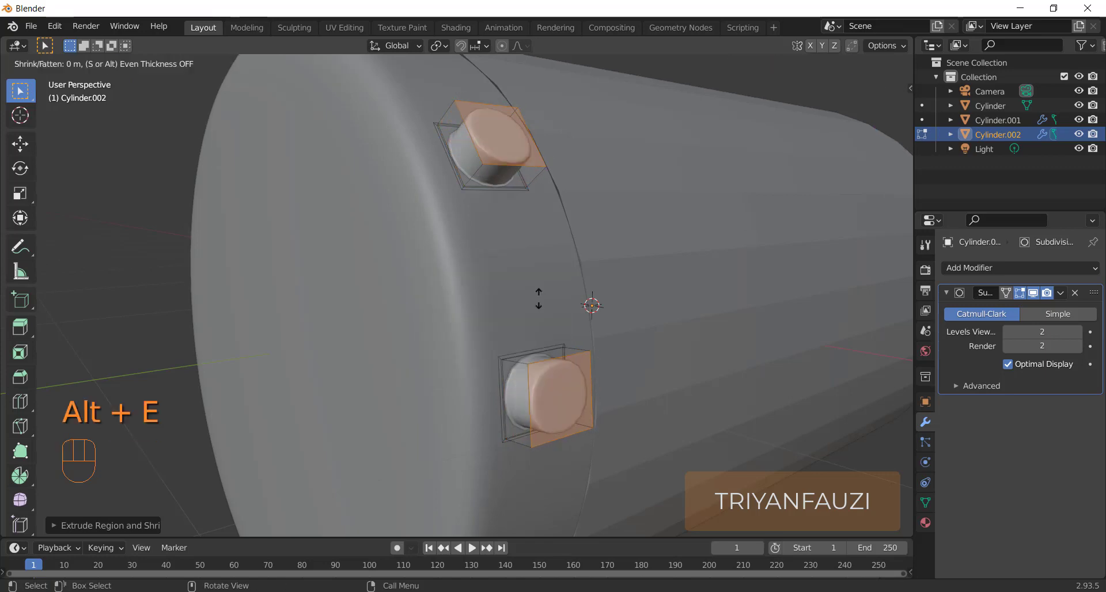
left_click(540, 301)
mouse_move(541, 300)
middle_mouse_down()
mouse_move(575, 309)
mouse_move(533, 291)
middle_mouse_up()
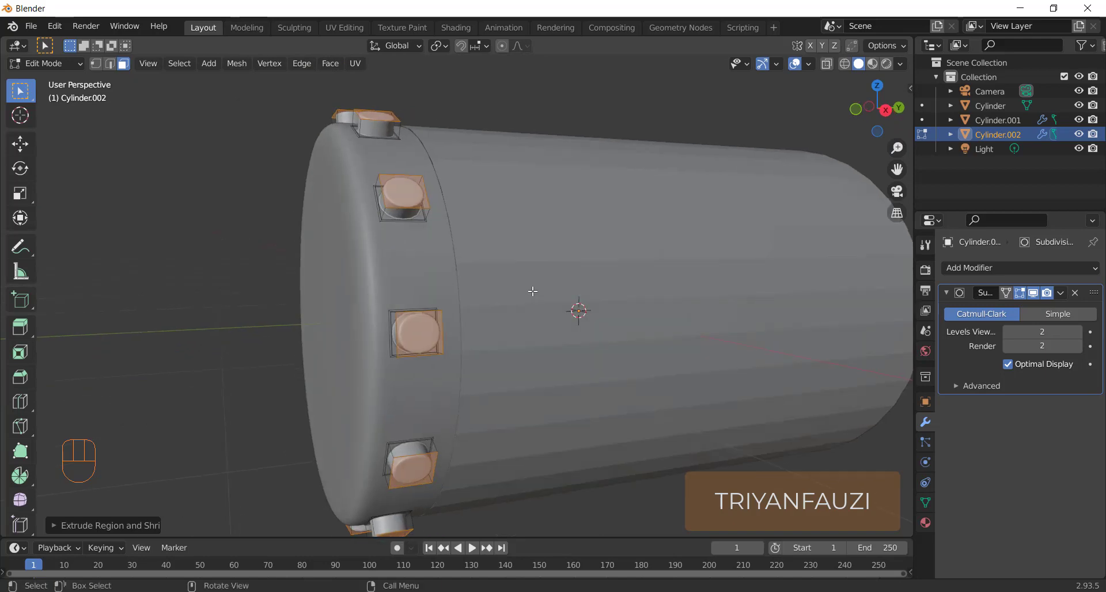
key("Tab")
left_click(259, 314)
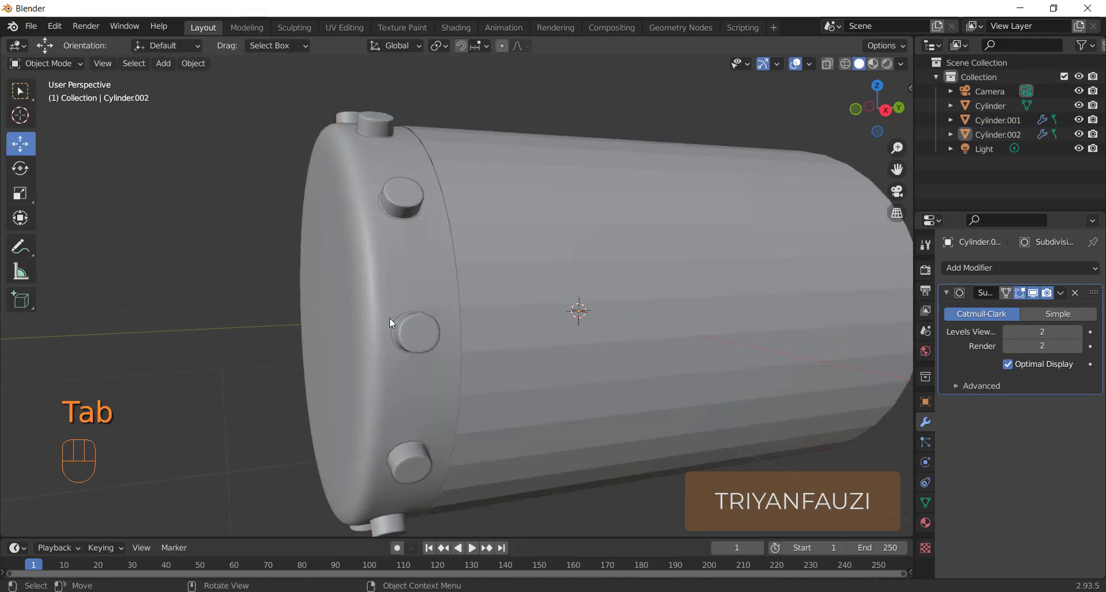
Extrude all faces of the end cap outward along their normals by about 0.02 m to thicken it
mouse_move(545, 323)
middle_mouse_down()
mouse_move(531, 302)
mouse_move(534, 318)
middle_mouse_up()
left_click(357, 268)
key("Tab")
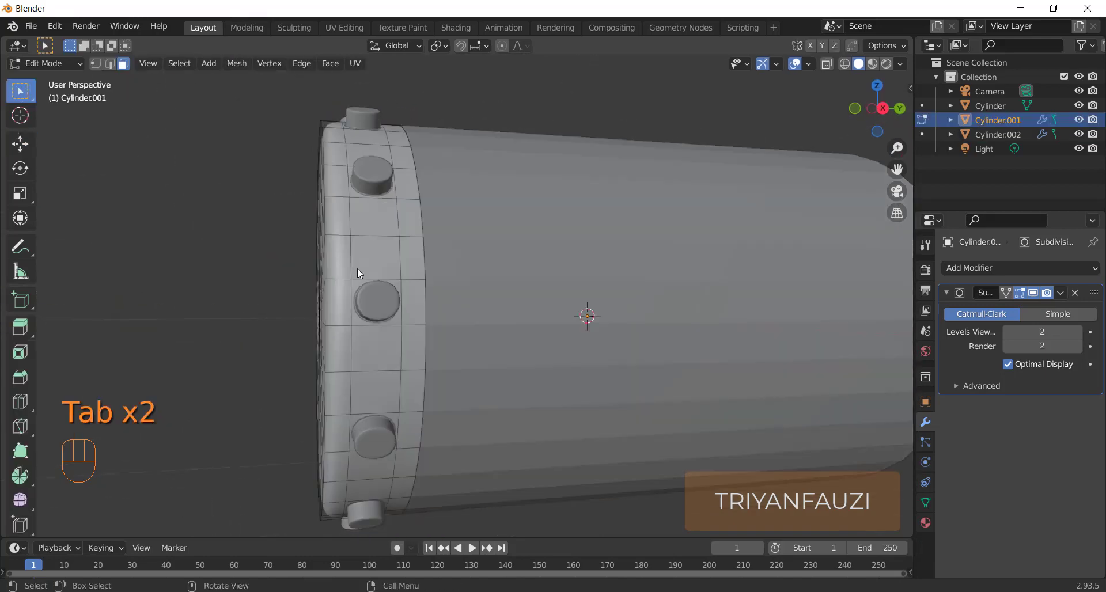
key("a")
key("alt+e")
left_click(358, 271)
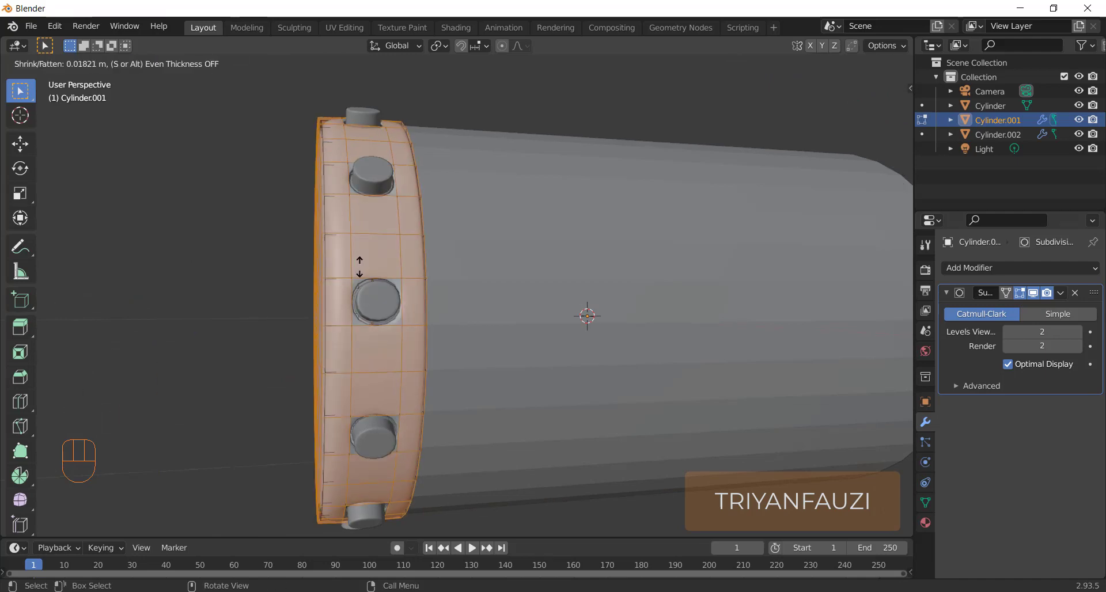
left_click(357, 269)
mouse_move(539, 258)
middle_mouse_down()
mouse_move(480, 247)
mouse_move(440, 285)
mouse_move(402, 278)
mouse_move(542, 257)
middle_mouse_up()
key("Tab")
scroll(400, 278, "down", 4)
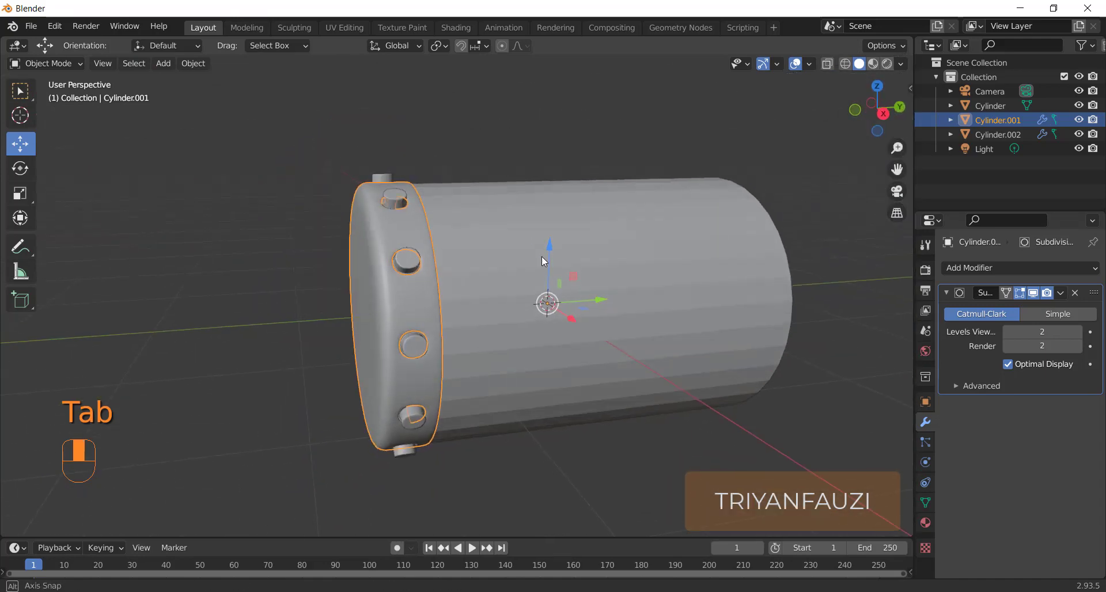
Delete the round face closing the main cylinder's end opposite the cap
left_click(684, 238)
middle_click_drag(683, 237, 600, 220, "shift")
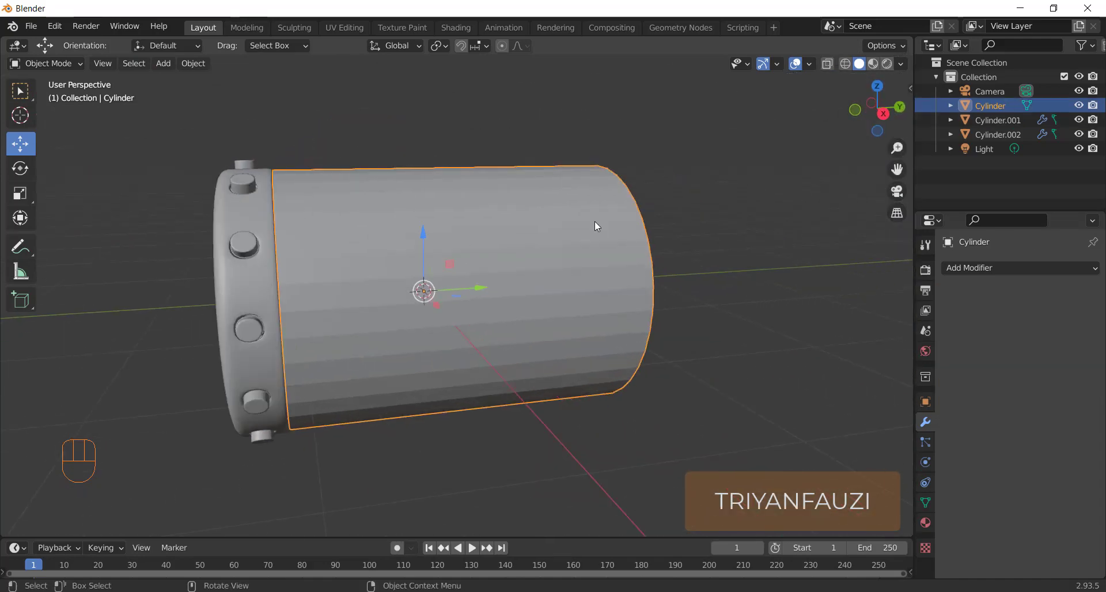
key("KP_3")
key("Tab")
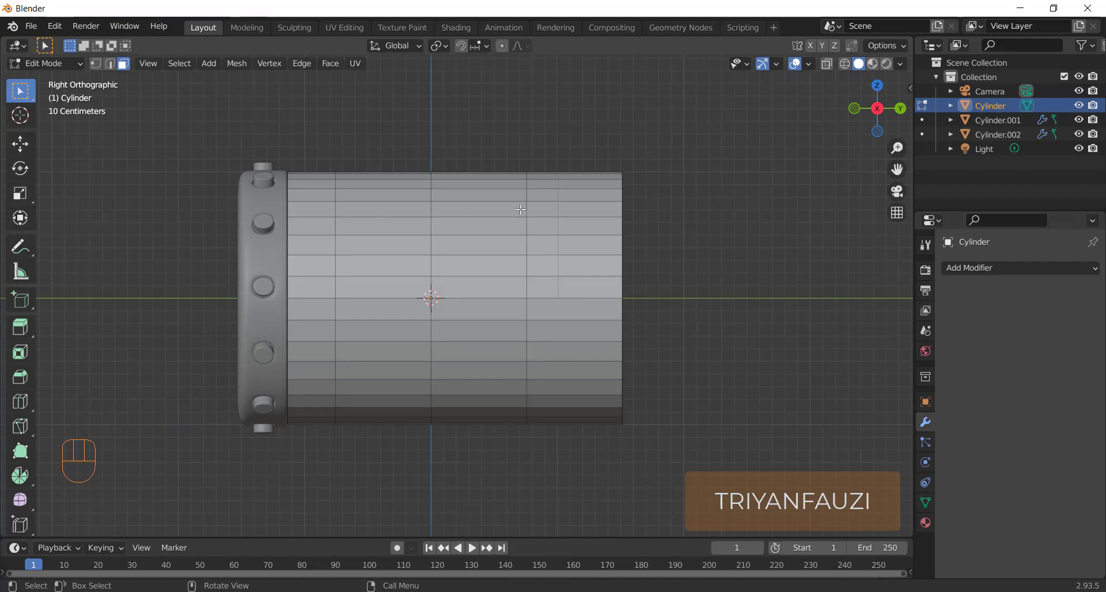
key("a")
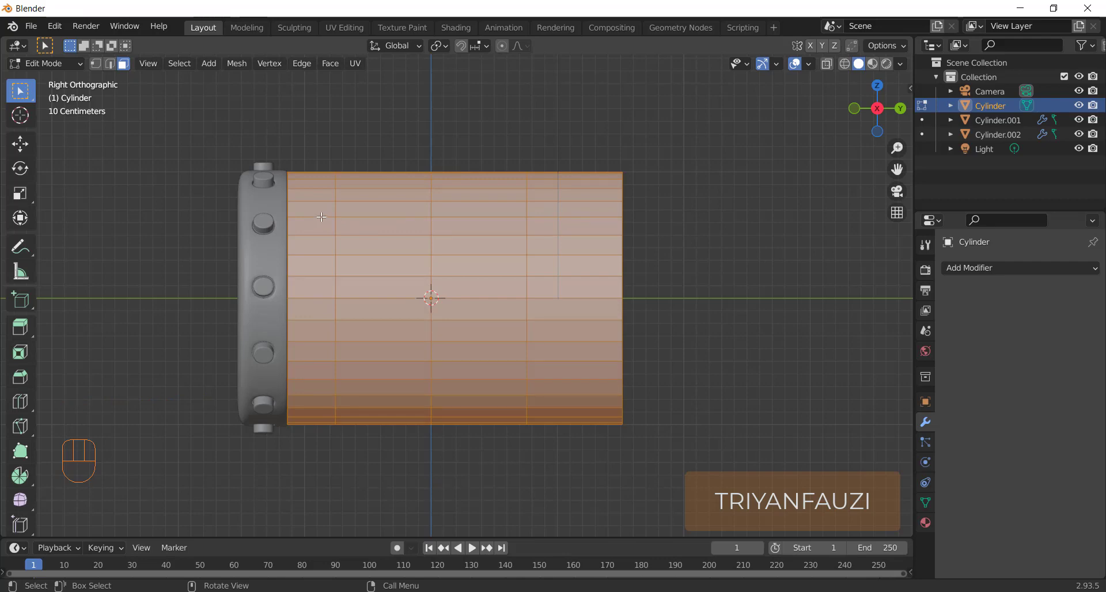
middle_click_drag(713, 235, 604, 238)
key("3")
left_click(607, 241)
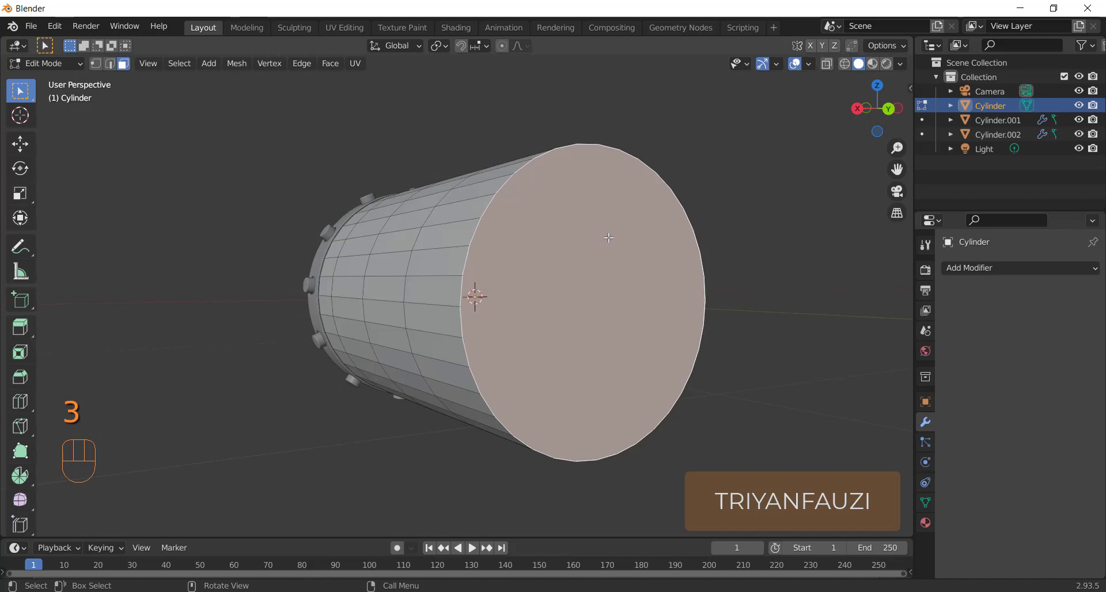
key("x")
left_click(605, 237)
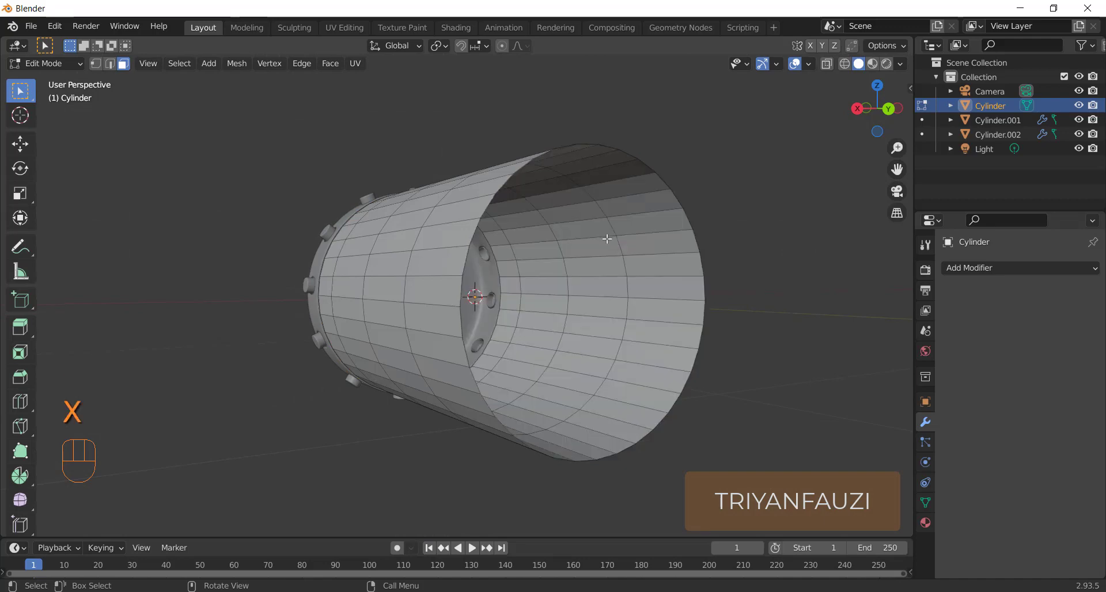
Extrude all faces of the main cylinder inward along their normals by about 0.07 m to give its wall thickness
key("a")
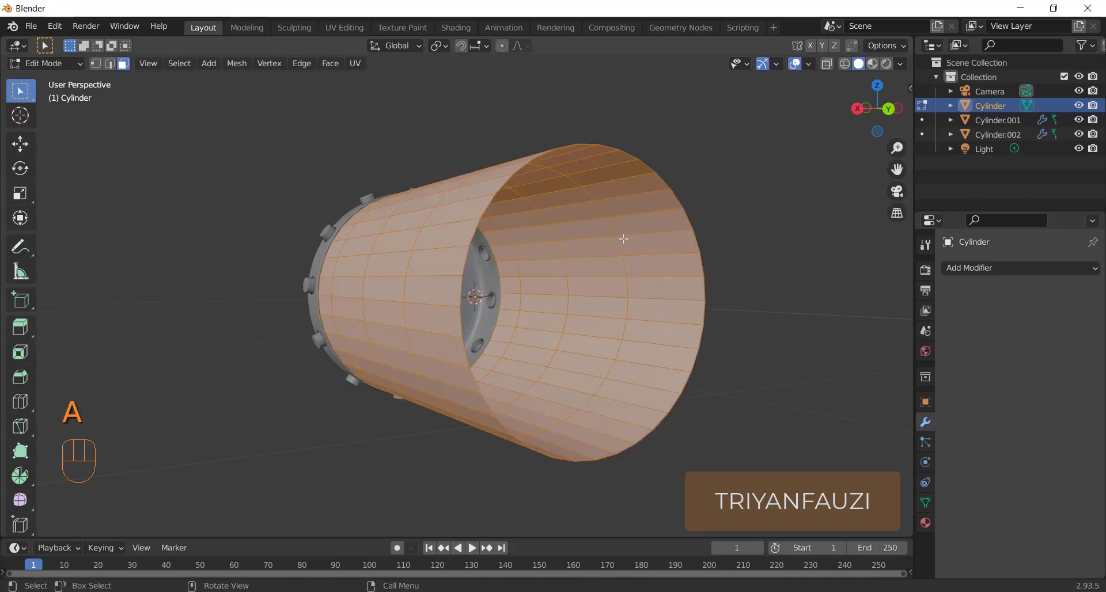
key("alt+e")
left_click(623, 239)
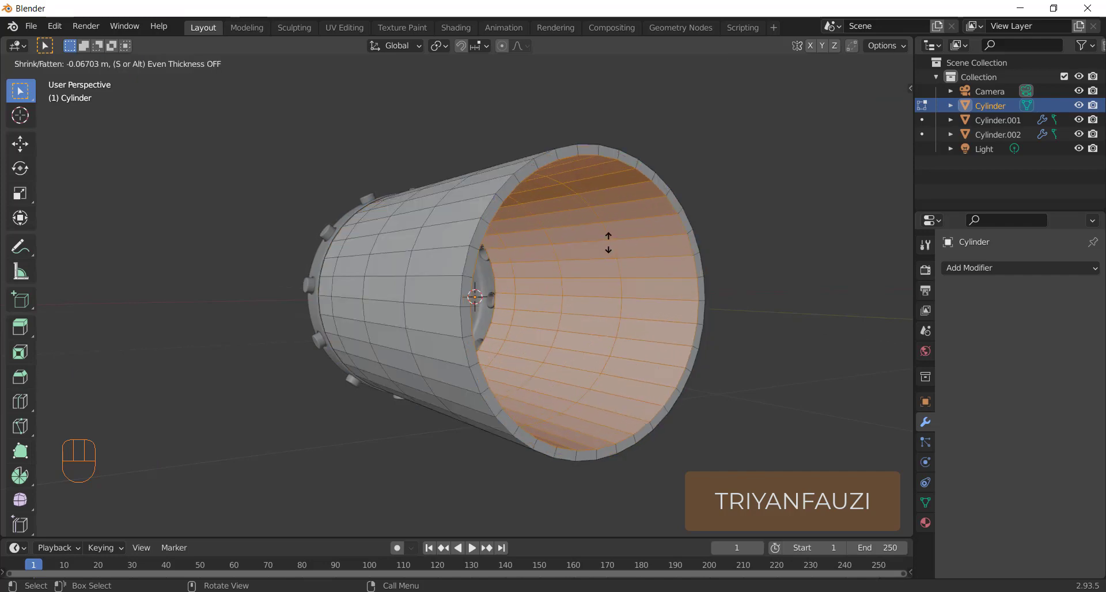
left_click(608, 242)
Select every third lengthwise edge loop on the side of the main cylinder facing the right view
middle_click_drag(636, 256, 282, 204)
key("2")
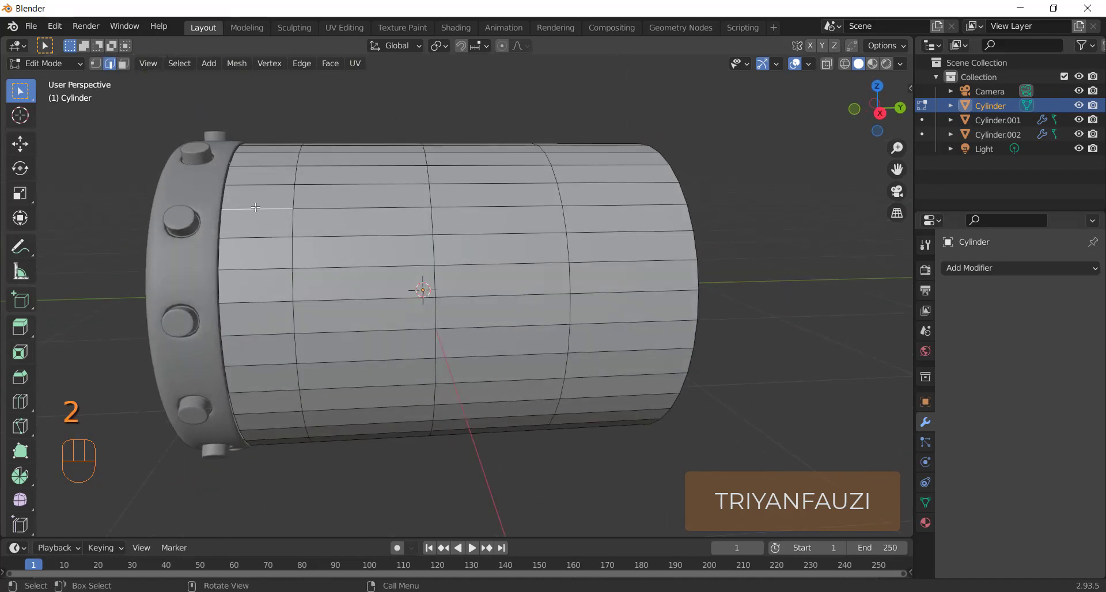
key("KP_3")
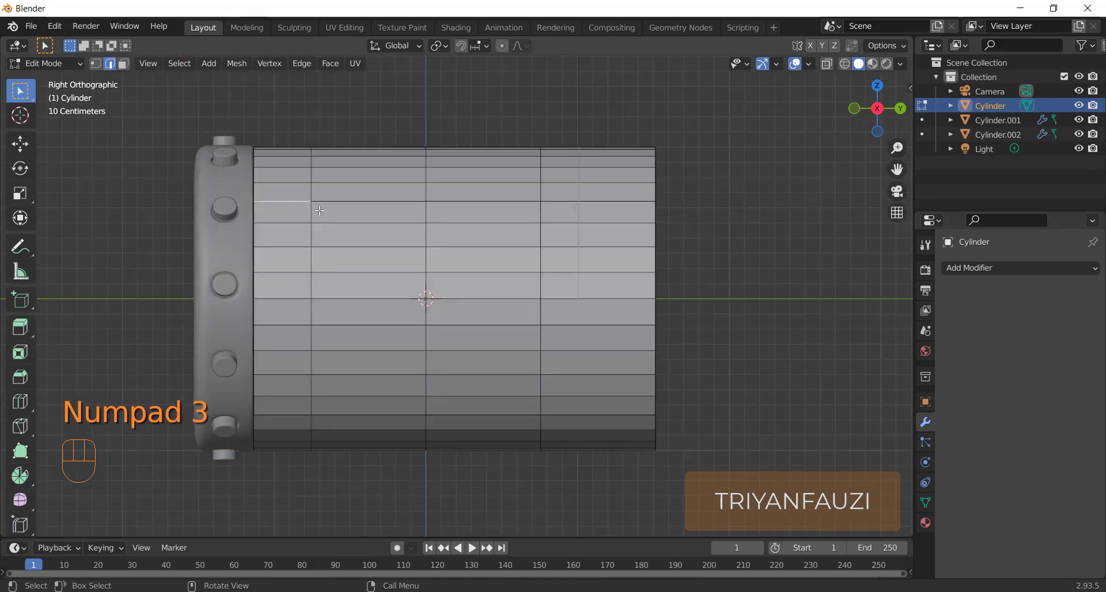
left_click(271, 183, "alt")
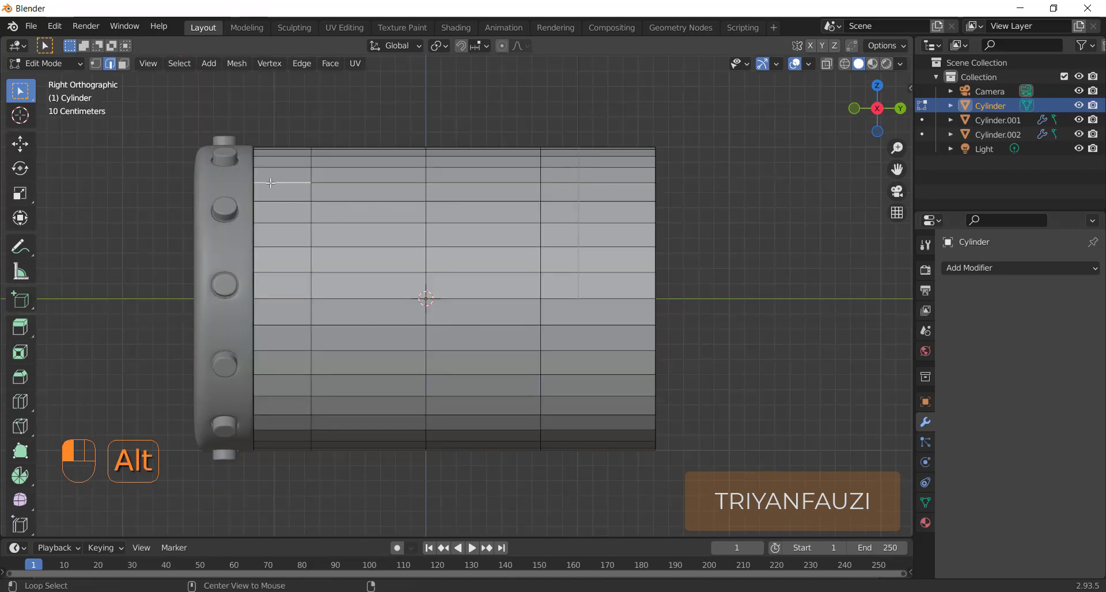
left_click(285, 250, "alt+shift")
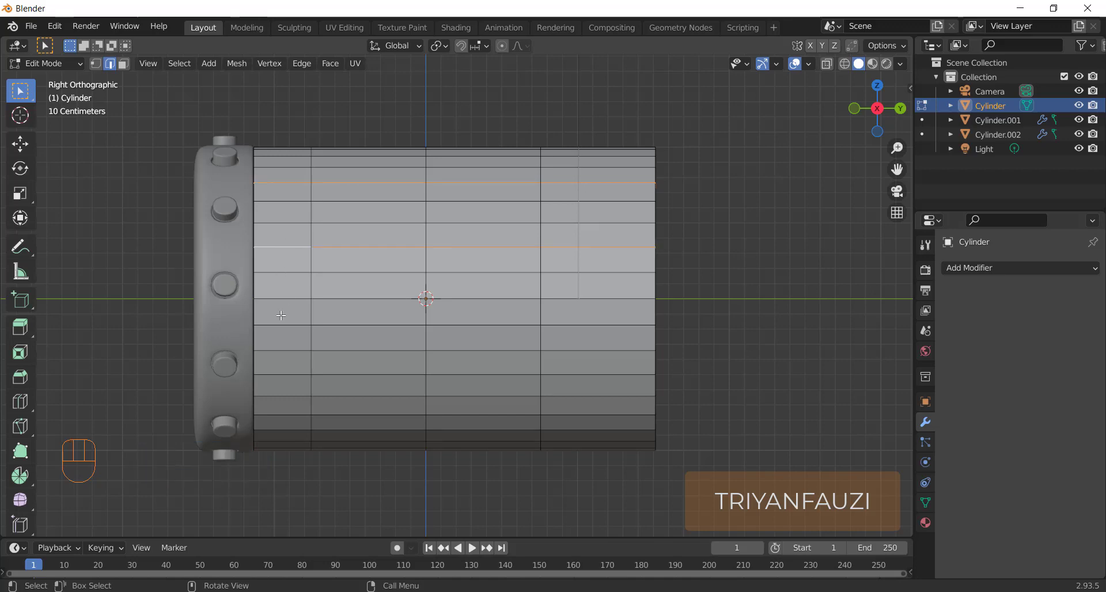
key("shift+alt")
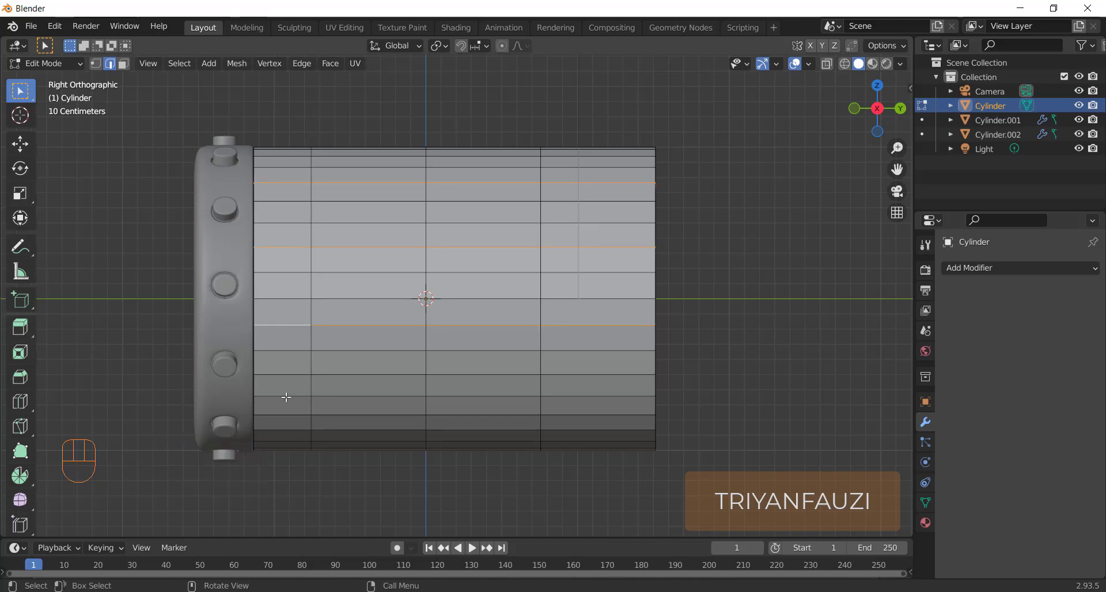
left_click(286, 398, "alt+shift")
key("shift+alt")
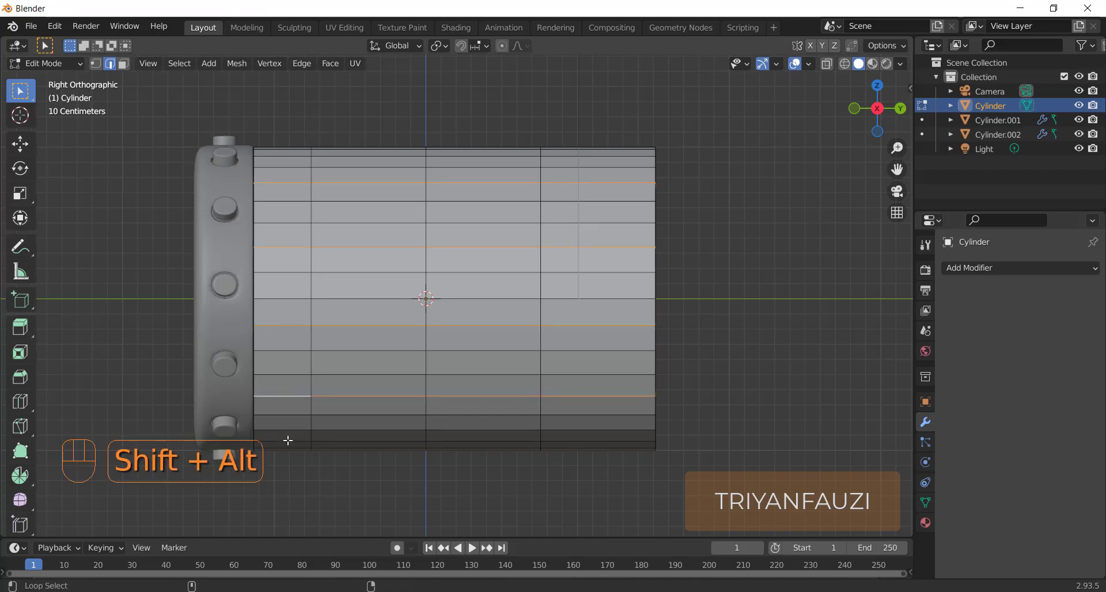
left_click(288, 441, "alt+shift")
Extend the selection to every third lengthwise edge loop around the rest of the main cylinder's circumference
middle_click_drag(288, 441, 278, 279)
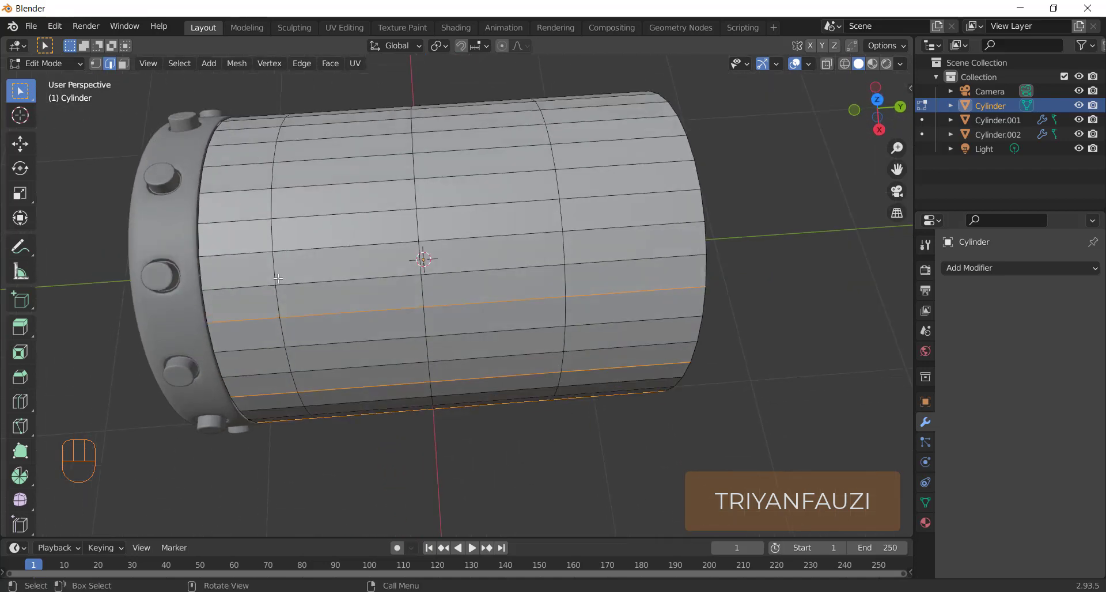
left_click(244, 222, "alt+shift")
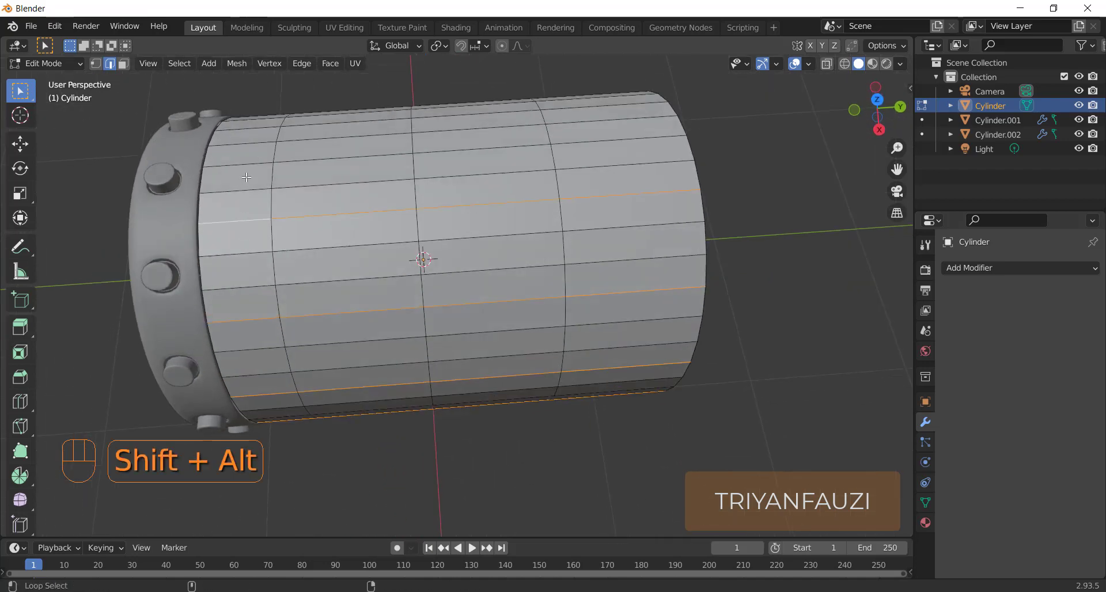
middle_click_drag(250, 143, 224, 215)
left_click(219, 176, "alt+shift")
middle_click_drag(219, 177, 477, 175)
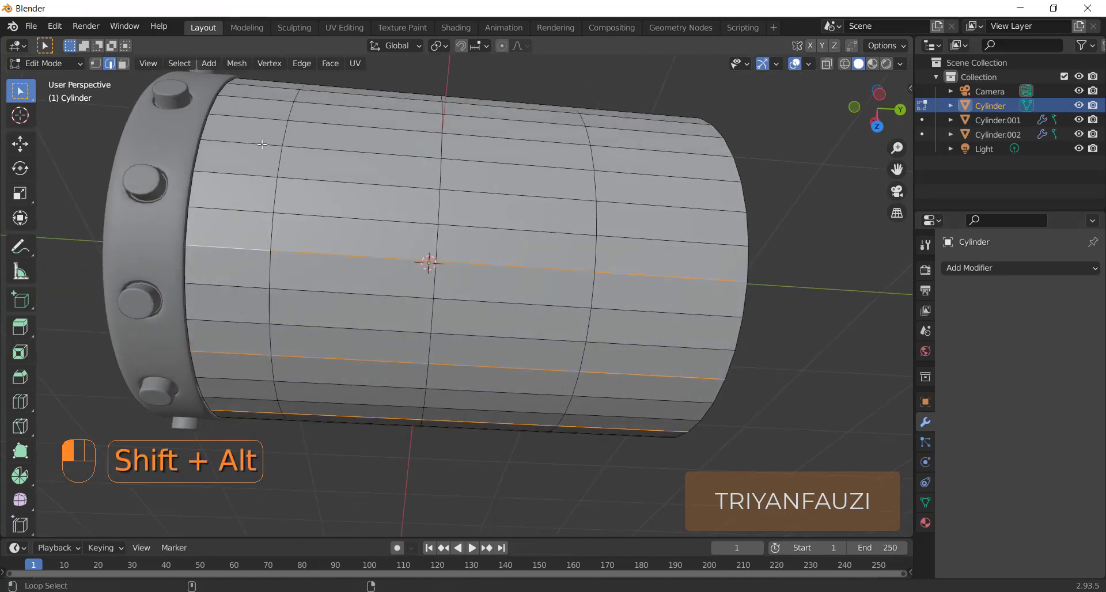
middle_click_drag(262, 144, 253, 201)
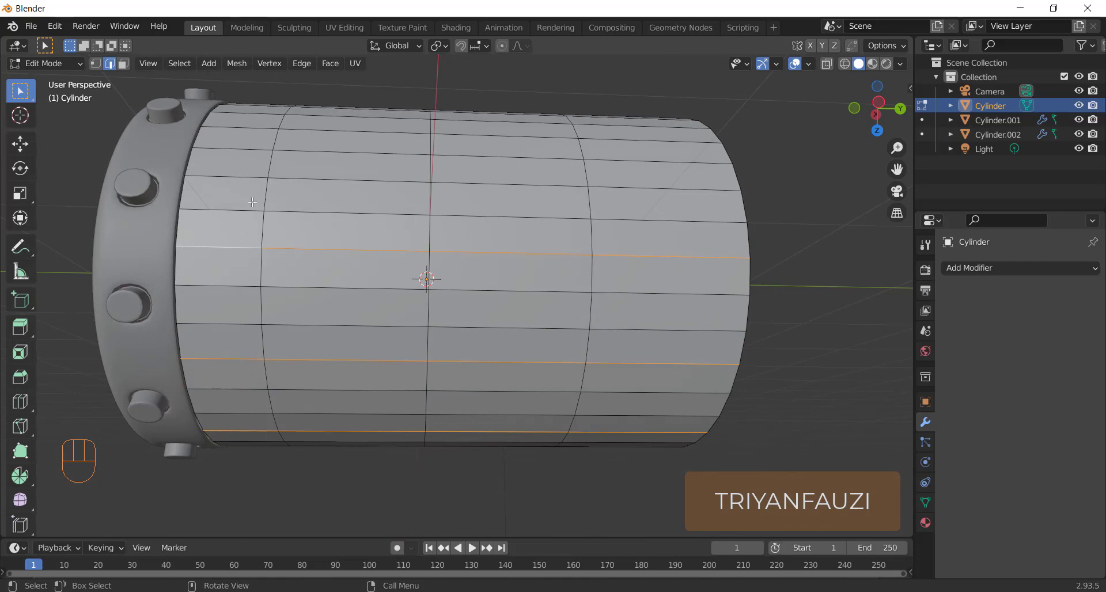
left_click(260, 164, "alt+shift")
middle_click_drag(261, 164, 258, 268)
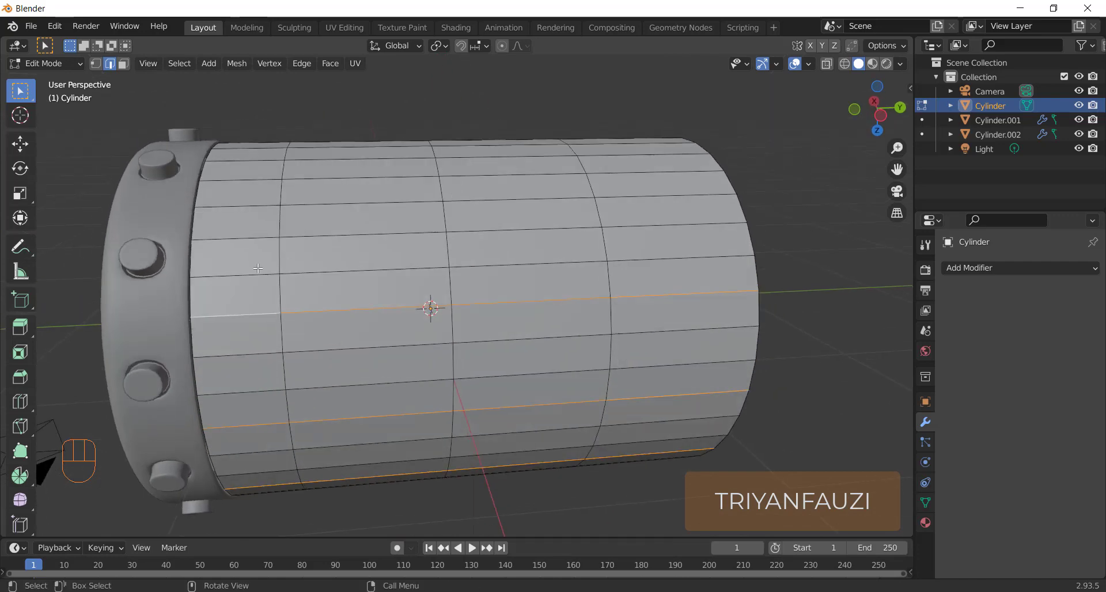
left_click(254, 207, "alt+shift")
middle_click_drag(253, 207, 325, 324)
left_click(338, 279, "alt+shift")
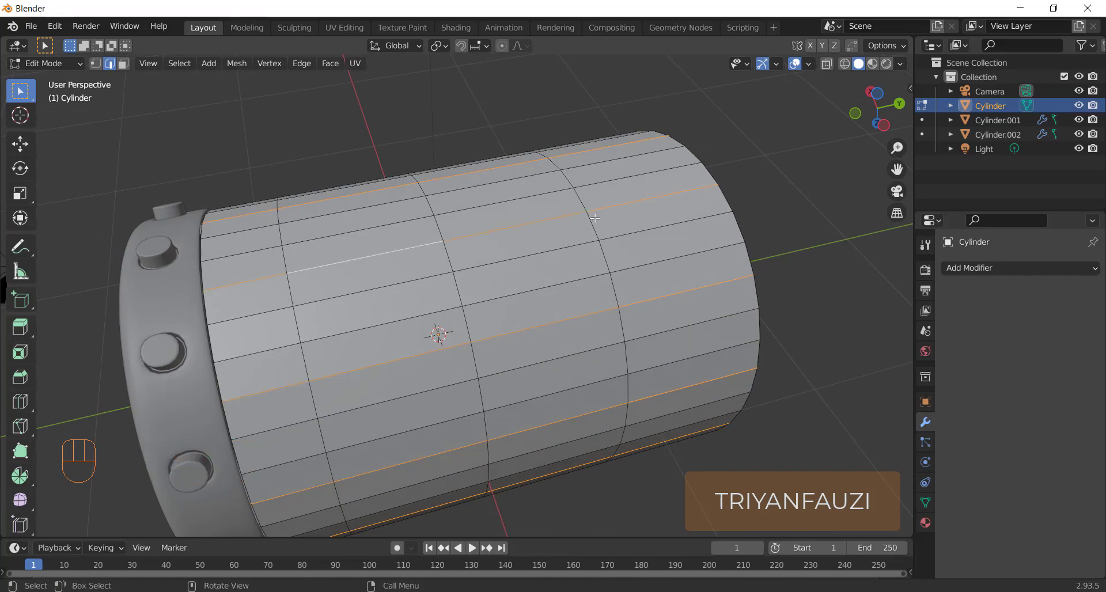
middle_click_drag(338, 280, 418, 260)
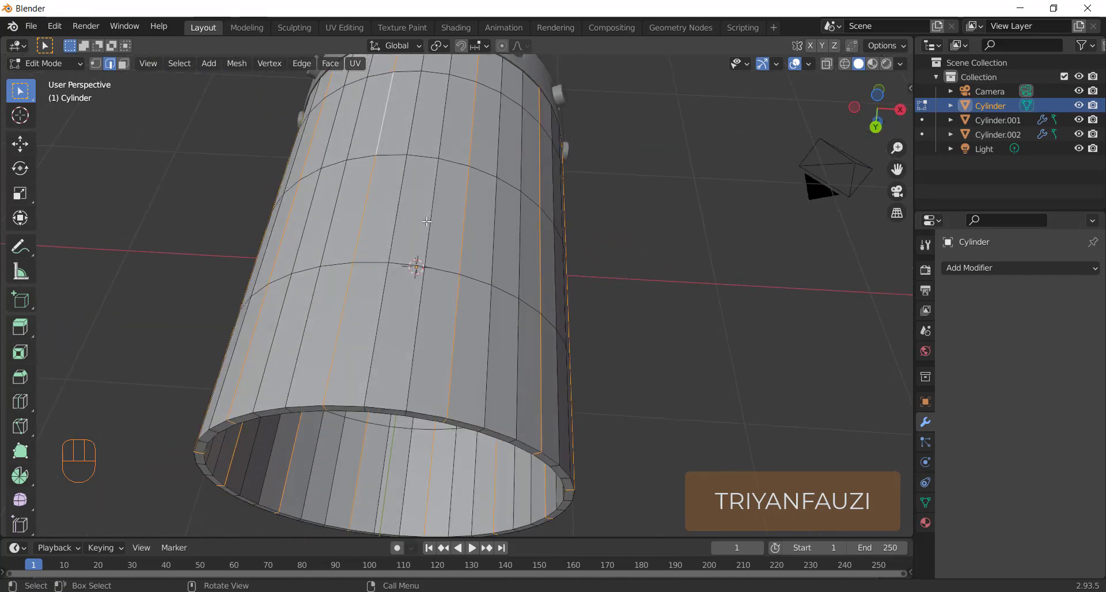
Bevel the selected lengthwise edges by about 0.0065 m and delete the resulting narrow faces to cut plank gaps
key("KP_3")
scroll(525, 275, "up", 4)
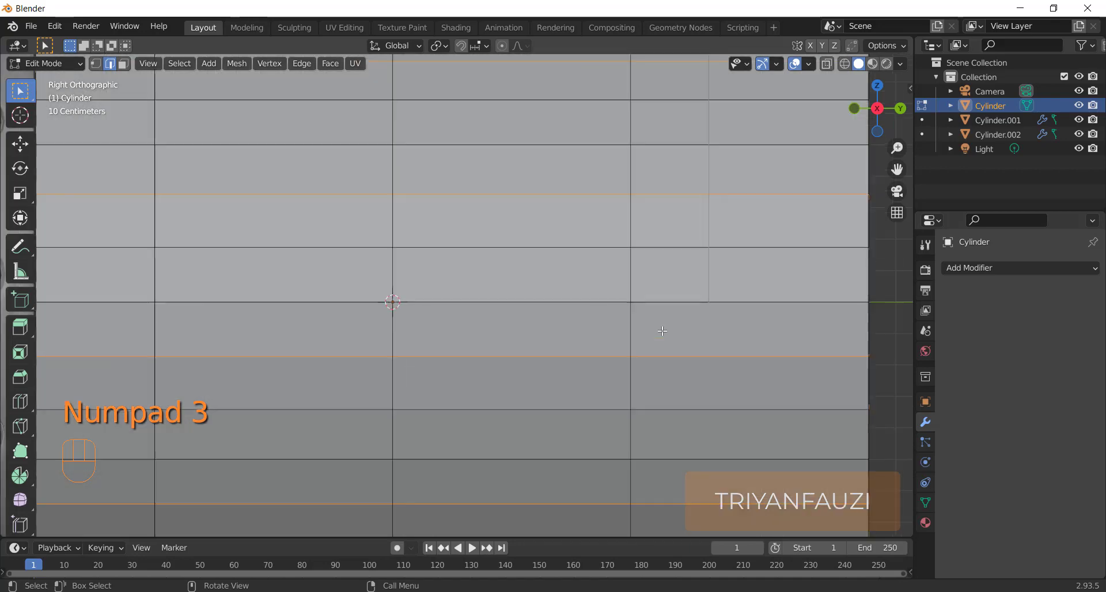
key("ctrl+b")
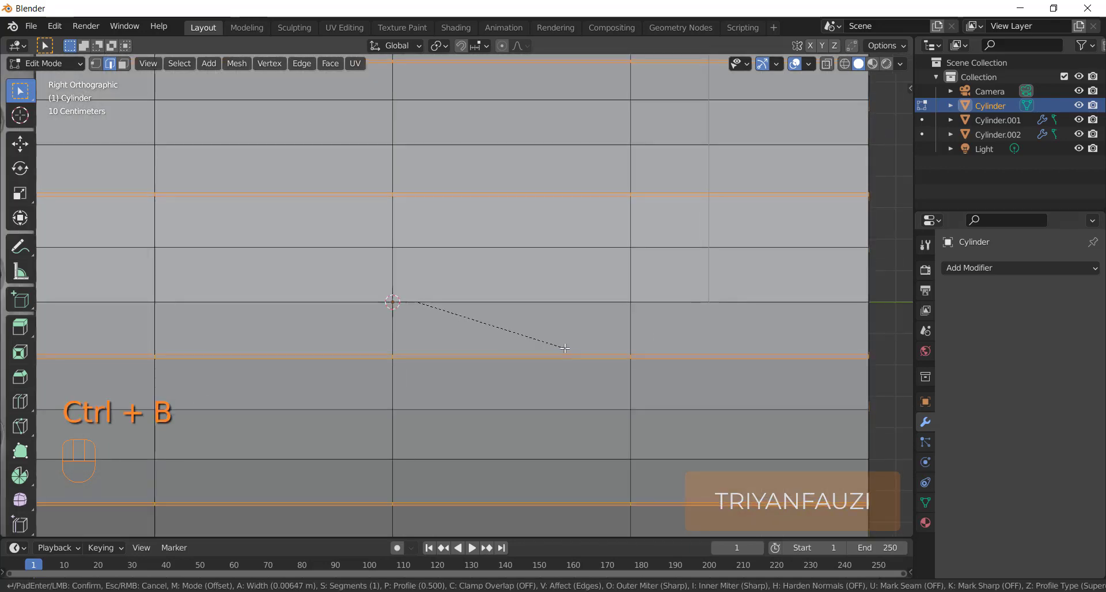
left_click(565, 348)
key("x")
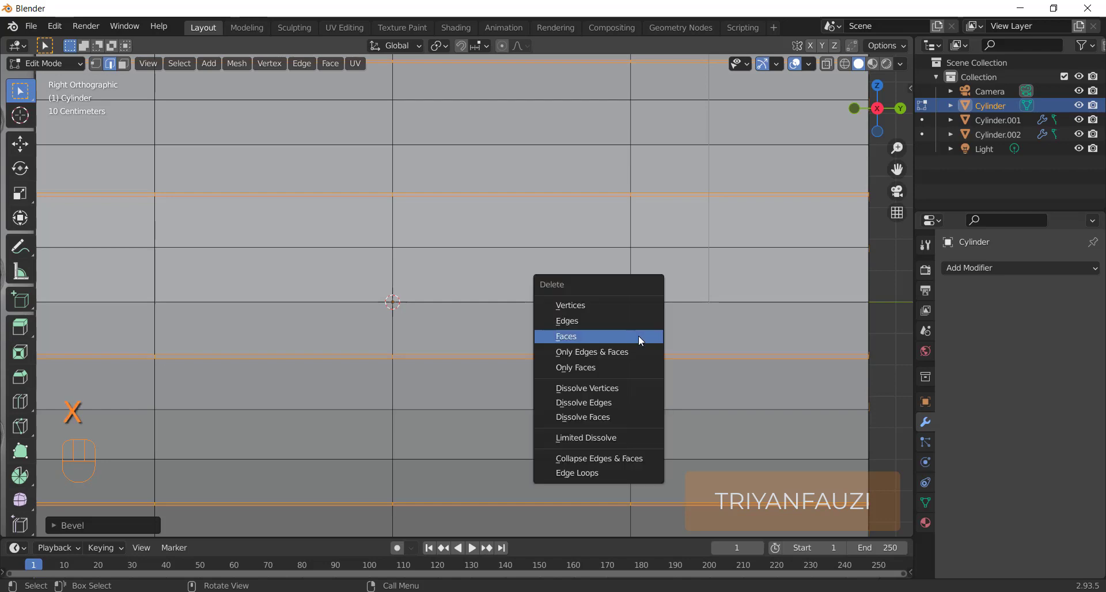
left_click(641, 341)
middle_click_drag(637, 334, 584, 325)
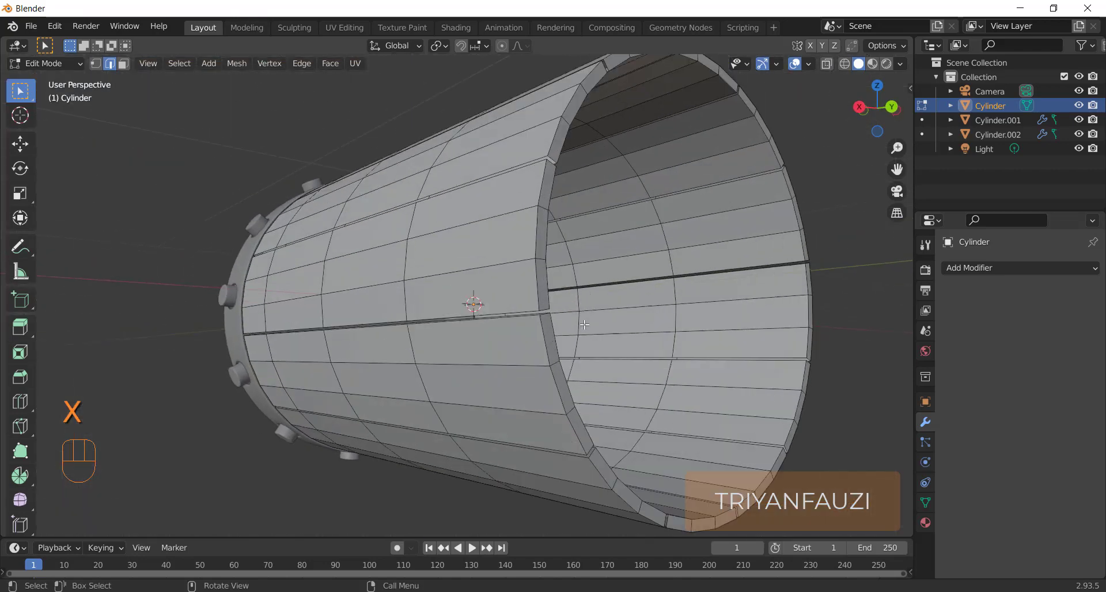
Fill the open edges across the whole main cylinder mesh with faces and return to Object Mode
key("a")
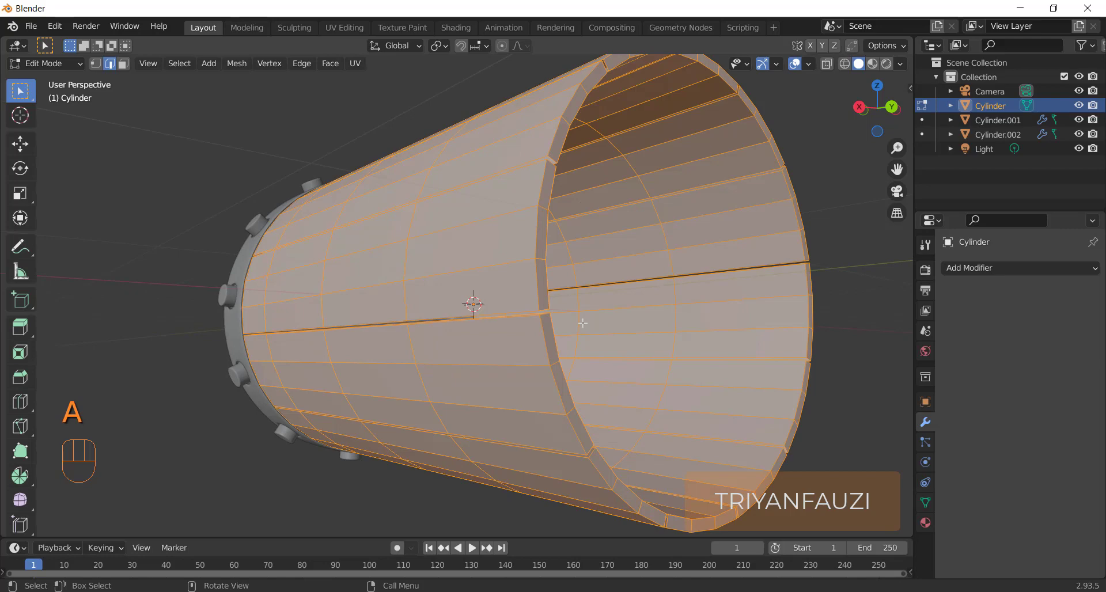
key("f")
middle_click_drag(583, 323, 599, 306)
key("Tab")
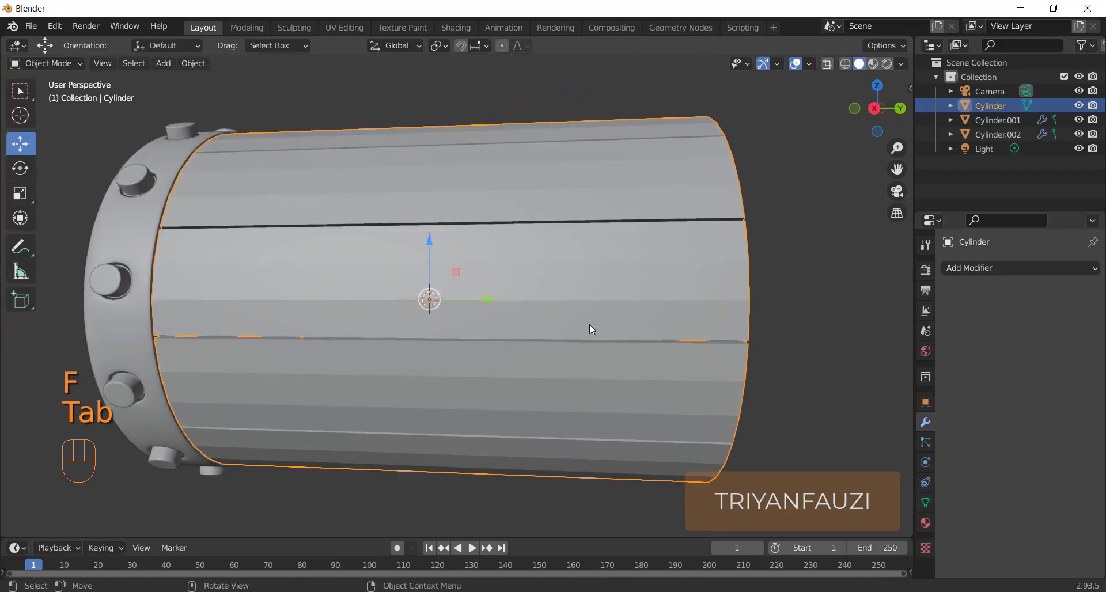
Shade the main cylinder smooth and enable Auto Smooth at 30° for its normals
scroll(547, 407, "down", 2)
right_click(513, 309)
left_click(513, 309)
middle_click_drag(513, 309, 664, 302)
left_click(925, 502)
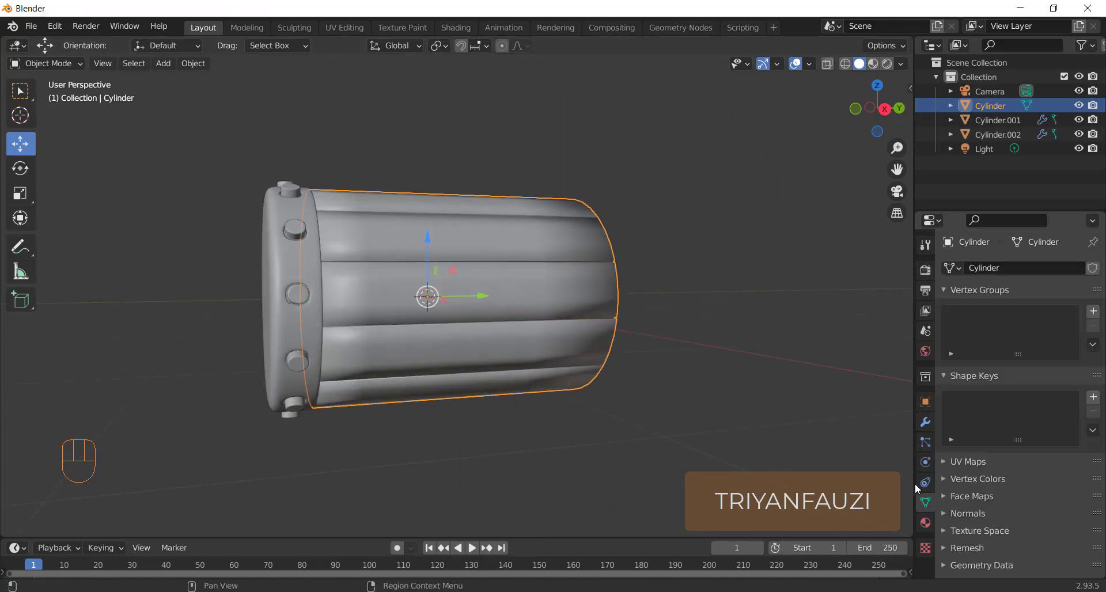
left_click(969, 512)
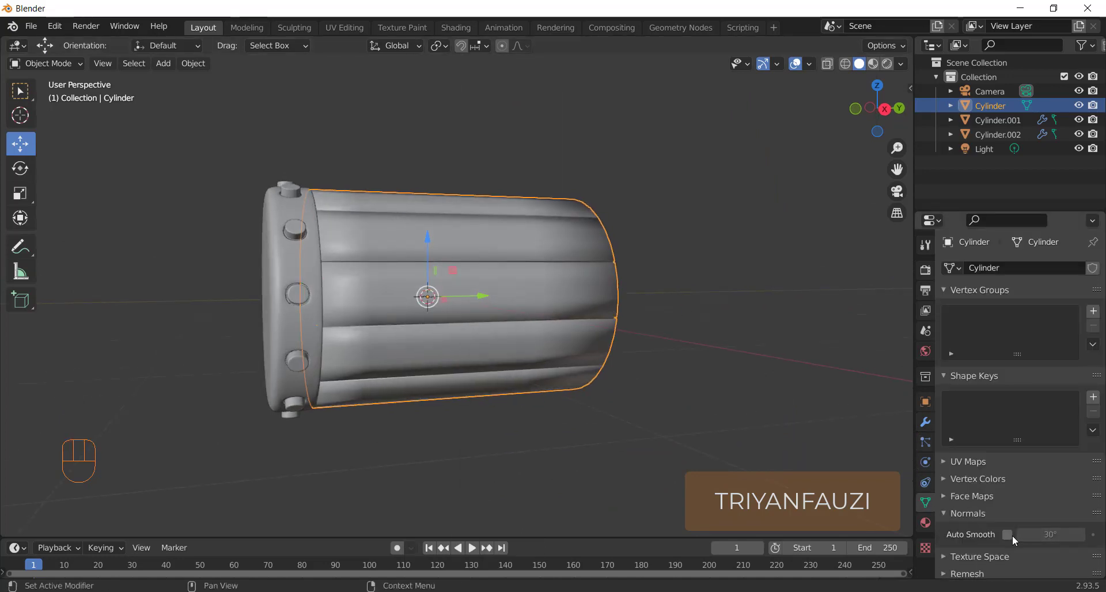
left_click(1007, 534)
middle_click_drag(679, 358, 534, 395)
Raise the main cylinder, end cap and studs together straight up along Z, well clear of the world origin
left_click(669, 355)
key("KP_1")
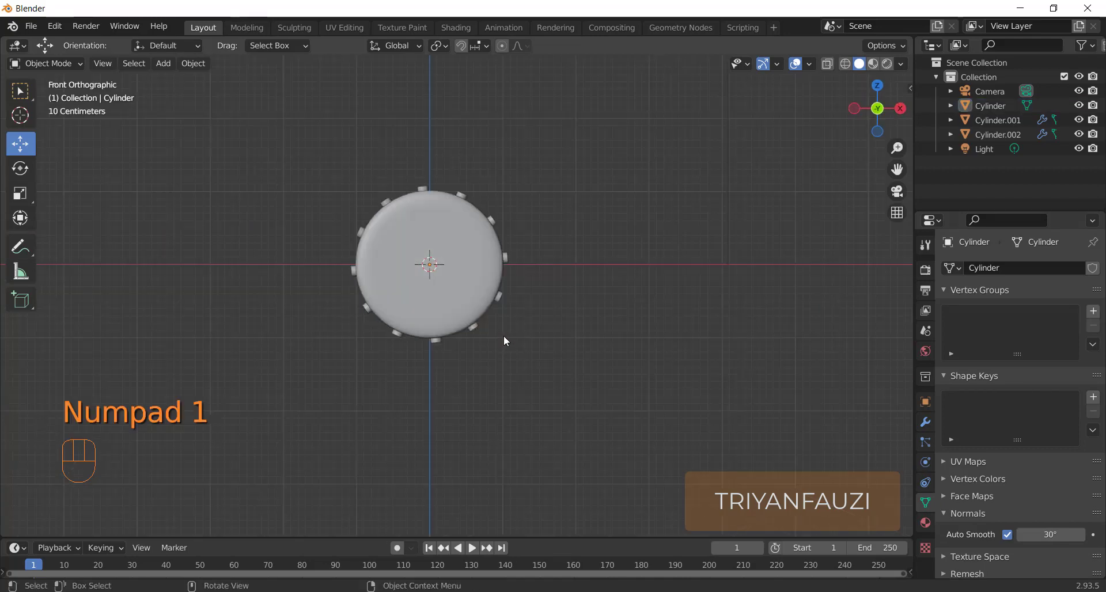
left_click_drag(252, 129, 636, 422)
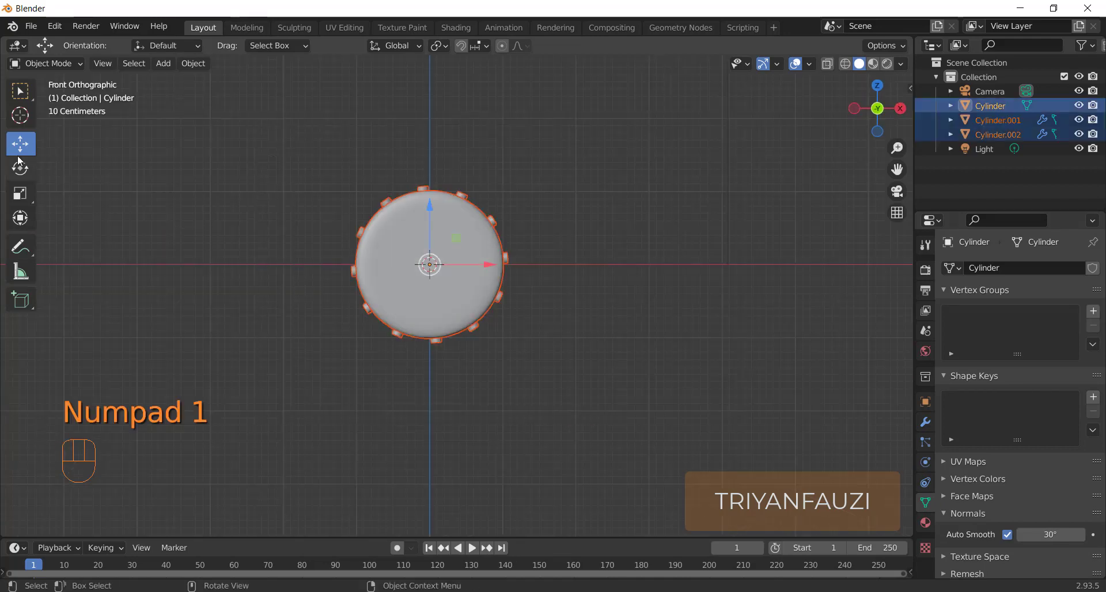
middle_click_drag(773, 214, 409, 203)
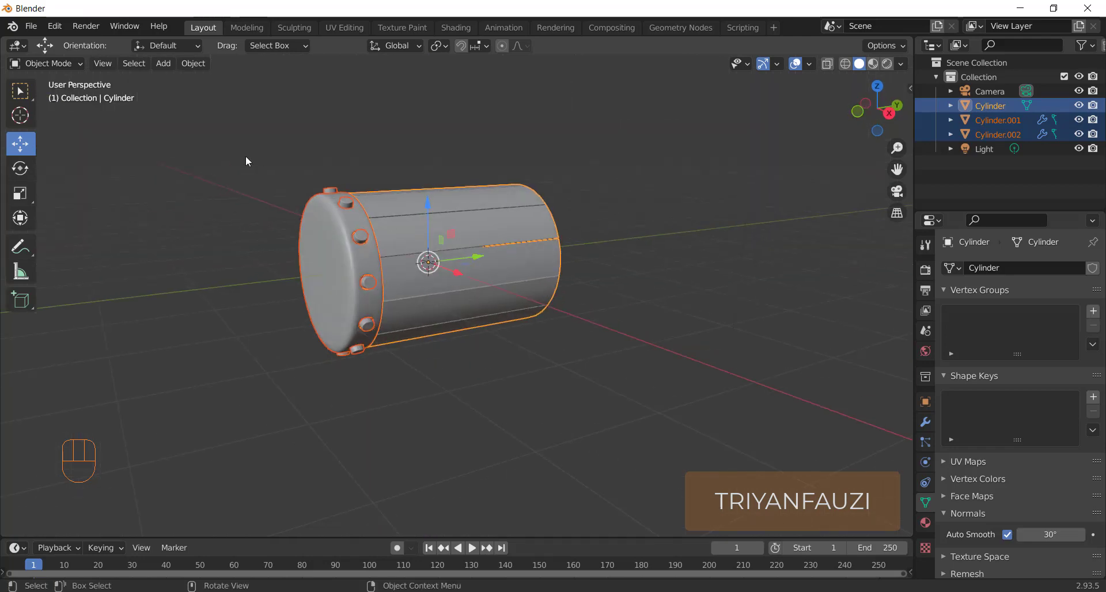
left_click_drag(234, 152, 614, 403)
left_click_drag(427, 209, 455, 89)
scroll(498, 137, "down", 3)
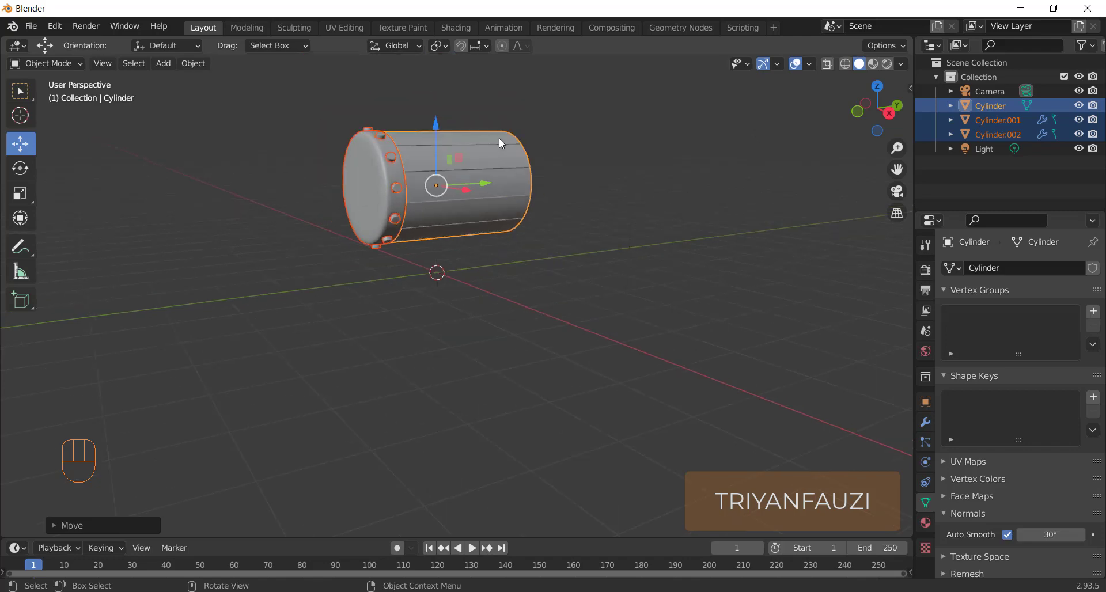
key("KP_1")
left_click_drag(438, 128, 442, 91)
scroll(519, 236, "up", 2)
left_click(429, 267)
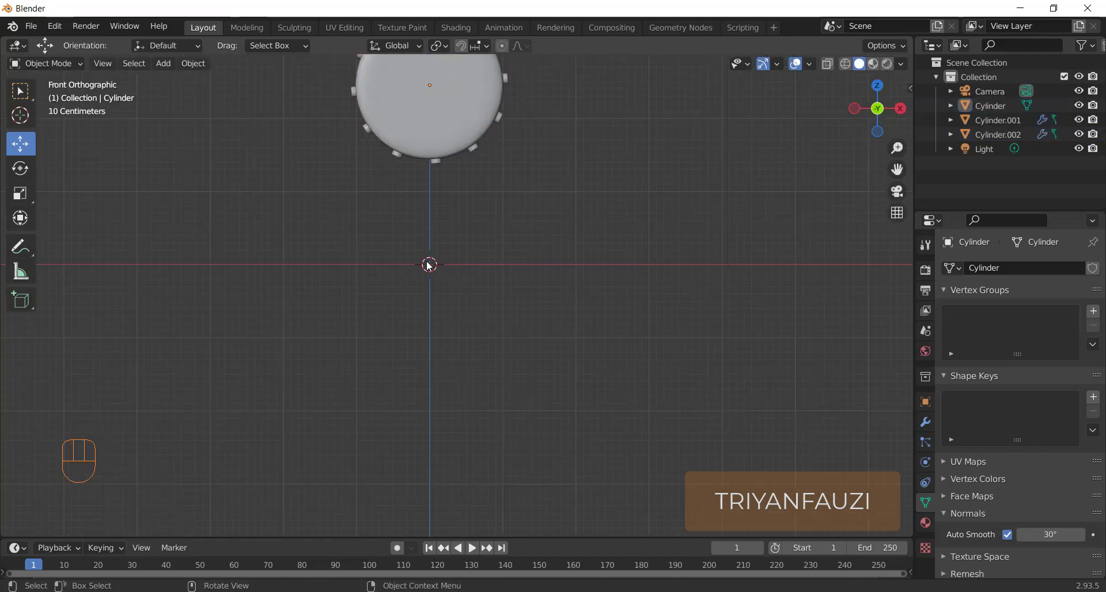
Add a cube at the world origin and scale it uniformly to about 0.18
middle_click_drag(471, 241, 519, 313, "shift")
key("shift+a")
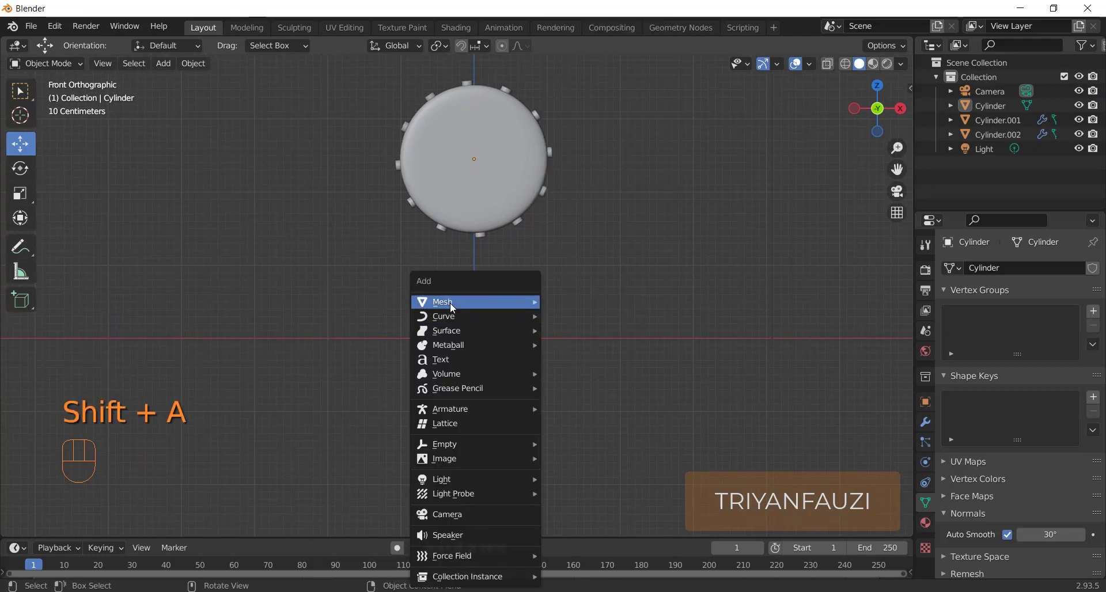
mouse_move(451, 302)
left_click(572, 316)
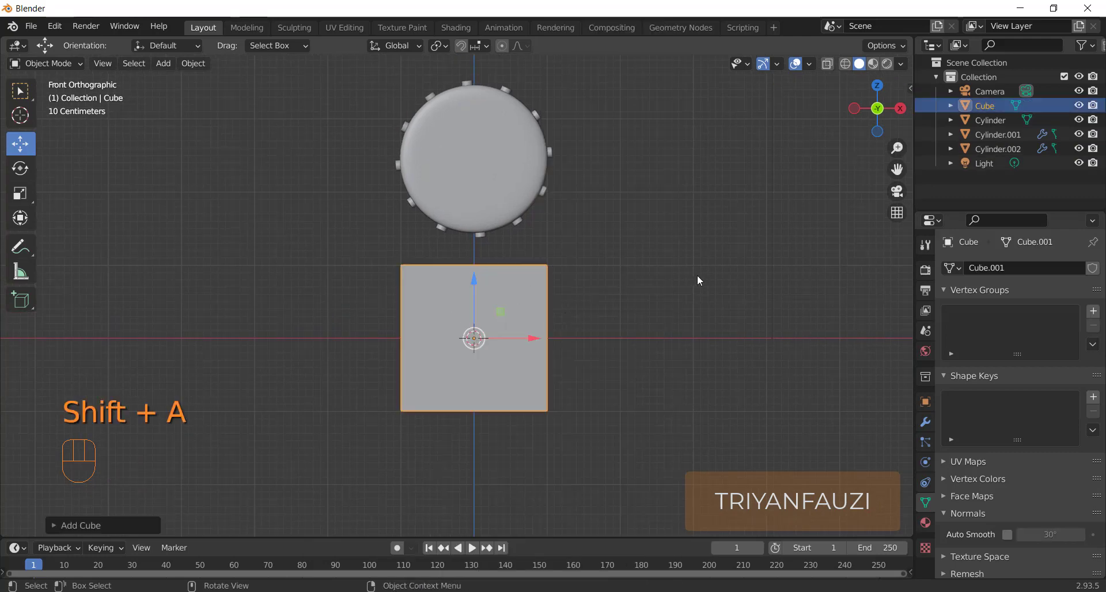
key("s")
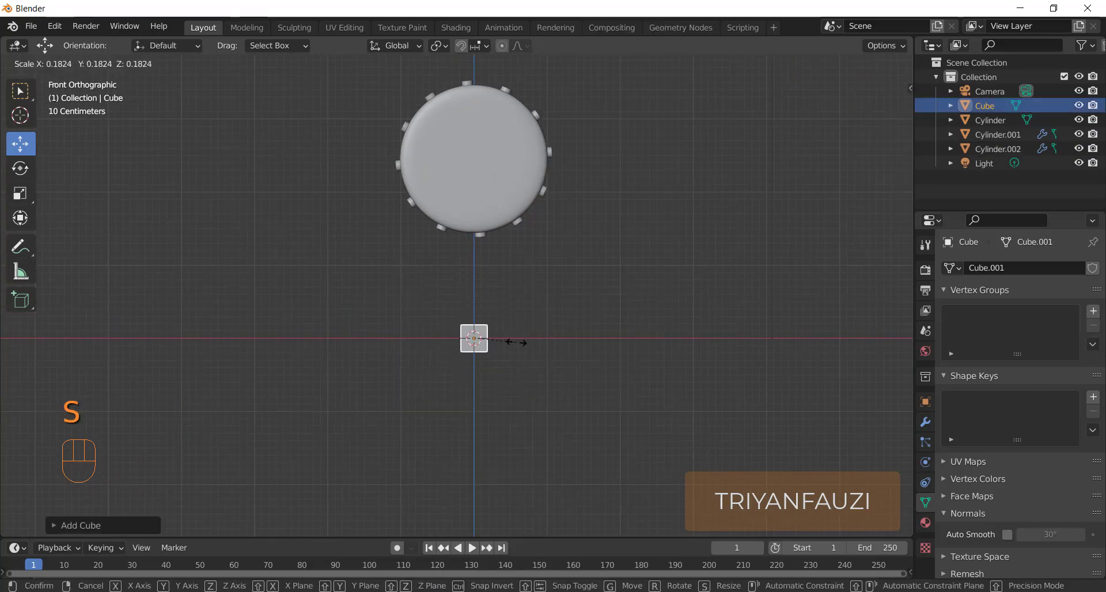
left_click(515, 342)
Raise the cube's whole mesh along Z in Edit Mode and resize it uniformly to a smaller block
key("Tab")
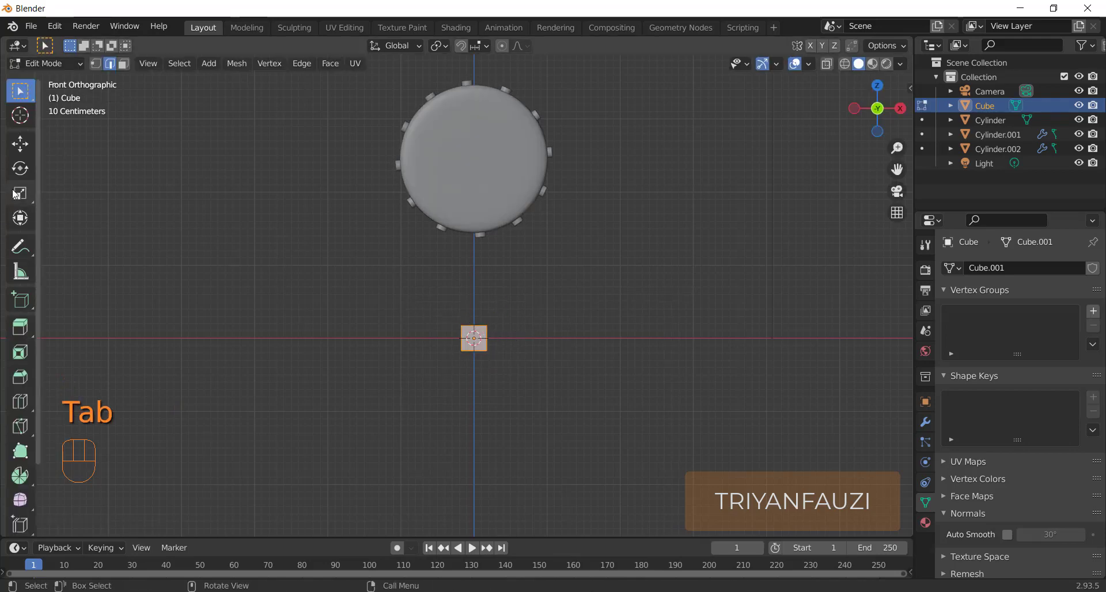
left_click(21, 143)
left_click_drag(475, 294, 476, 282)
key("s")
left_click(500, 299)
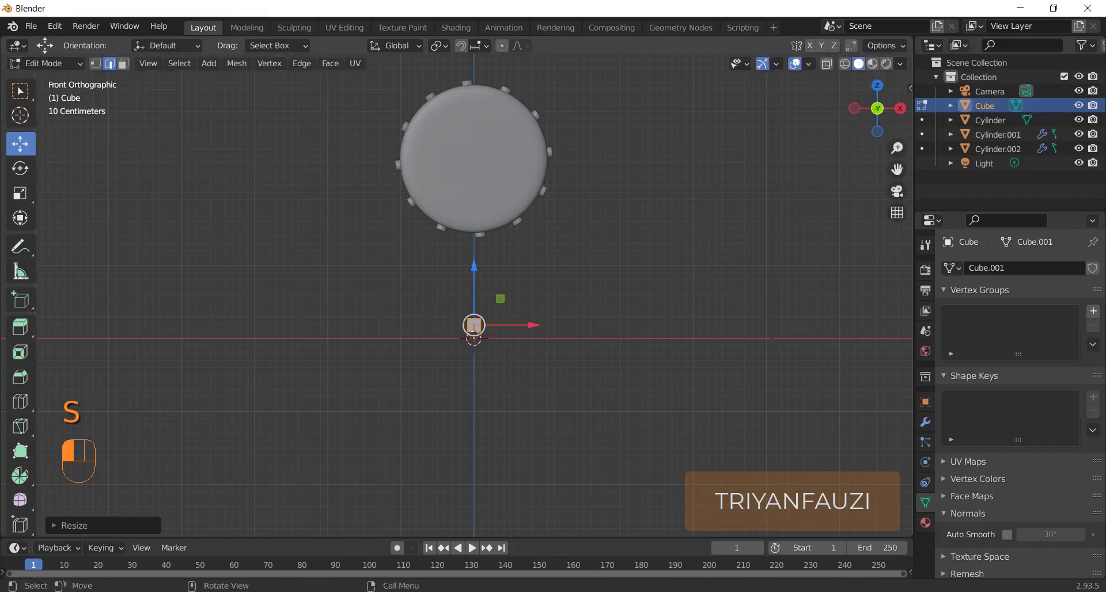
key("s")
left_click(531, 296)
key("s")
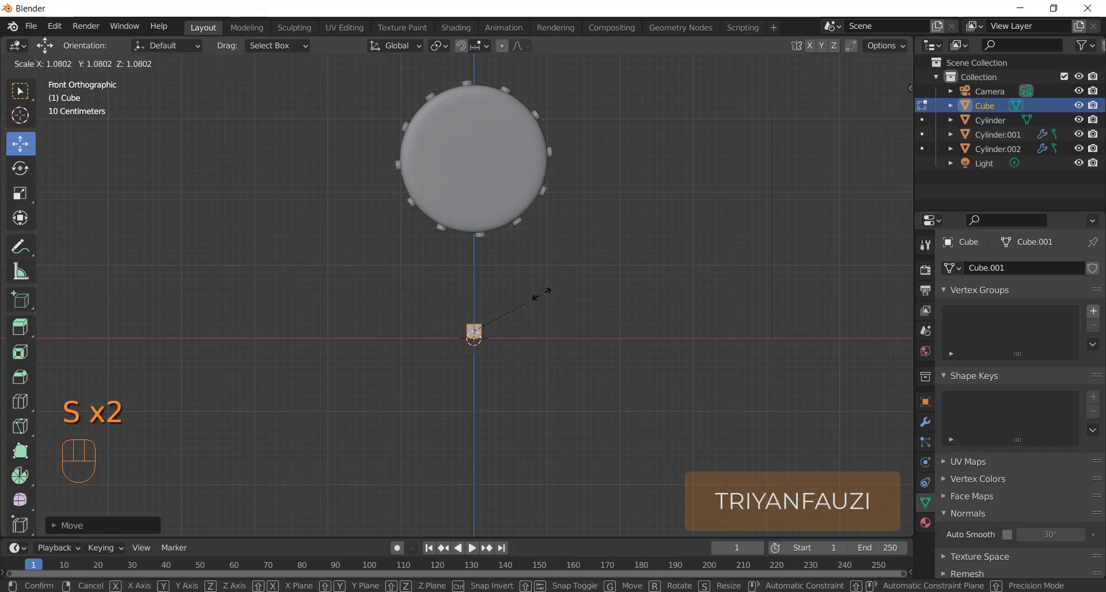
left_click(553, 288)
Move the cube's mesh along Z so its bottom face rests on the object's origin
key("KP_Decimal")
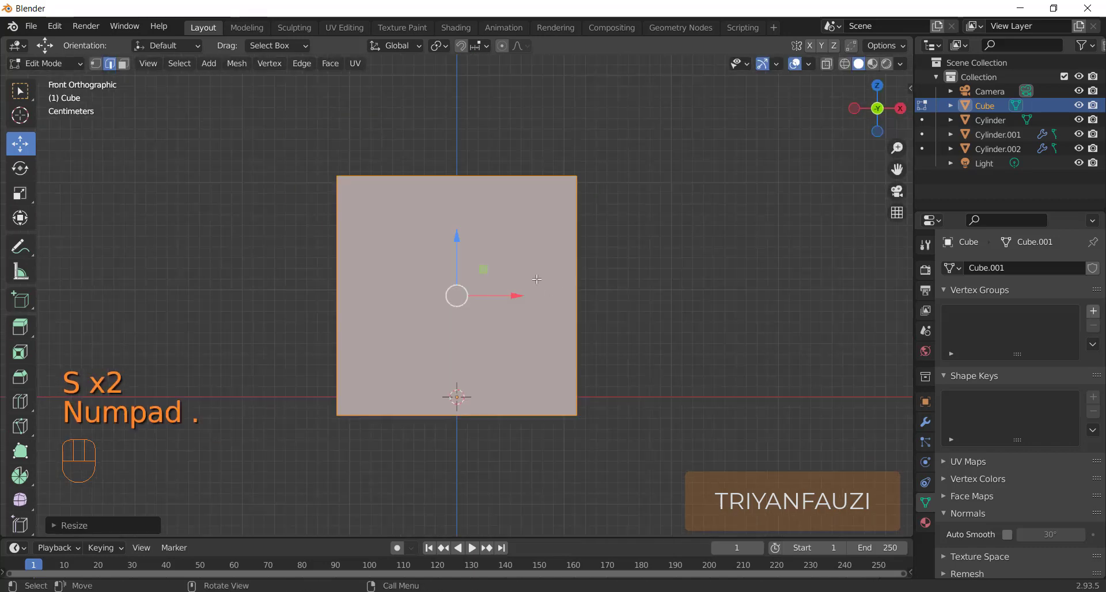
left_click_drag(455, 242, 454, 235)
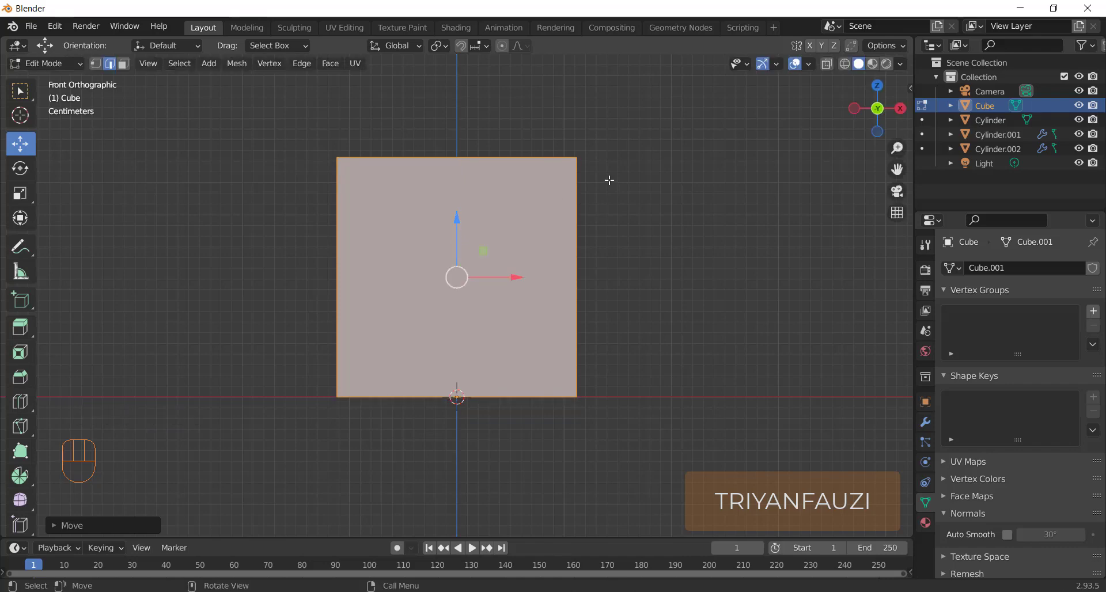
scroll(634, 202, "down", 10)
middle_click_drag(631, 242, 425, 281)
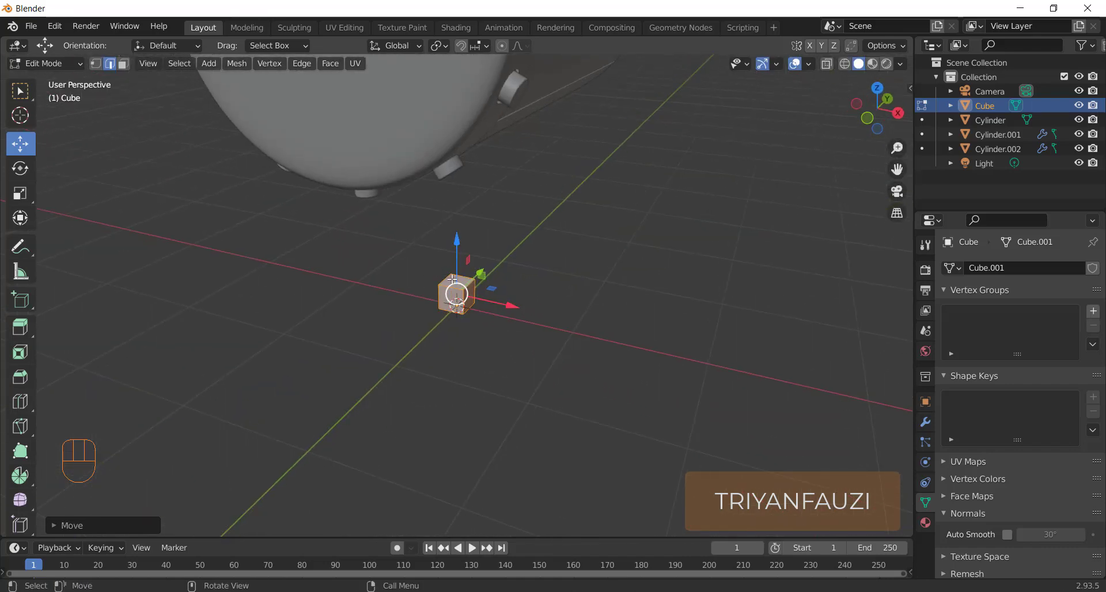
Move the cube's top face up along Z and out along +X to form a slanted leg reaching the cylinder's side
key("3")
left_click(452, 281)
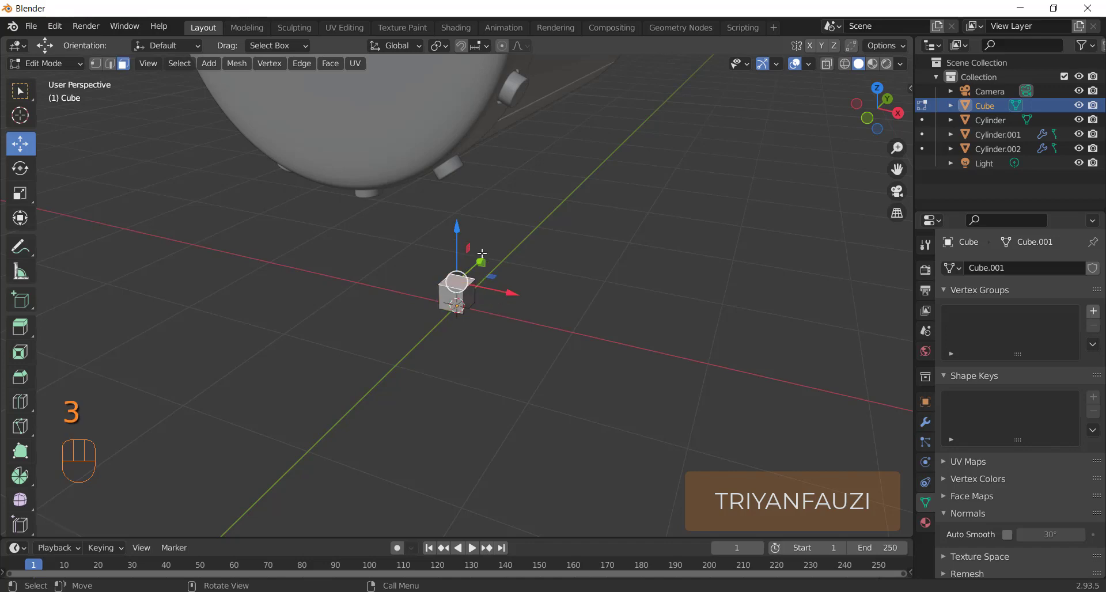
mouse_move(481, 254)
middle_mouse_down()
mouse_move(524, 262)
mouse_move(479, 249)
middle_mouse_up()
key("KP_1")
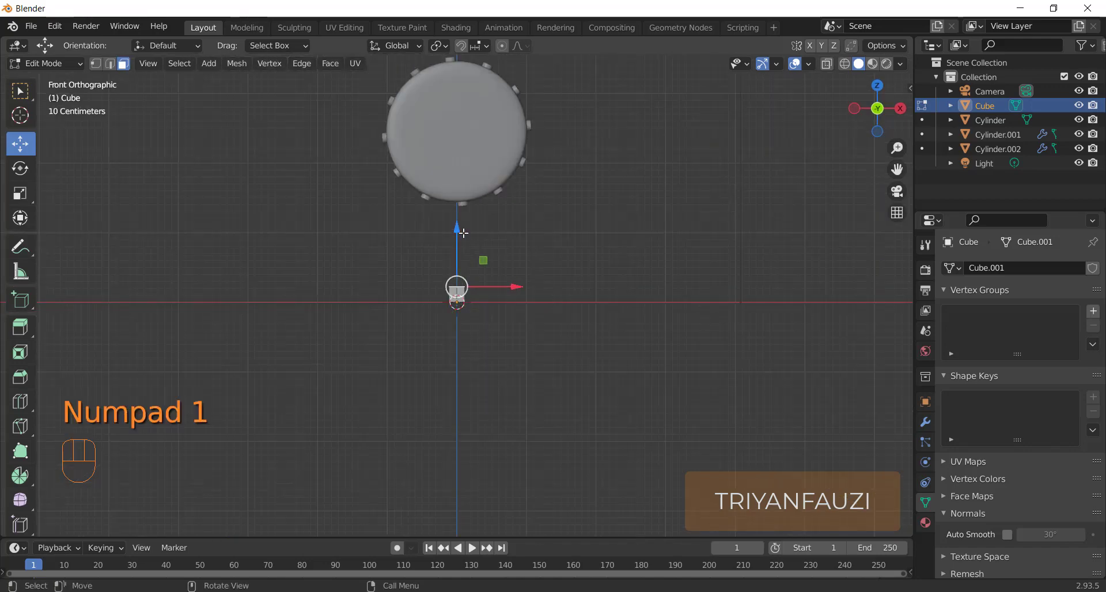
left_click_drag(463, 233, 472, 118)
left_click_drag(510, 174, 576, 184)
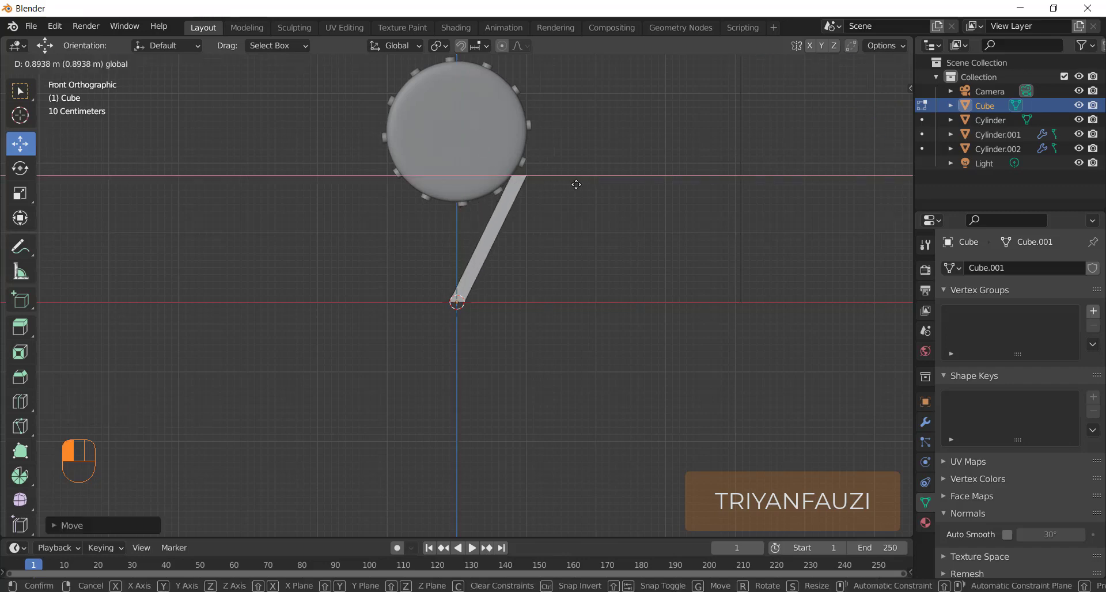
left_click_drag(576, 184, 576, 184)
left_click_drag(521, 149, 556, 167)
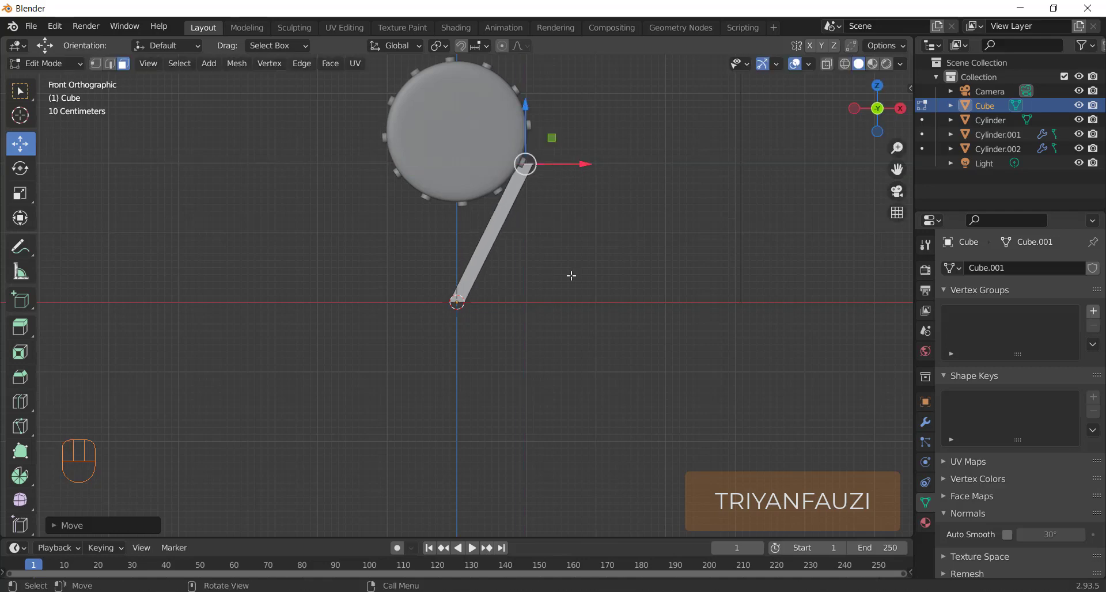
Shift the leg's bottom face along negative X, past the world origin, to increase the leg's slant
scroll(627, 262, "up", 2)
middle_click_drag(446, 332, 455, 306)
key("KP_1")
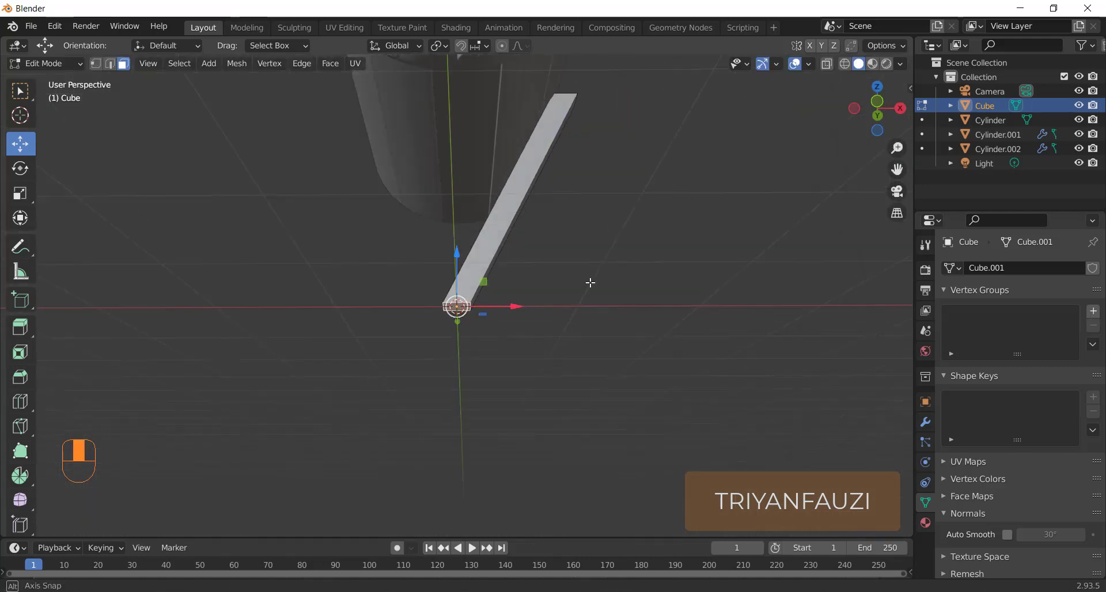
left_click_drag(520, 305, 444, 303)
middle_click_drag(444, 303, 621, 224)
Vertex-slide the outer edge of the leg's top face down along the leg so its end is cut squarely
key("2")
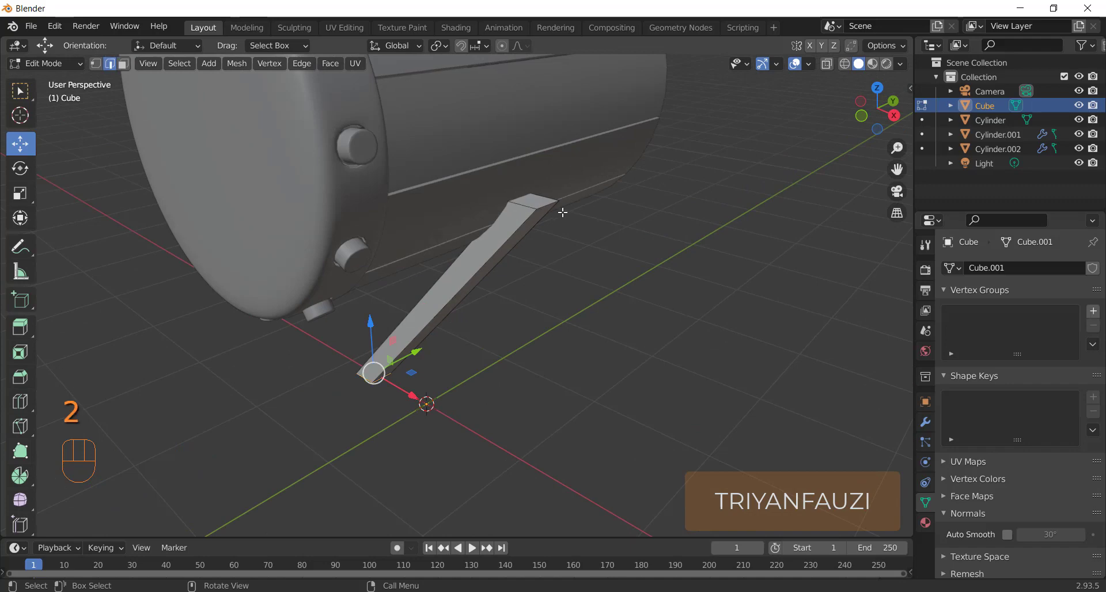
left_click(582, 200)
left_click(550, 199)
scroll(669, 241, "up", 4)
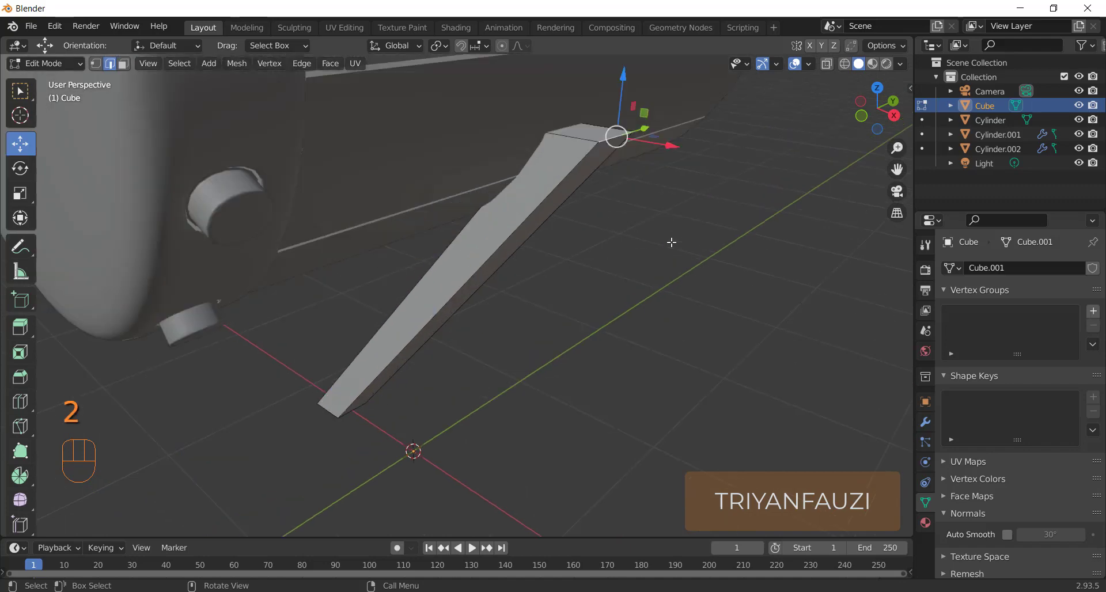
middle_click_drag(660, 210, 650, 250, "shift")
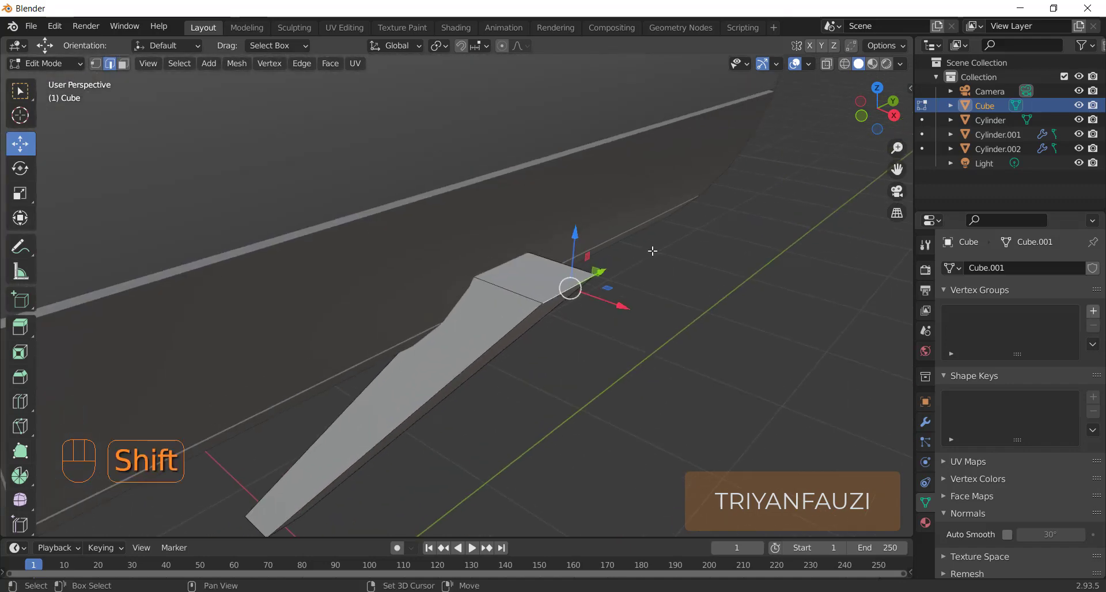
key("shift+v")
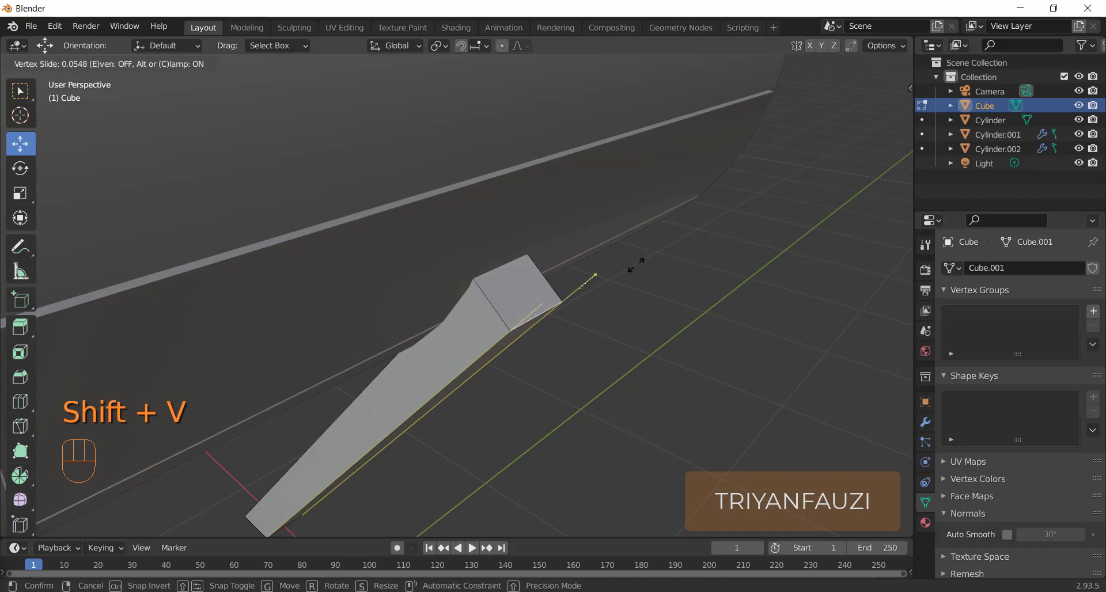
left_click(637, 265)
scroll(636, 265, "down", 2)
middle_click_drag(449, 341, 536, 356)
scroll(512, 304, "down", 2)
key("Tab")
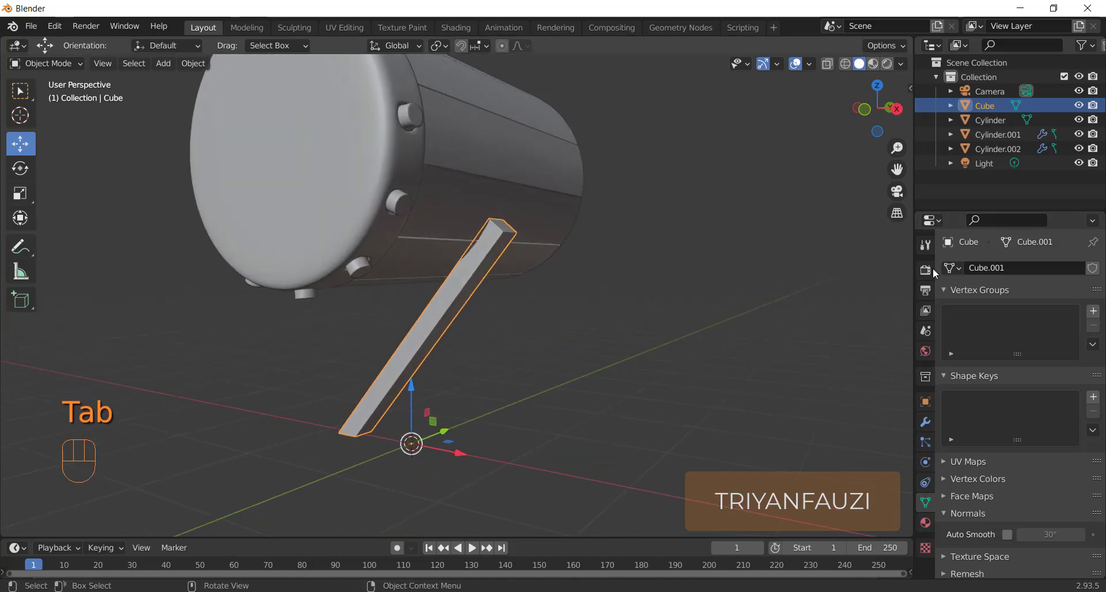
Undo the object-level nudge and shift the leg's whole mesh slightly along +X in Edit Mode instead
left_click_drag(464, 446, 466, 447)
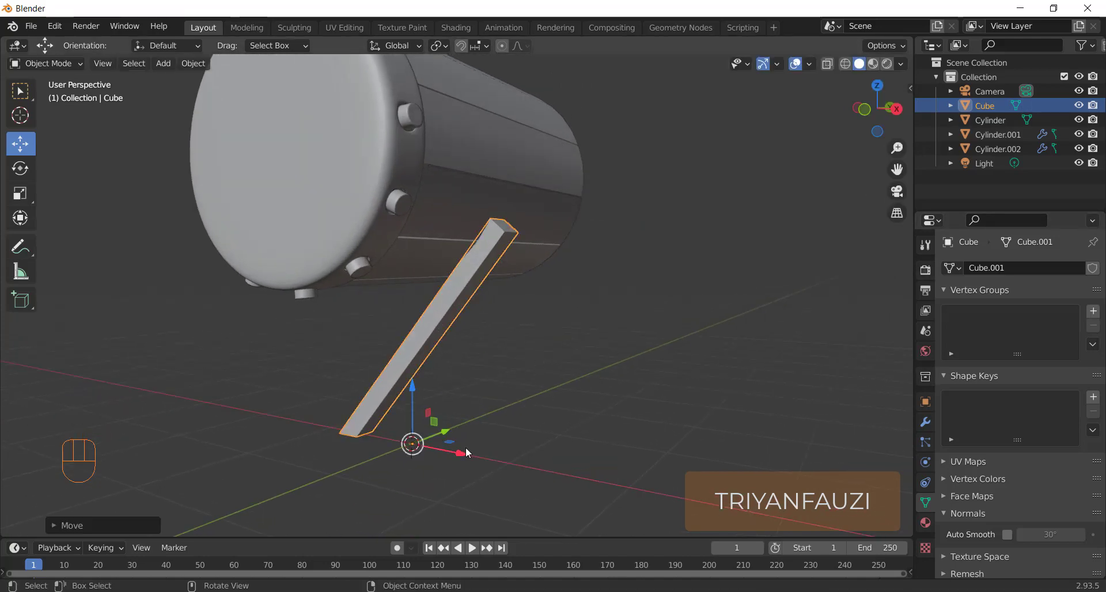
key("ctrl+z")
key("Tab")
key("a")
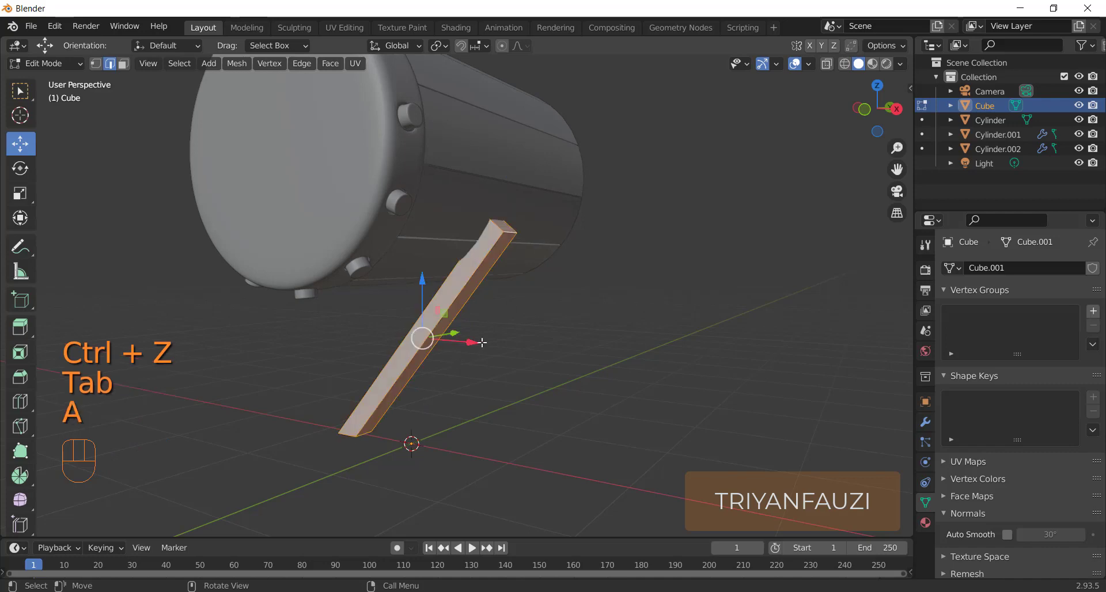
left_click_drag(482, 344, 482, 347)
key("Tab")
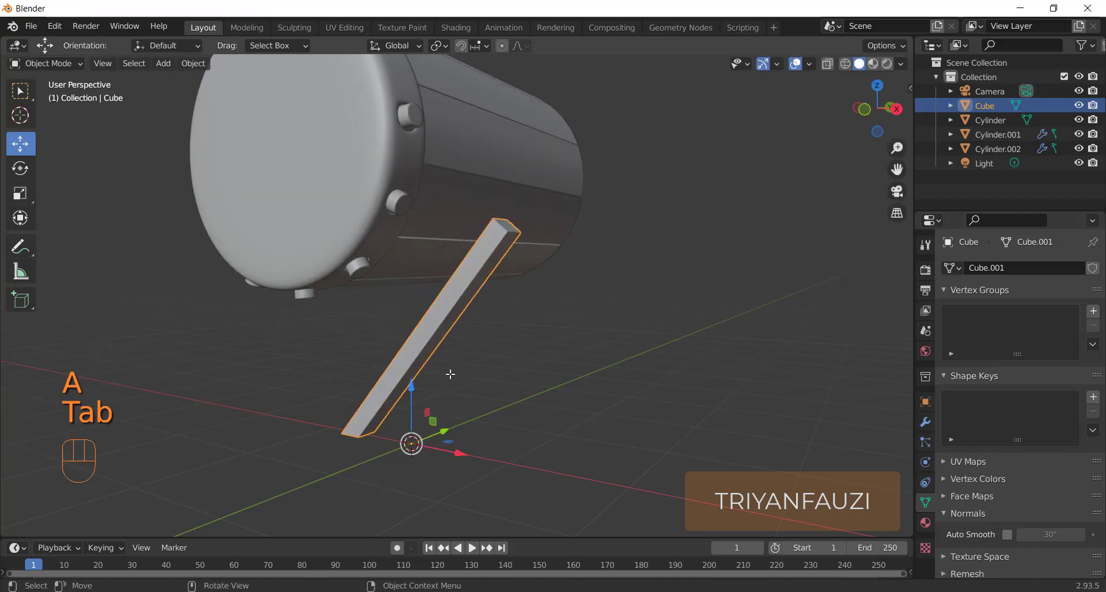
Add a Mirror modifier on the X axis to the leg to form a crossed pair
middle_click_drag(451, 375, 662, 380)
left_click(925, 424)
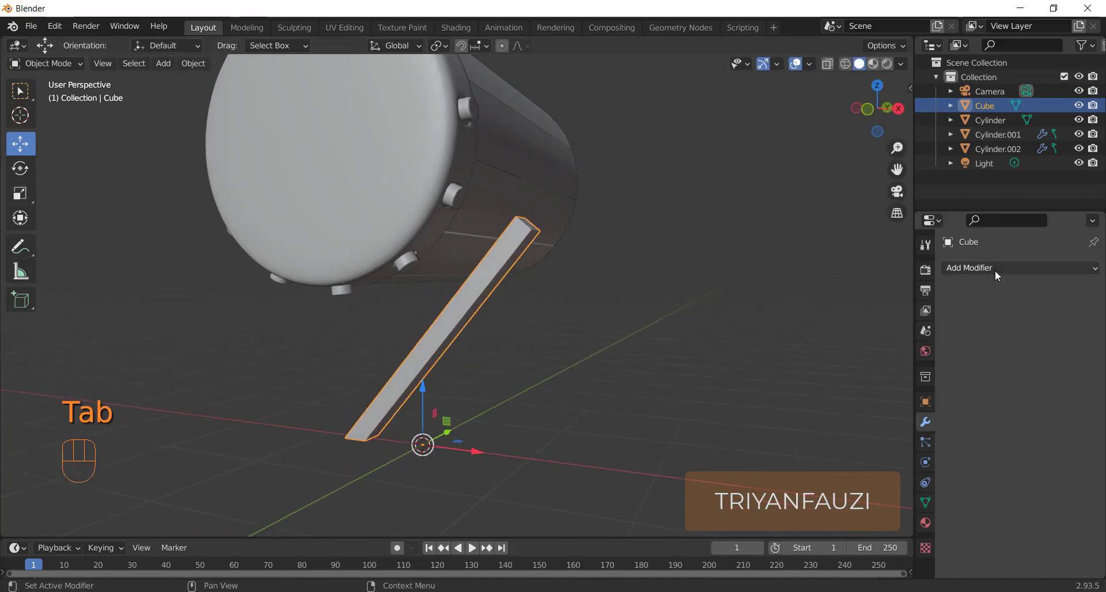
left_click(994, 269)
left_click(811, 433)
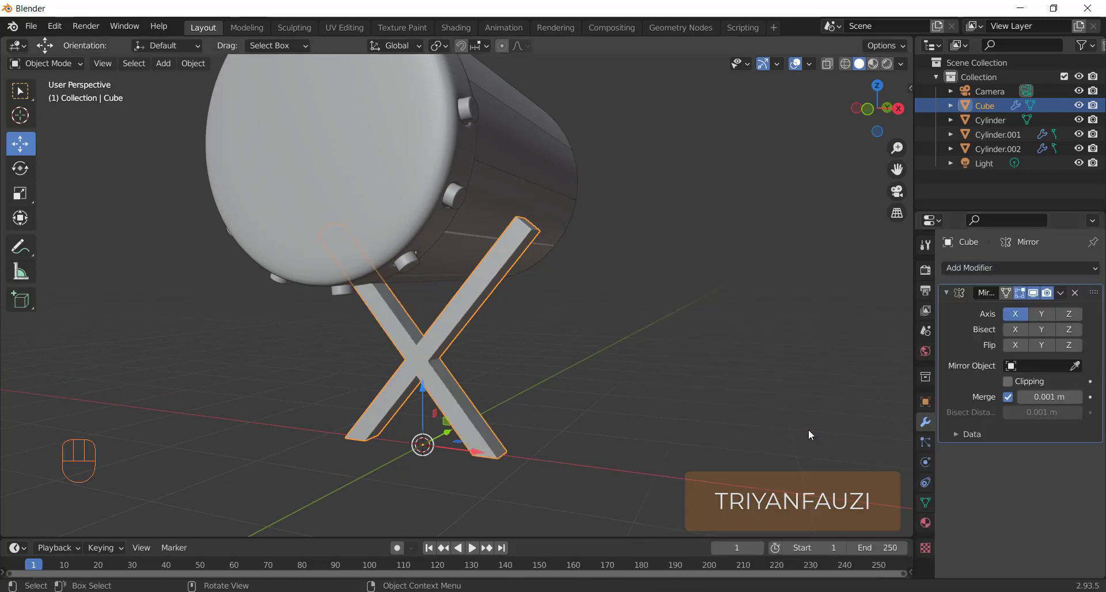
middle_click_drag(807, 430, 398, 350)
Move the leg's whole mesh along negative Y in Edit Mode until the crossed pair sits near the studded end cap
key("Tab")
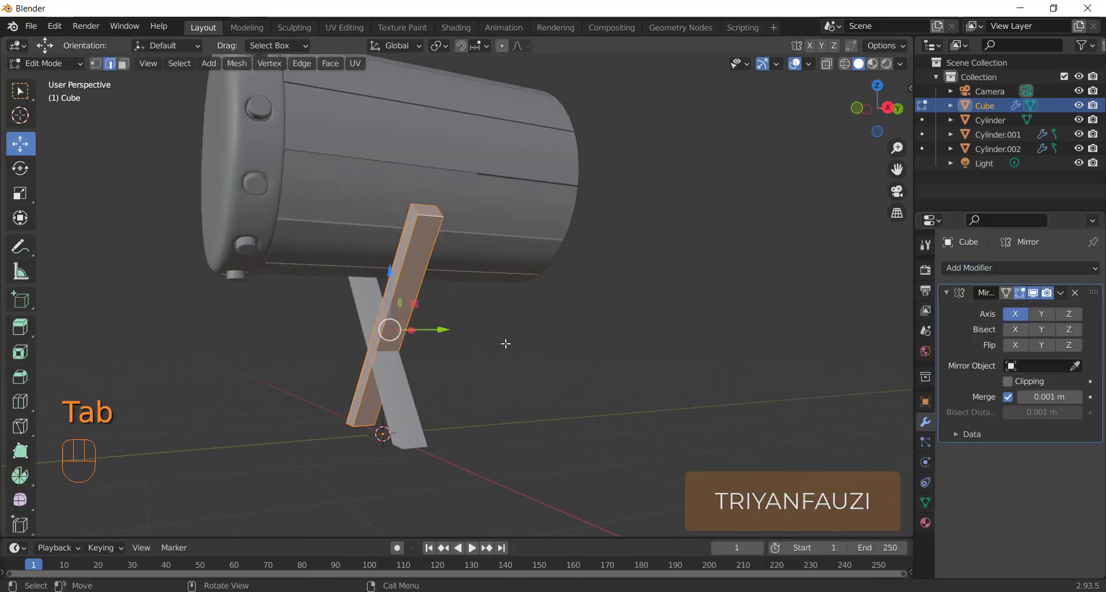
key("KP_1")
key("KP_3")
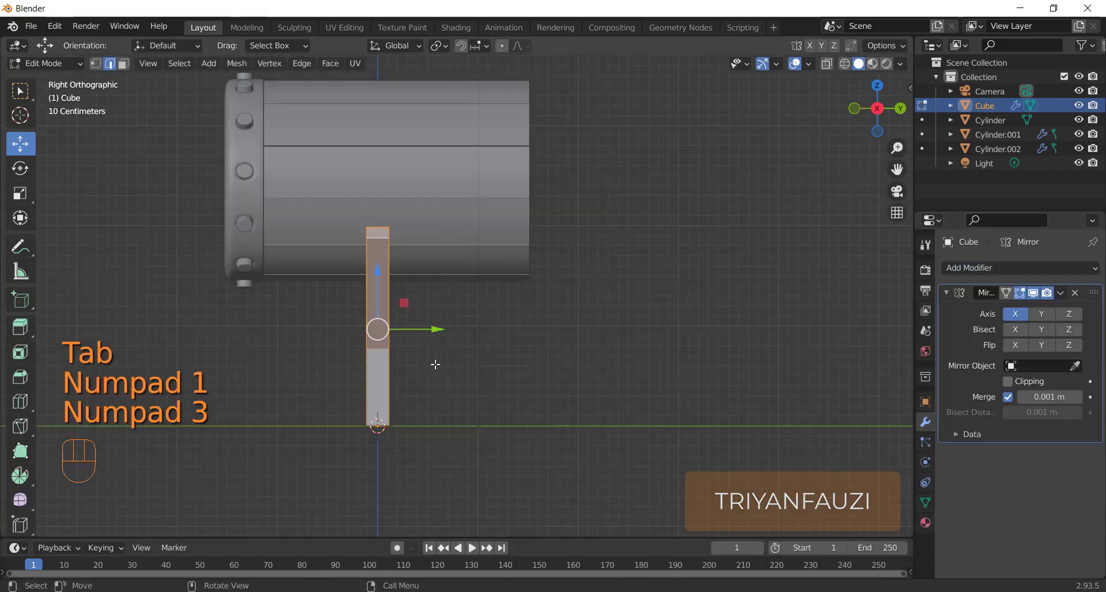
key("a")
key("a")
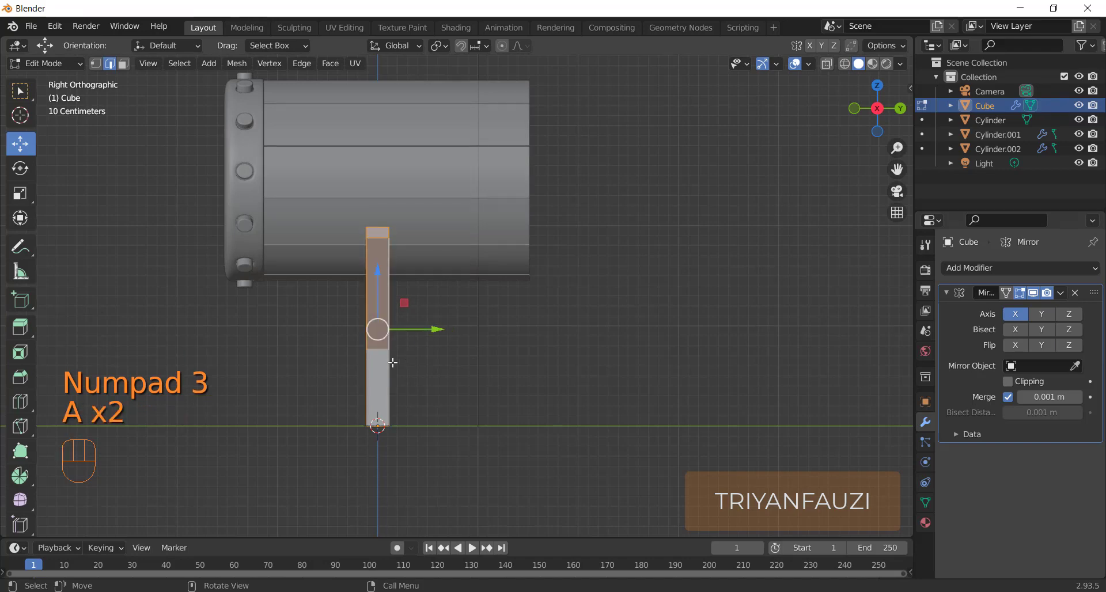
left_click_drag(437, 329, 332, 321)
middle_click_drag(332, 321, 743, 285)
Apply the leg's Mirror modifier in Object Mode
left_click(1060, 294)
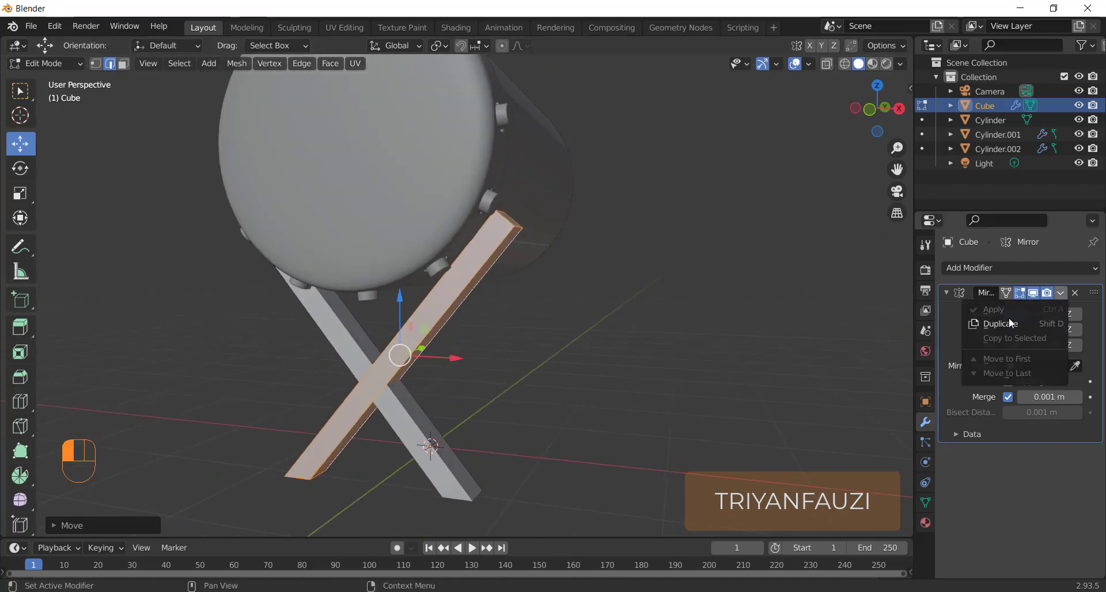
left_click(687, 336)
key("Tab")
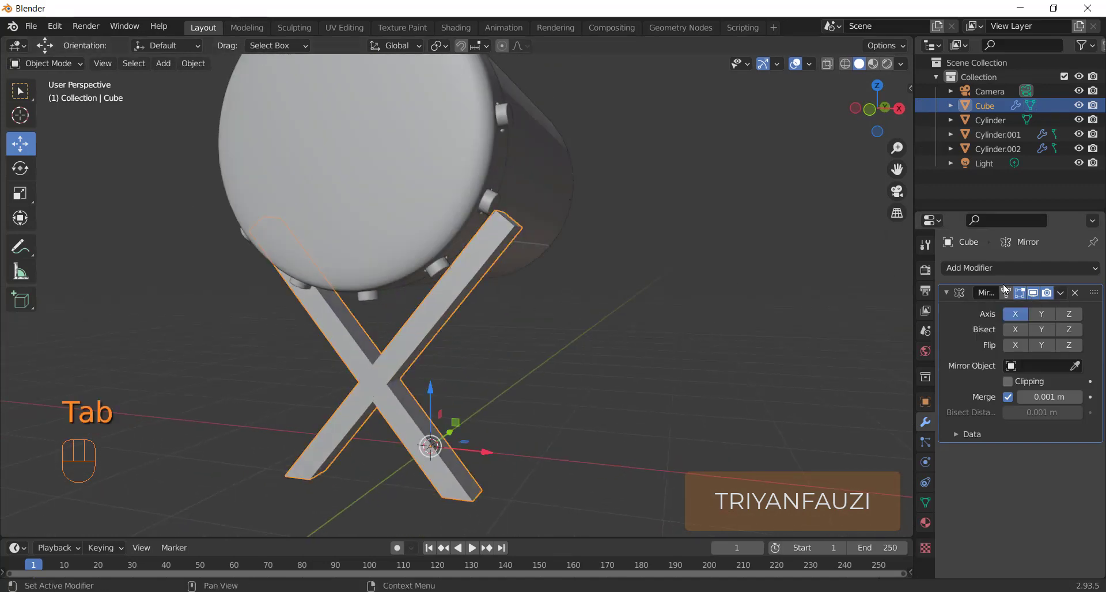
left_click(1059, 293)
left_click(1028, 307)
Select only the leg leaning toward +X as linked geometry and offset it slightly along +Y from the other leg
middle_click_drag(548, 319, 382, 316)
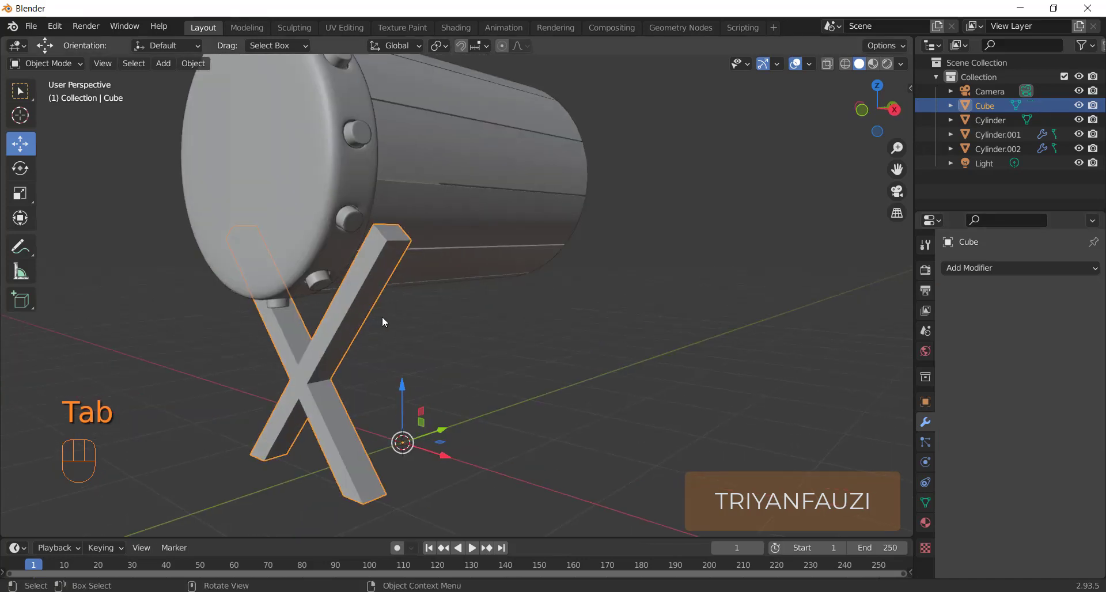
key("Tab")
left_click(349, 328)
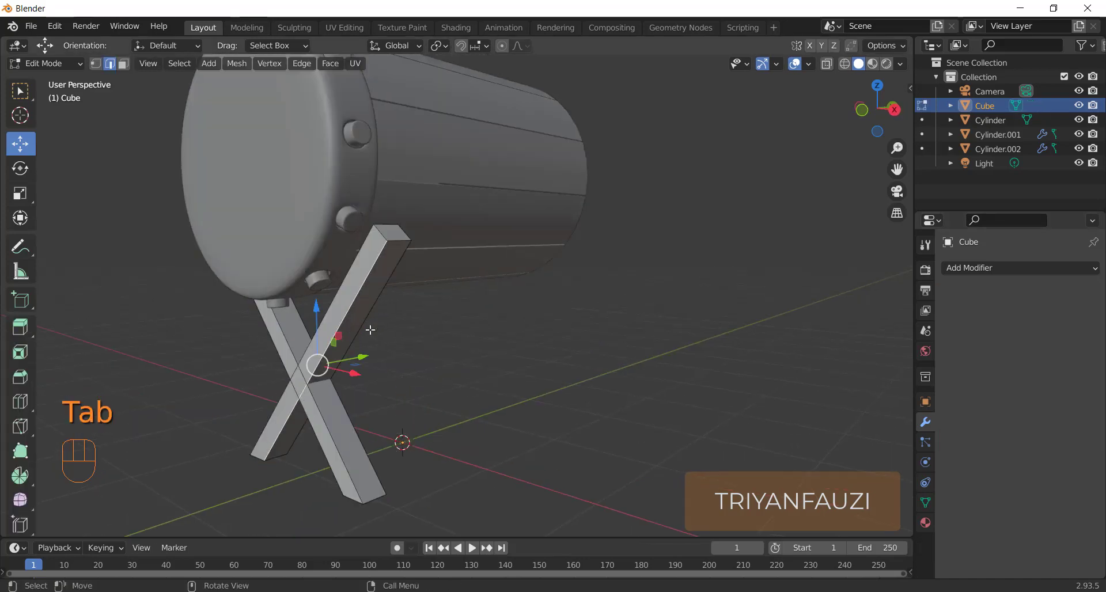
key("l")
middle_click_drag(441, 332, 392, 344)
left_click_drag(331, 344, 338, 343)
middle_click_drag(342, 340, 349, 314)
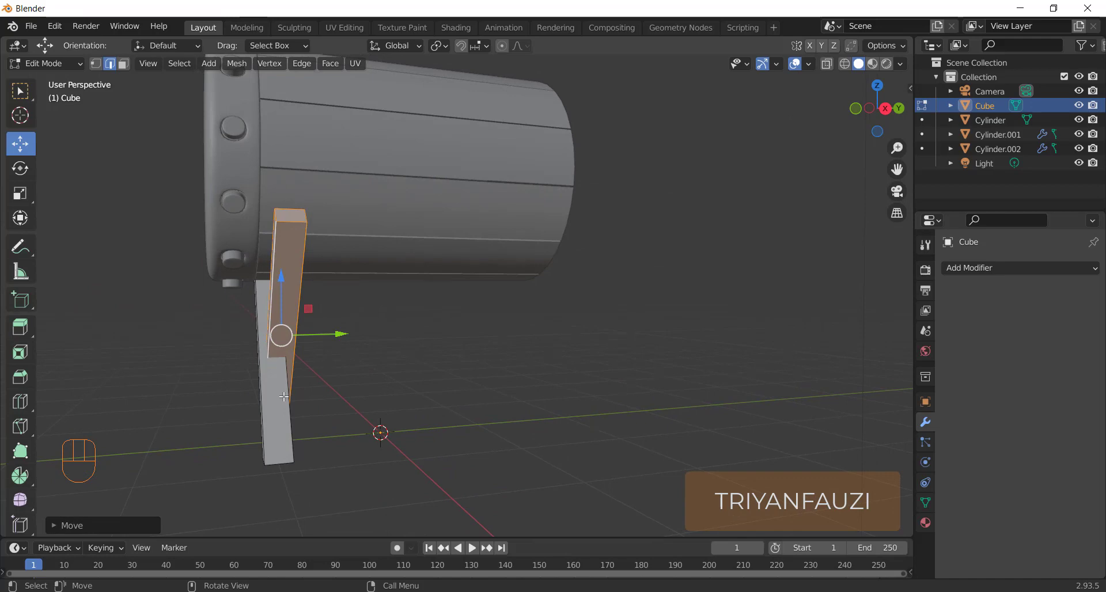
Duplicate both crossed legs and move the copy along +Y to beneath the cylinder's opposite end
key("l")
key("shift+d")
right_click(320, 349)
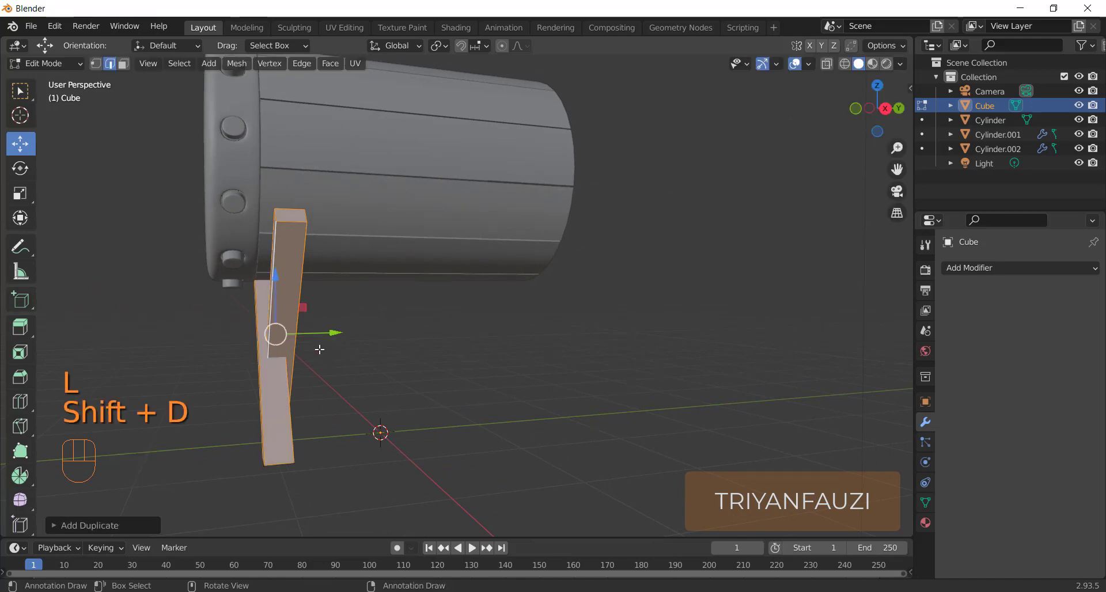
left_click_drag(334, 333, 549, 312)
middle_click_drag(583, 322, 542, 328)
left_click_drag(557, 329, 560, 332)
middle_click_drag(396, 334, 443, 333)
scroll(469, 360, "up", 2)
left_click(445, 383)
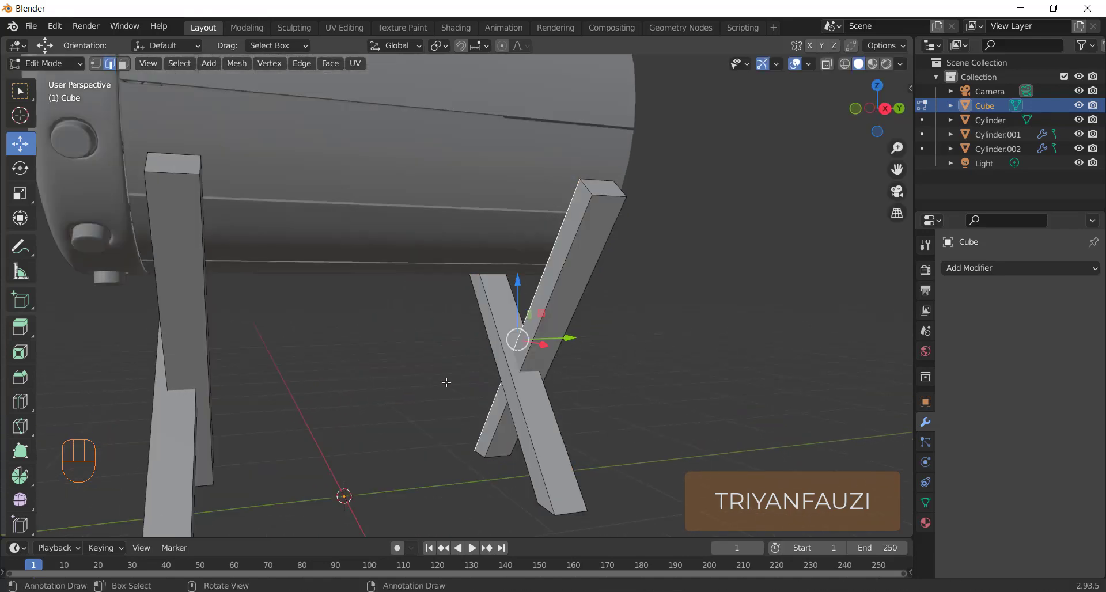
Add a cube to the leg mesh, shrink it to a small block and raise it to the height where the legs cross
scroll(445, 383, "down", 4)
middle_click_drag(394, 375, 368, 372)
scroll(368, 373, "up", 2)
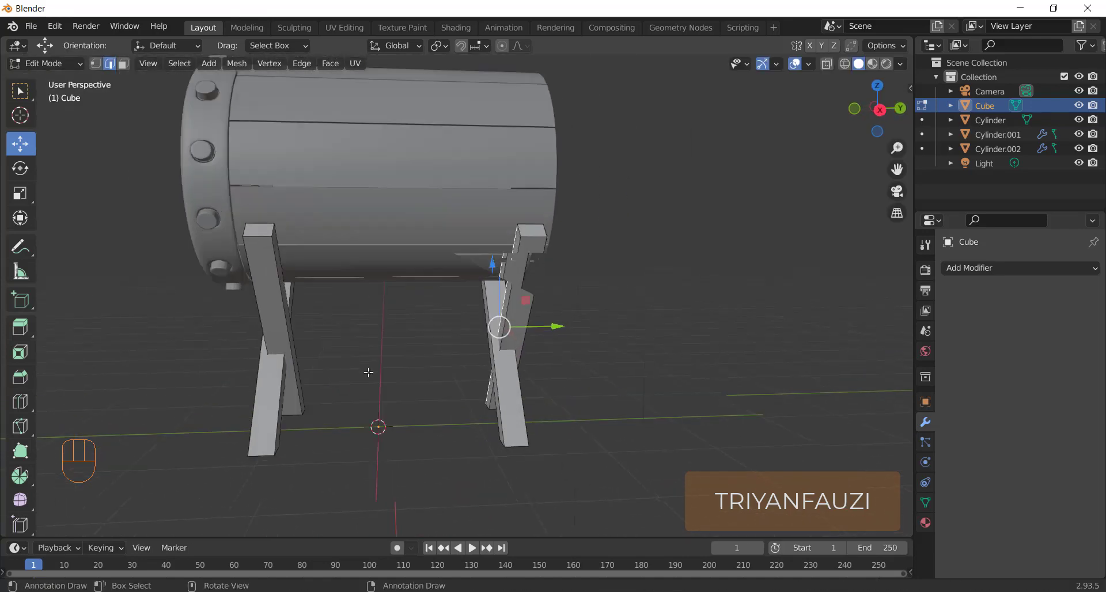
scroll(368, 373, "up", 1)
key("shift+a")
left_click(332, 281)
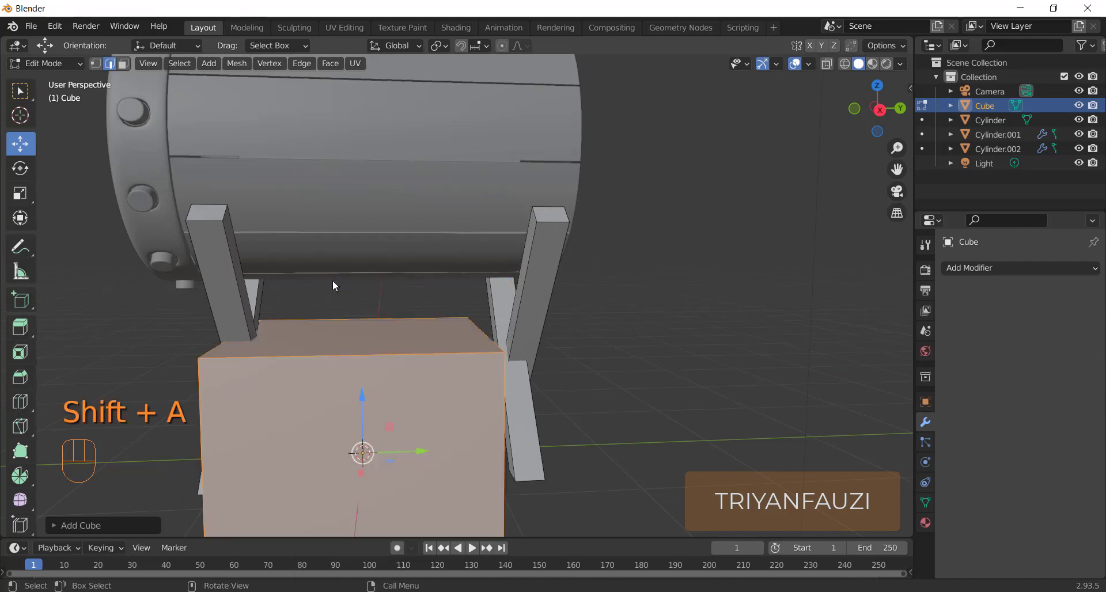
key("s")
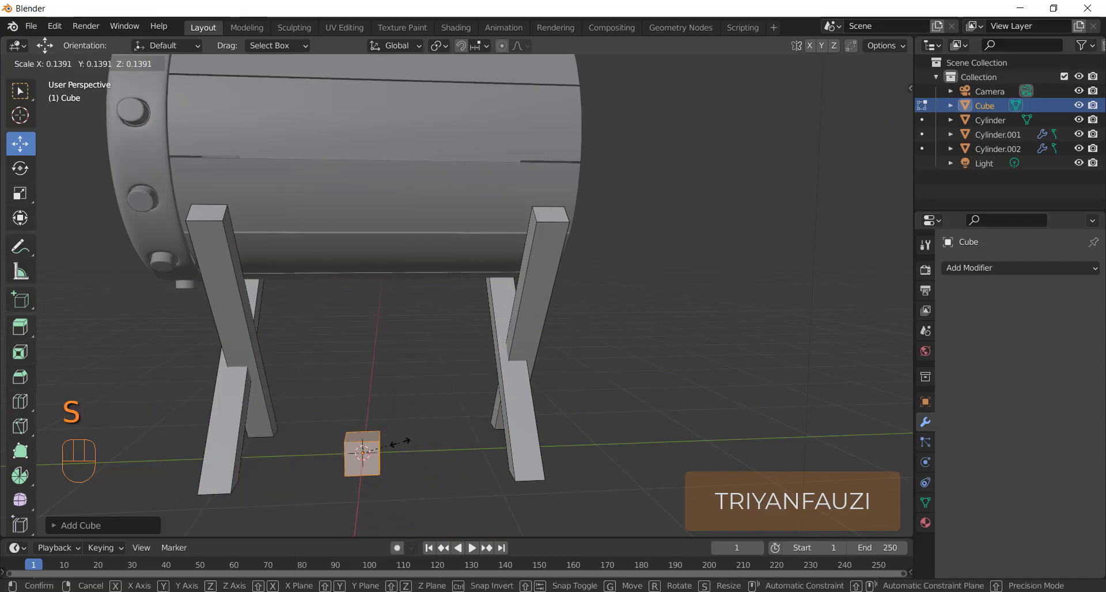
left_click(387, 447)
key("Tab")
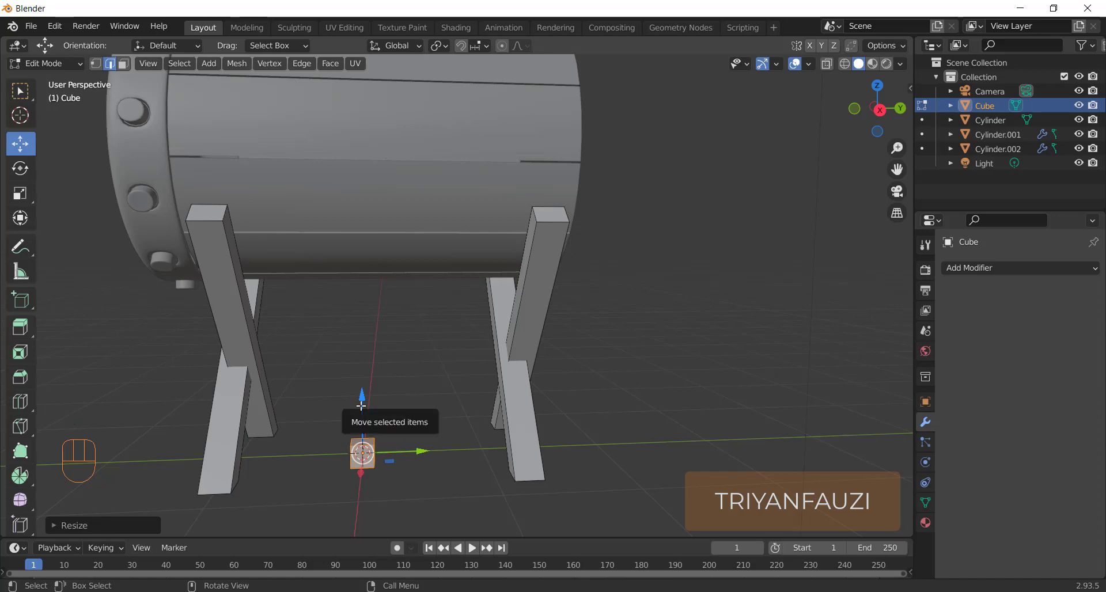
key("KP_3")
left_click_drag(364, 407, 365, 298)
Stretch the block along Y into a long crossbar and shift it along negative Y until it sticks out past the front legs
key("s")
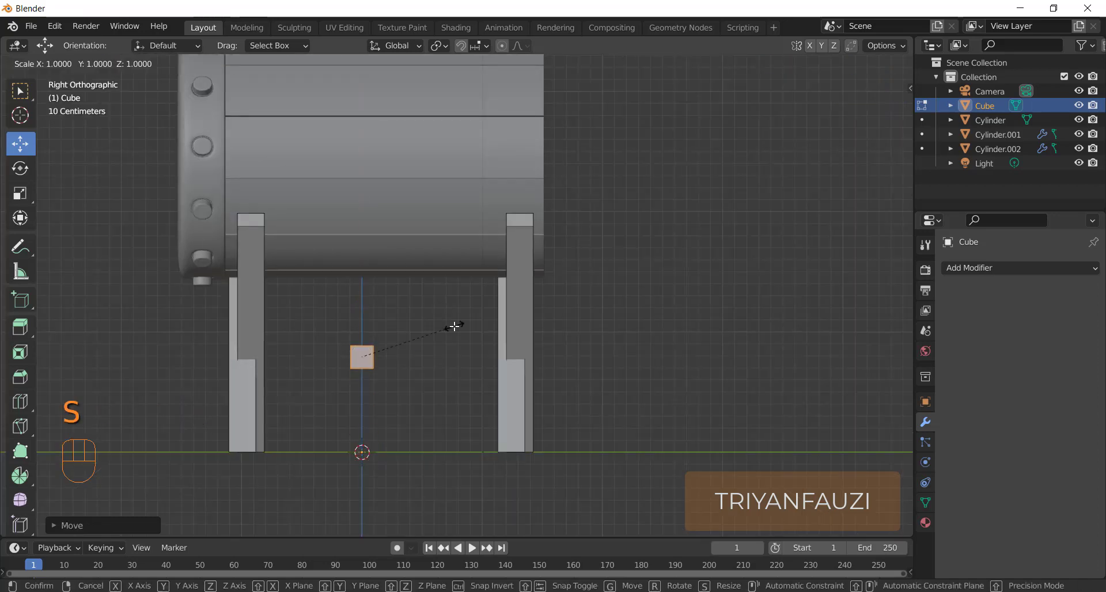
key("y")
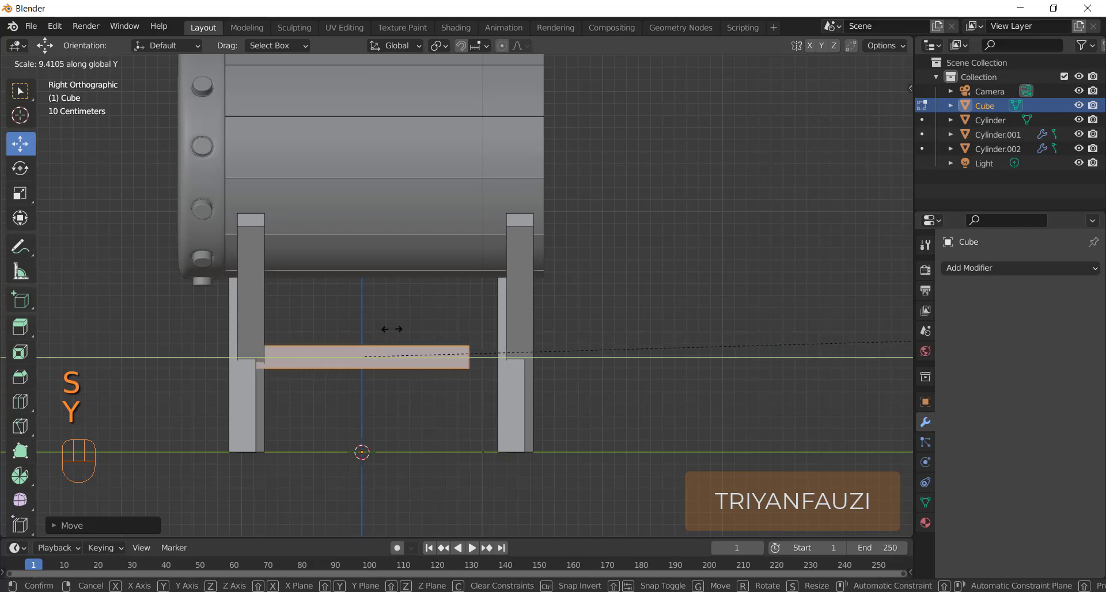
left_click(562, 352)
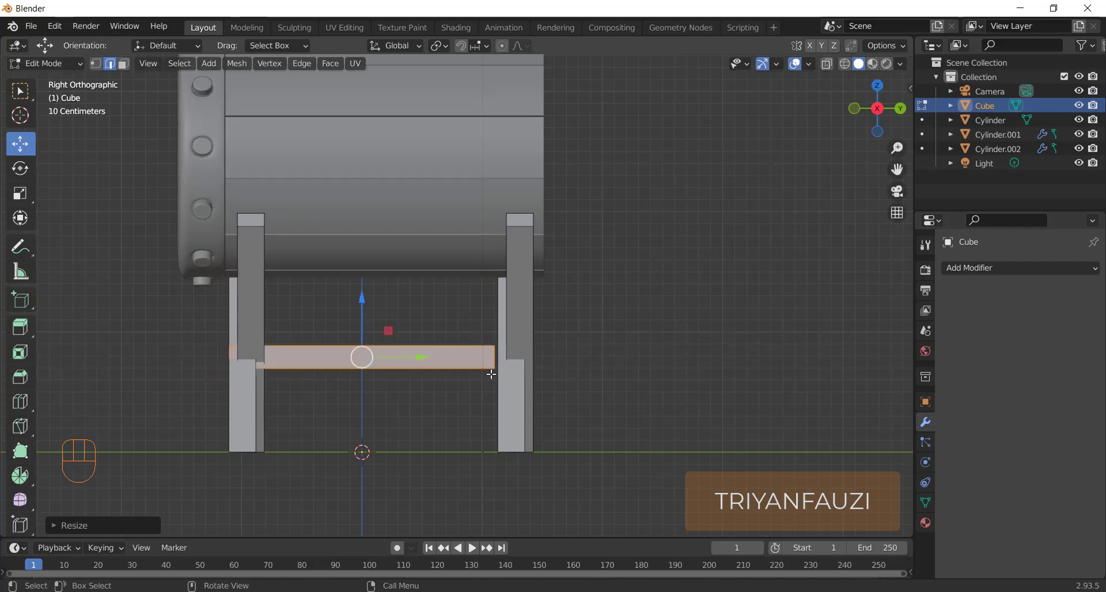
left_click_drag(414, 360, 361, 356)
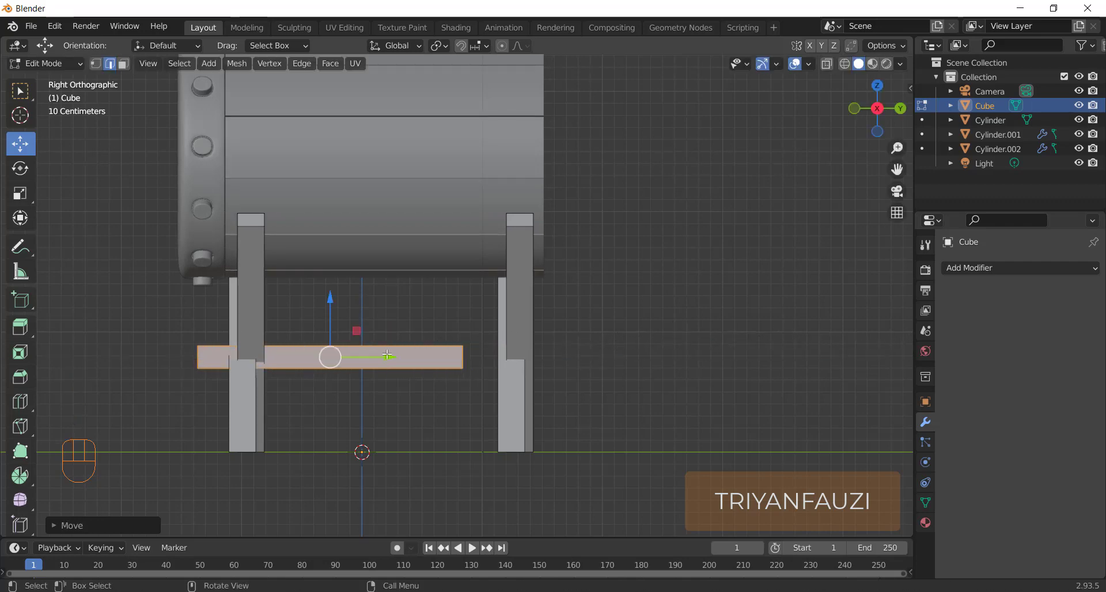
Scale the crossbar down uniformly to about 0.88 so it is slimmer where the legs cross
key("KP_1")
scroll(577, 360, "up", 5)
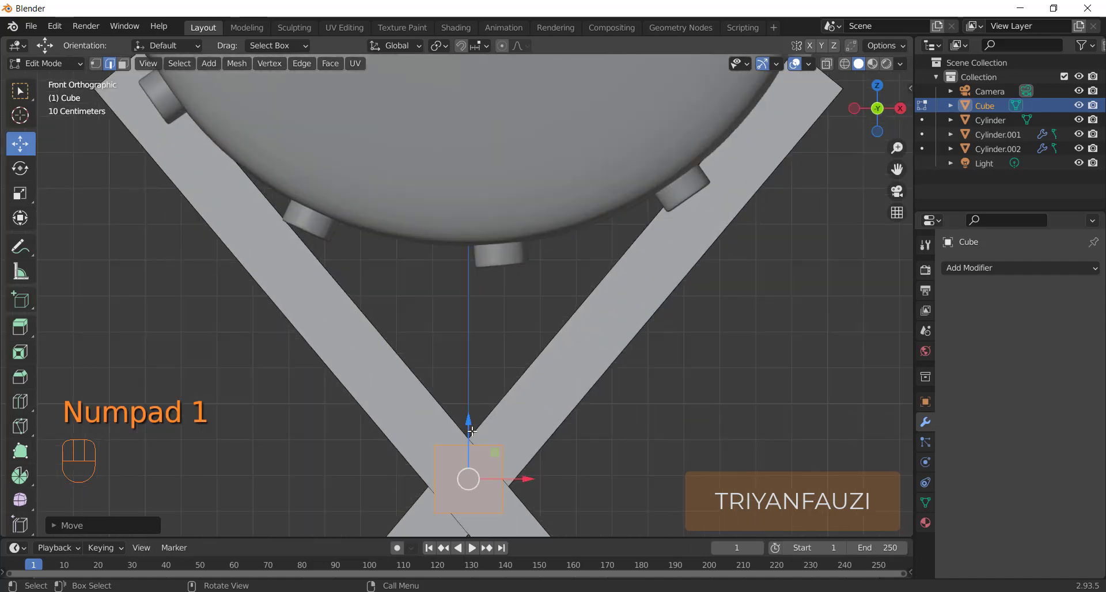
key("s")
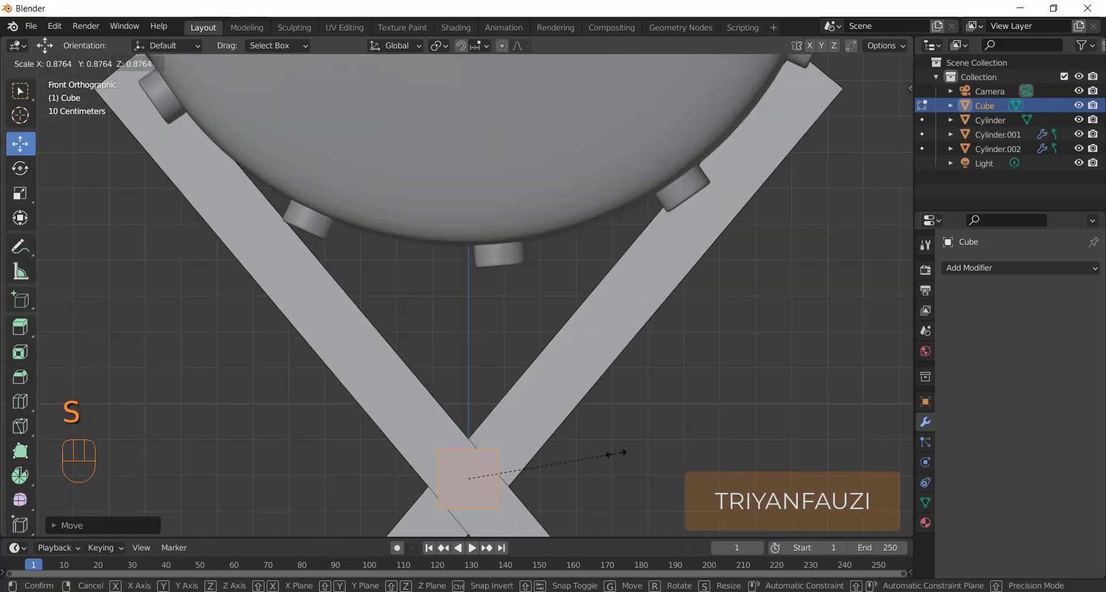
left_click(617, 453)
Stretch the crossbar along Y and shift it along +Y until it passes through both leg pairs
key("KP_3")
scroll(603, 457, "down", 5)
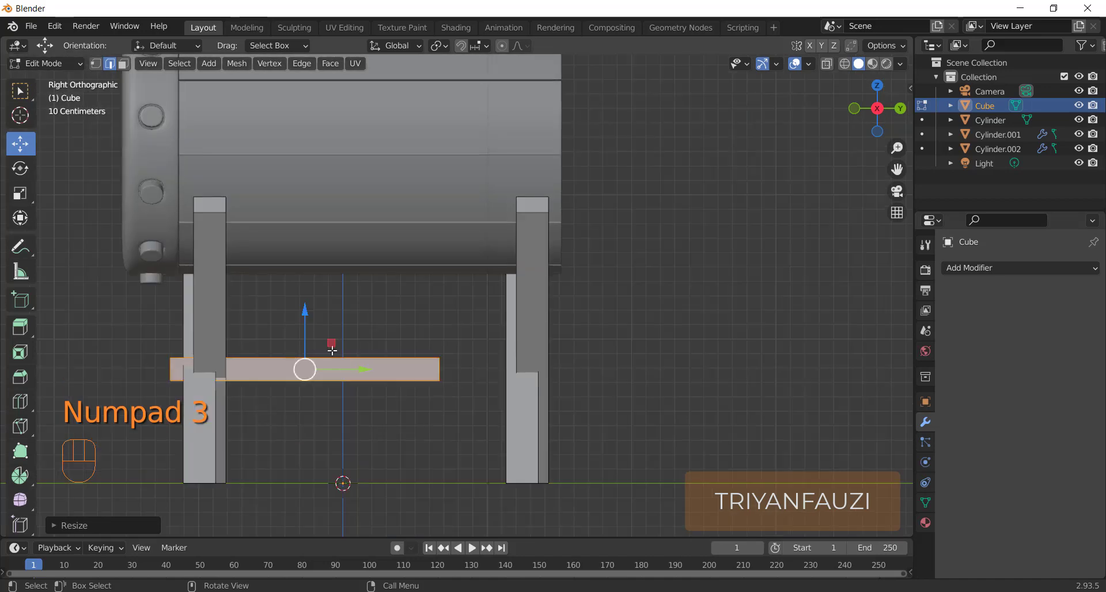
key("s")
key("y")
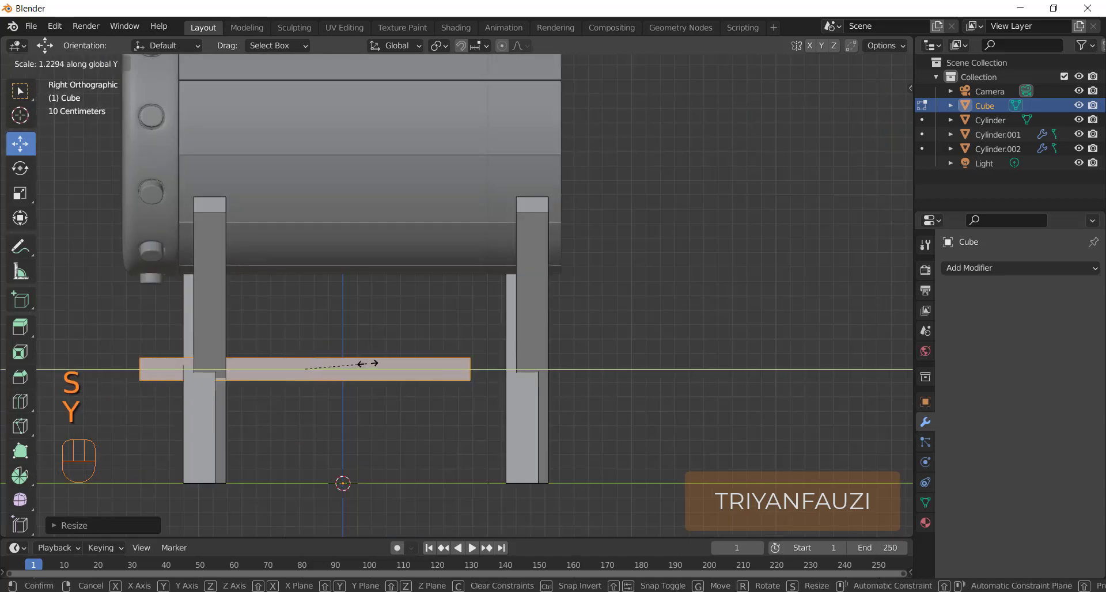
left_click(347, 379)
left_click_drag(362, 370, 419, 360)
middle_click_drag(419, 359, 261, 366)
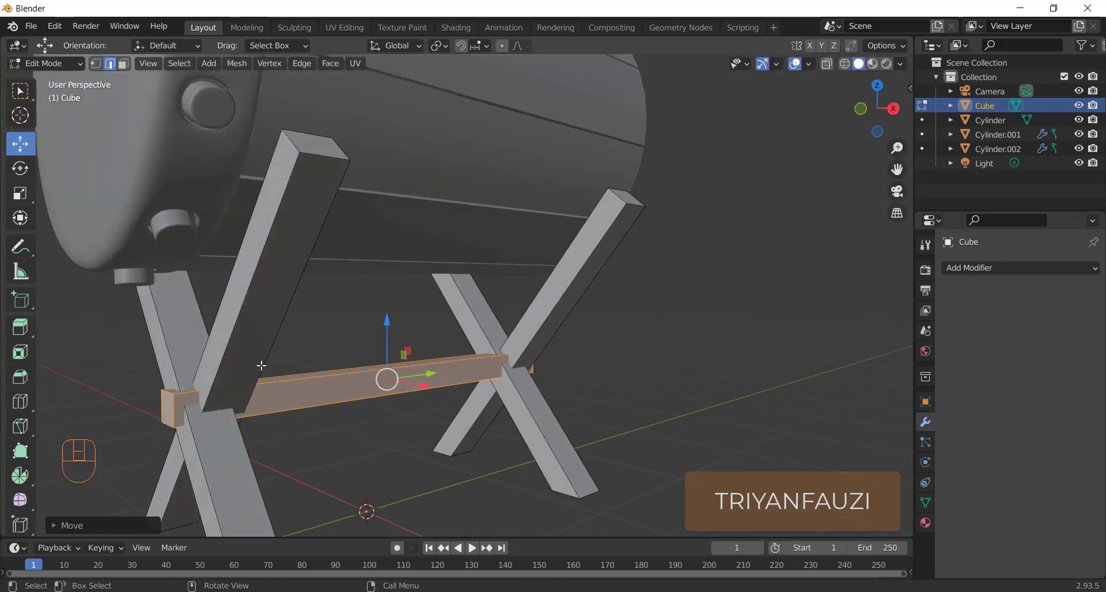
Pull the crossbar's two protruding end faces inward along Y so they no longer stick out past the legs
left_click(173, 409)
key("3")
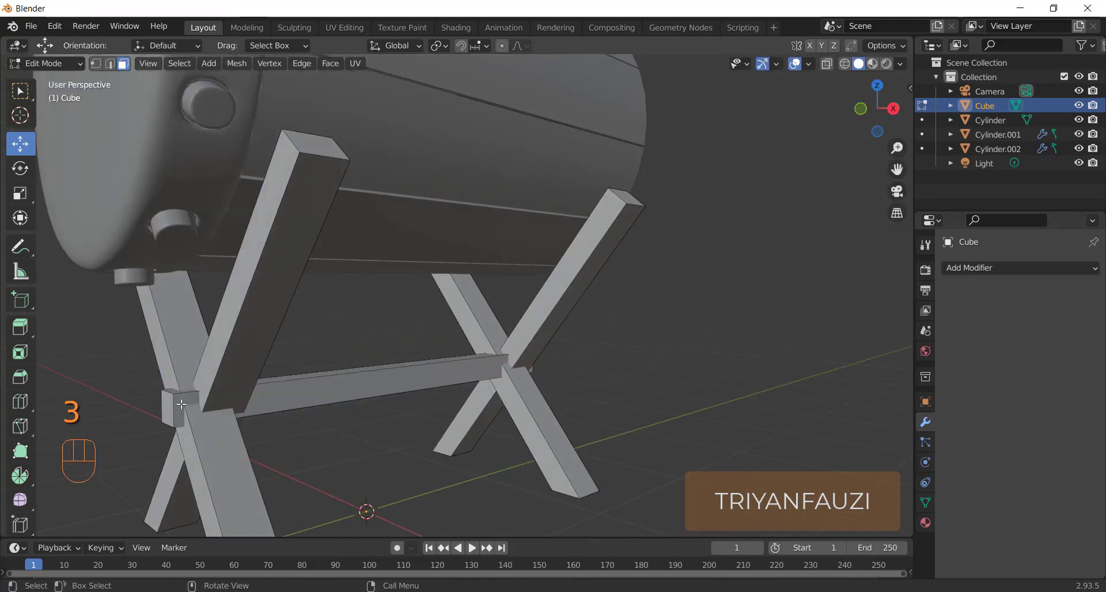
left_click_drag(199, 400, 260, 392)
middle_click_drag(357, 391, 242, 388)
left_click(537, 383)
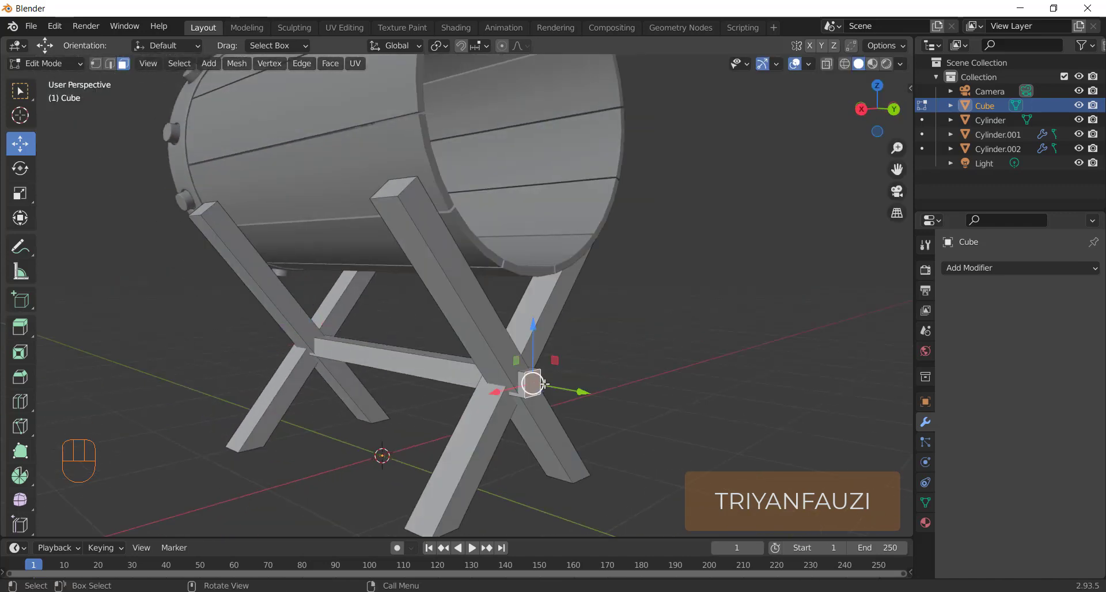
left_click_drag(582, 394, 563, 391)
middle_click_drag(563, 392, 500, 358)
key("Tab")
Select the whole crossbar as linked geometry in the stand mesh and raise it slightly
scroll(500, 358, "up", 3)
middle_click_drag(272, 363, 399, 345)
key("Tab")
key("l")
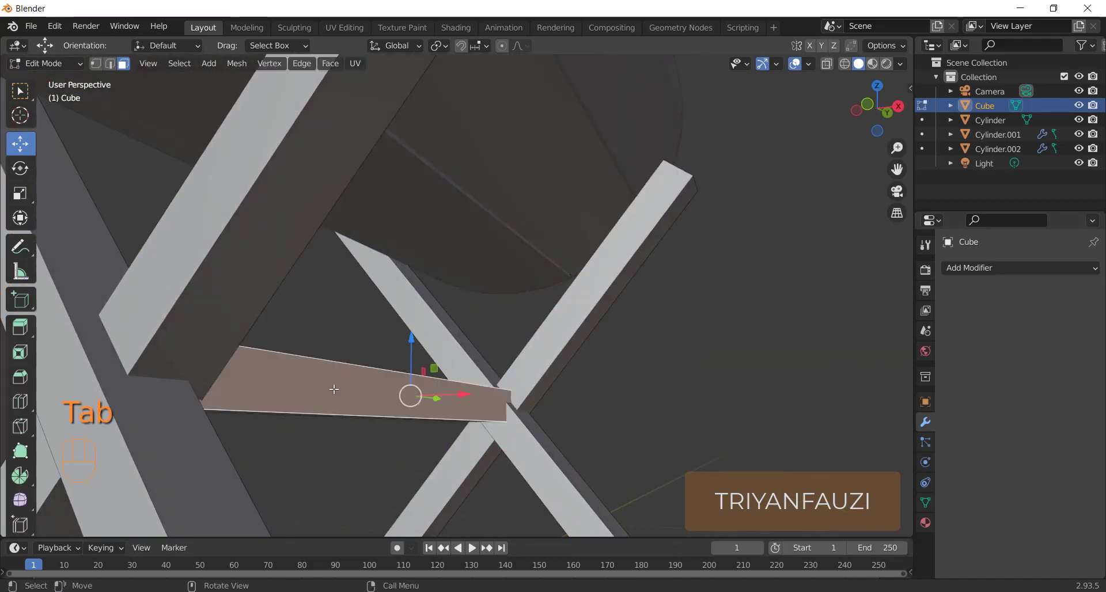
middle_click_drag(333, 388, 356, 330)
left_click_drag(356, 330, 361, 325)
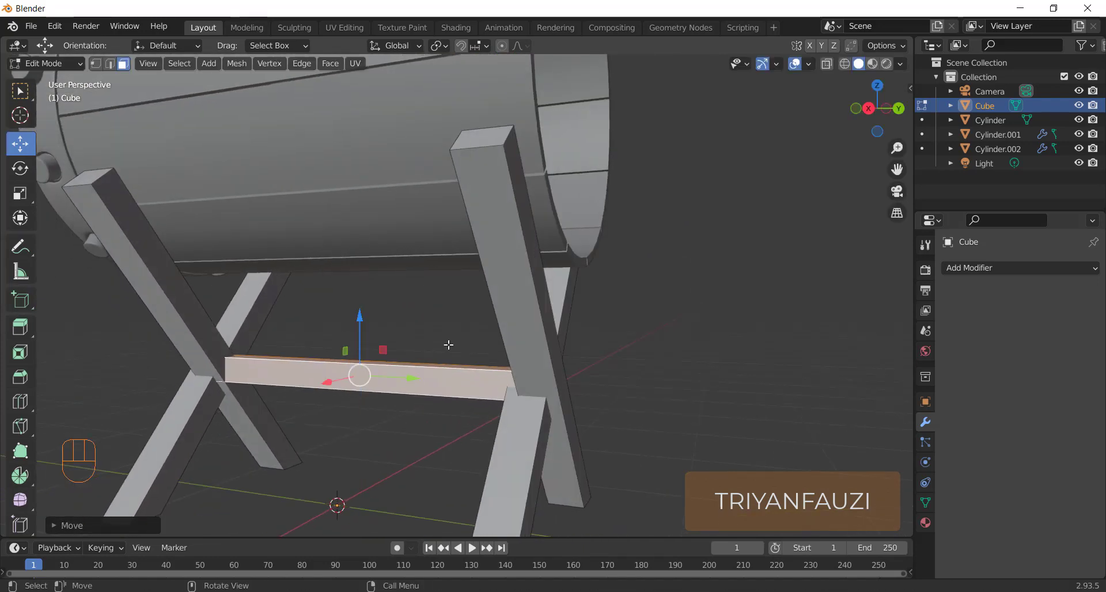
Scale the crossbar down uniformly and lengthen it along Y back toward both leg pairs
key("s")
left_click(424, 346)
middle_click_drag(424, 345, 455, 370)
key("s")
key("y")
left_click(477, 357)
Slim the crossbar further, restretch it along Y to meet the legs and lower it slightly
key("s")
left_click(519, 338)
key("s")
key("y")
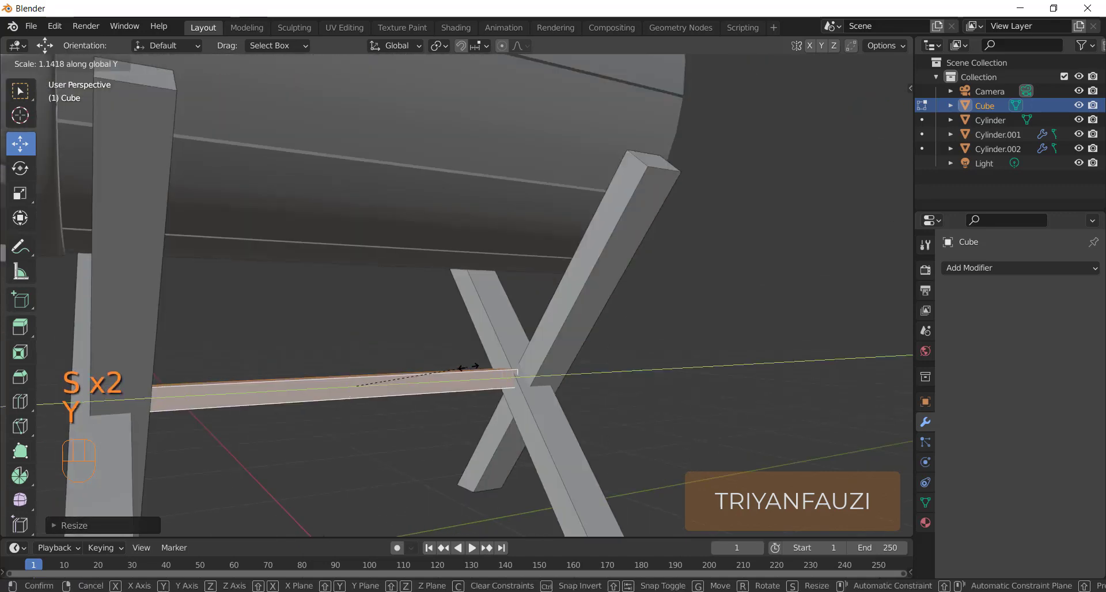
left_click(473, 366)
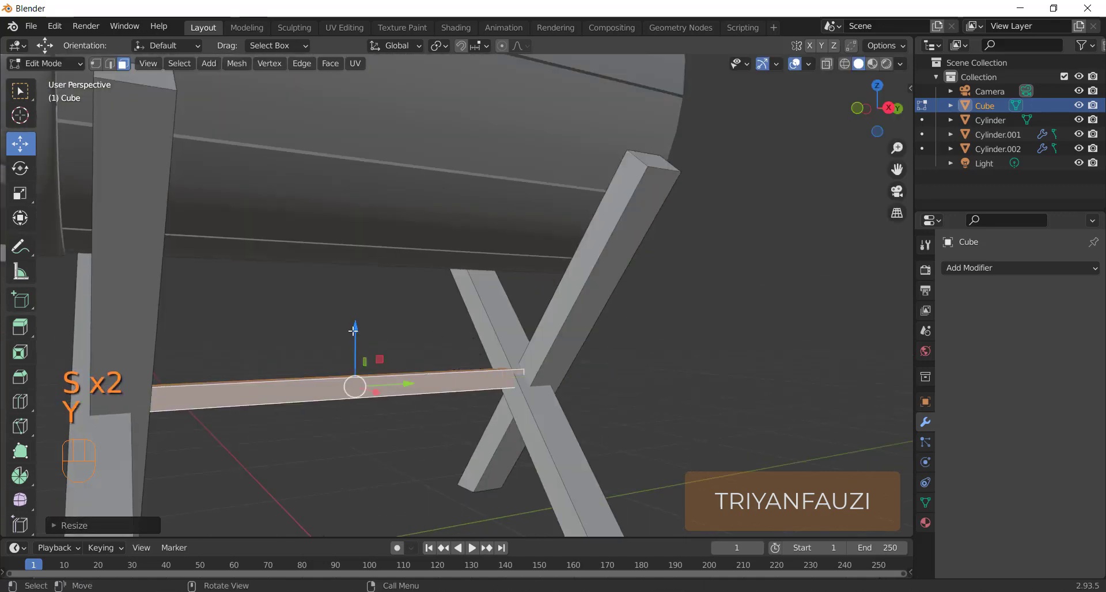
left_click_drag(353, 330, 353, 346)
middle_click_drag(353, 346, 496, 387)
key("Tab")
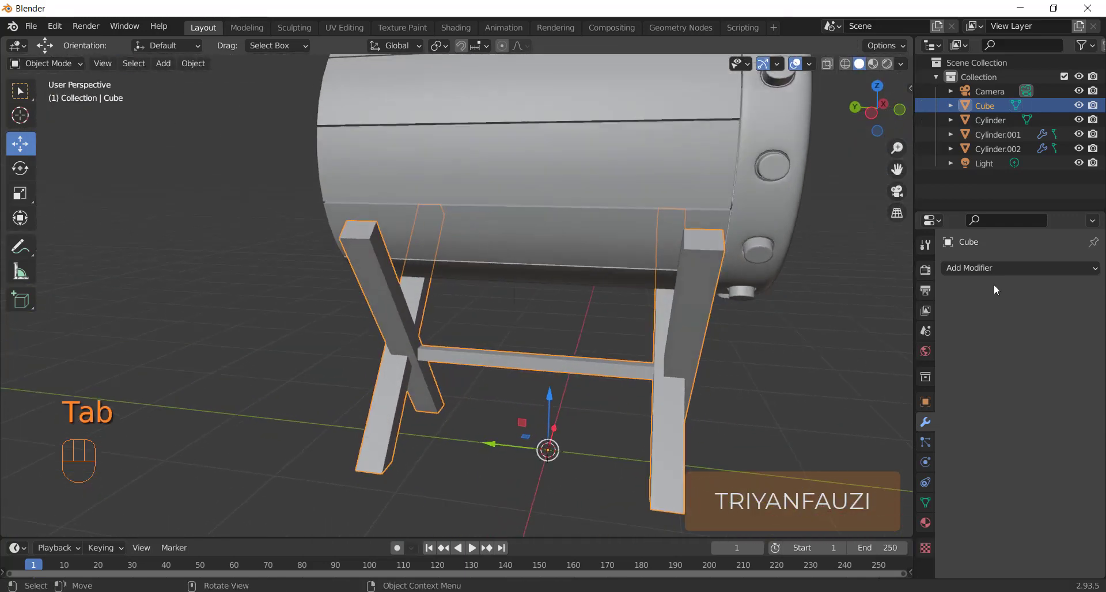
Add a Bevel modifier to the stand with an amount of 0.05 m and 3 segments, and deselect the stand
left_click(979, 268)
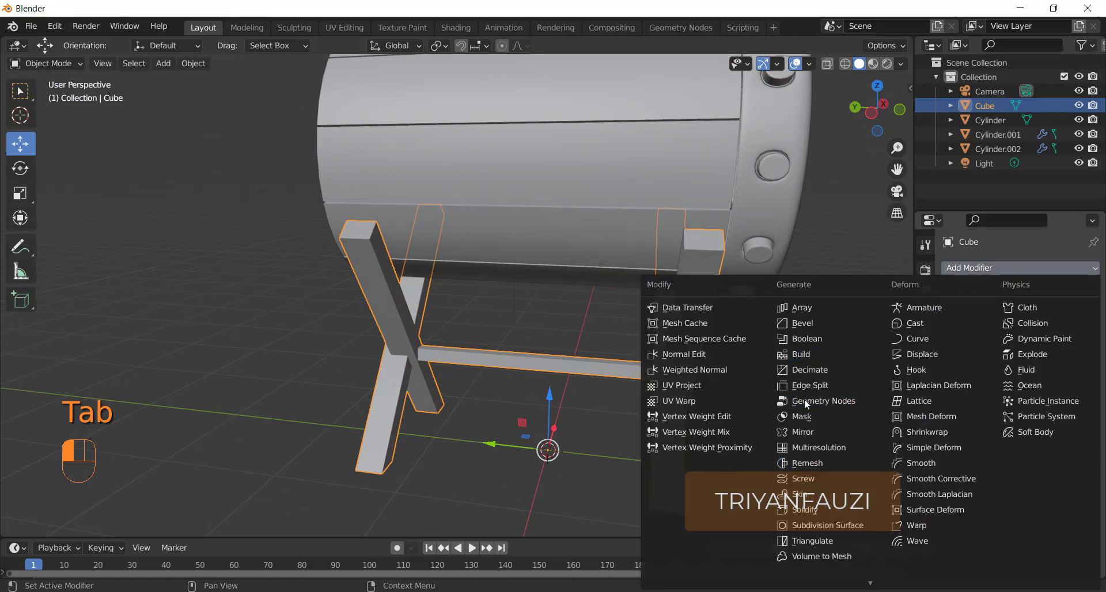
left_click(799, 323)
scroll(755, 395, "up", 5)
middle_click_drag(792, 412, 766, 414)
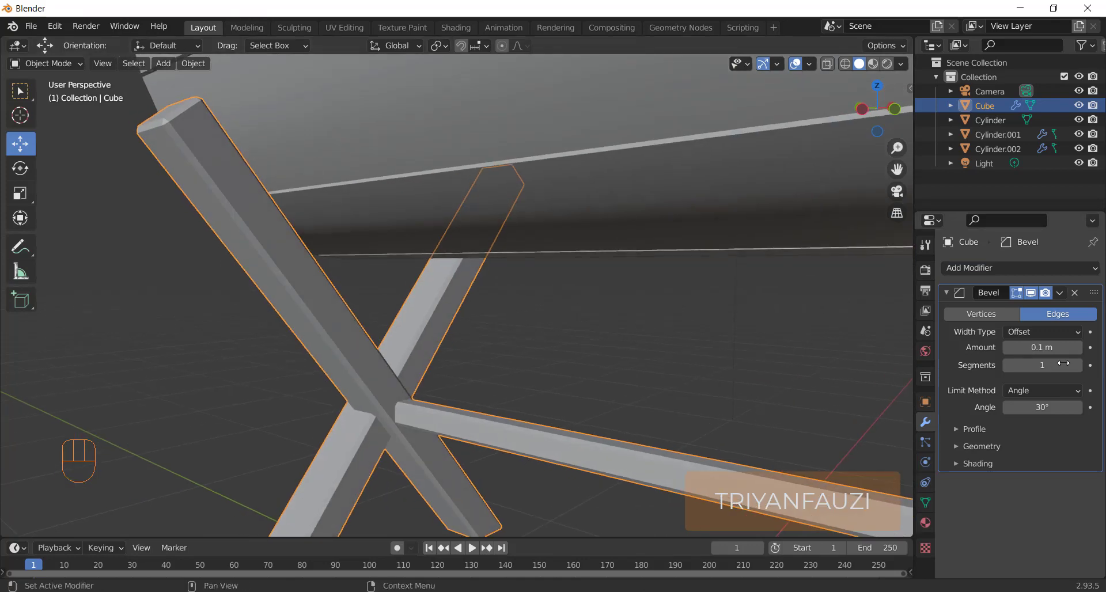
mouse_move(1075, 347)
left_mouse_down("alt")
mouse_move(1091, 347)
mouse_move(1071, 347)
left_mouse_up("alt")
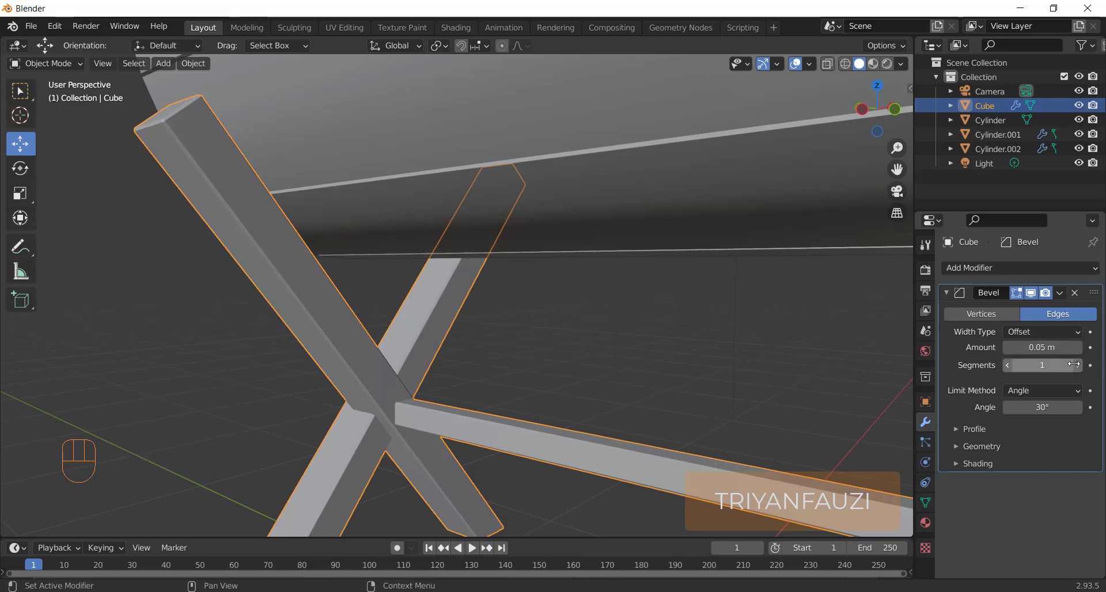
left_click(1074, 364)
left_click(1074, 364)
scroll(420, 307, "down", 4)
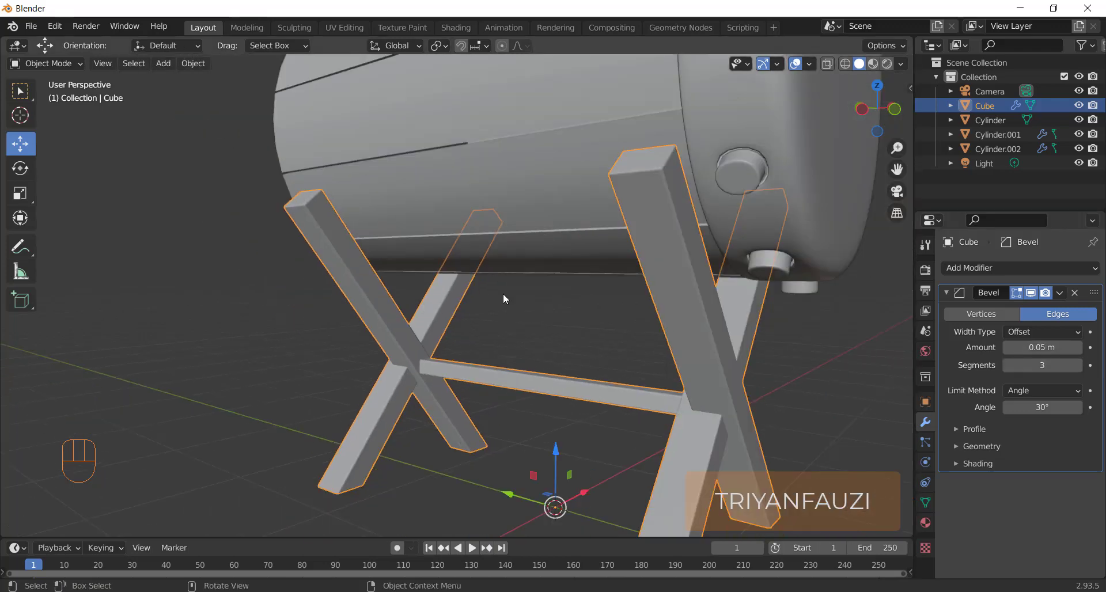
key("Tab")
scroll(538, 292, "down", 4)
middle_click_drag(657, 298, 487, 310)
key("Tab")
left_click(613, 333)
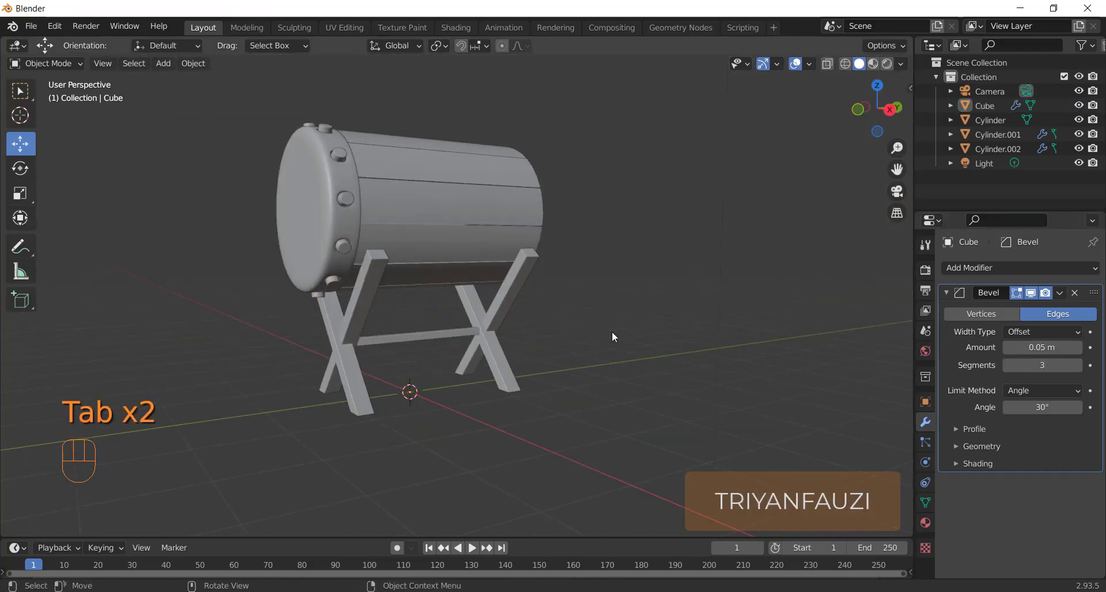
Add a plane at the origin and scale it up into a large floor beneath the stand
key("shift+a")
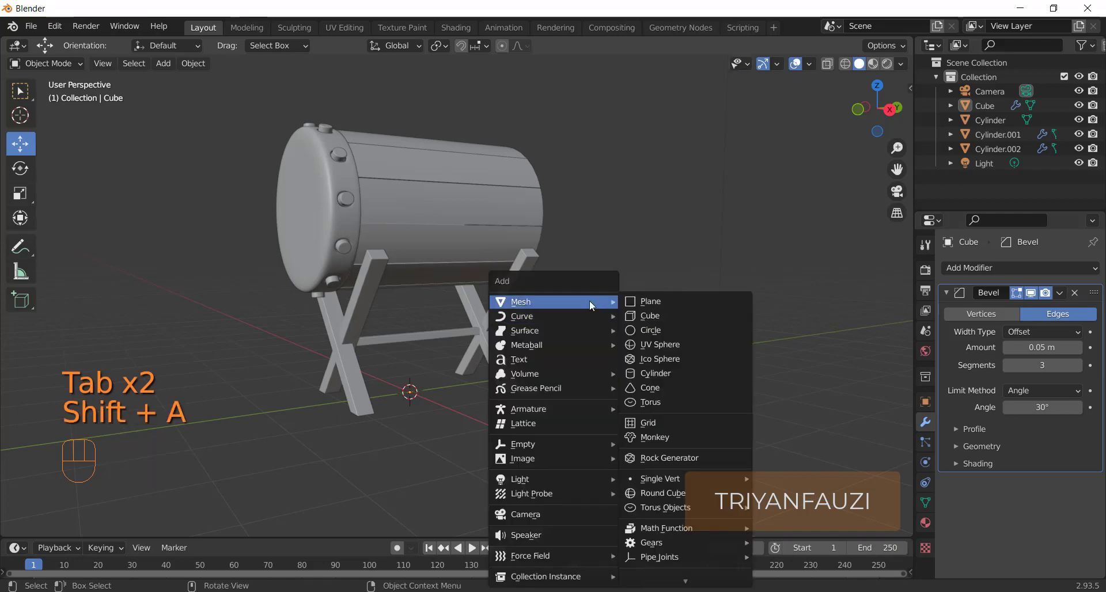
left_click(660, 303)
key("s")
left_click(122, 388)
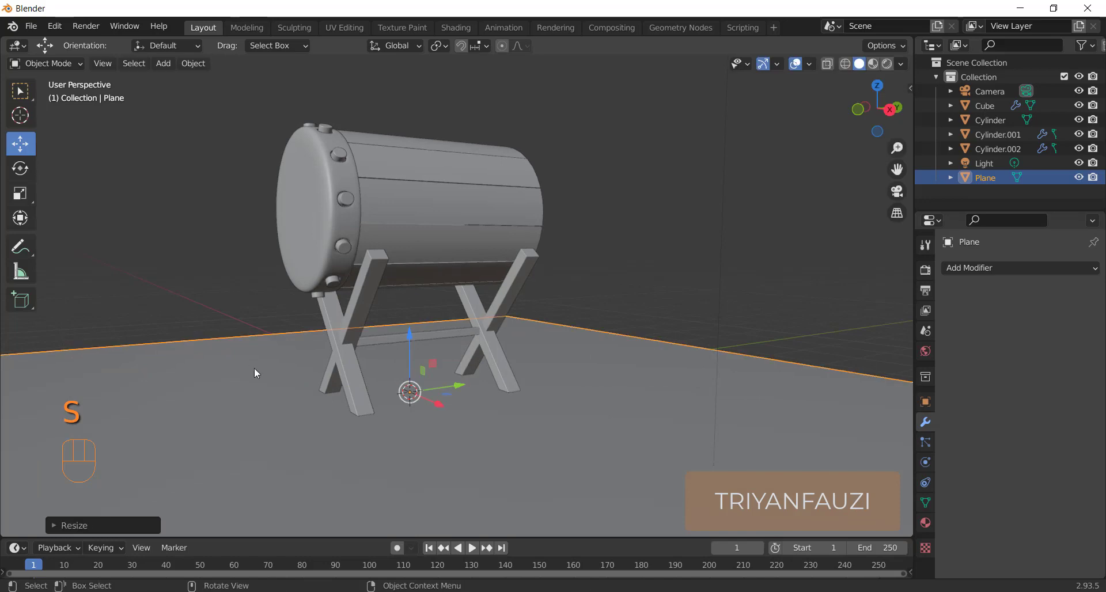
scroll(254, 371, "down", 3)
key("s")
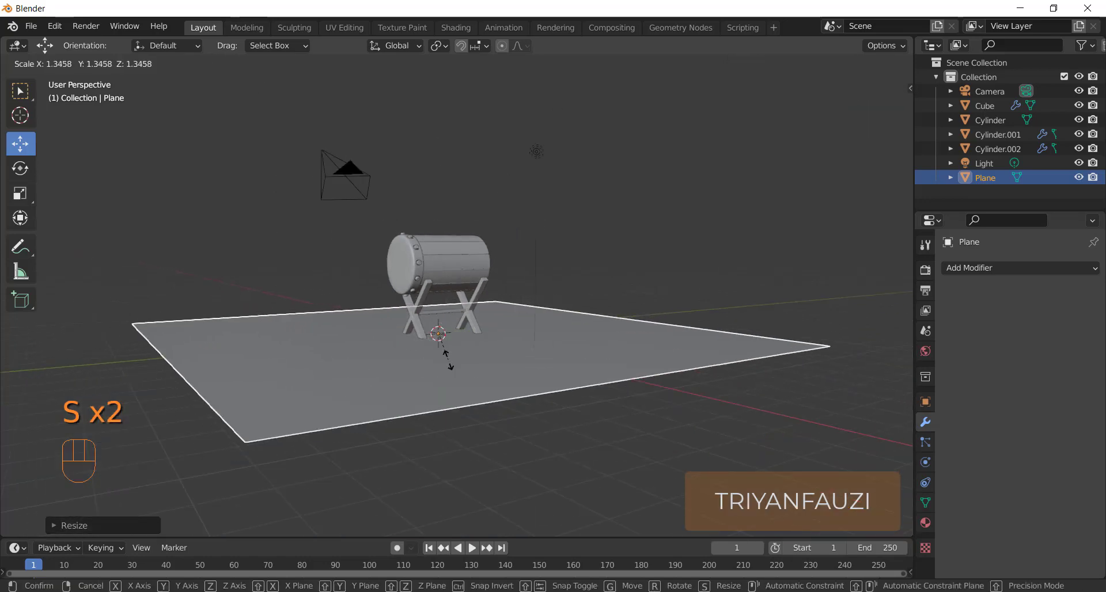
left_click(449, 362)
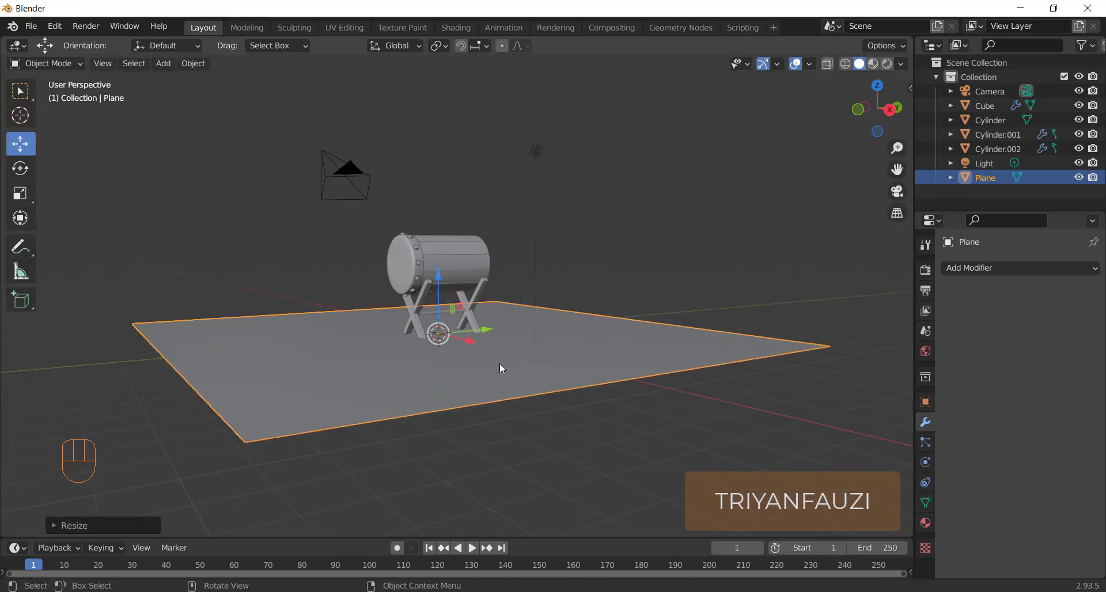
Lock the camera to the view, frame the whole cylinder and stand within the camera border, and unlock it
key("KP_0")
key("n")
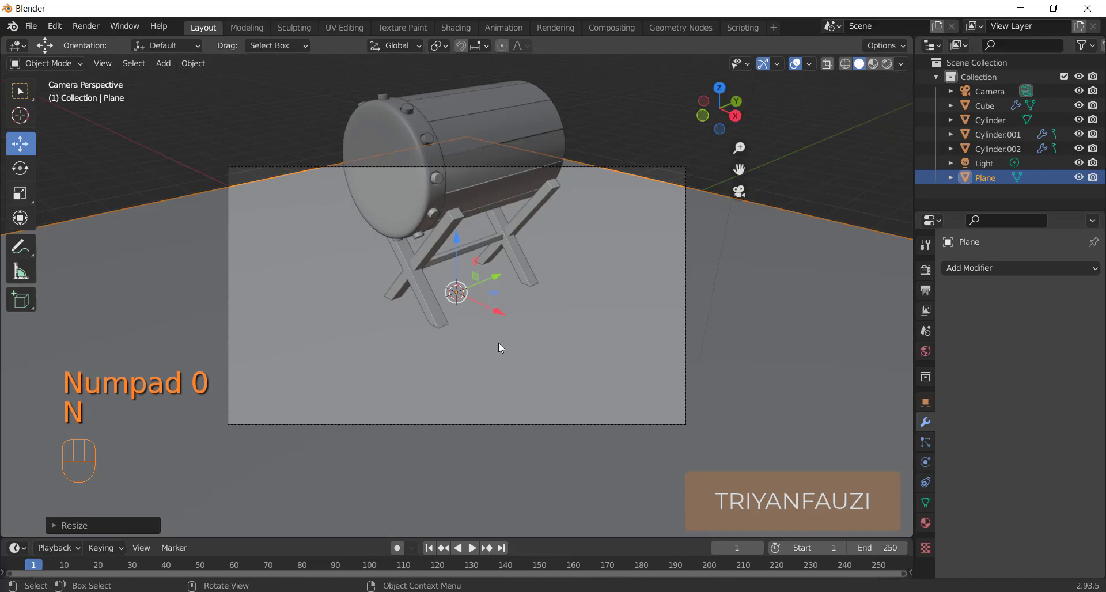
left_click(905, 151)
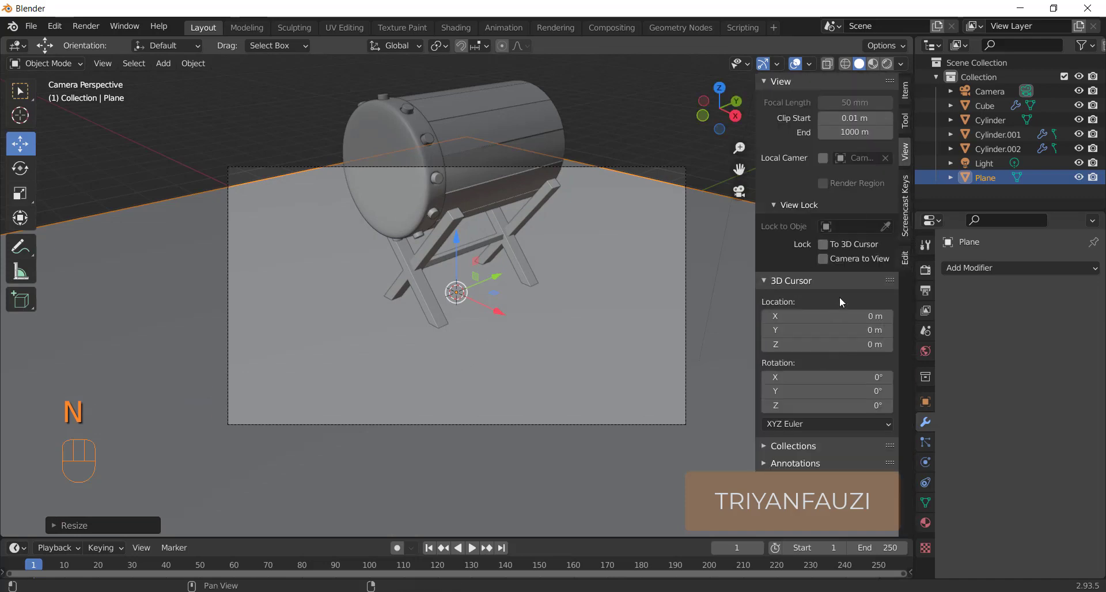
left_click(847, 258)
middle_click_drag(582, 299, 481, 315)
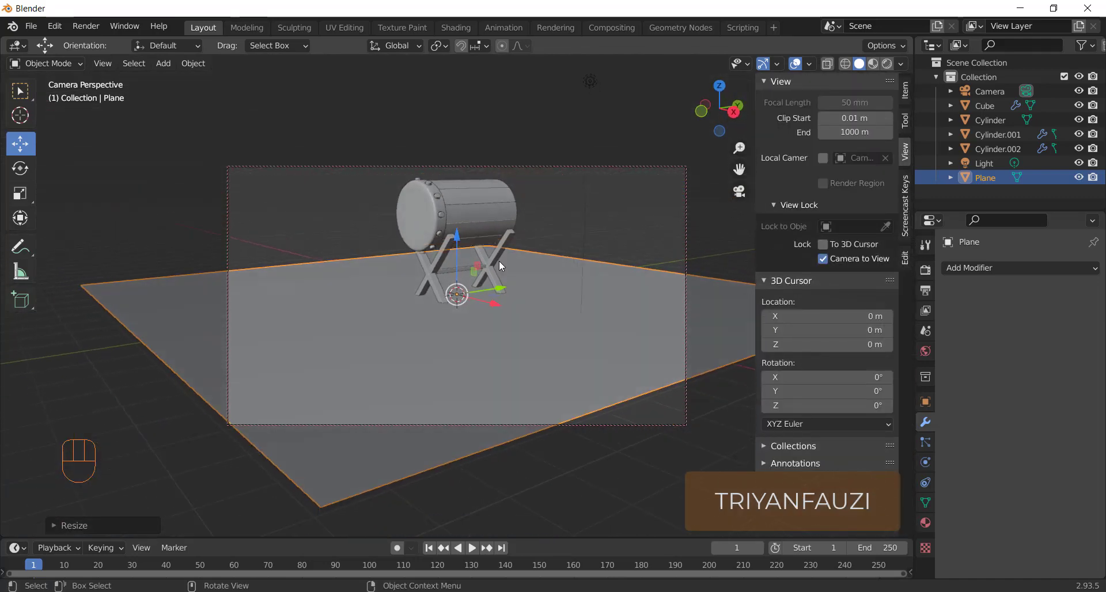
middle_click_drag(498, 260, 499, 311, "shift")
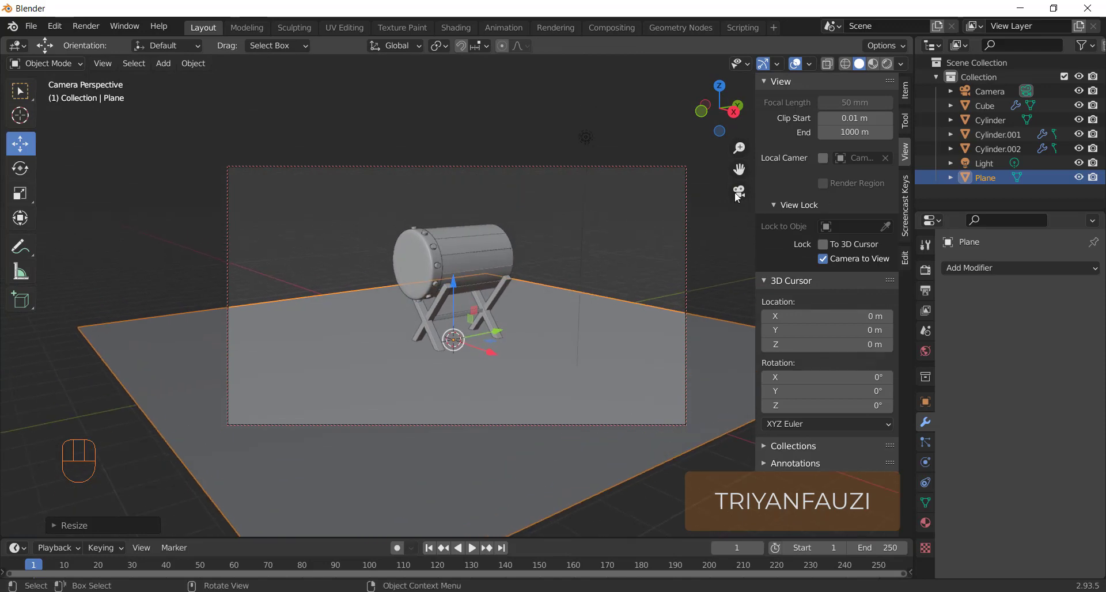
left_click(853, 261)
Extrude the floor plane's two edges behind the stand straight up along Z to form two walls
key("Tab")
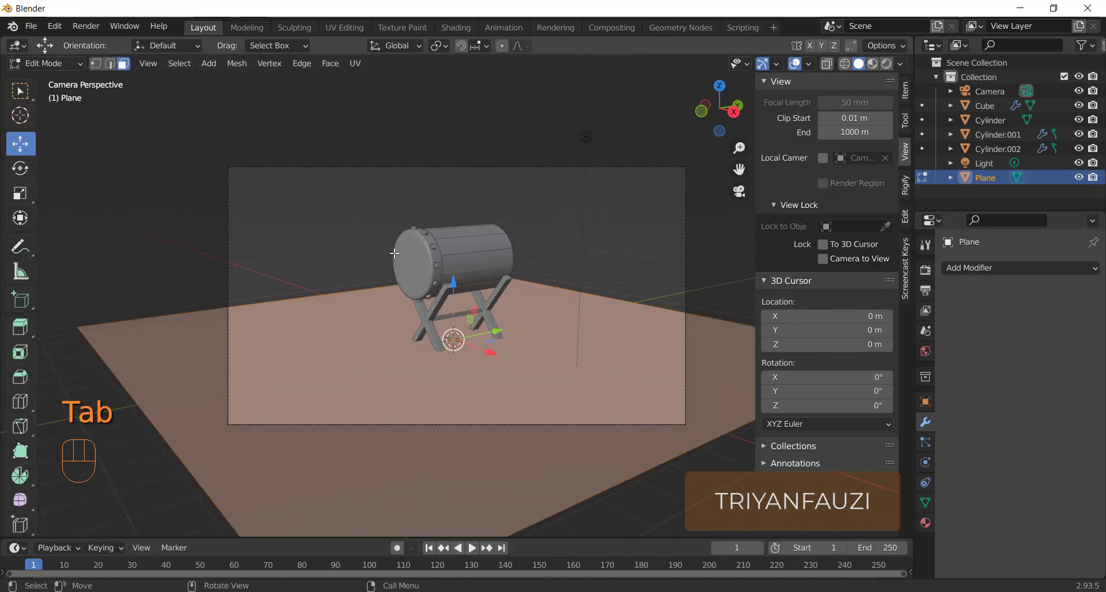
middle_click(296, 272)
key("2")
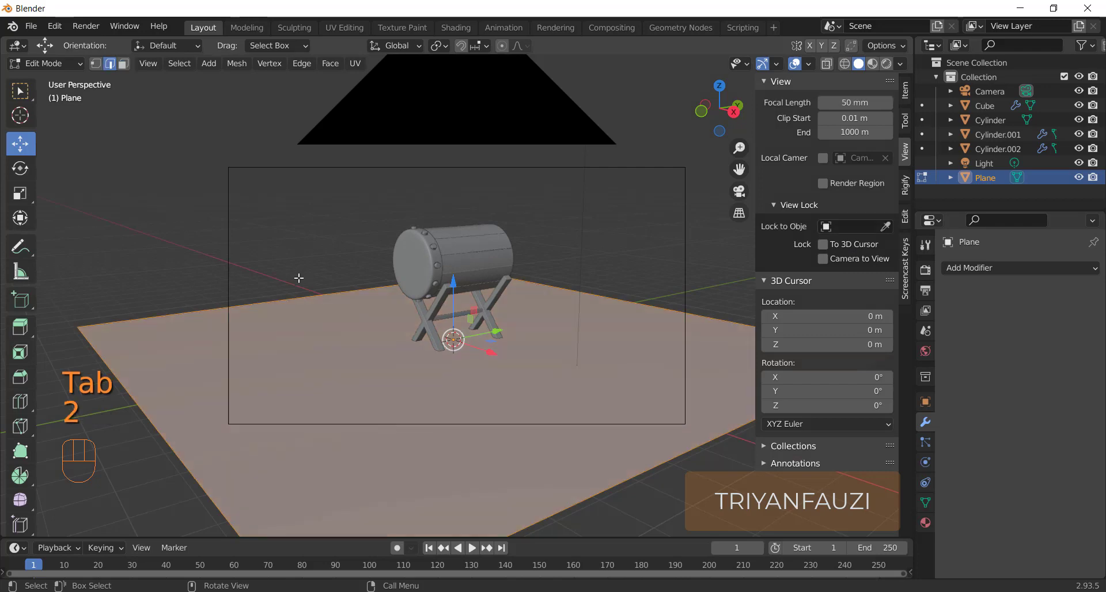
left_click(288, 302)
left_click(571, 292, "shift")
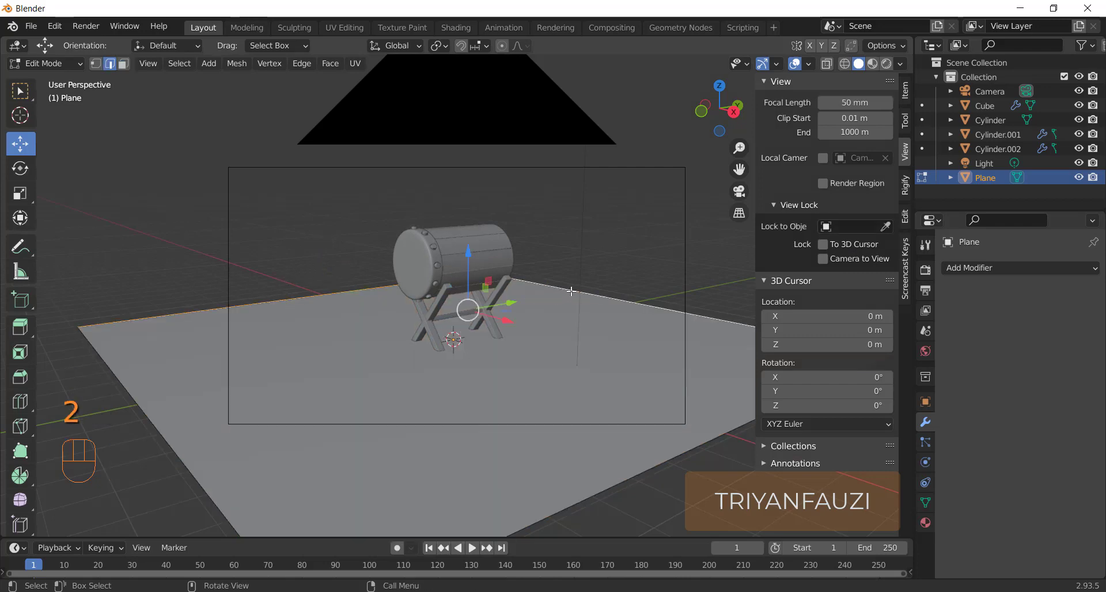
key("e")
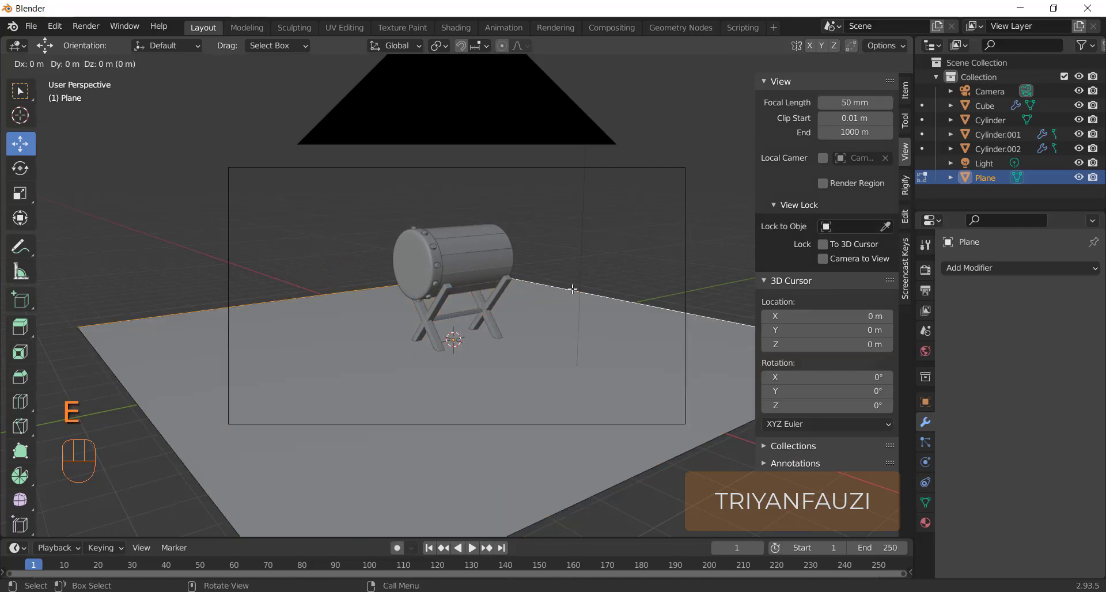
key("z")
left_click(571, 89)
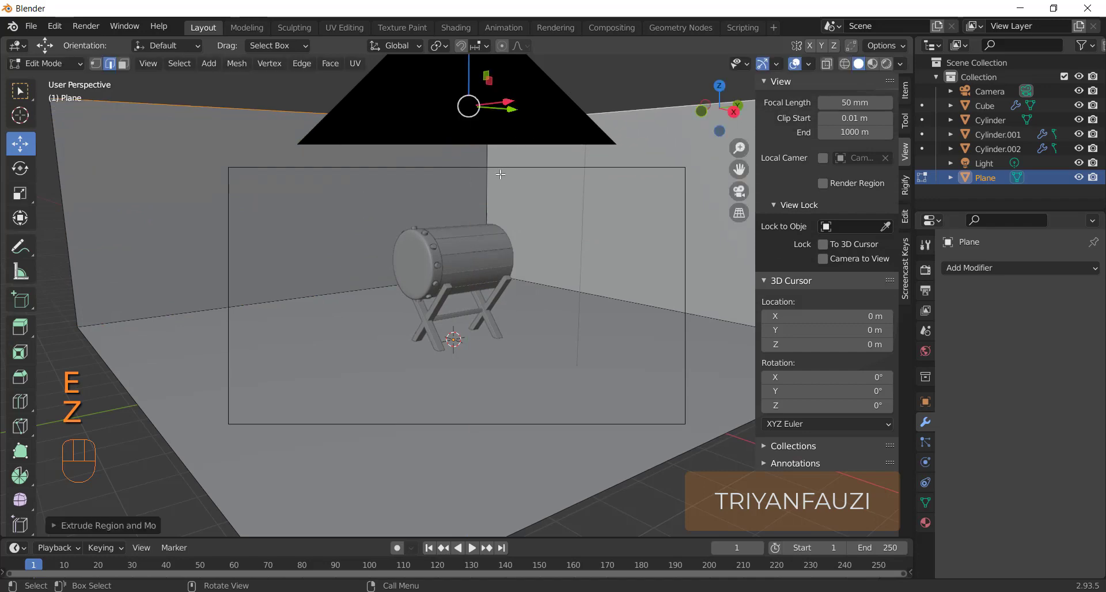
Bevel the two floor-to-wall edges and the vertical corner edge with 10 segments, and shade the backdrop smooth
left_click(360, 286, "shift")
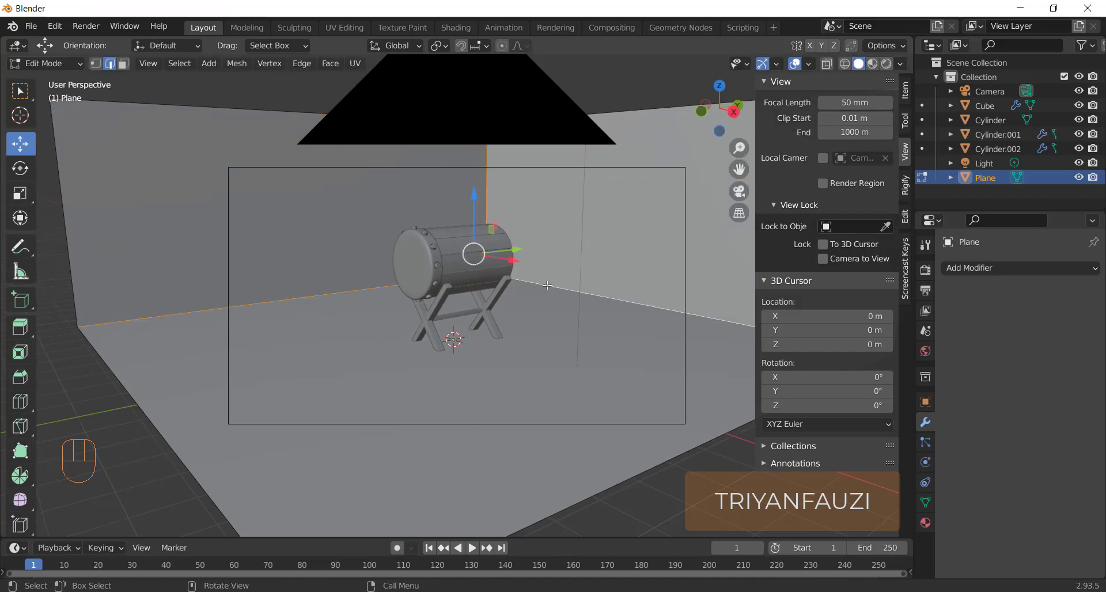
key("ctrl+b")
left_click(599, 285)
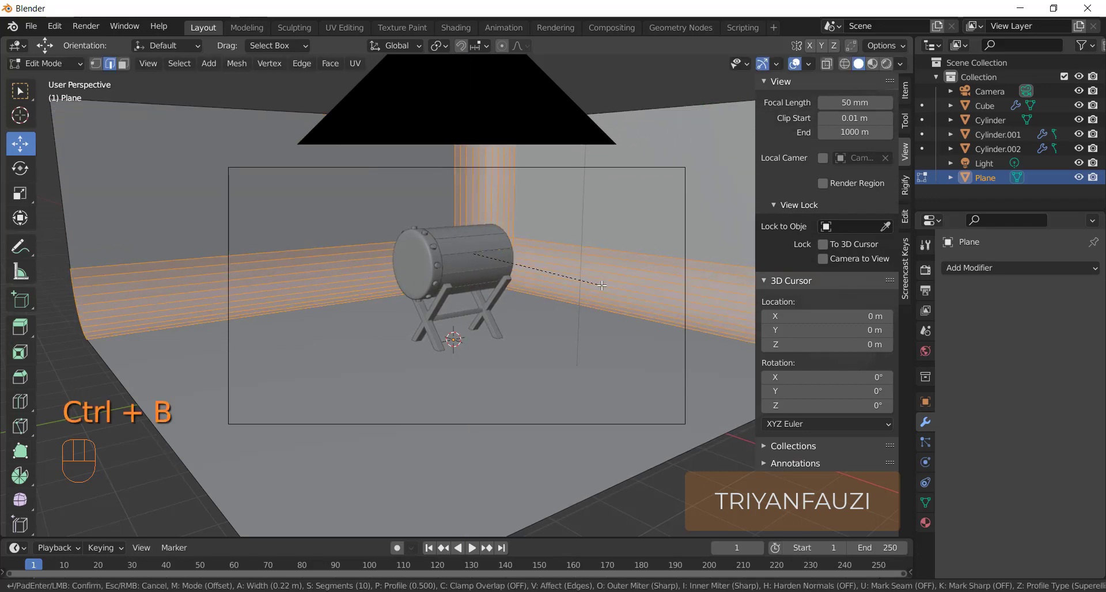
key("Tab")
right_click(582, 233)
left_click(546, 250)
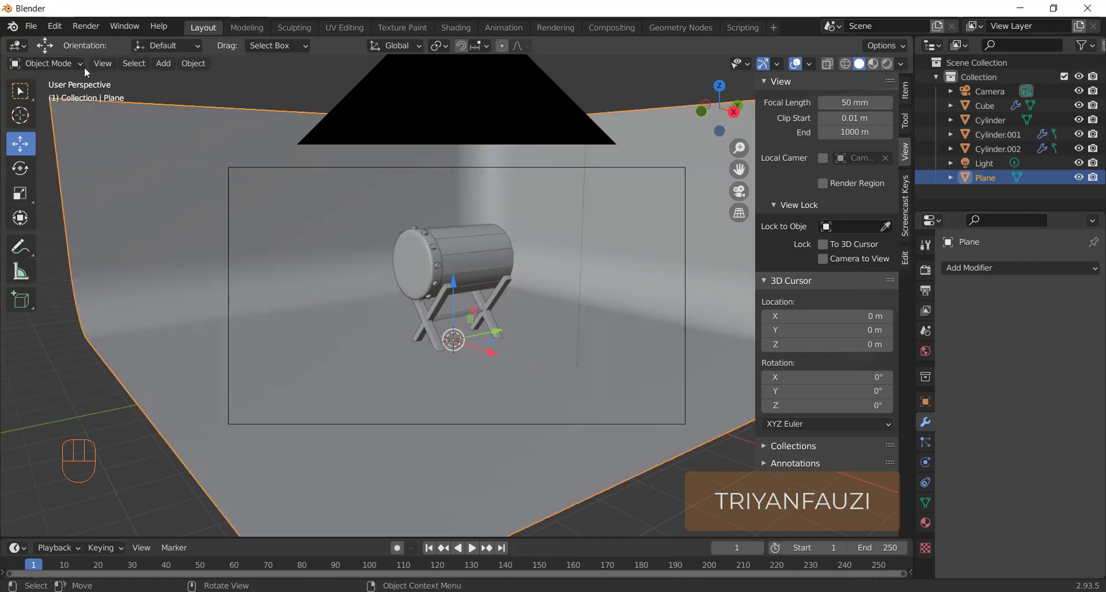
Save the scene as bedug3 in the bdi maret2022 documents folder
left_click(31, 25)
left_click(83, 118)
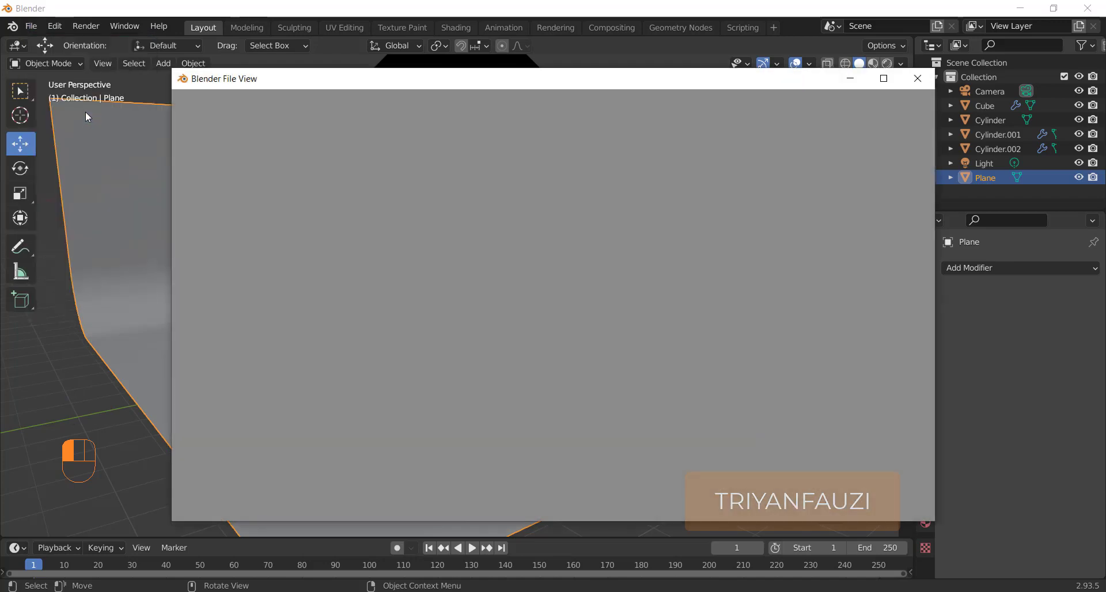
left_click(416, 506)
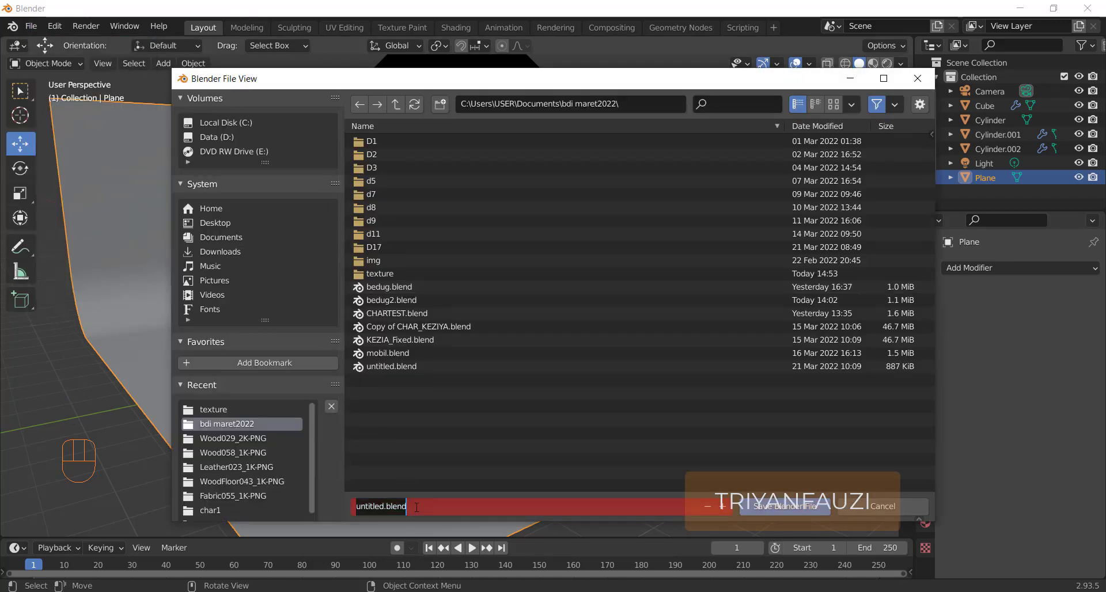
type("bedug3")
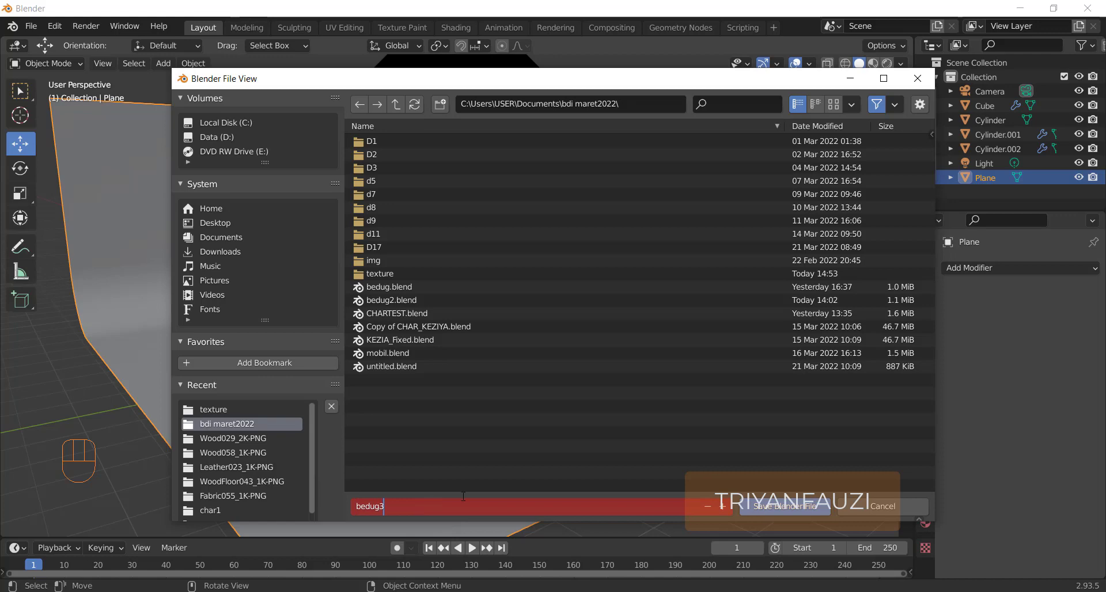
left_click(808, 507)
left_click(808, 507)
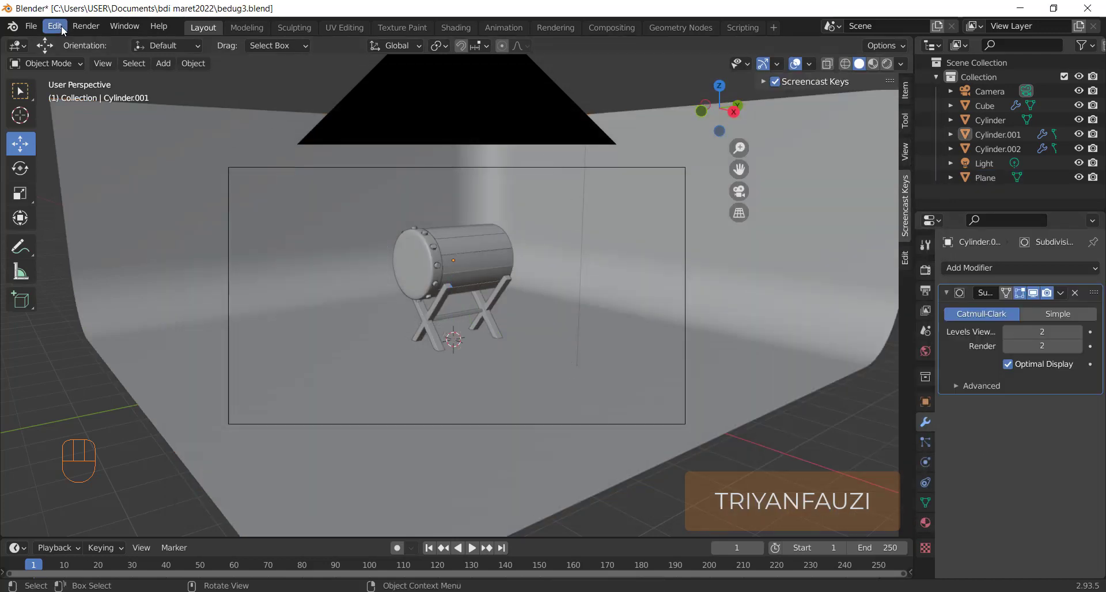
Search the add-on preferences for "node" and check whether Node Wrangler is enabled
left_click(56, 26)
left_click(90, 230)
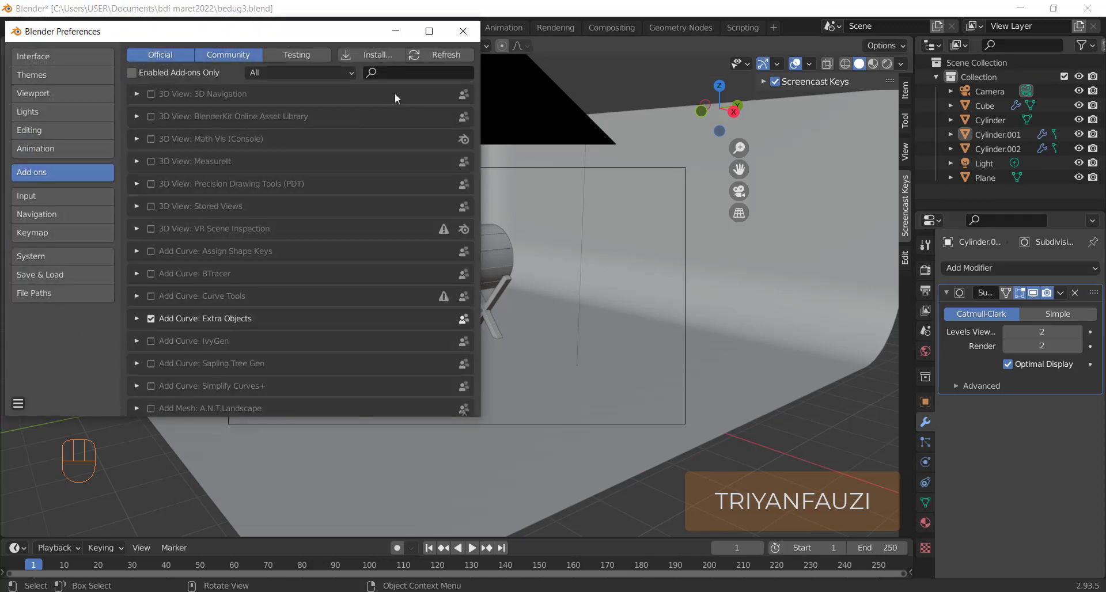
left_click(409, 69)
type("node")
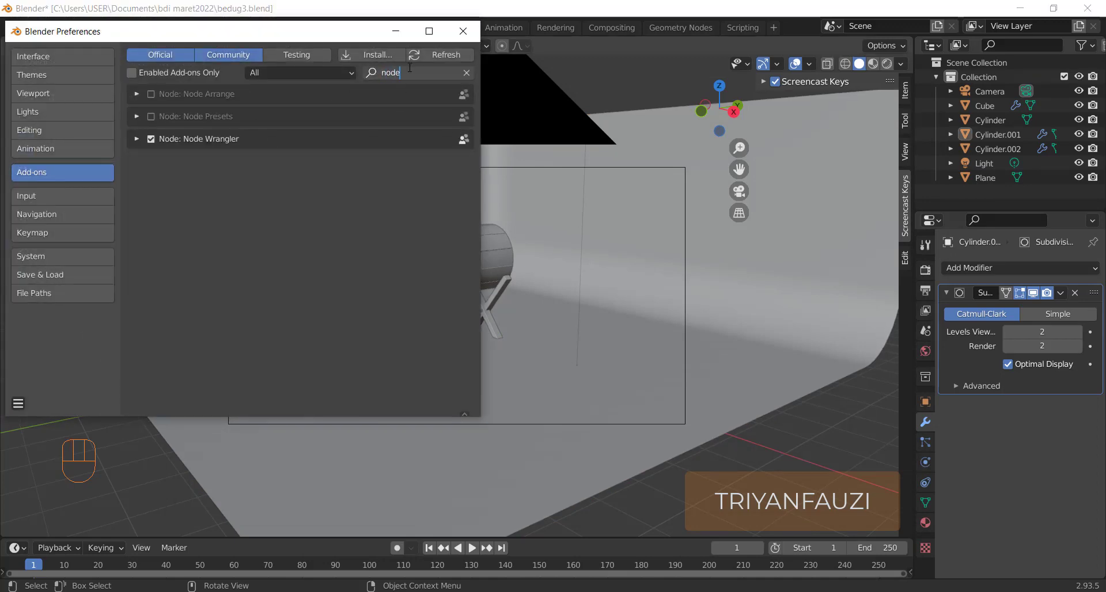
key("Return")
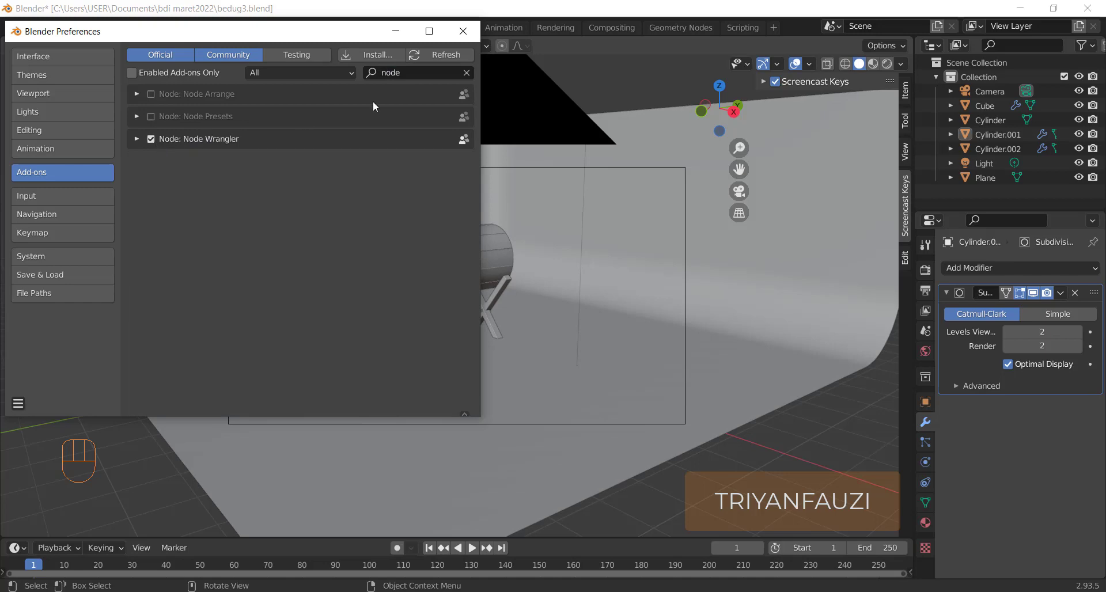
left_click(463, 31)
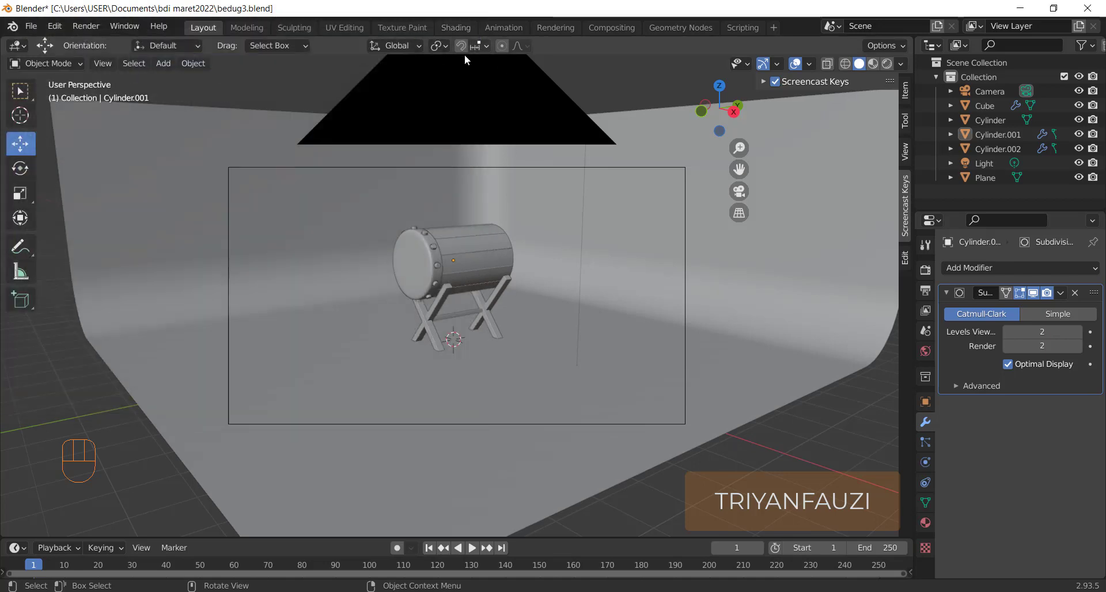
Switch to the Shading workspace and restart the Screencast Keys display in its 3D viewport
left_click(458, 26)
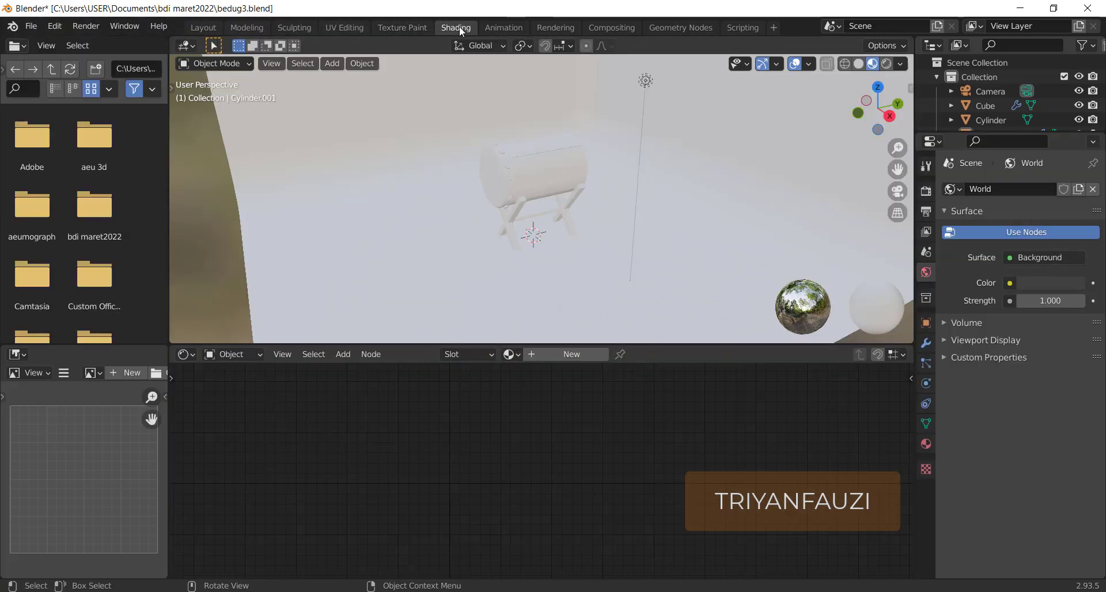
left_click(911, 88)
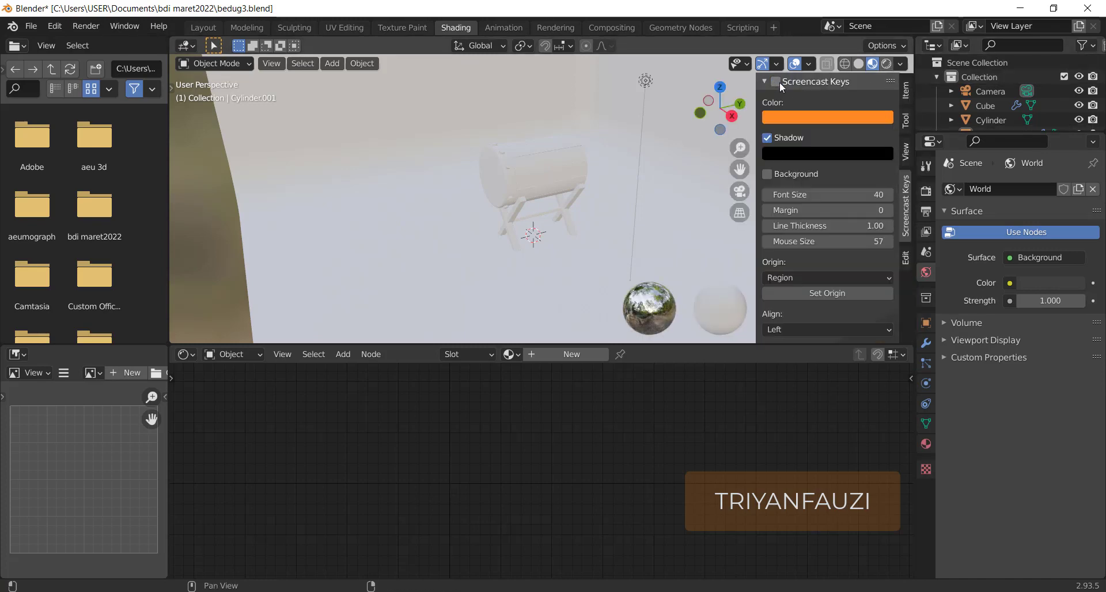
key("n")
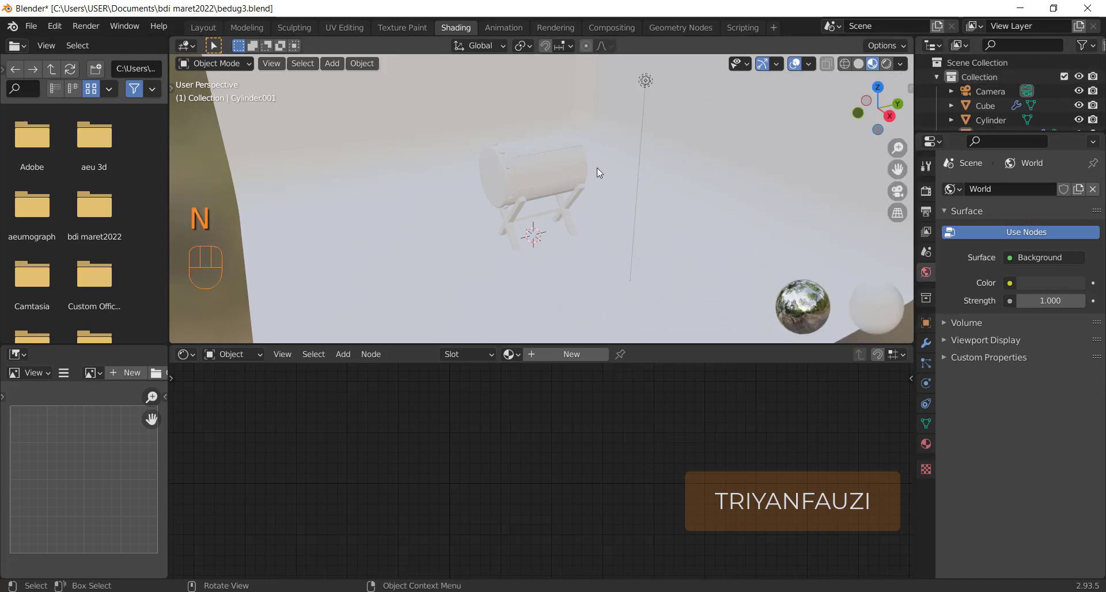
middle_click_drag(596, 168, 615, 209, "shift")
Turn the file browser area into a 3D viewport with the camera view in rendered shading, and widen it
left_click(17, 45)
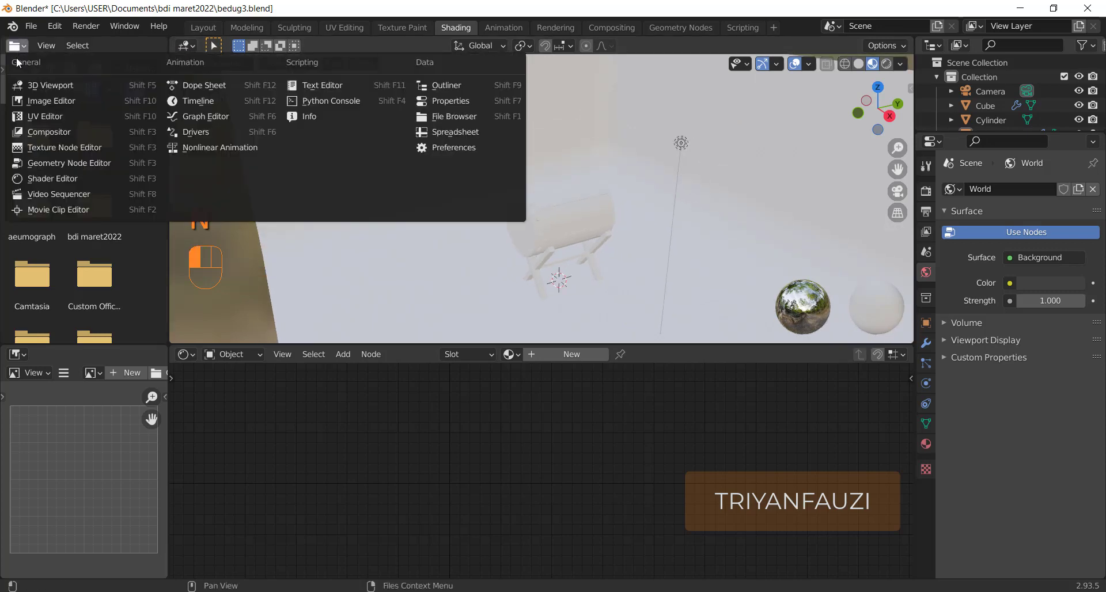
left_click(27, 85)
key("KP_0")
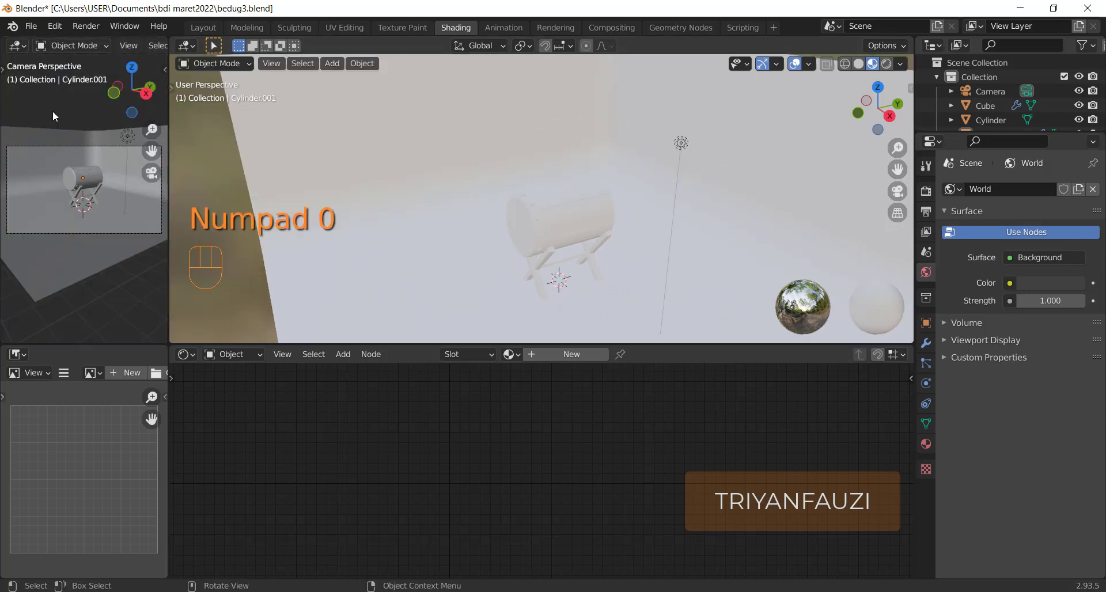
scroll(109, 48, "right", 6)
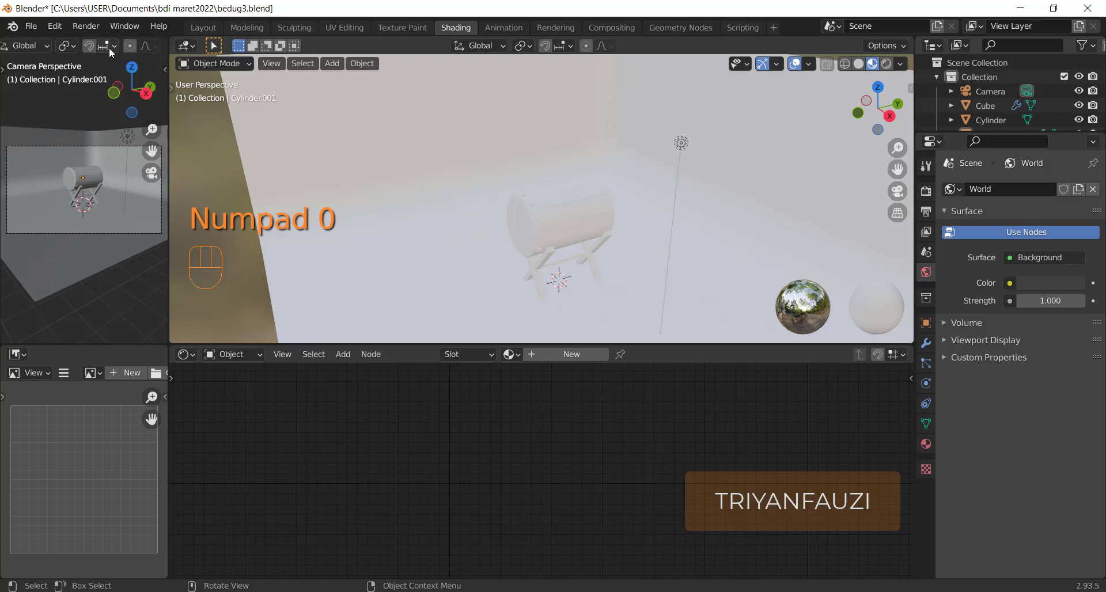
scroll(132, 49, "right", 4)
left_click(144, 46)
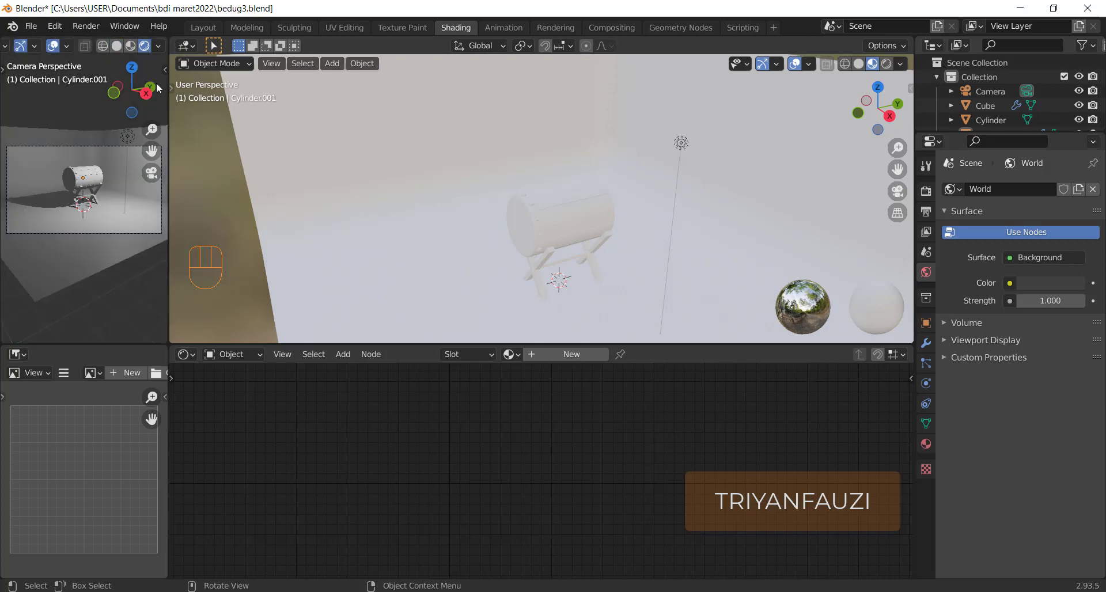
left_click_drag(170, 102, 266, 102)
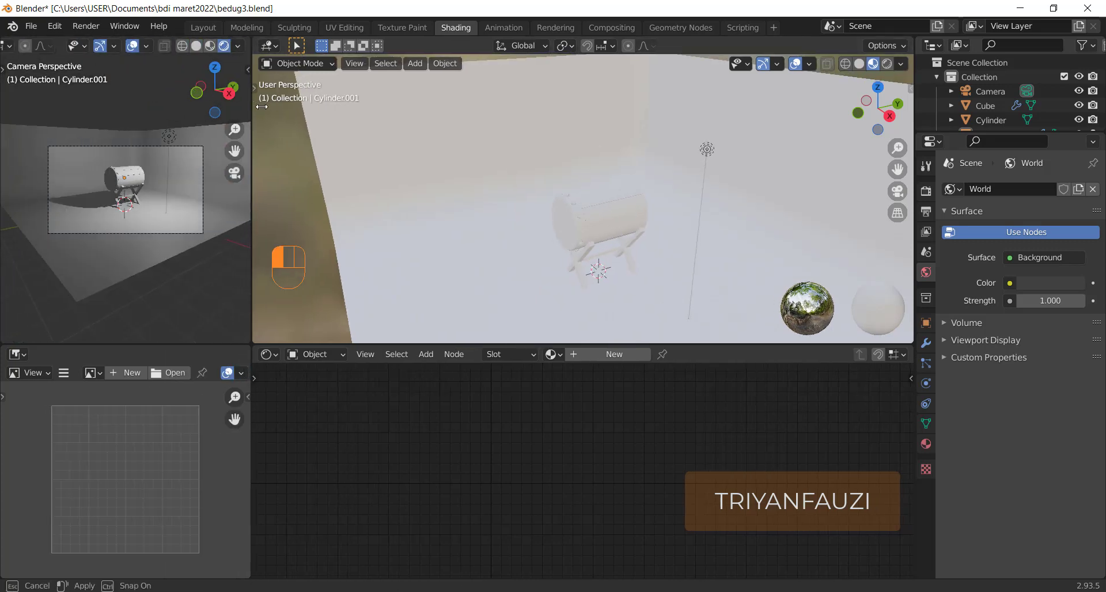
scroll(89, 218, "up", 1)
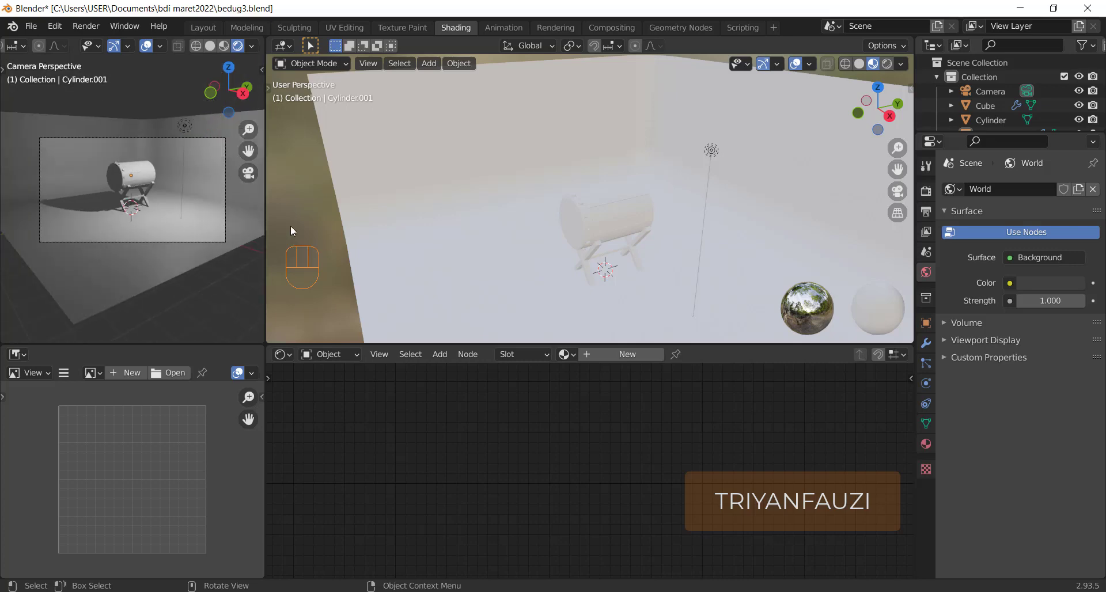
Enable Ambient Occlusion and Bloom in the Eevee render settings
middle_click_drag(610, 233, 640, 220)
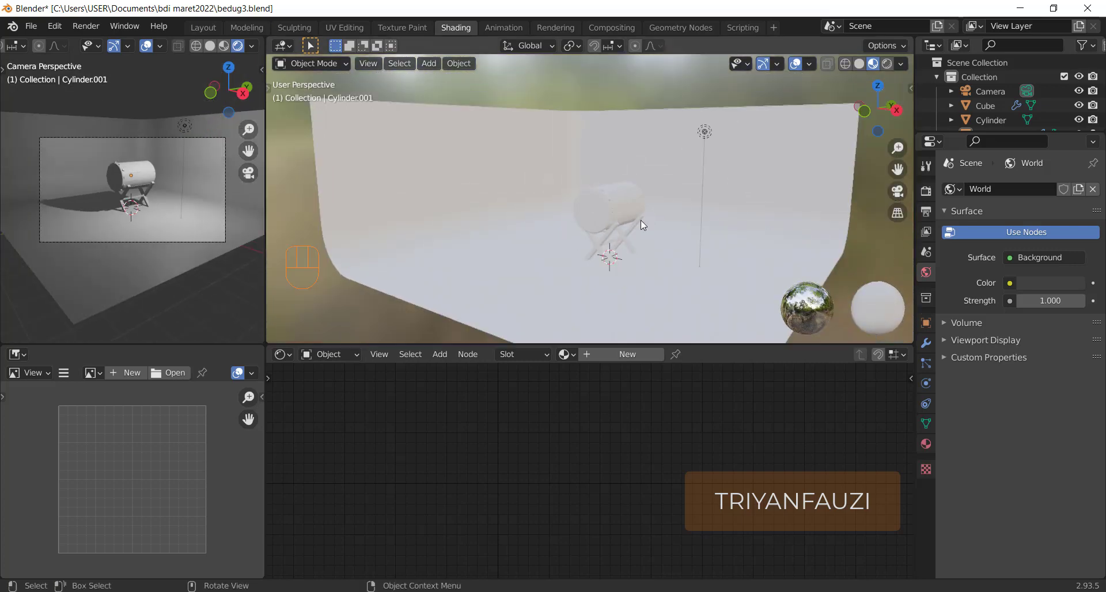
left_click(926, 191)
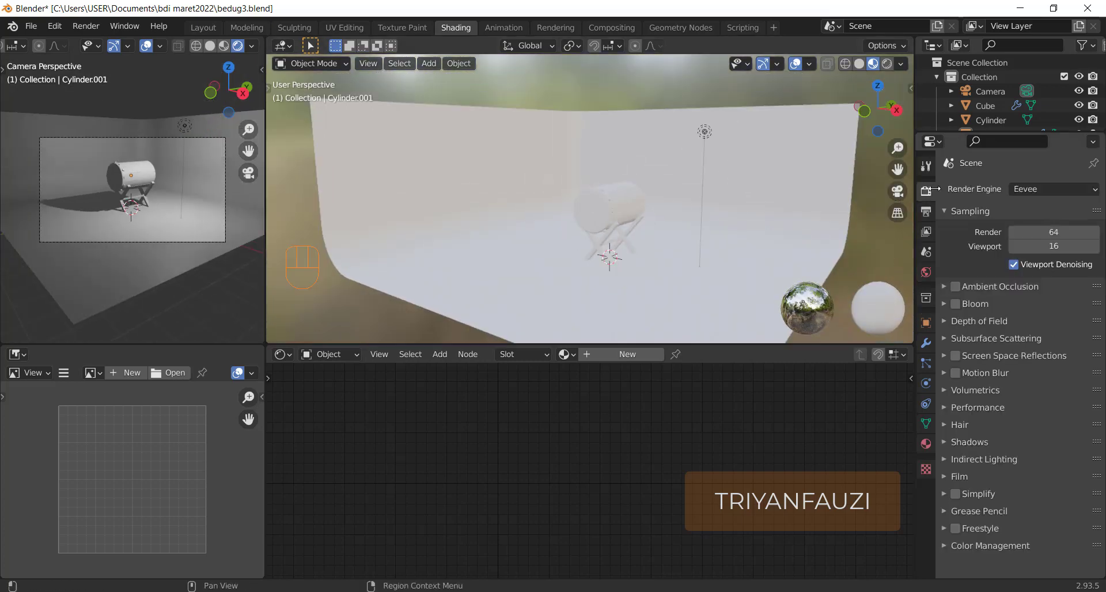
left_click(956, 303)
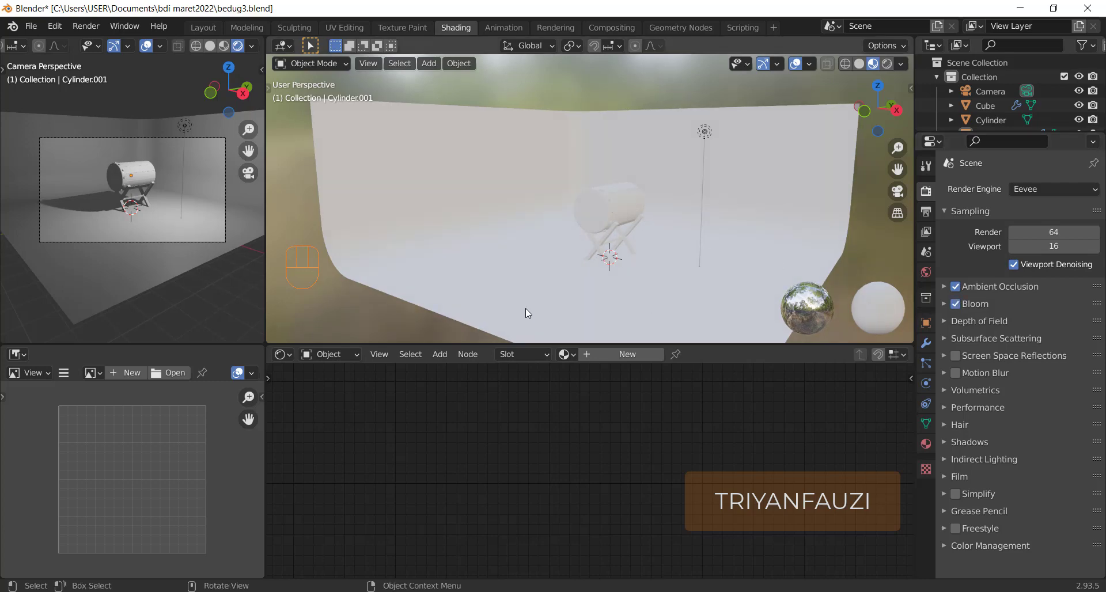
Give the curved backdrop plane a new material with a grey base color of value 0.377
scroll(595, 250, "up", 1)
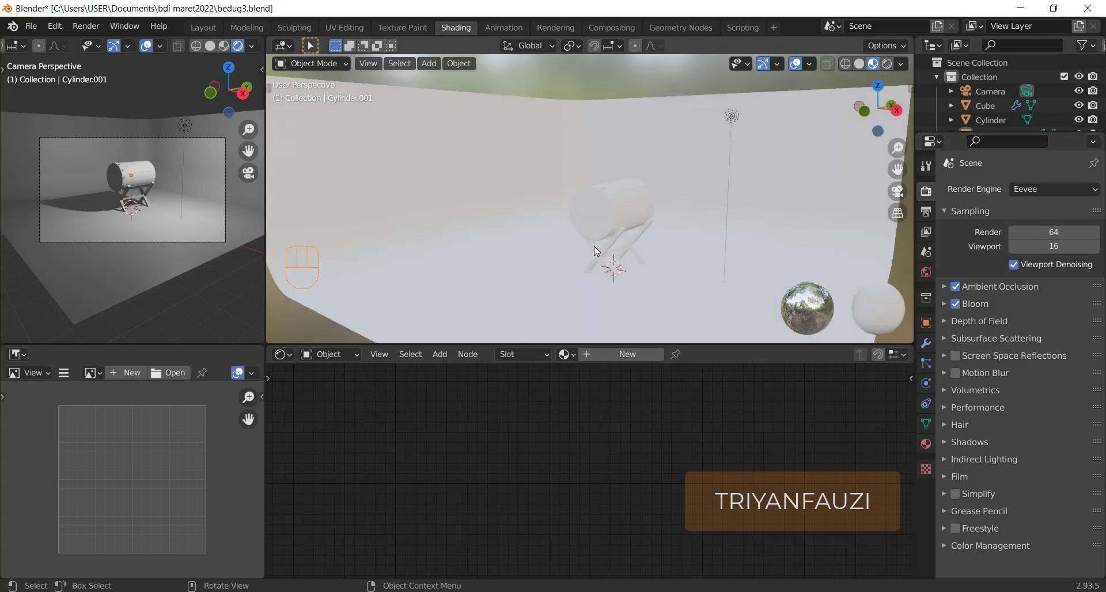
left_click(541, 139)
left_click(631, 354)
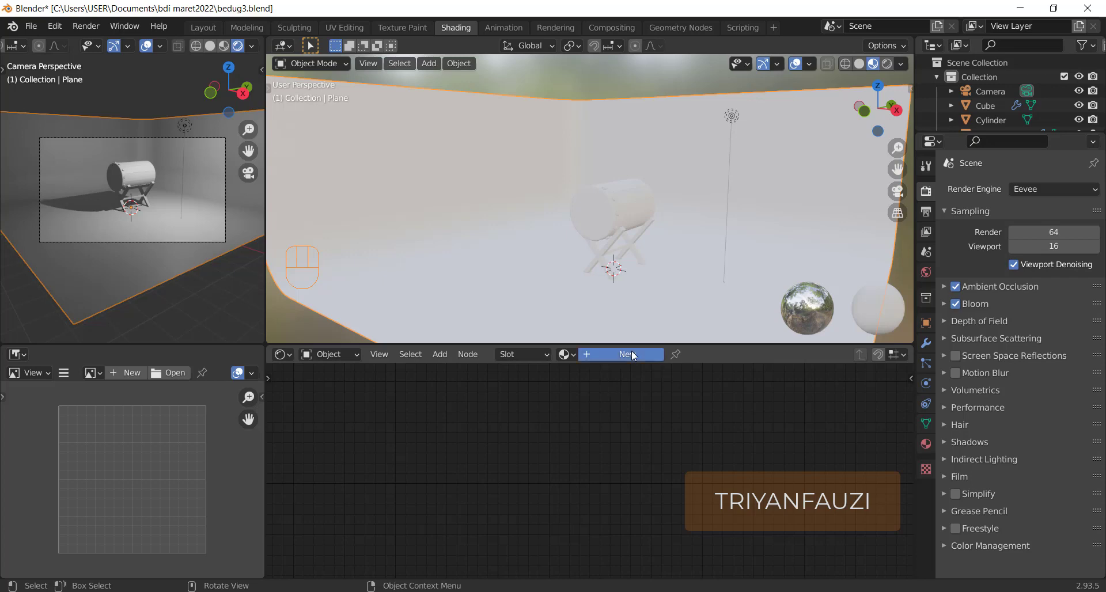
left_click(587, 389)
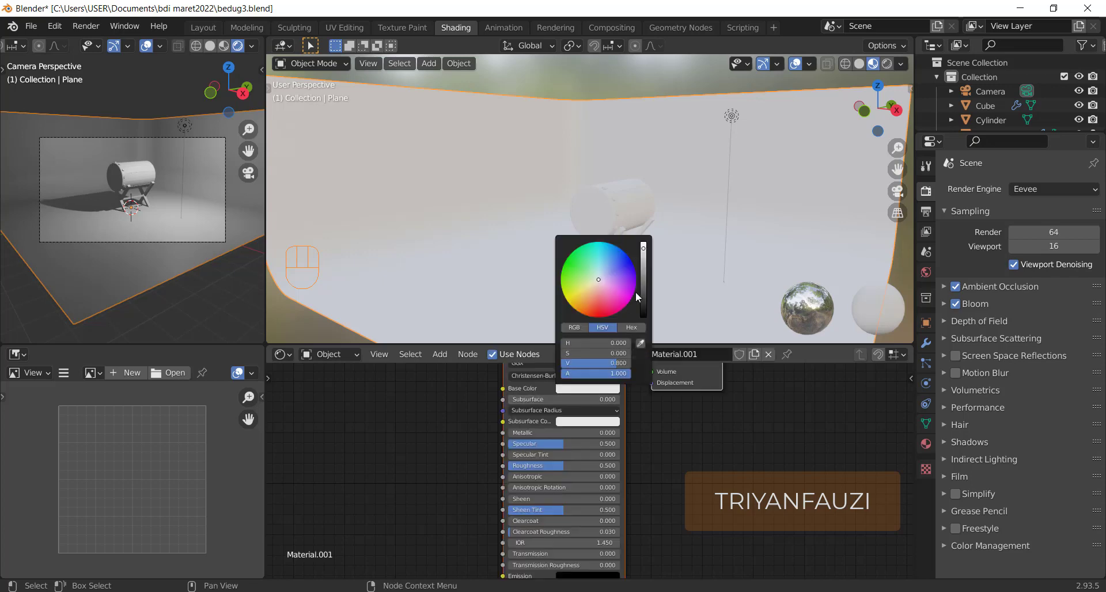
left_click(644, 261)
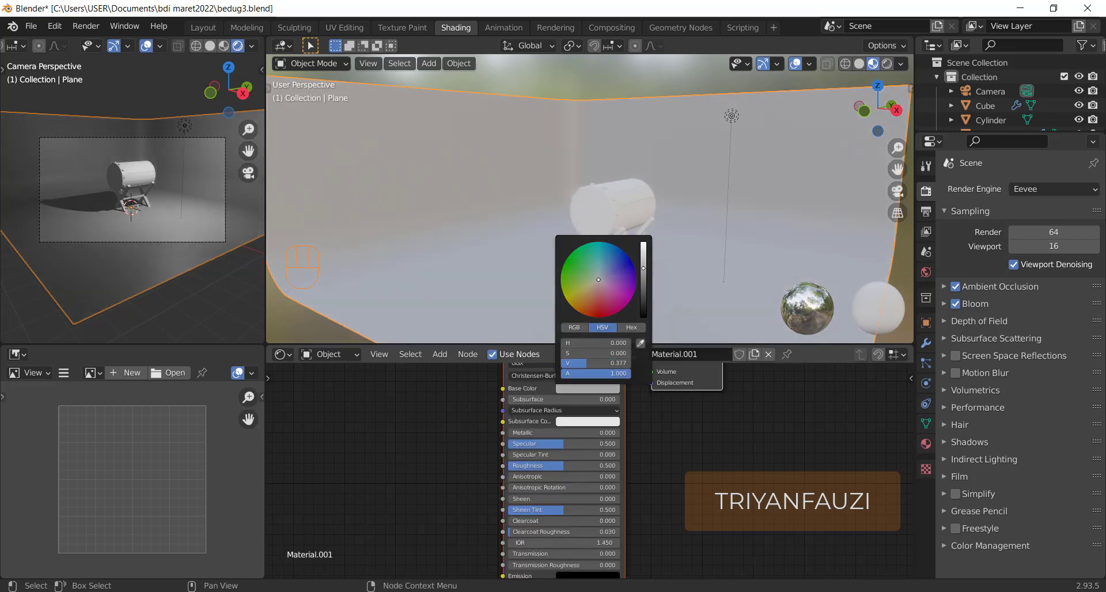
Add a new material to the drumhead cap at the studded end of the barrel
scroll(658, 226, "up", 2)
scroll(657, 227, "up", 2)
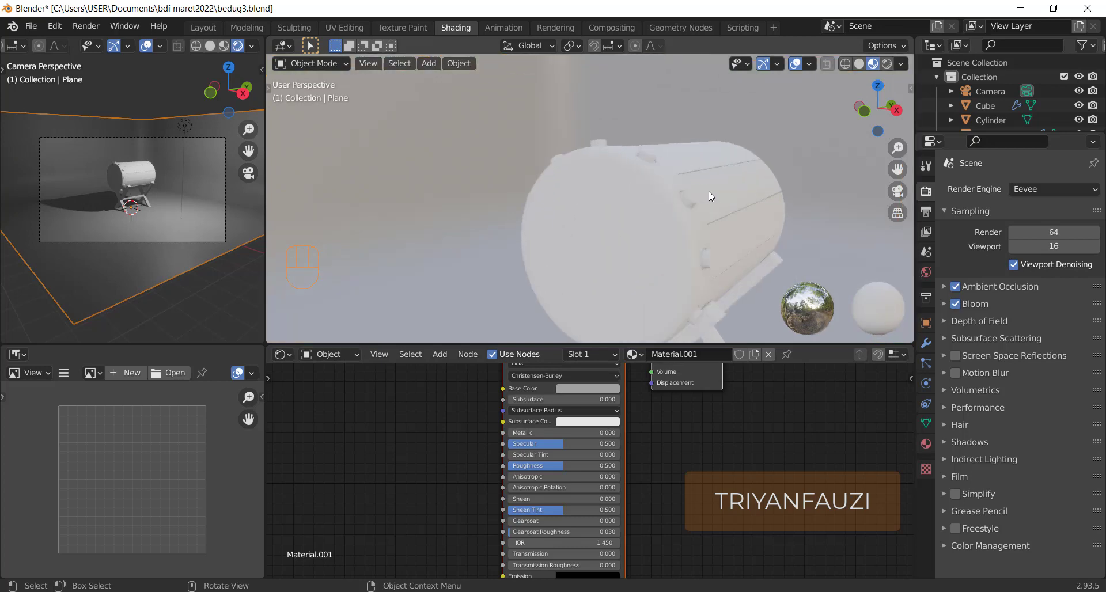
middle_click_drag(696, 230, 521, 216)
left_click(514, 209)
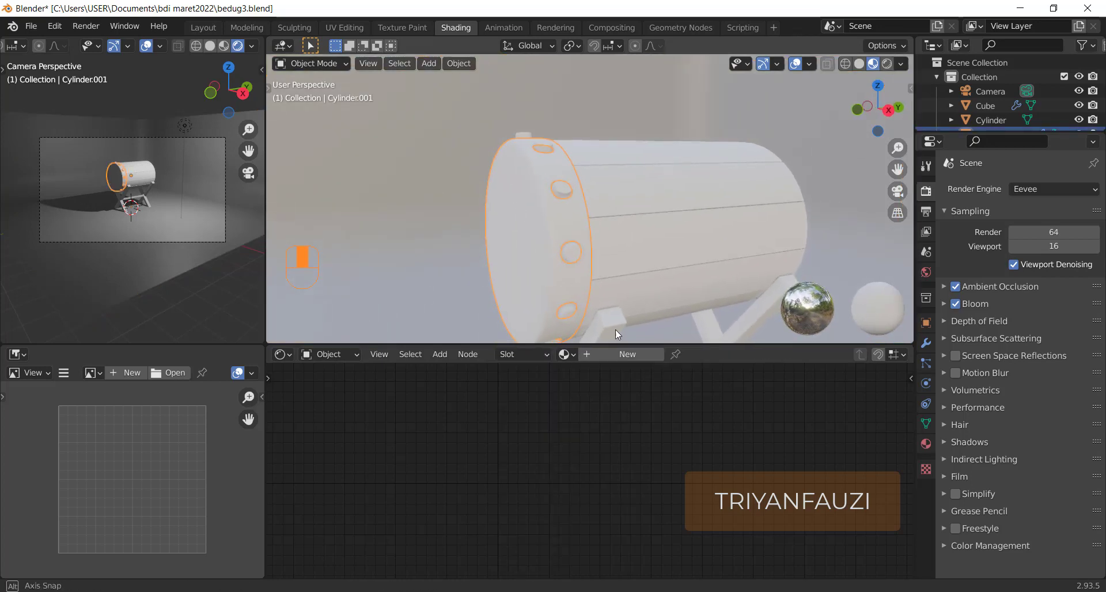
left_click(627, 354)
middle_click_drag(695, 454, 754, 493)
left_click(714, 464)
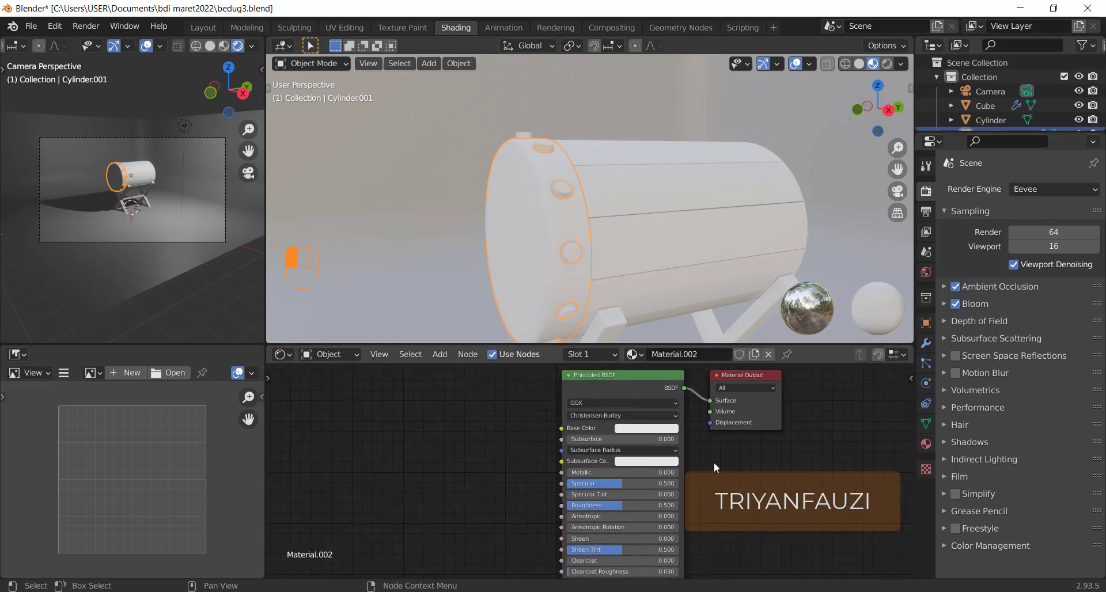
Apply the Leather023_1K color, displacement, normal and roughness maps to the drumhead's Principled BSDF with Node Wrangler's Principled Texture Setup
left_click(609, 379)
key("ctrl+shift")
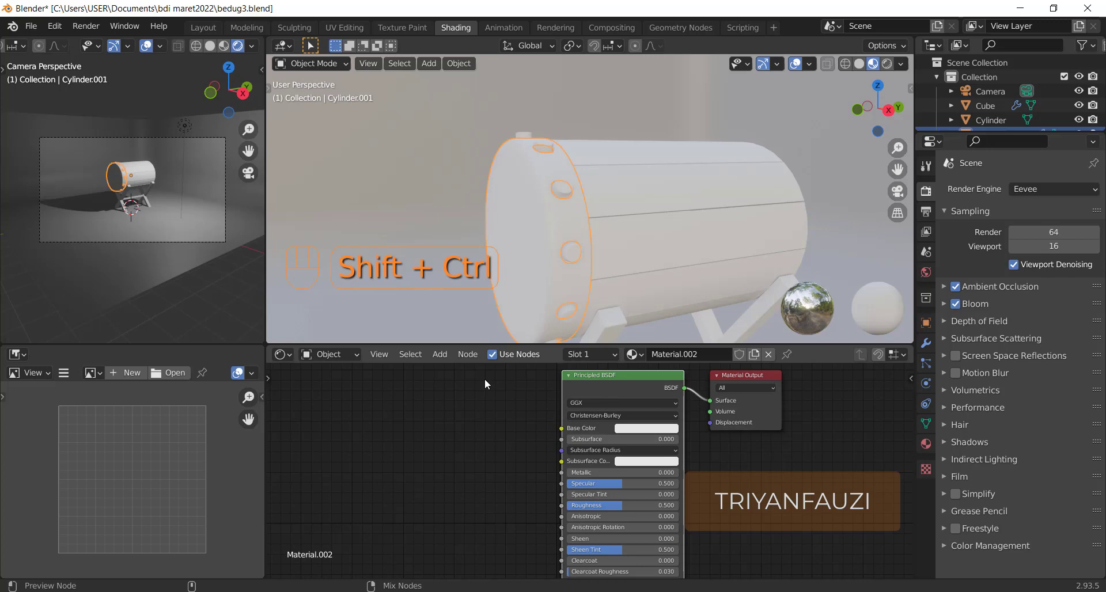
key("ctrl+shift+t")
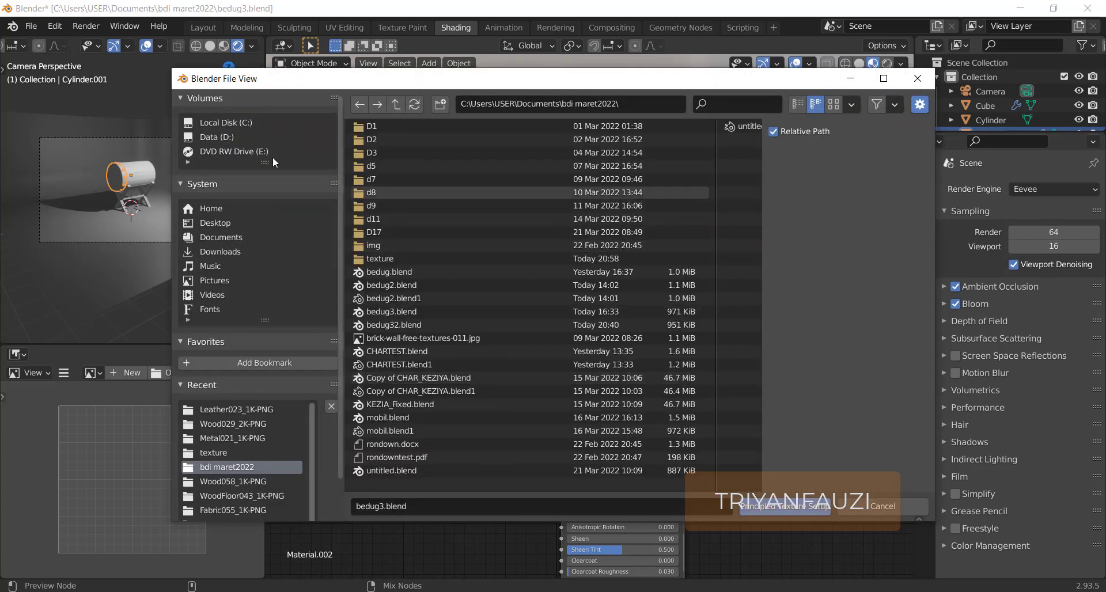
double_click(376, 259)
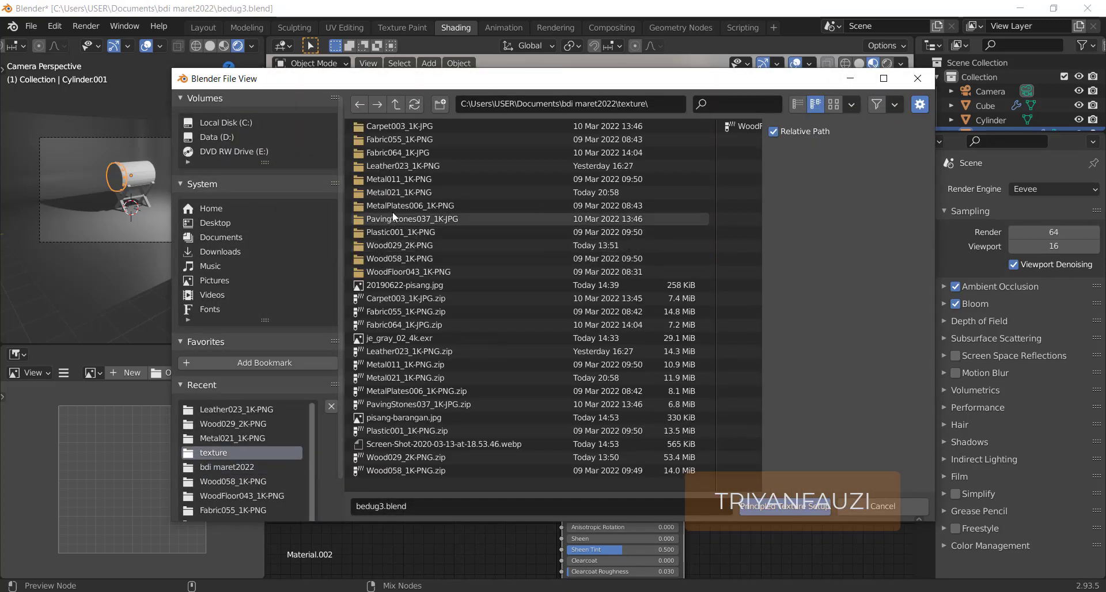
double_click(413, 166)
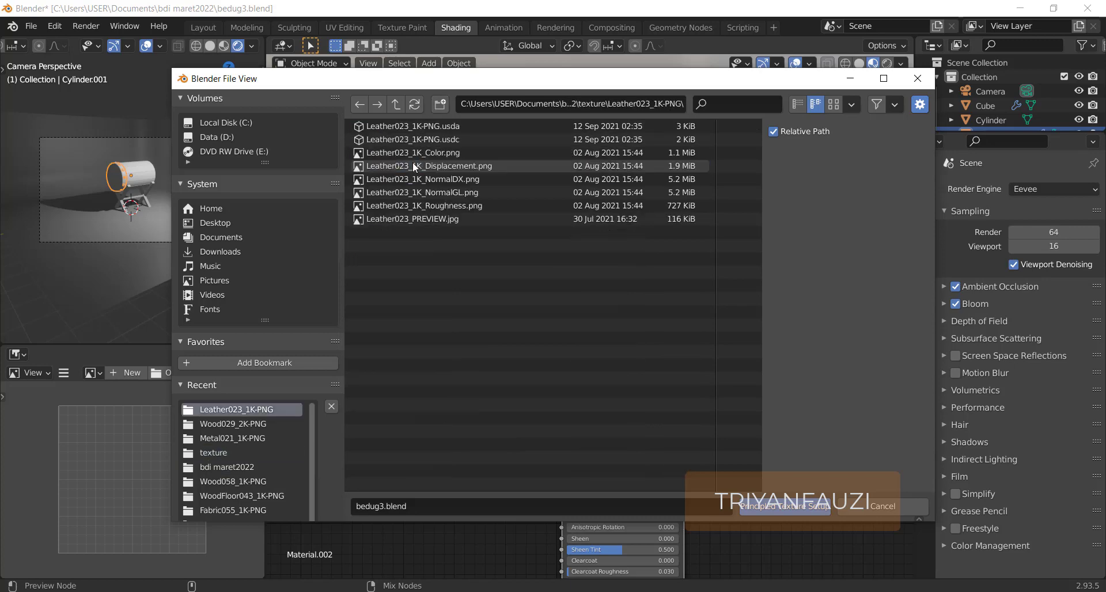
left_click(403, 152)
left_click(392, 205, "shift")
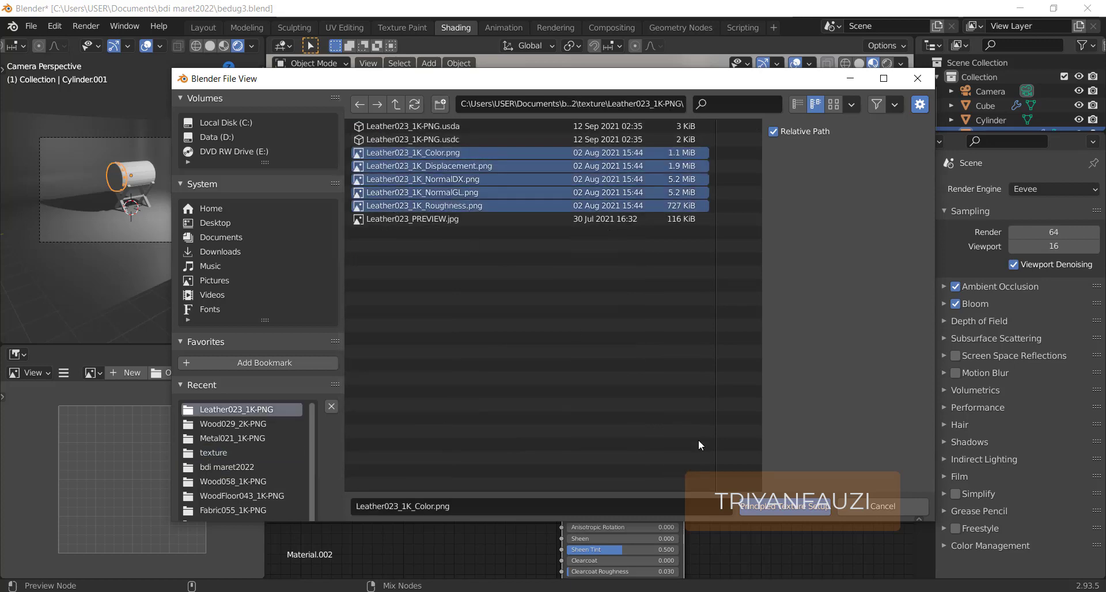
left_click(776, 506)
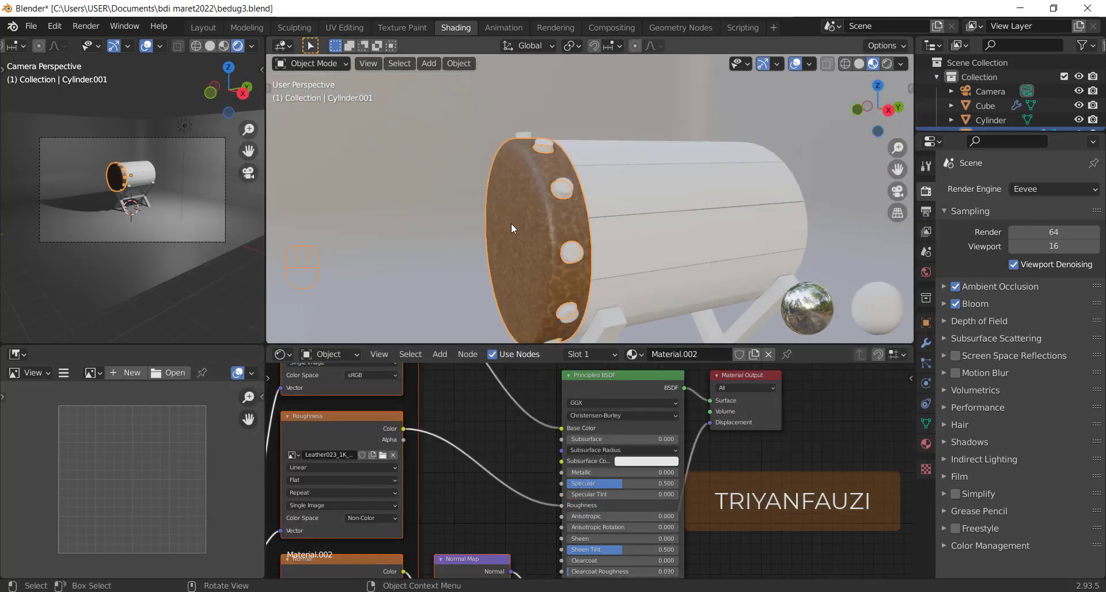
scroll(513, 225, "up", 8)
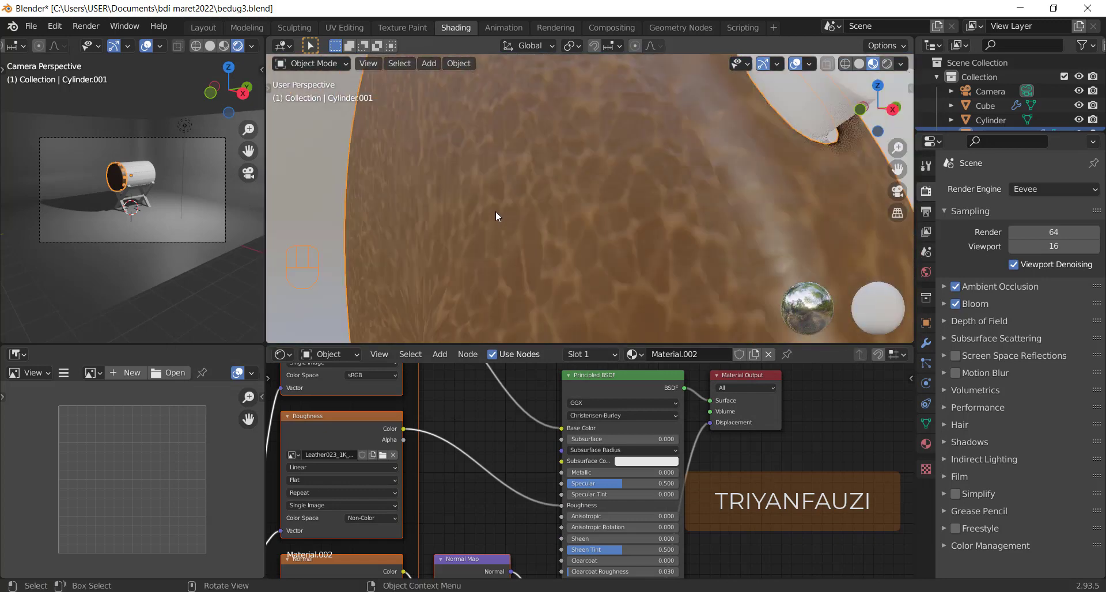
scroll(532, 222, "down", 5)
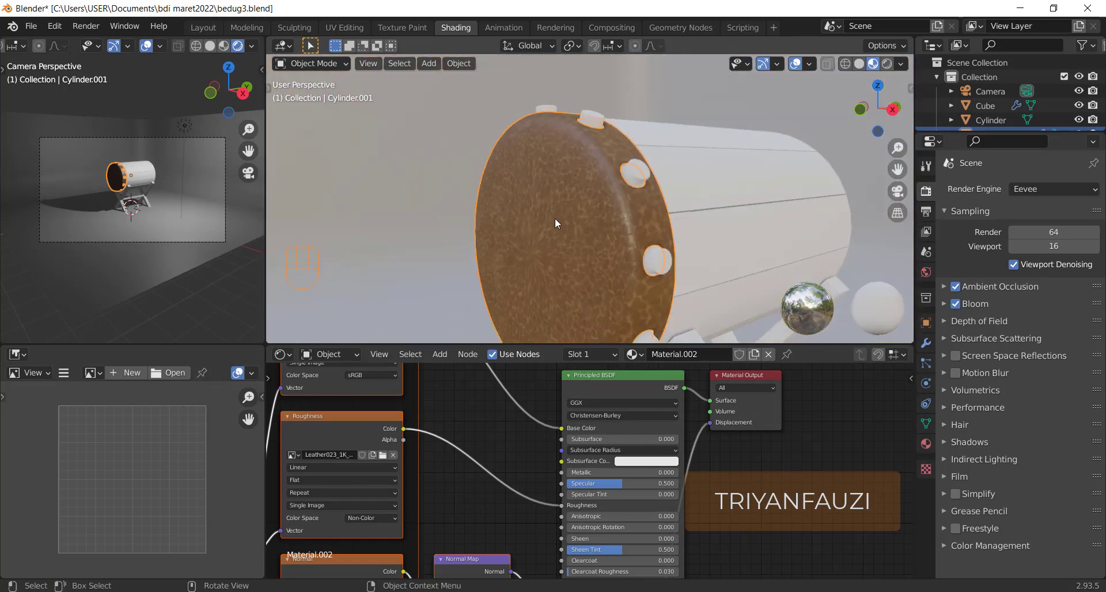
Unwrap the whole leather drumhead cap with Smart UV Project, keeping the 66° angle limit and zero island margin
left_click(555, 218)
key("Tab")
key("Tab")
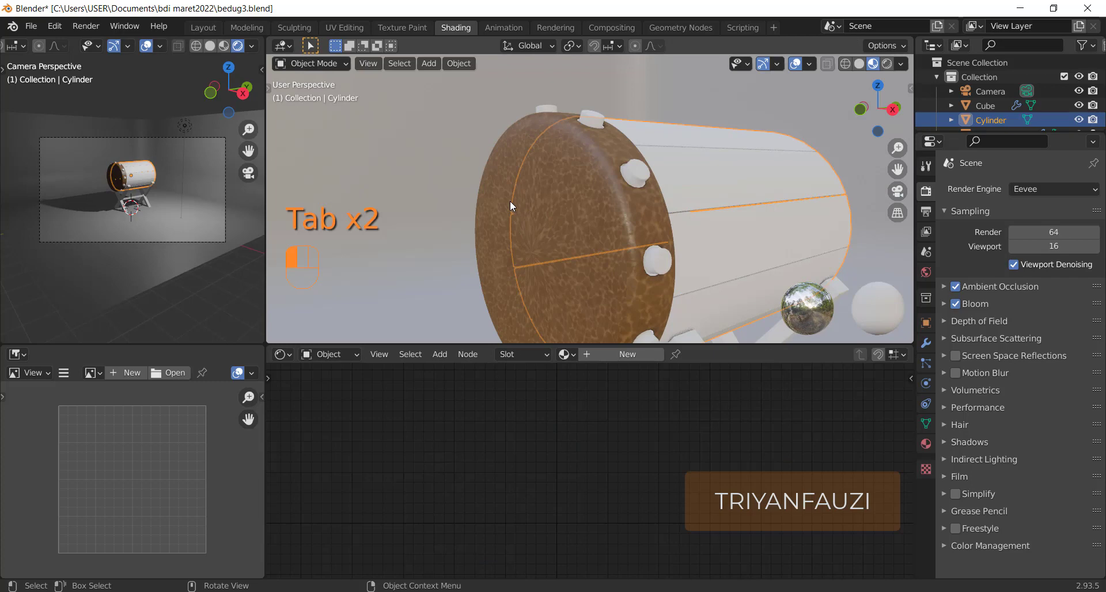
left_click(498, 189)
key("Tab")
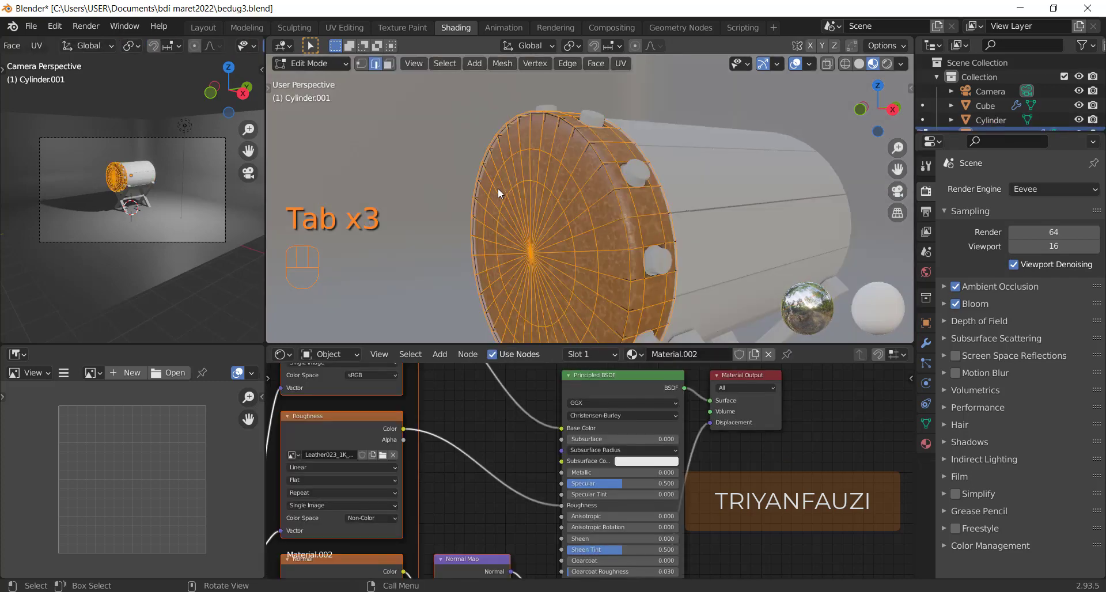
key("u")
left_click(497, 188)
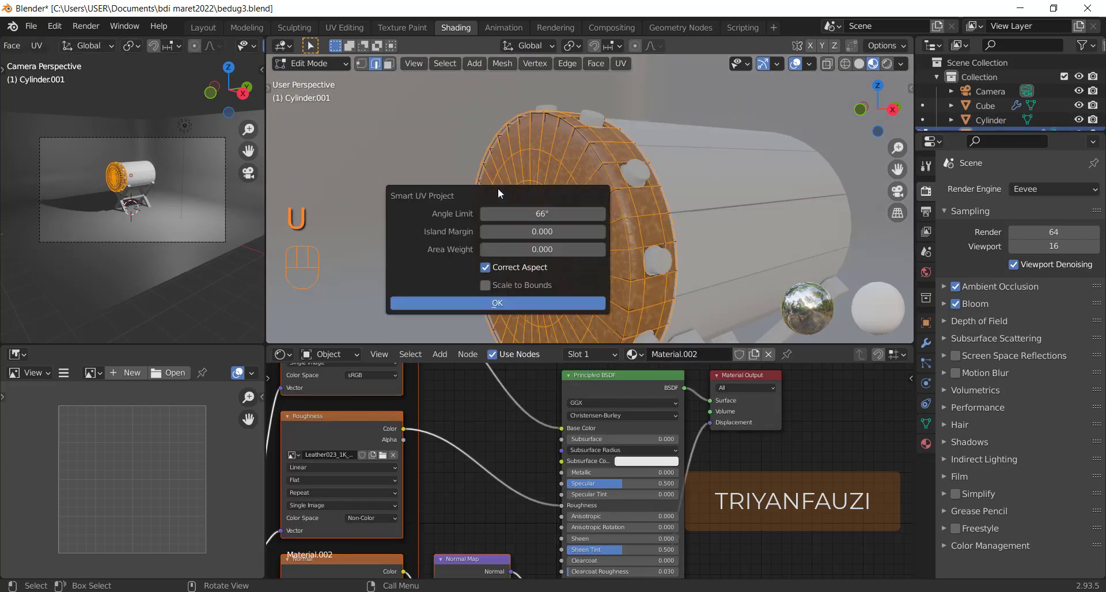
left_click(525, 301)
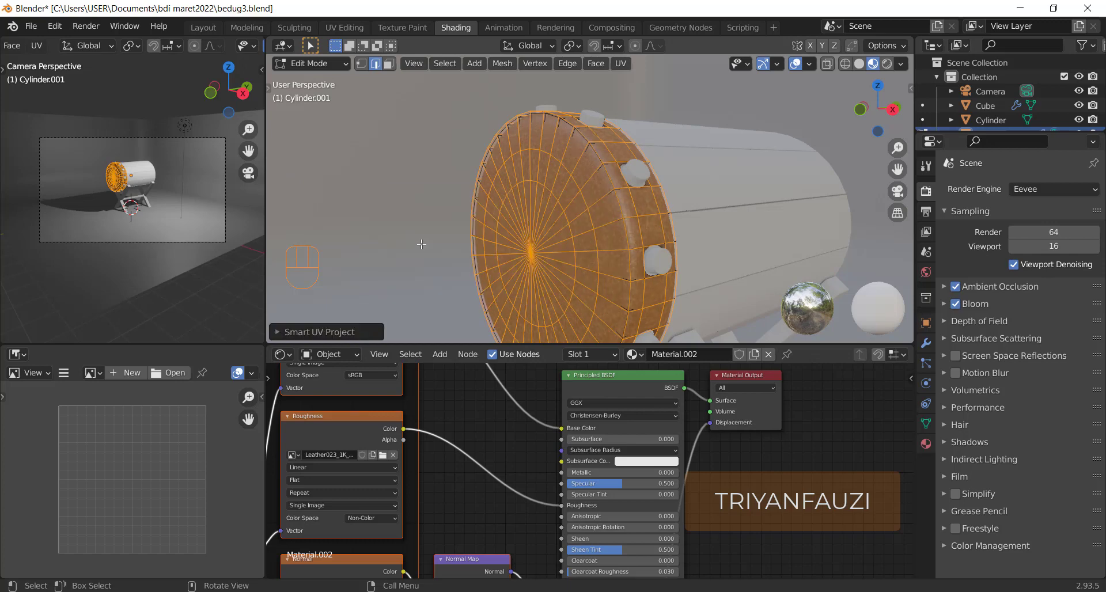
key("Tab")
Set the Mapping node's scale to 2 on all three axes for the drumhead's leather material
middle_click_drag(445, 467, 883, 415)
left_click_drag(499, 469, 498, 488)
type("1.8")
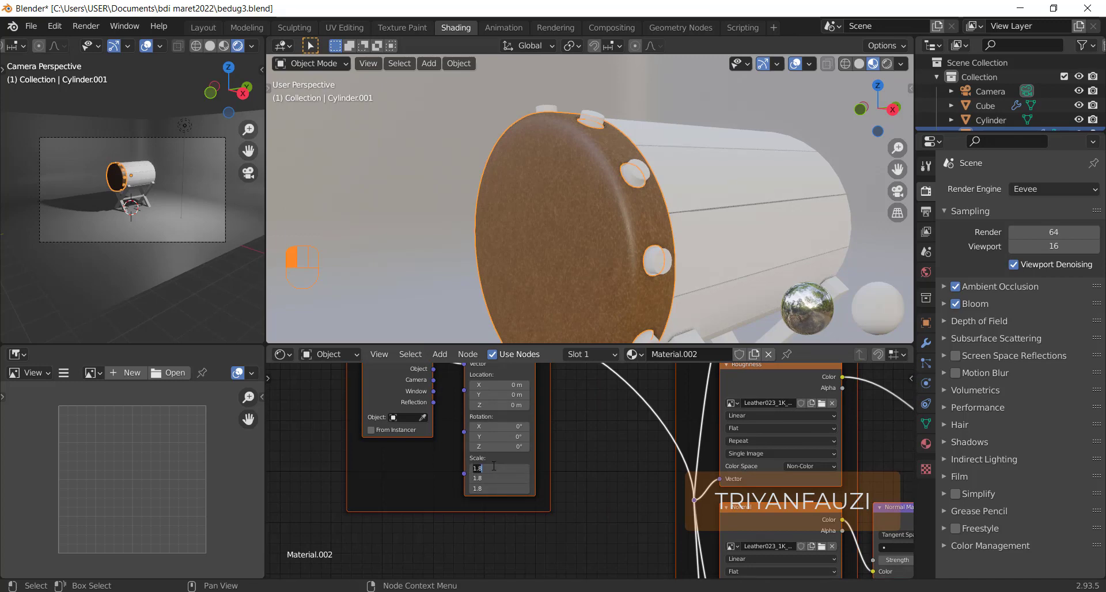
key("Return")
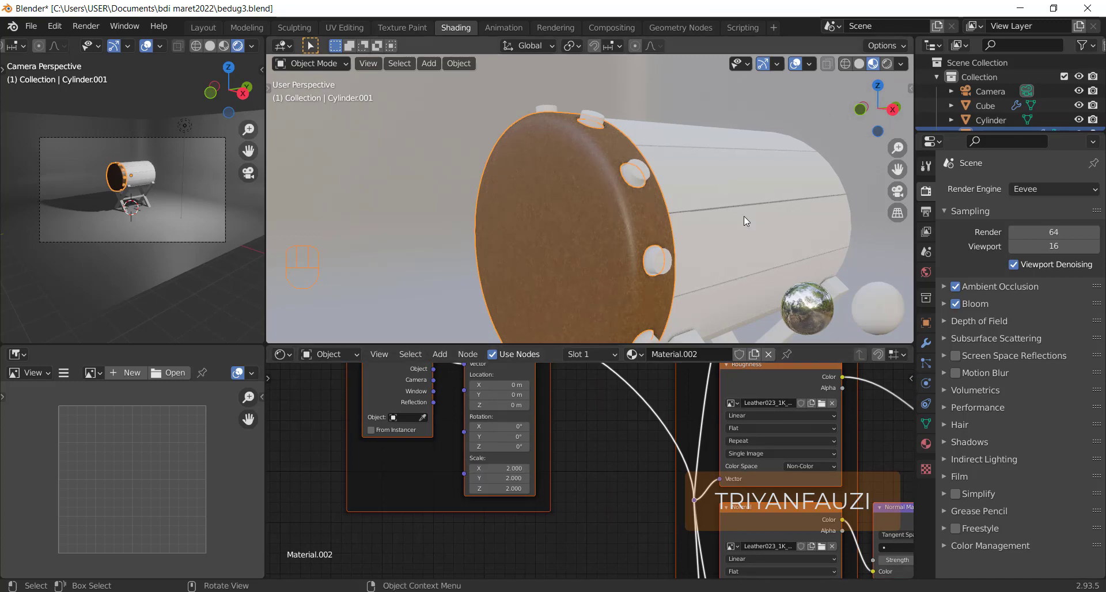
Add a new material to the drum's planked barrel body
middle_click_drag(745, 216, 621, 208)
left_click(614, 213)
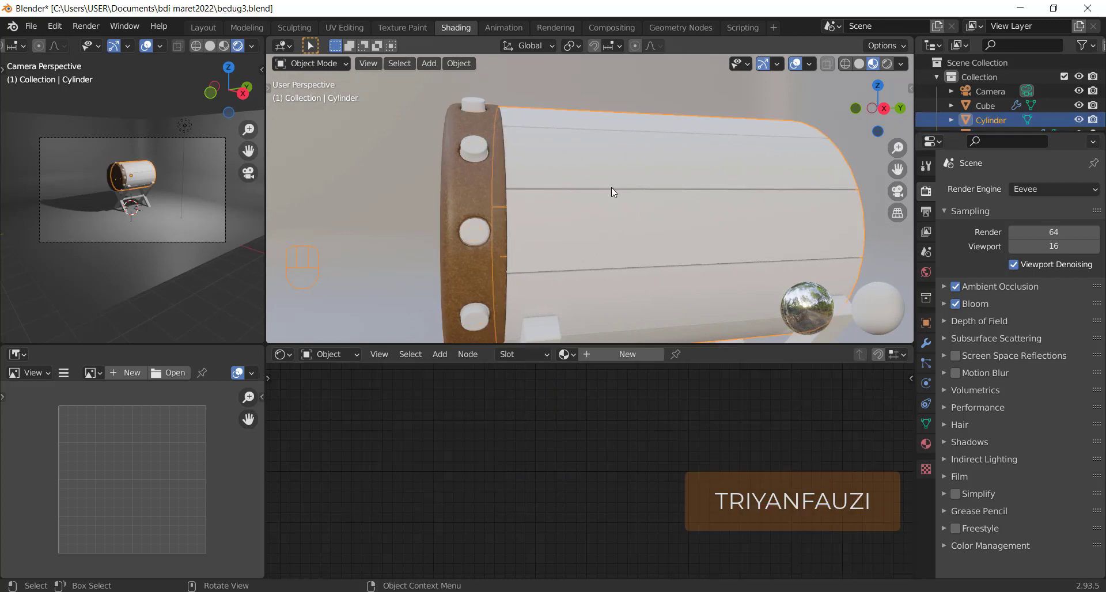
left_click(603, 355)
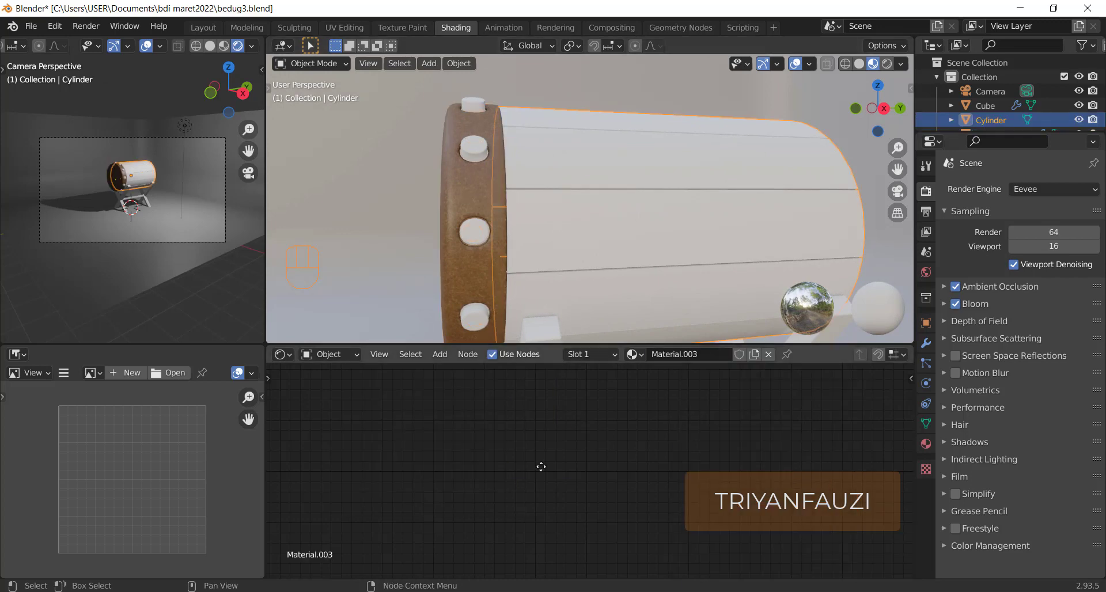
Apply the Wood029_2K color, displacement, normal and roughness maps to the barrel's Principled BSDF with Node Wrangler's Principled Texture Setup
left_click(400, 483)
left_click(693, 406)
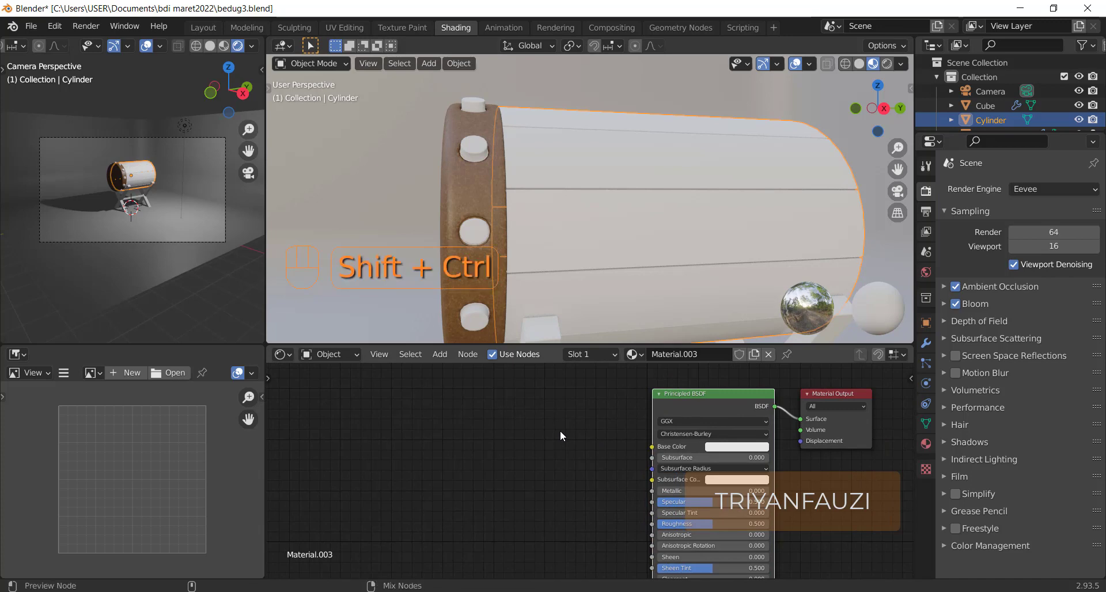
key("ctrl+shift+t")
left_click(396, 104)
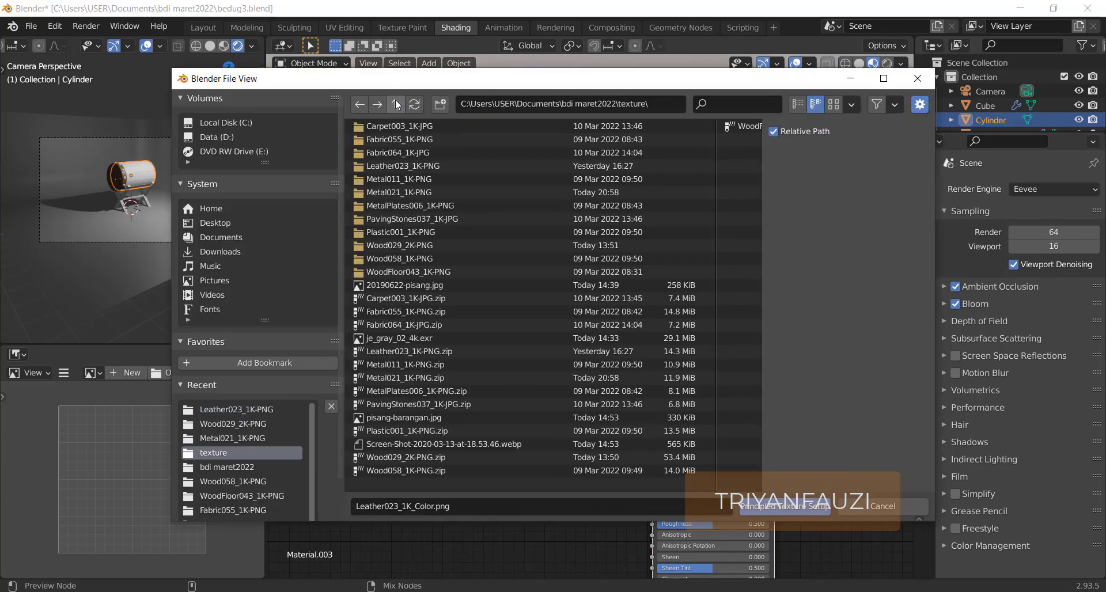
left_click(400, 246)
left_click(833, 104)
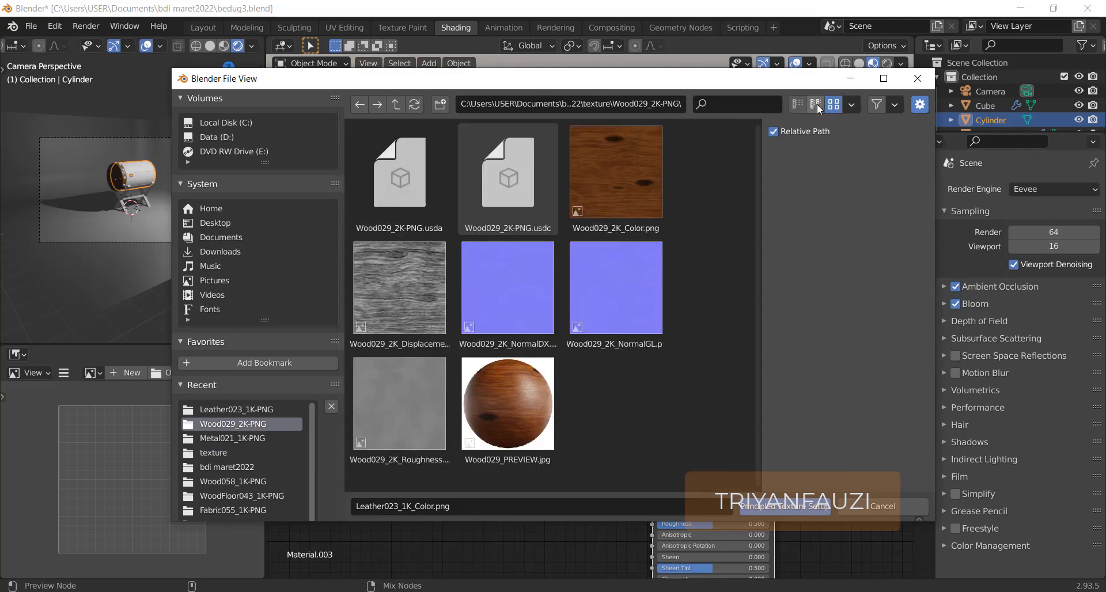
left_click(816, 103)
left_click(439, 153)
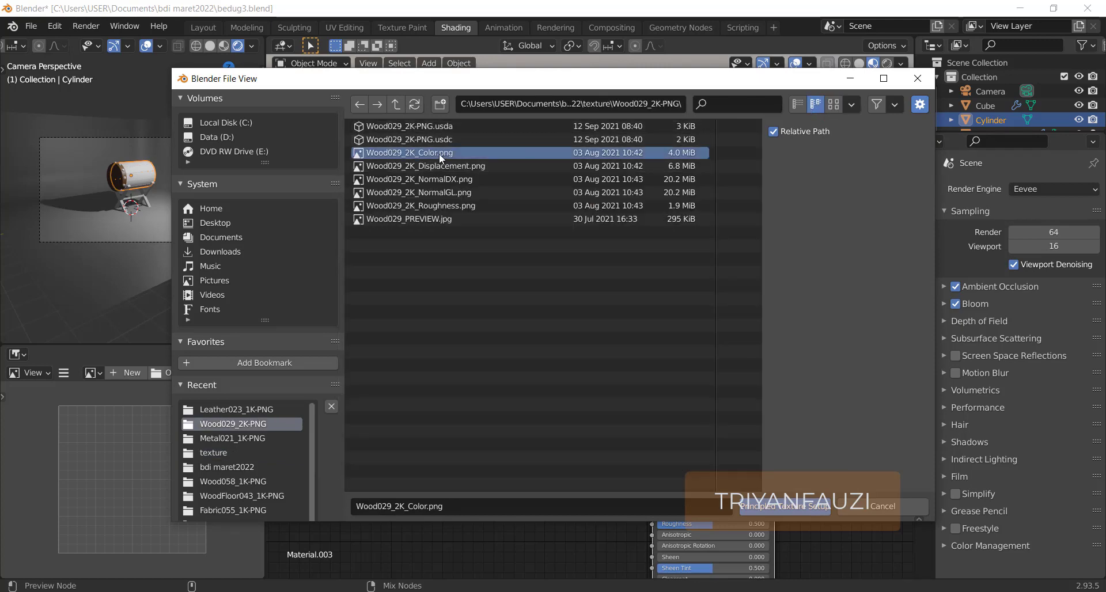
left_click(449, 205, "shift")
left_click(784, 506)
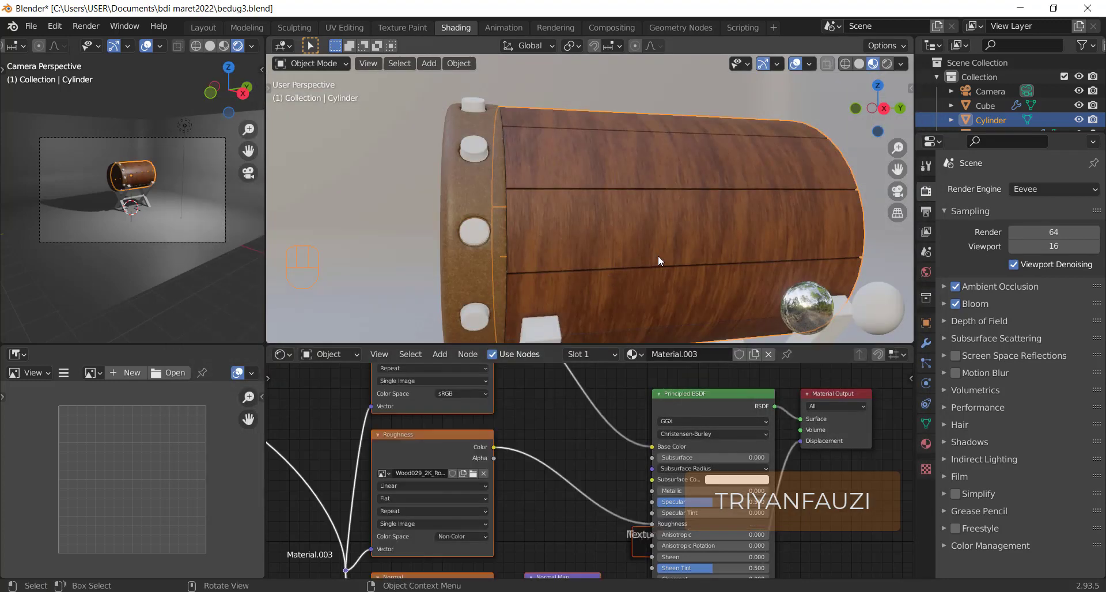
Unwrap the barrel body from the right orthographic view with Project from View so the grain follows the planks
key("KP_3")
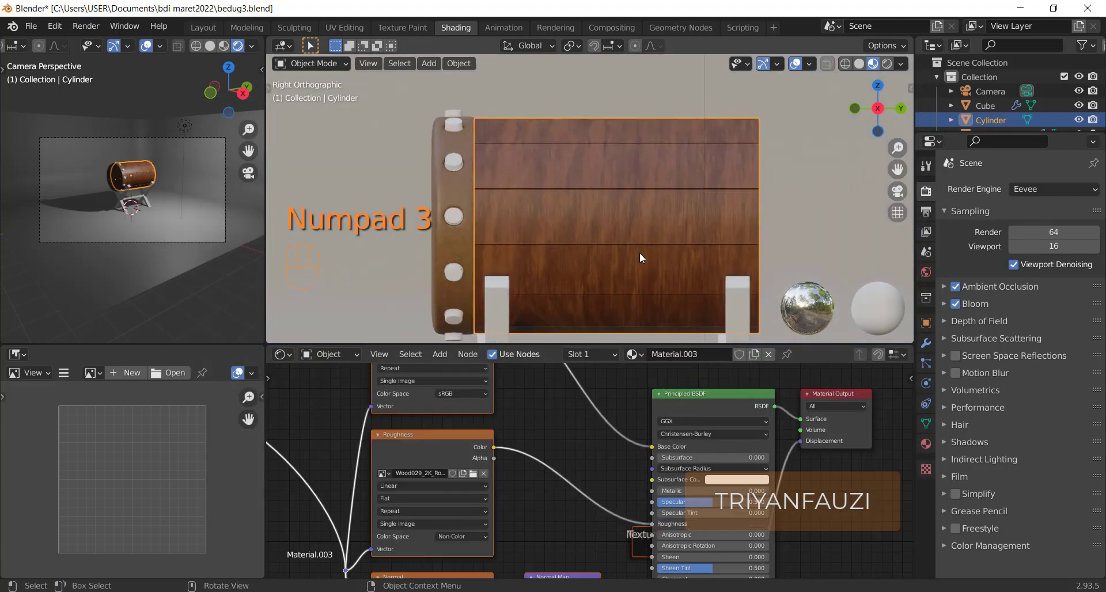
key("Tab")
key("u")
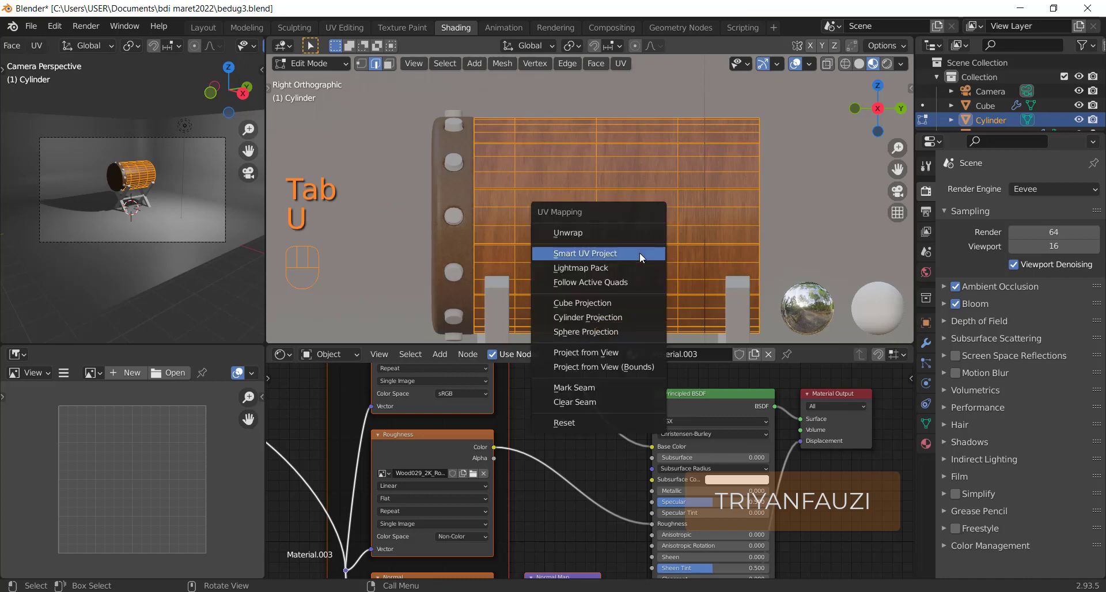
left_click(607, 352)
key("Tab")
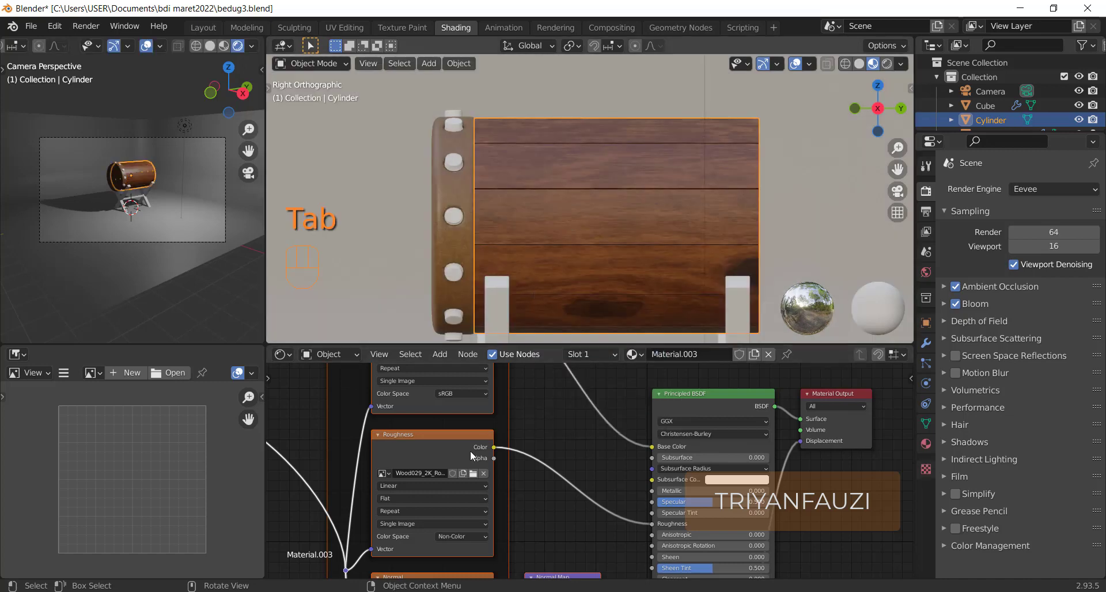
Set the Mapping node's scale to 2 on all three axes for the barrel's wood material
middle_click_drag(506, 474, 854, 492)
middle_click_drag(567, 511, 631, 447)
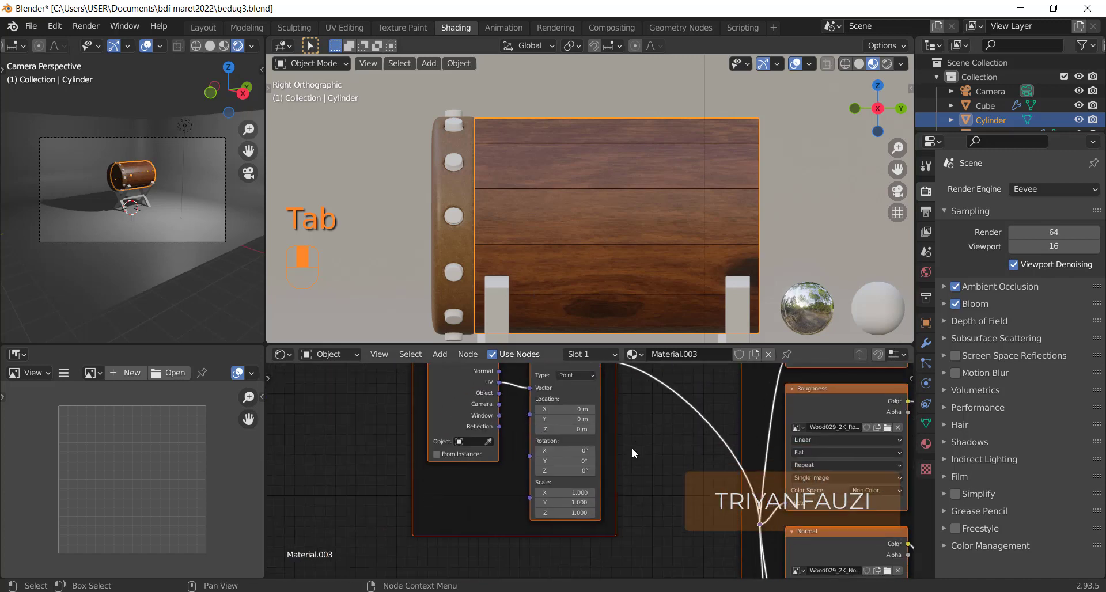
left_click(570, 493)
left_click_drag(572, 493, 572, 512)
type("2")
key("Return")
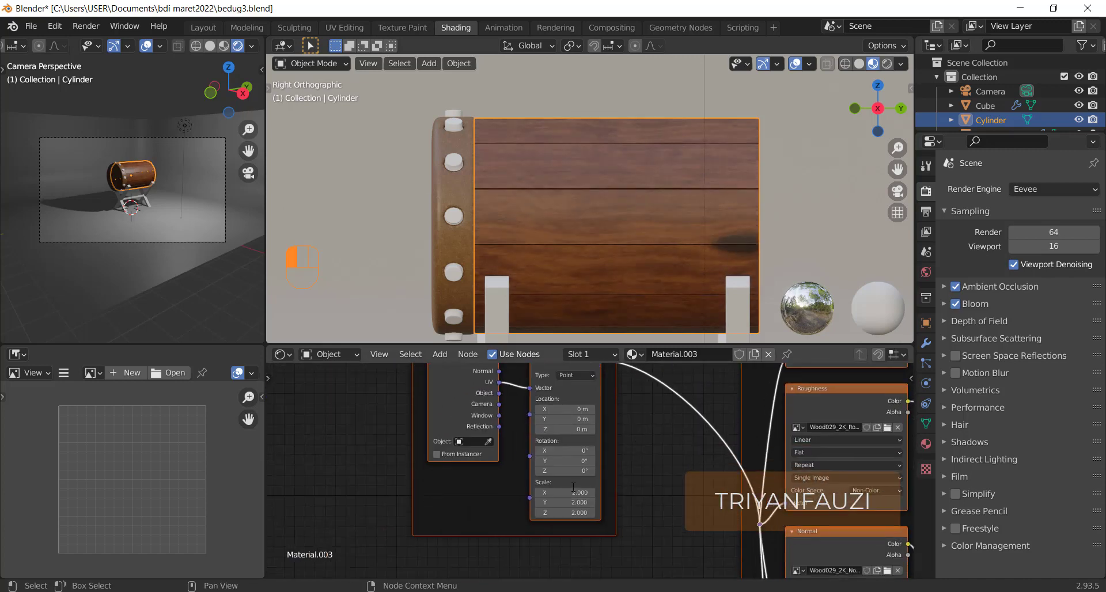
Rename the barrel's material to Material.wood
middle_click_drag(599, 185, 604, 216)
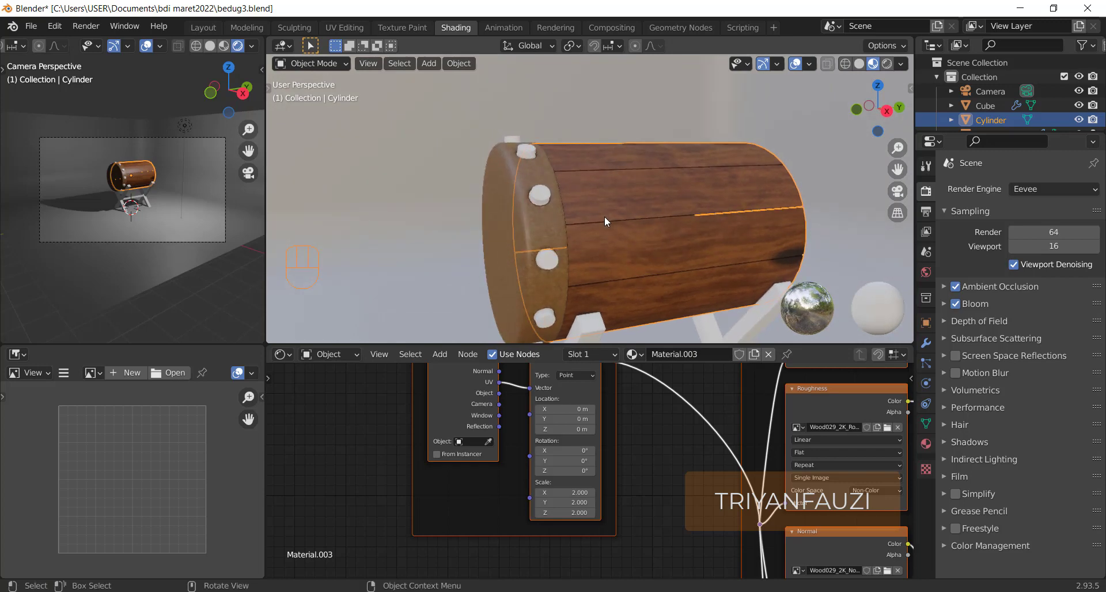
middle_click_drag(659, 243, 621, 341, "shift")
left_click(685, 355)
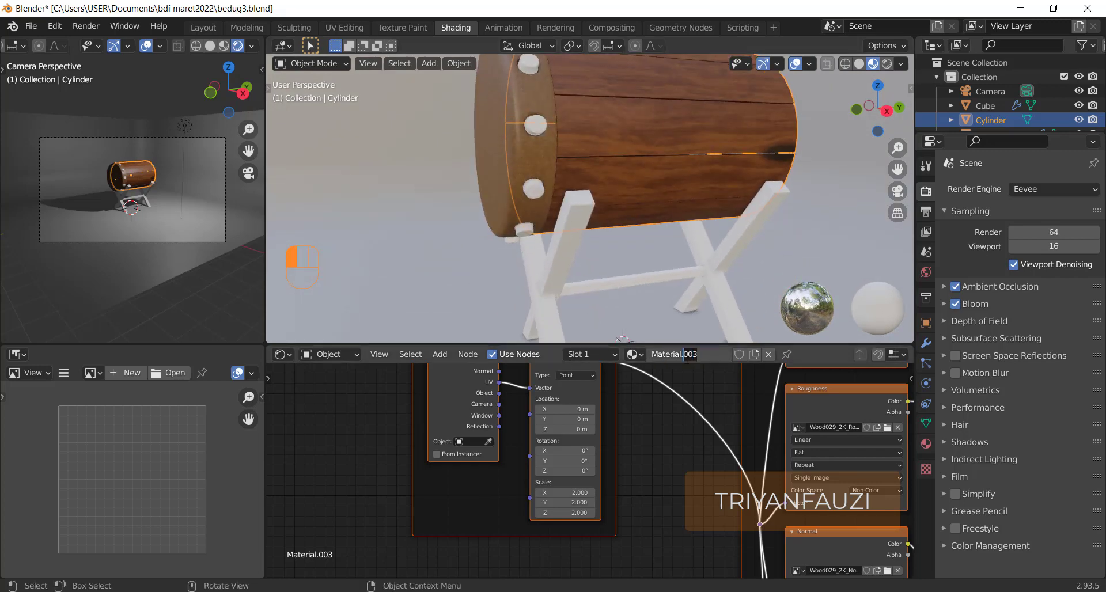
type("wood")
key("Return")
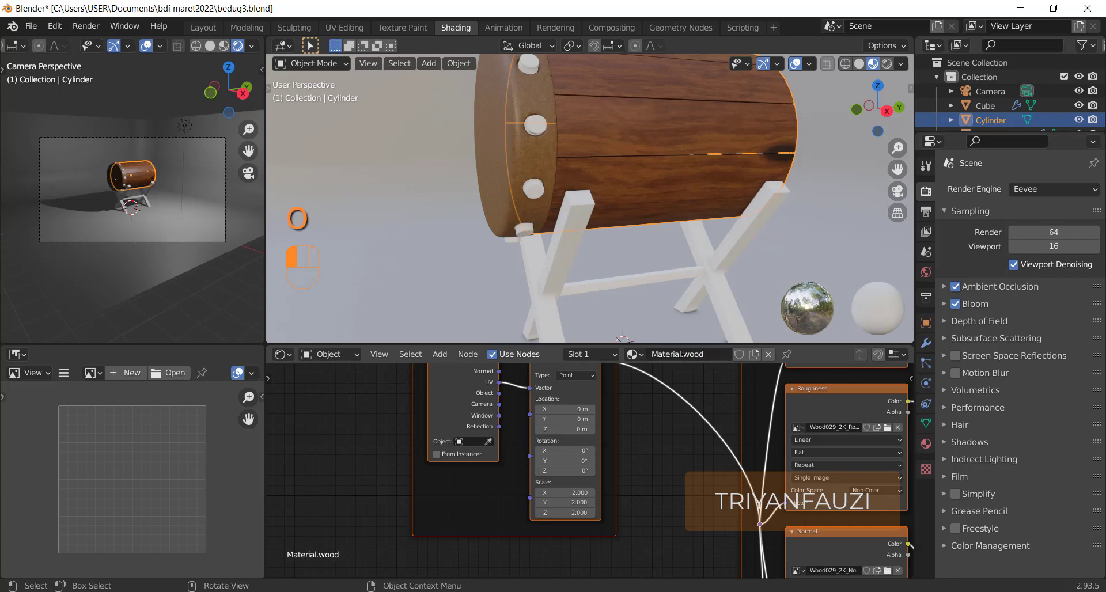
Assign the existing Material.wood to the crossed-leg stand
left_click(742, 240)
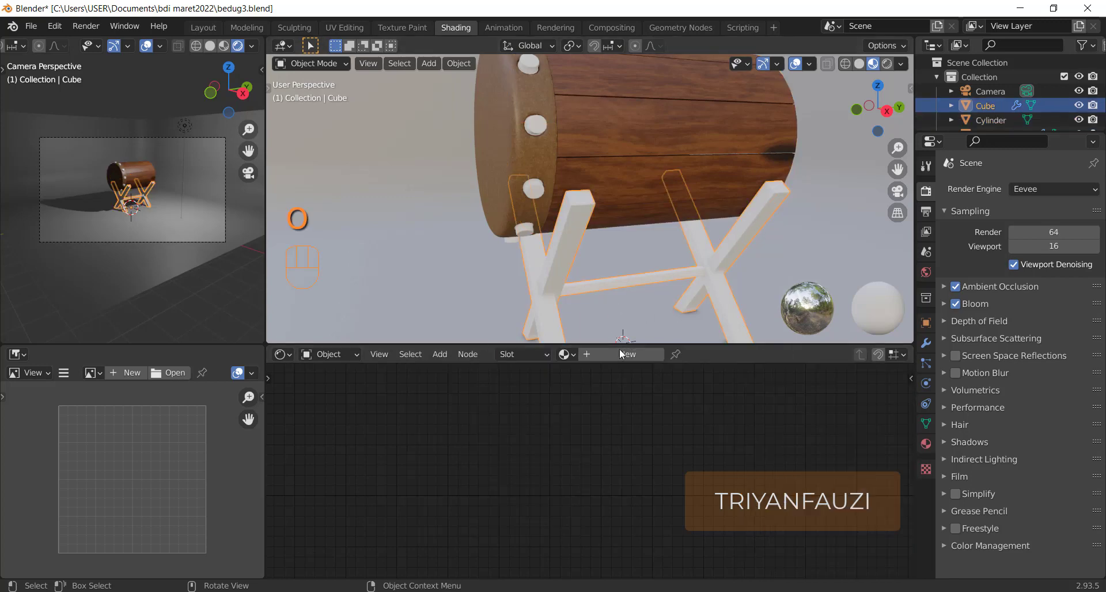
left_click(573, 355)
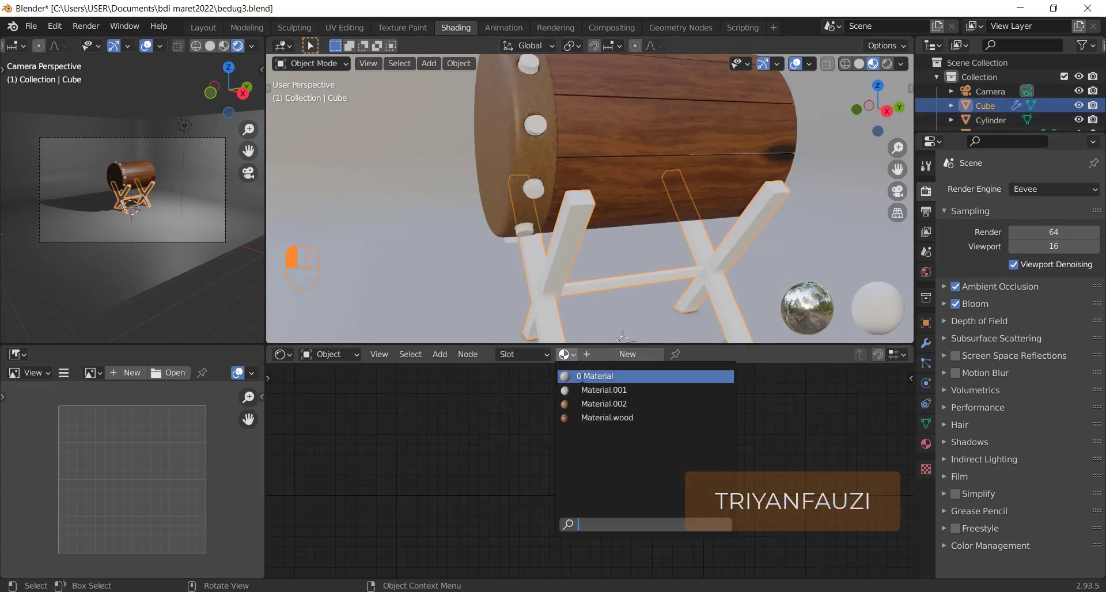
left_click(602, 418)
Unwrap all of the stand's geometry with Smart UV Project at its default settings
scroll(614, 264, "up", 3)
middle_click_drag(614, 264, 615, 226)
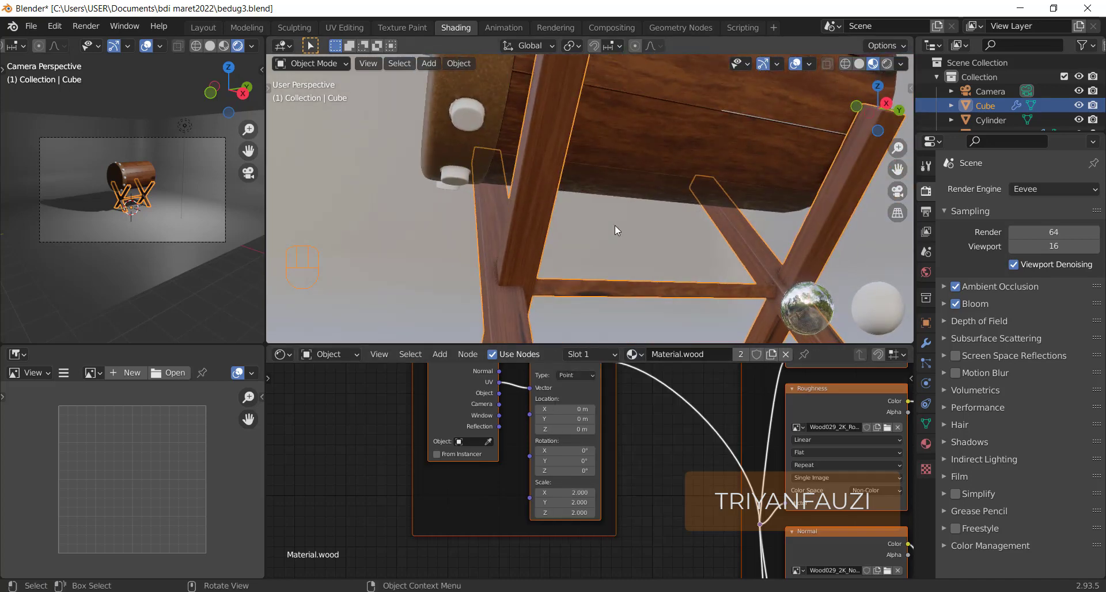
key("KP_3")
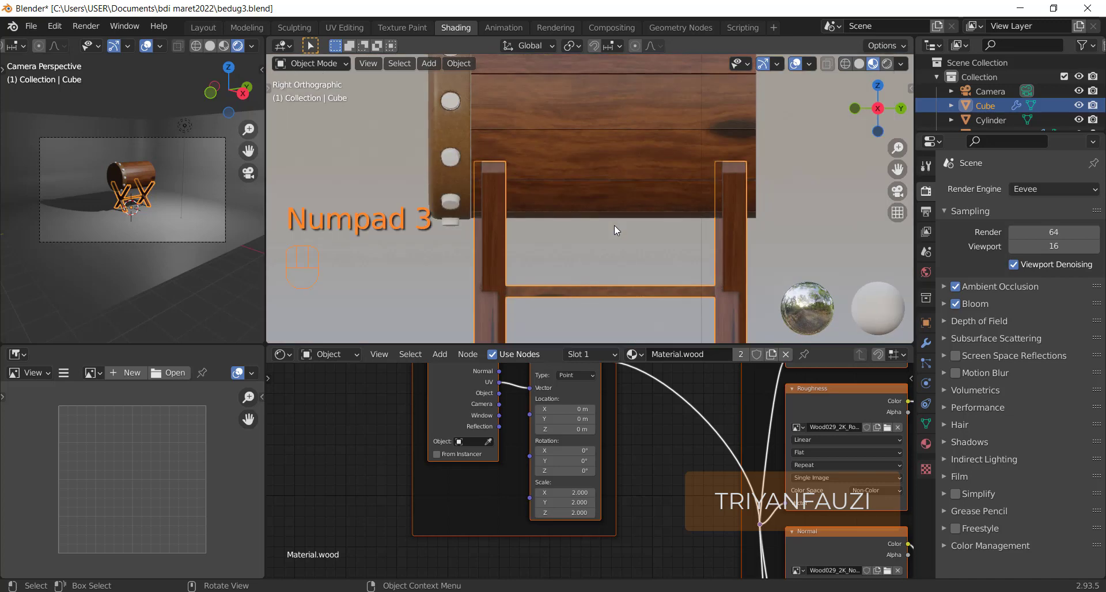
key("Tab")
key("a")
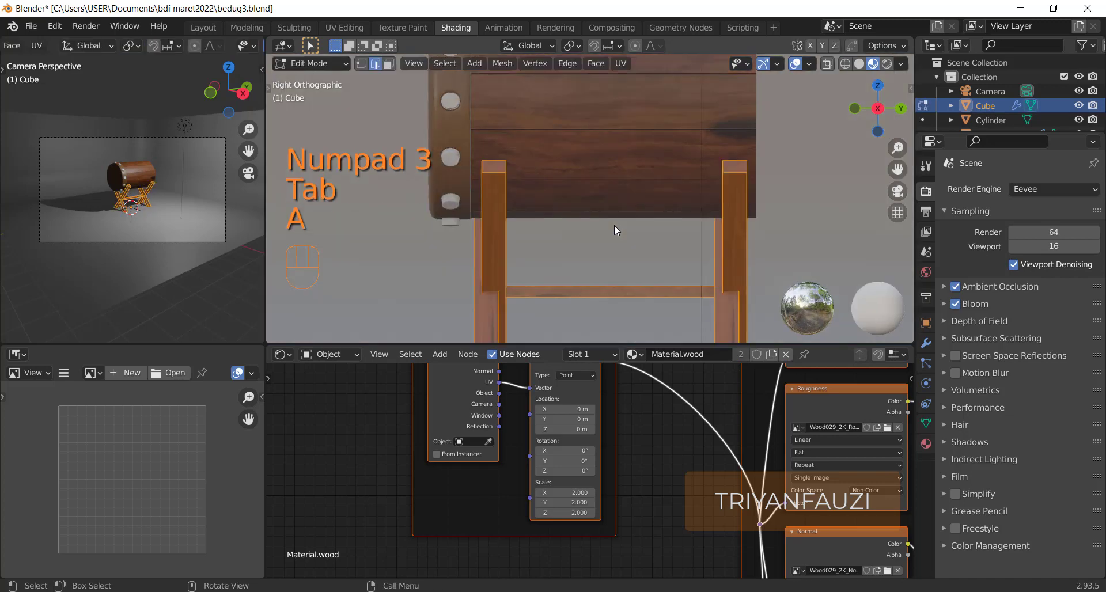
key("y")
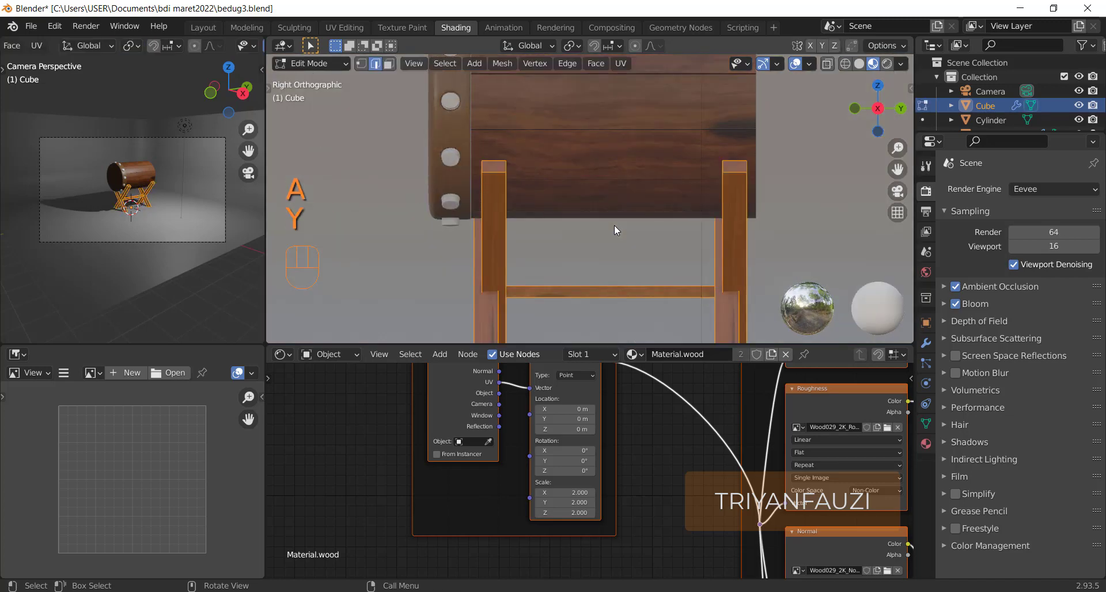
key("a")
key("u")
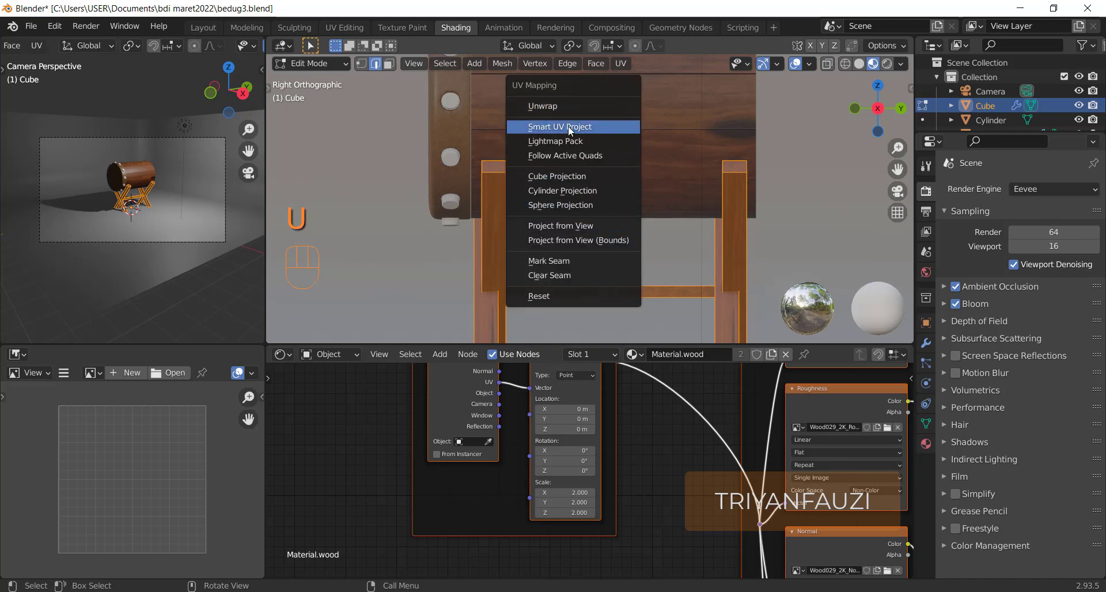
left_click(573, 127)
left_click(603, 241)
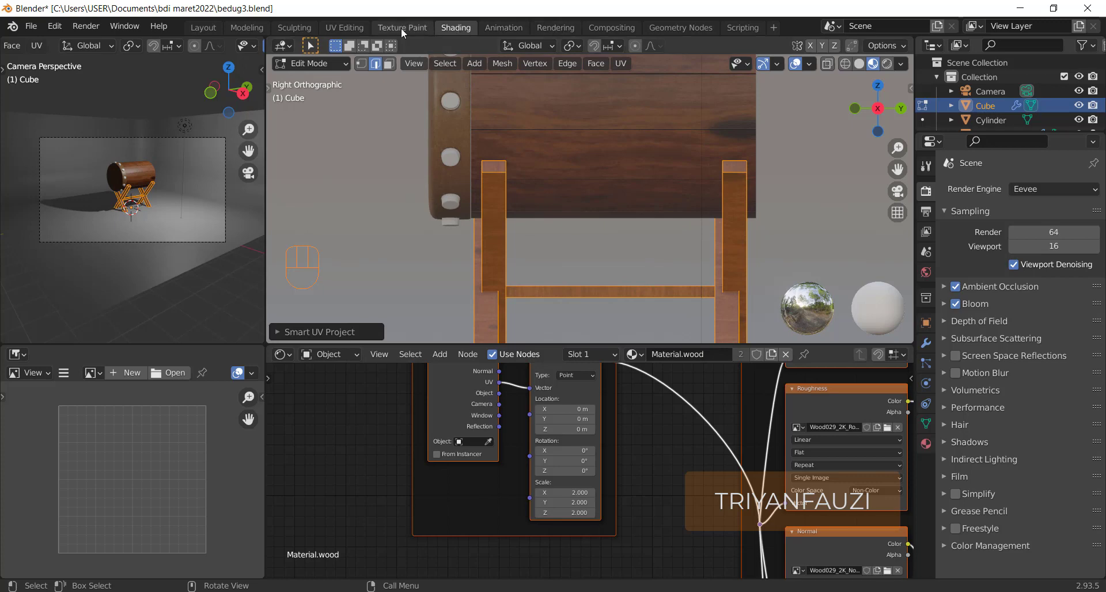
Rotate all of the stand's UV islands by 90° in the UV Editing workspace, move them up over the wood texture, and return to Shading
left_click(354, 28)
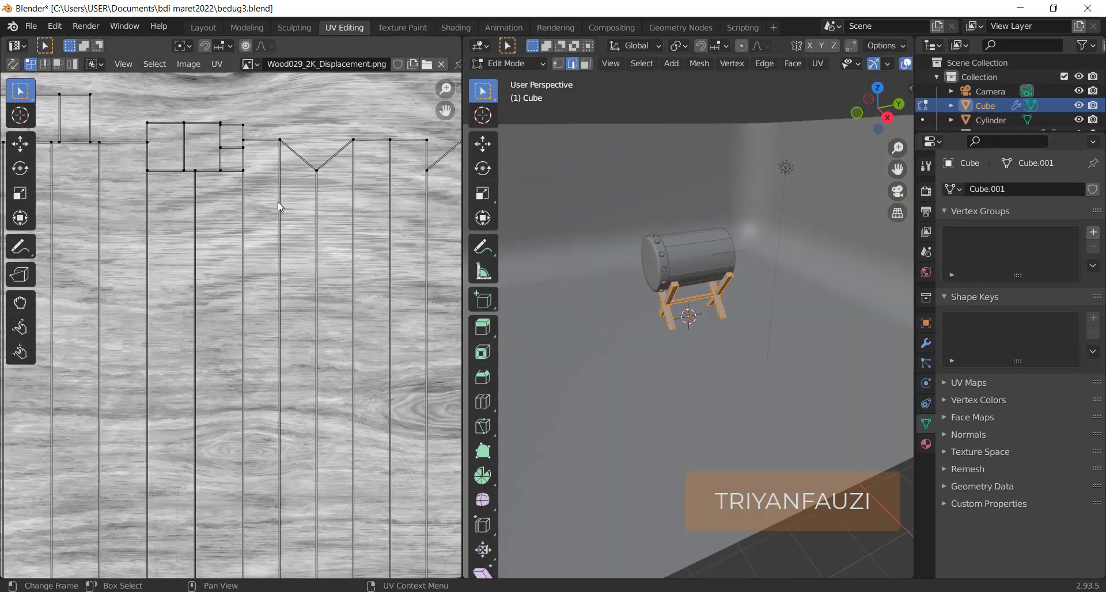
scroll(278, 202, "down", 5)
key("a")
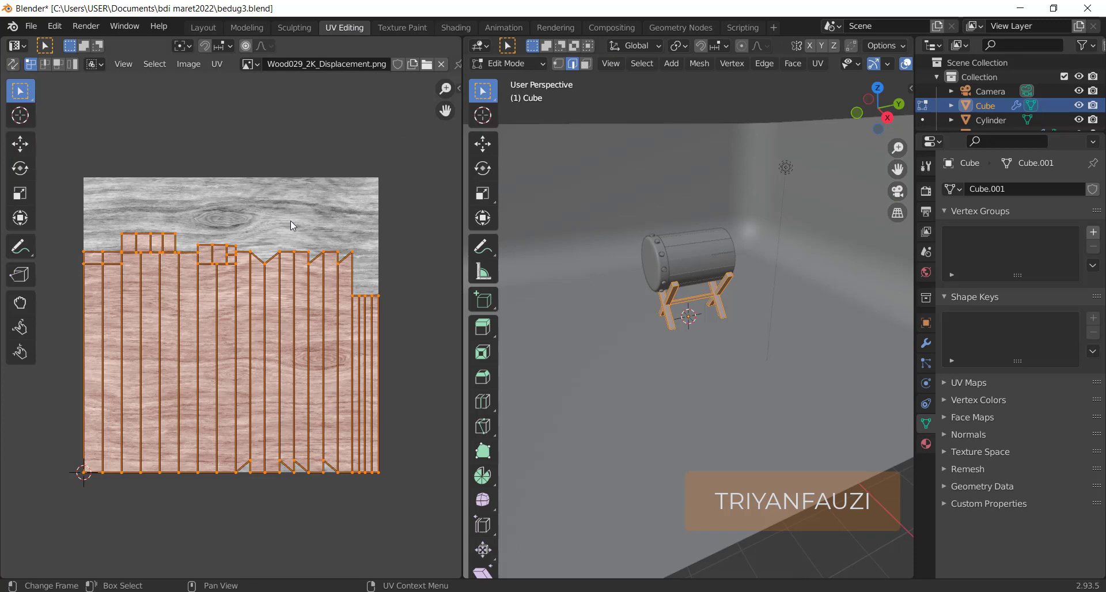
type("r90")
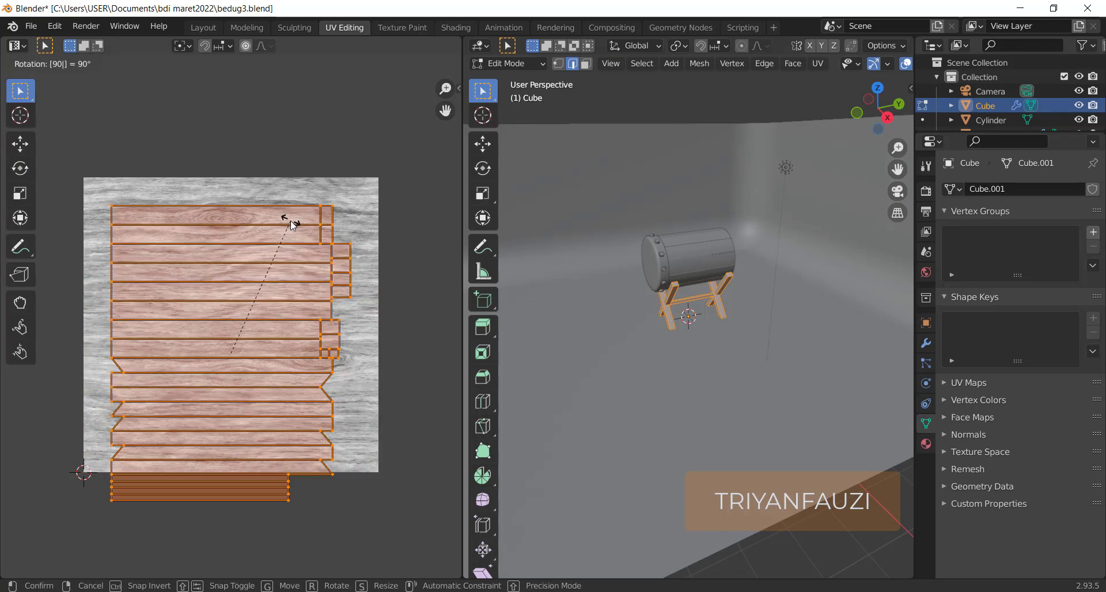
key("Return")
key("g")
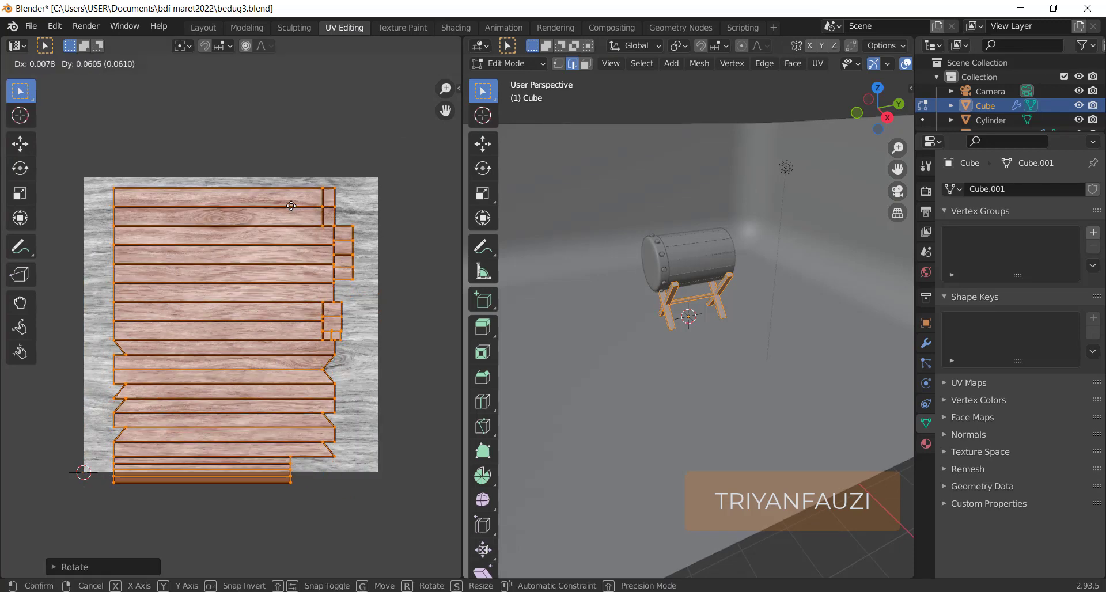
left_click(308, 164)
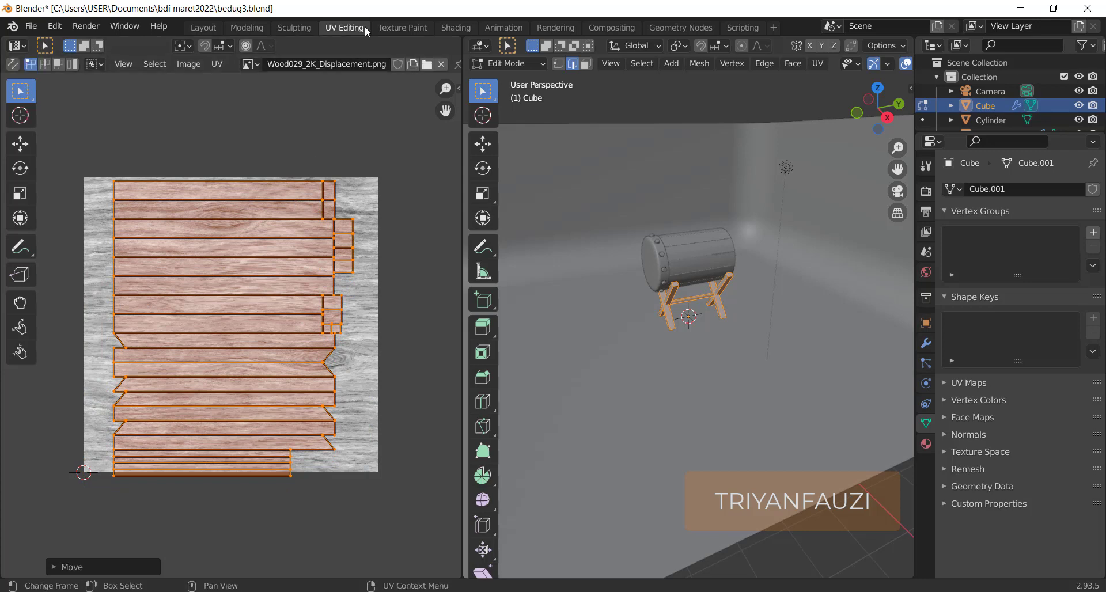
left_click(462, 26)
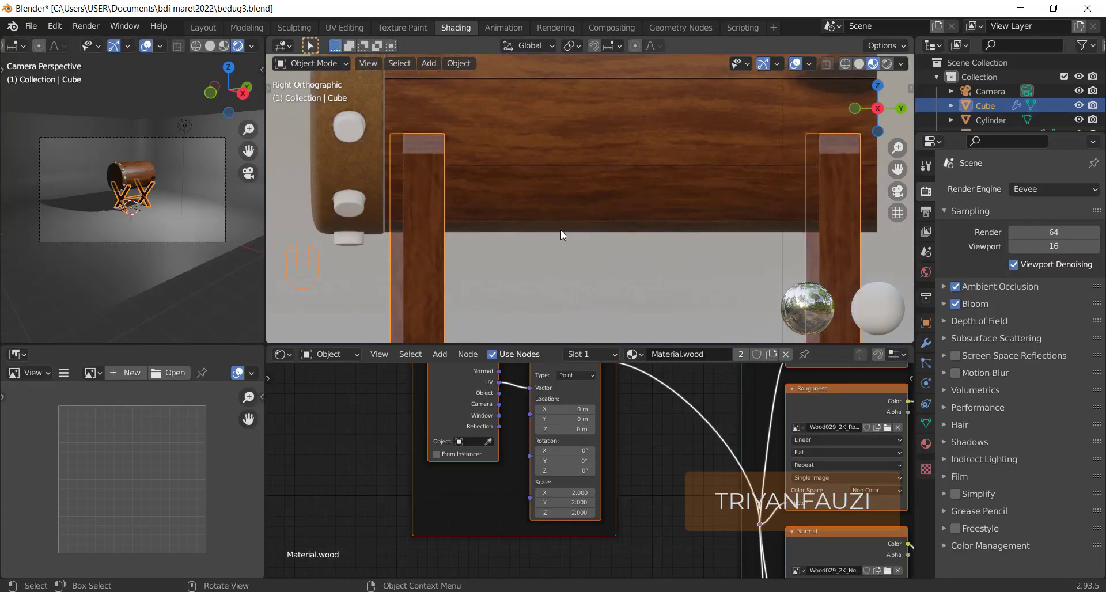
Create a new material for the metal studs around the drumhead
middle_click_drag(561, 230, 543, 253)
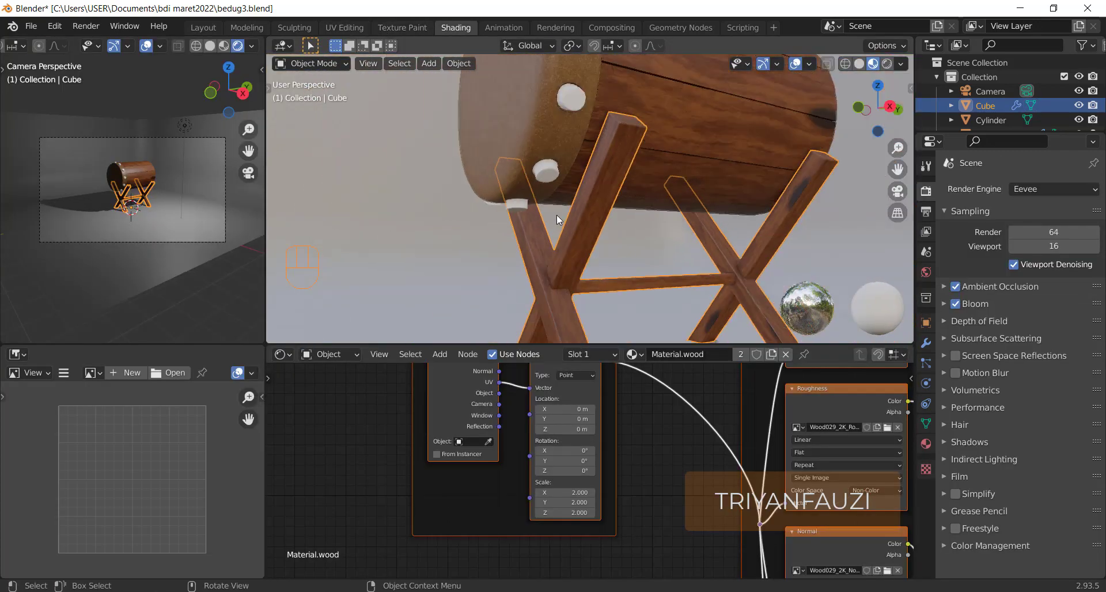
key("Tab")
key("Tab")
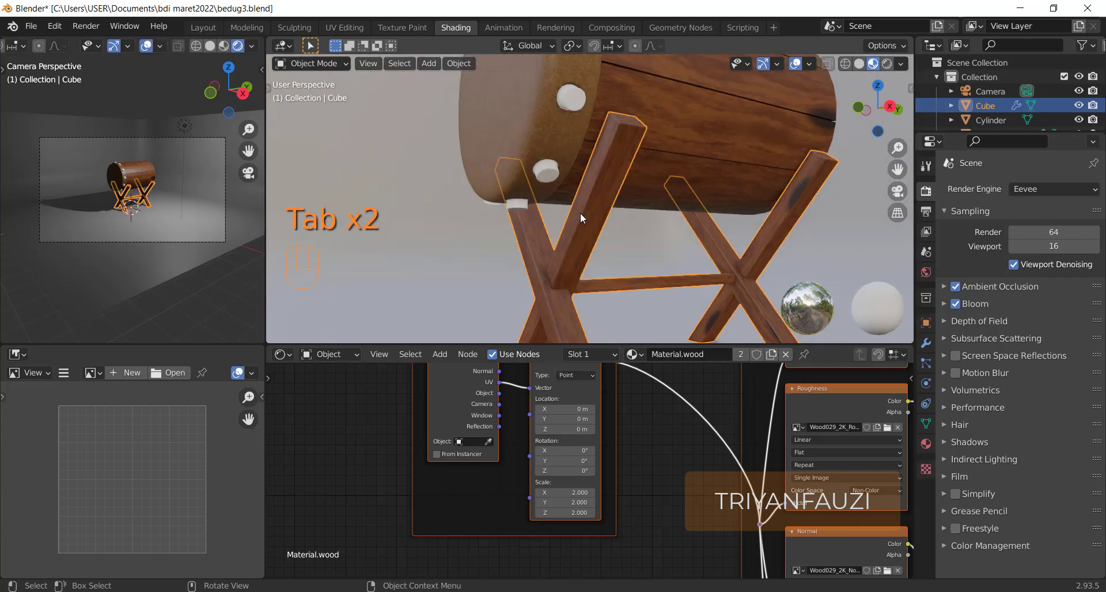
middle_click_drag(580, 212, 548, 154)
left_click(547, 149)
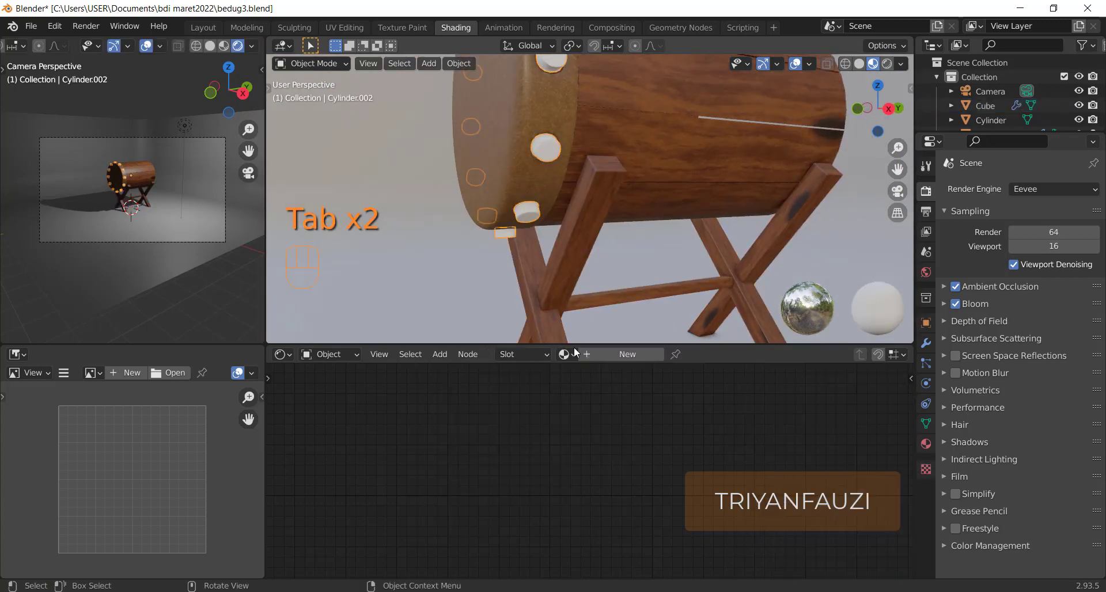
left_click(602, 354)
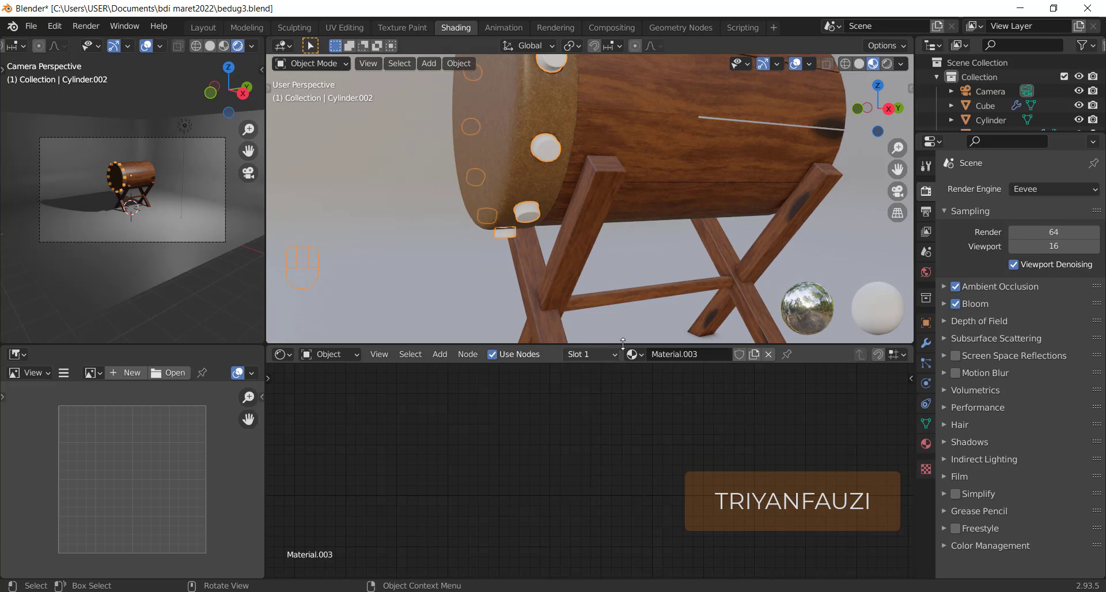
left_click(703, 355)
left_click_drag(701, 355, 685, 356)
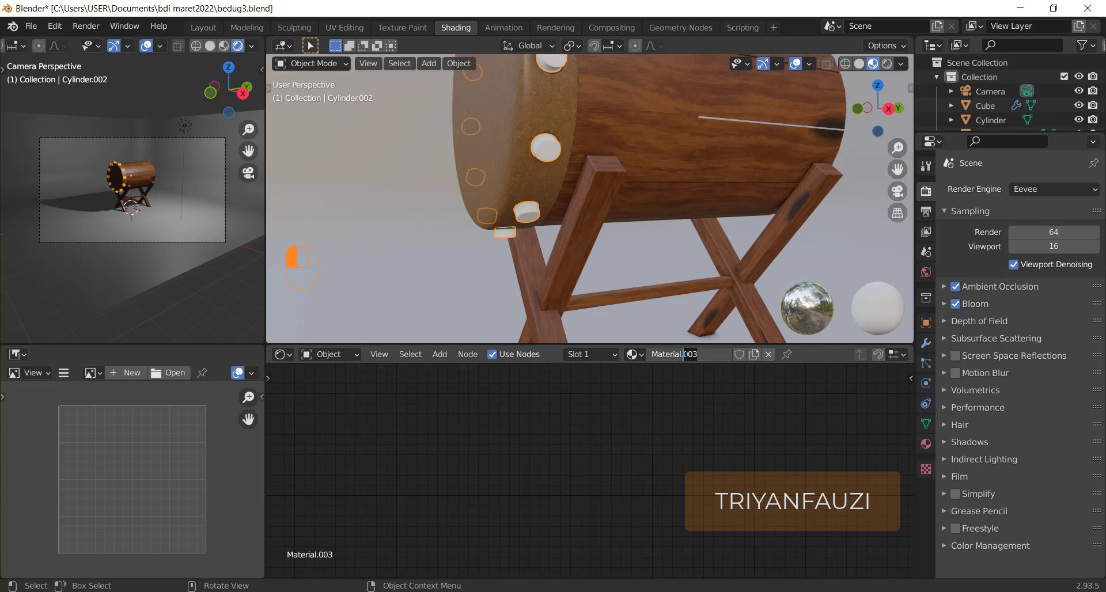
left_click(766, 418)
Run Principled Texture Setup on the studs' shader with the Metal021_1K Color, Displacement, Metalness, NormalDX, NormalGL and Roughness PNG maps from the Metal021_1K-PNG folder
middle_click_drag(696, 423, 478, 404)
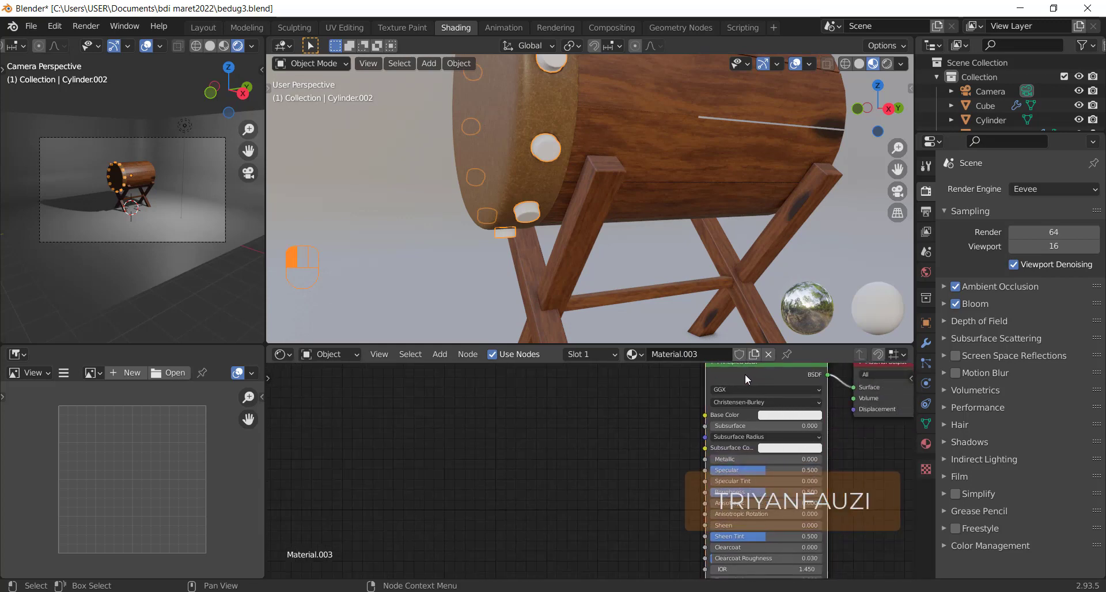
key("ctrl+shift+t")
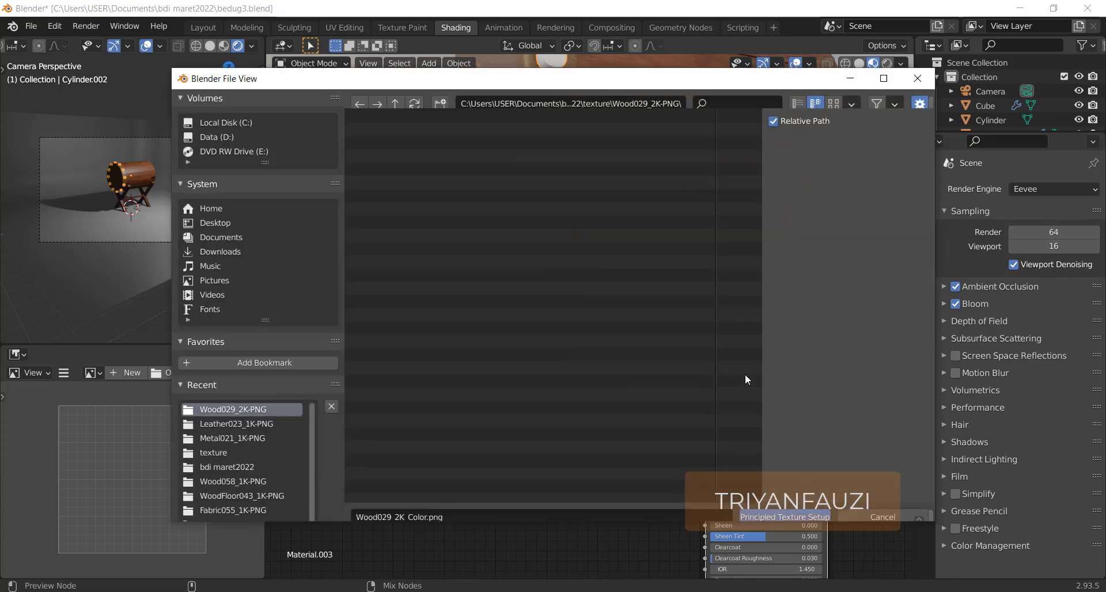
left_click(397, 104)
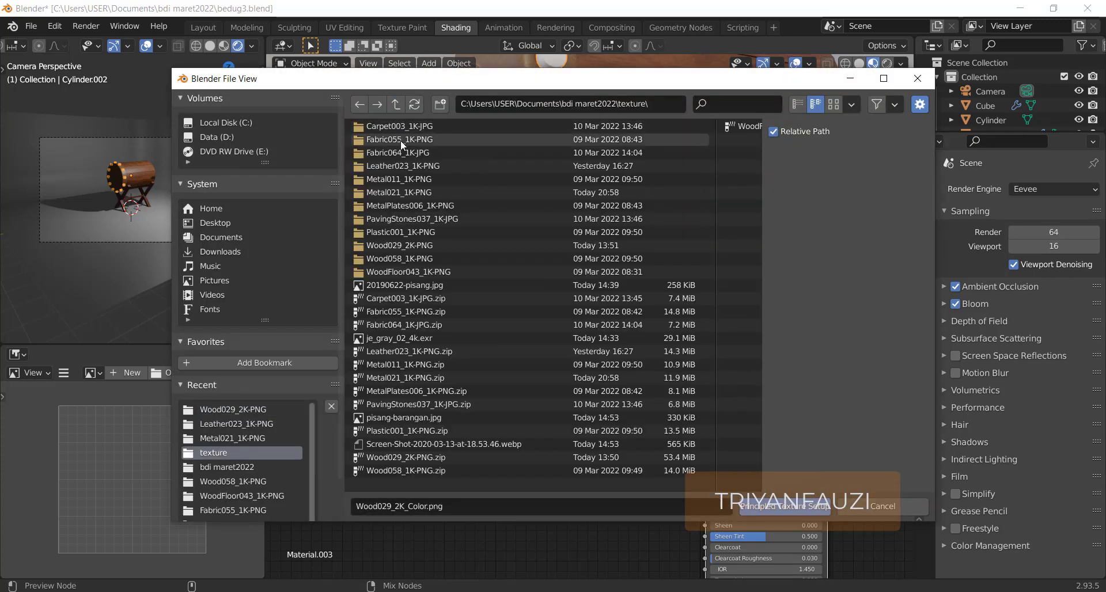
double_click(412, 190)
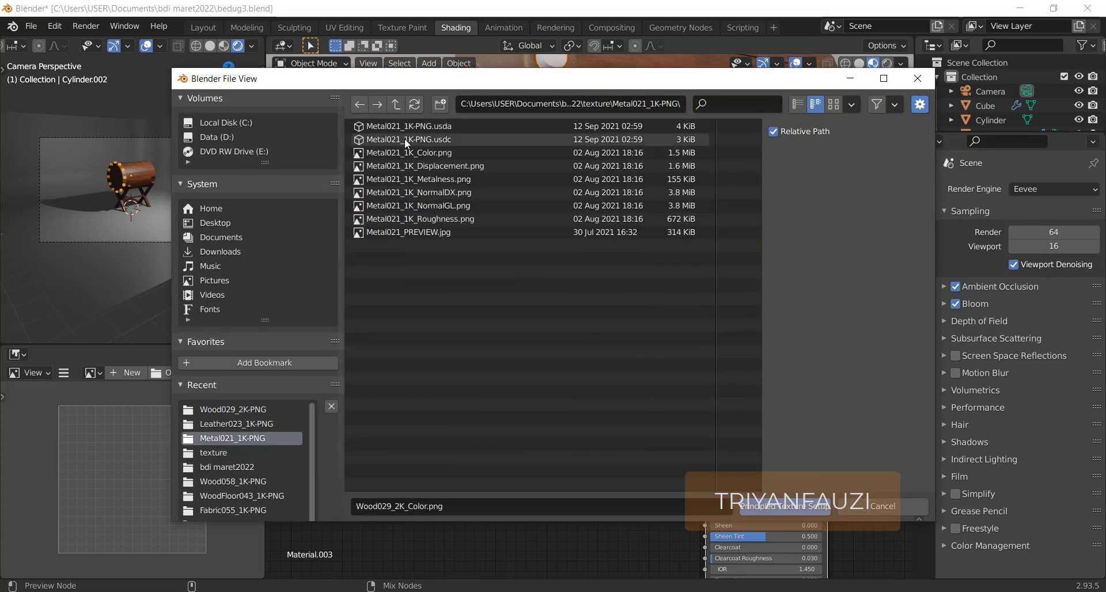
left_click(833, 105)
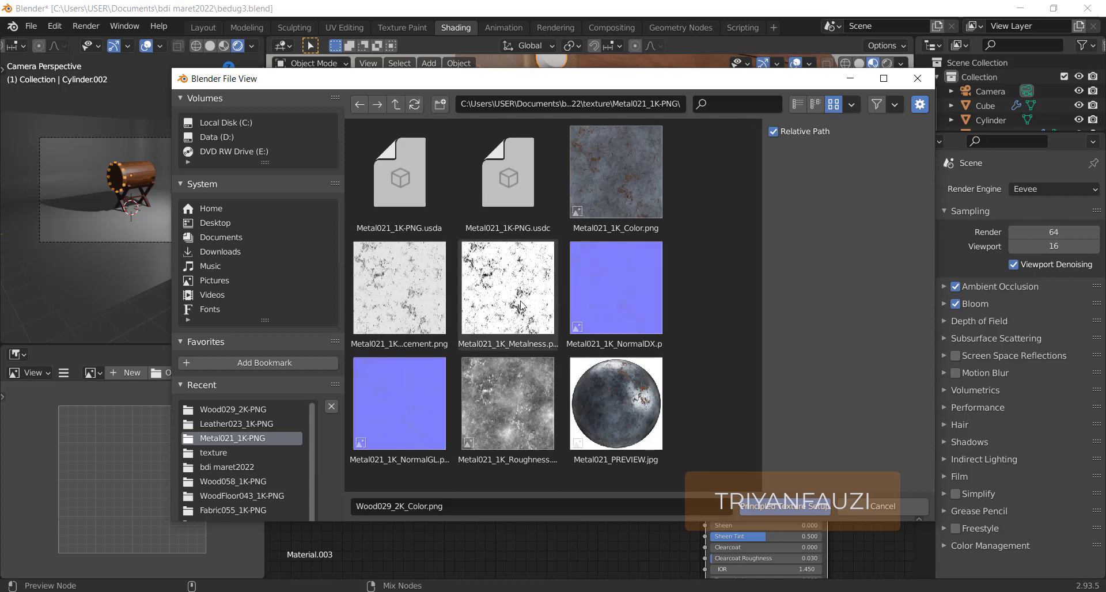
left_click(818, 103)
left_click(426, 152)
left_click(447, 219, "shift")
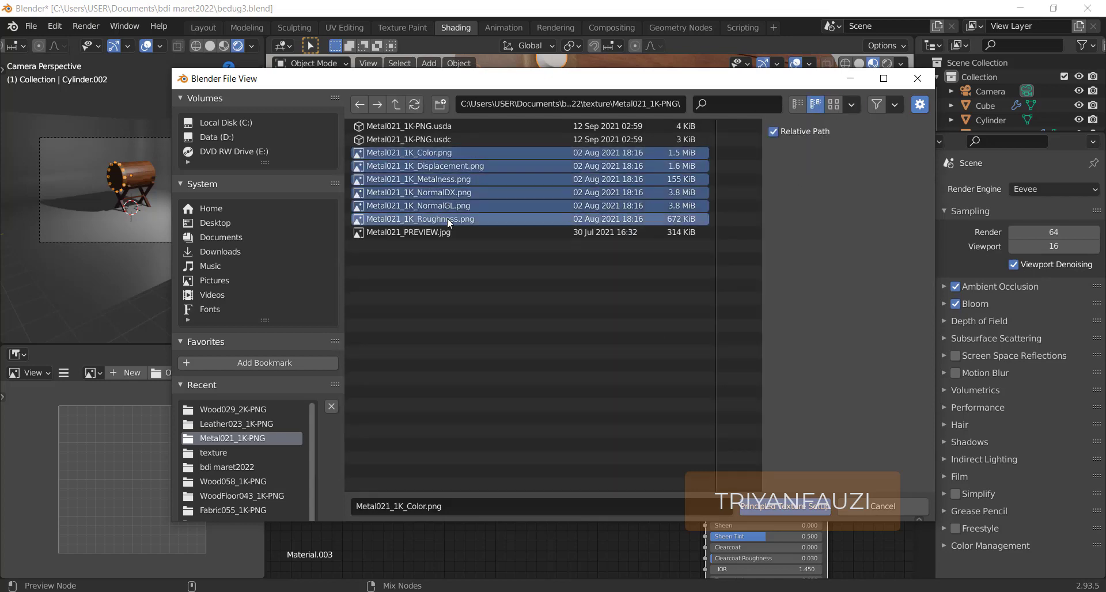
left_click(815, 511)
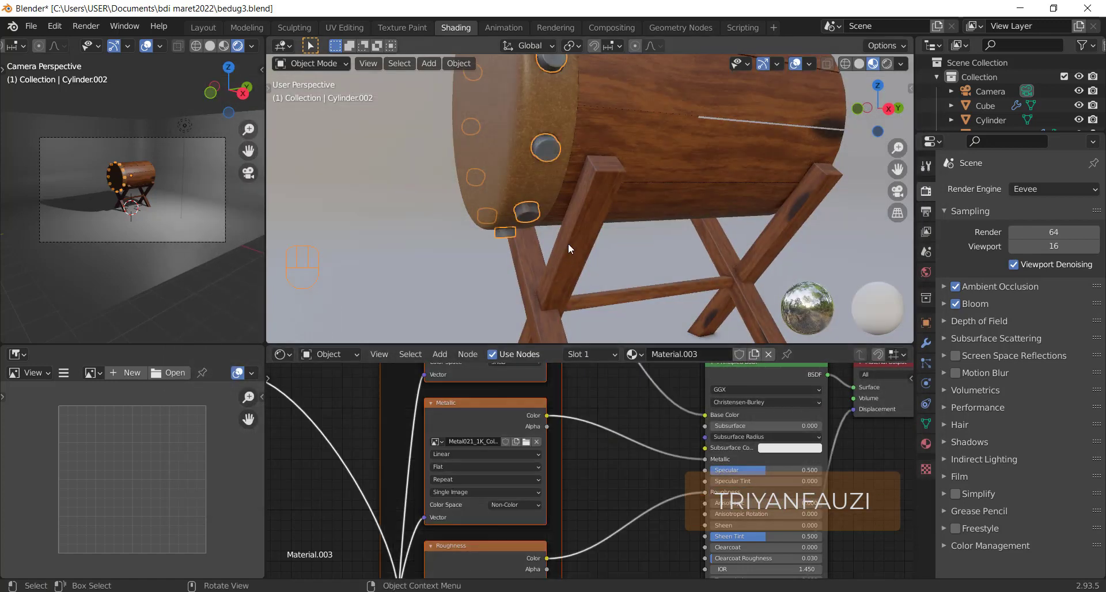
Unwrap all of the studs' geometry with Smart UV Project at its default settings and return to Object Mode
scroll(562, 161, "up", 5)
scroll(531, 158, "down", 3)
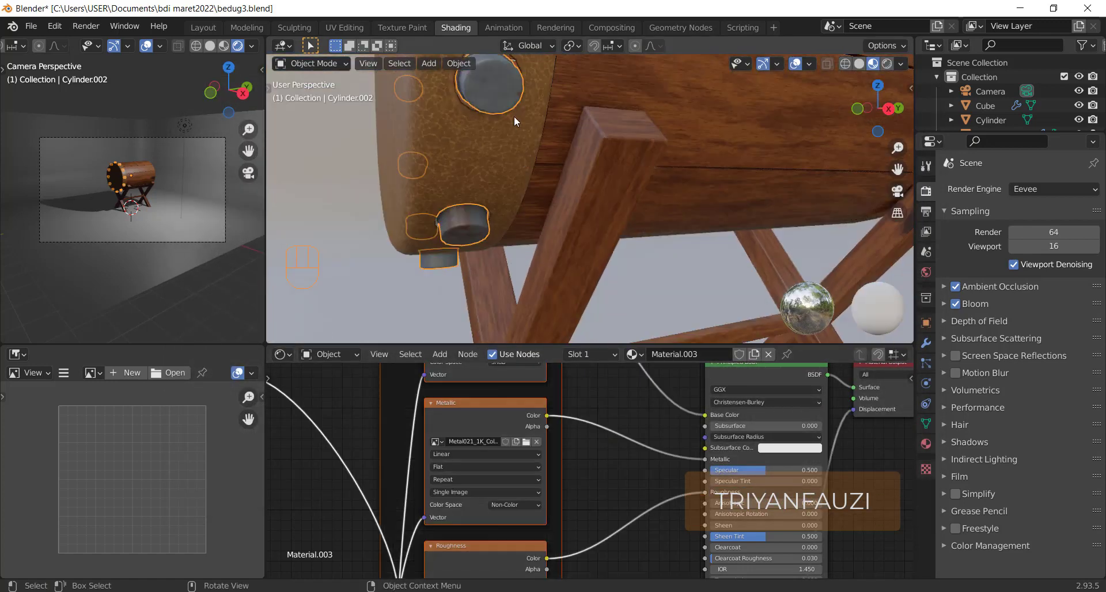
key("Tab")
key("a")
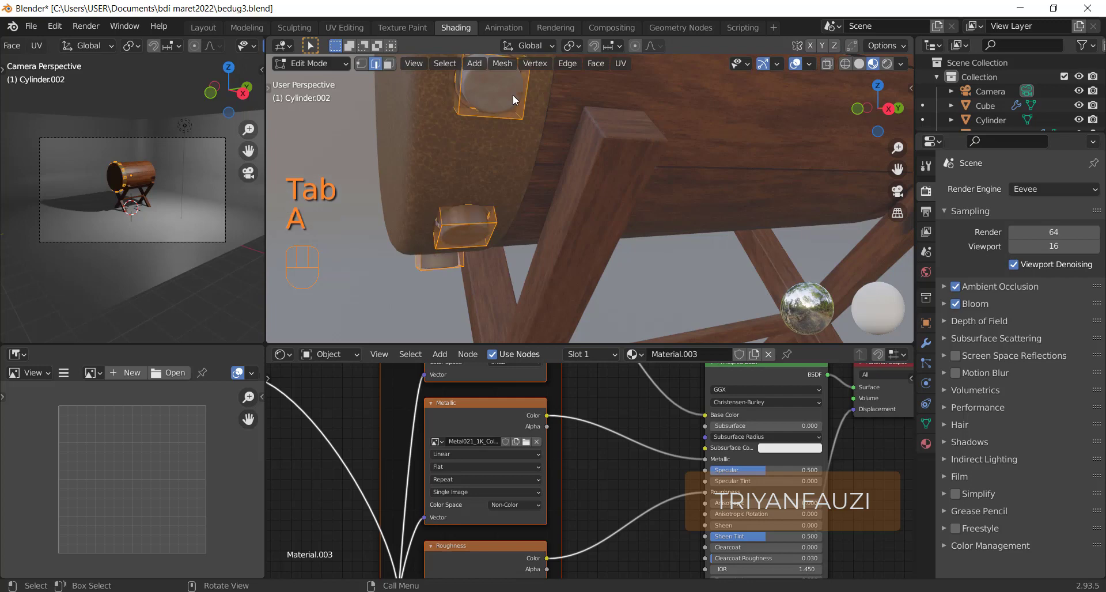
key("u")
left_click(512, 95)
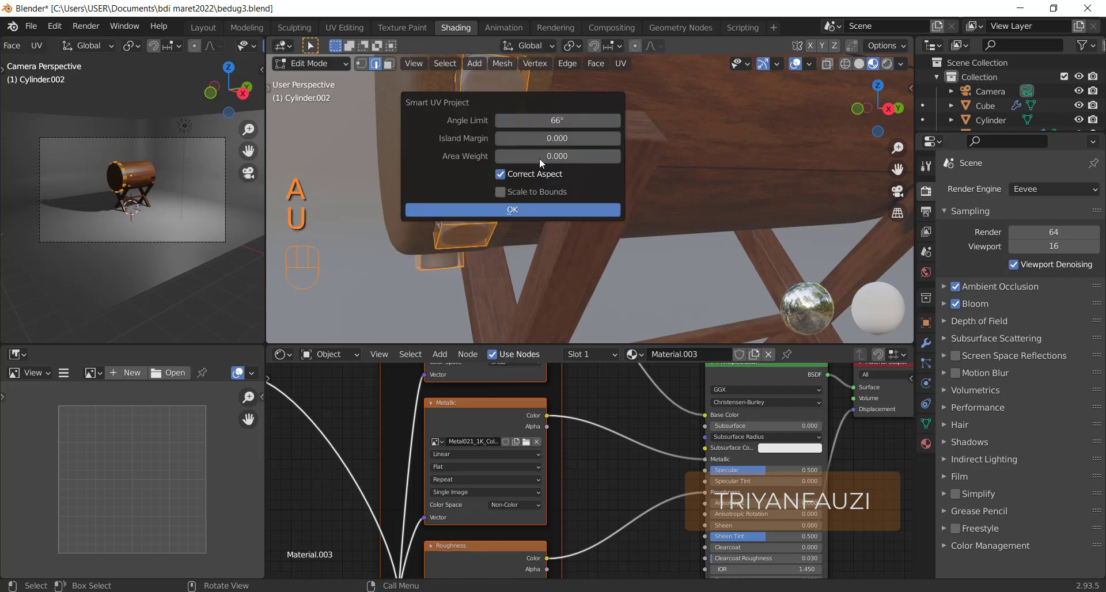
left_click(550, 206)
key("Tab")
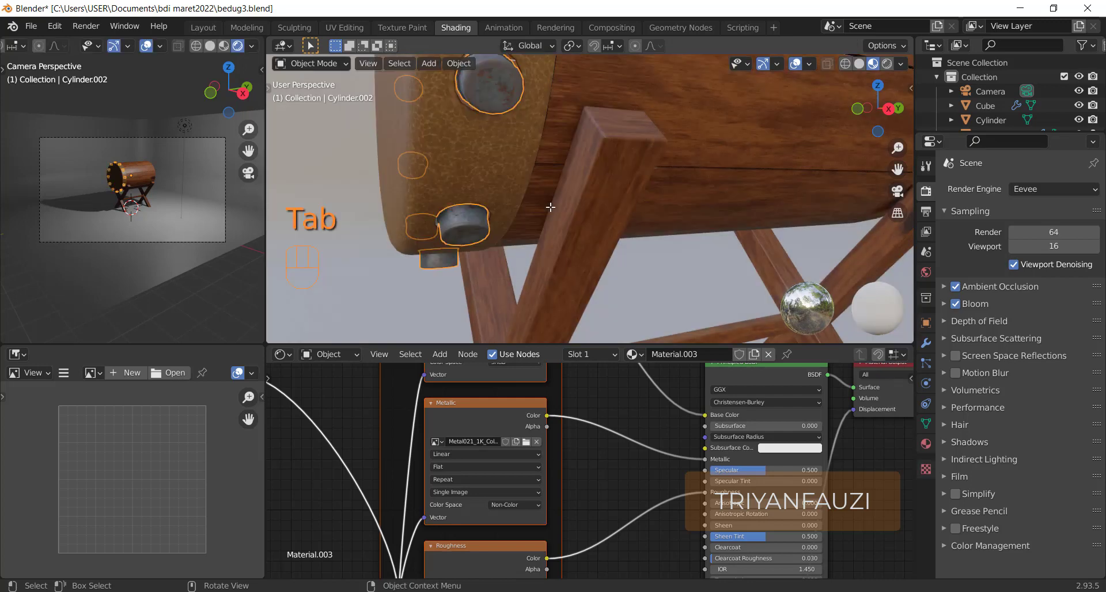
Rename the studs' material to Material.metal
scroll(562, 237, "down", 5)
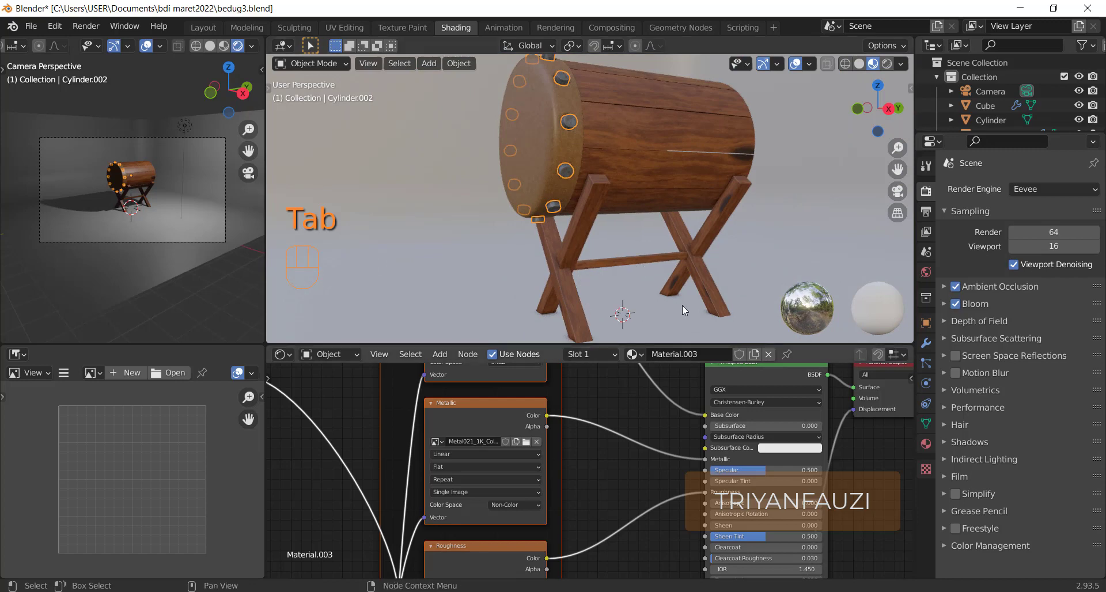
middle_click_drag(714, 270, 741, 263)
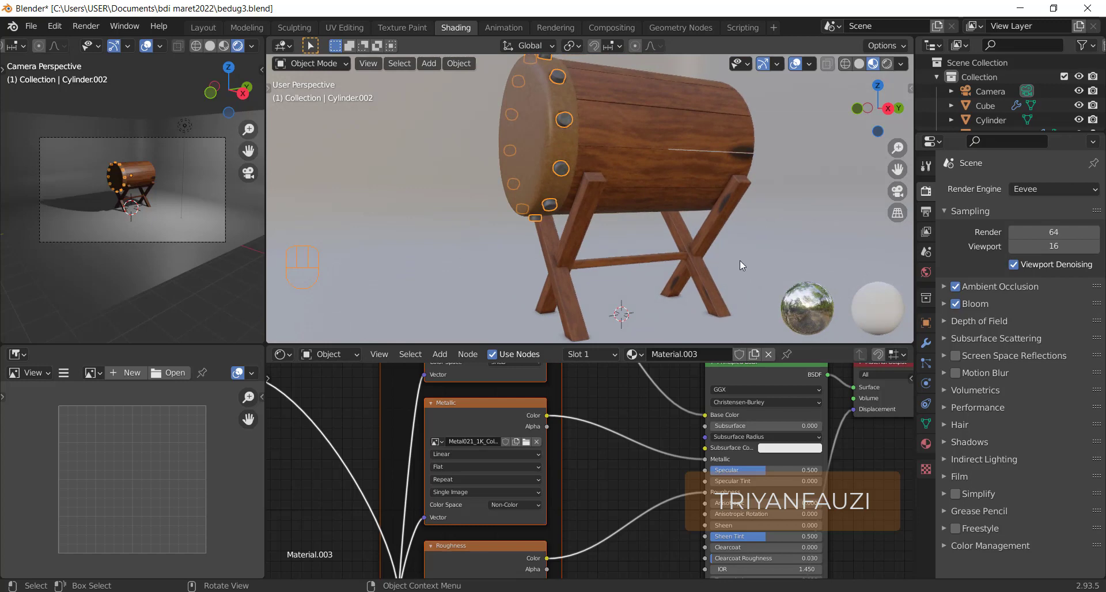
left_click(680, 354)
left_click(684, 354)
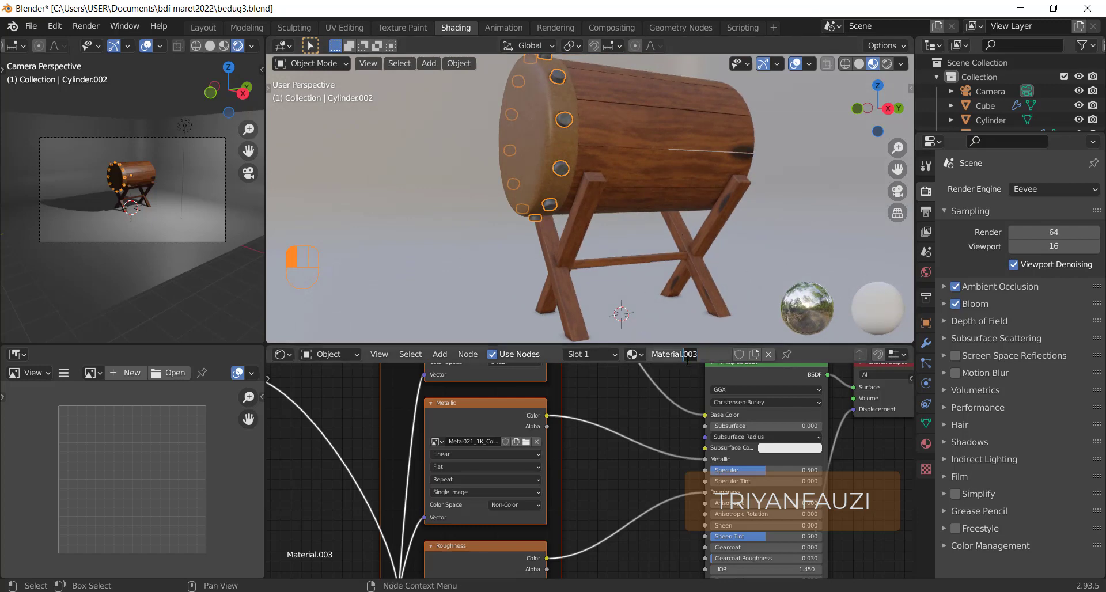
key("Delete")
key("Delete")
key("Delete")
type("metal")
key("Return")
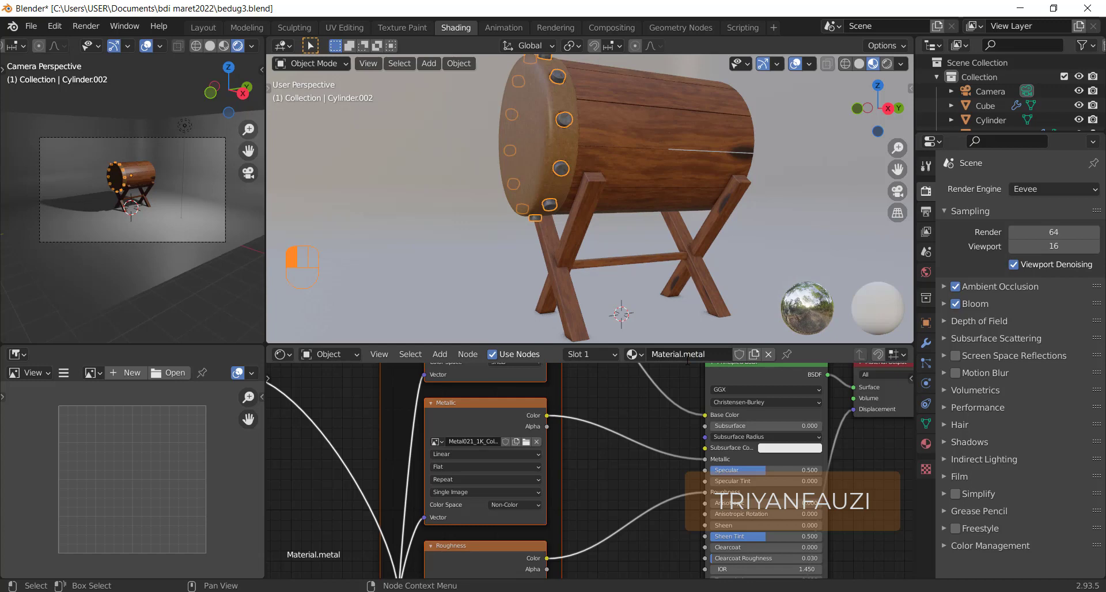
Go to the Layout workspace and split the 3D viewport in two, with a rendered camera view beside a solid-shaded working view
scroll(669, 209, "down", 3)
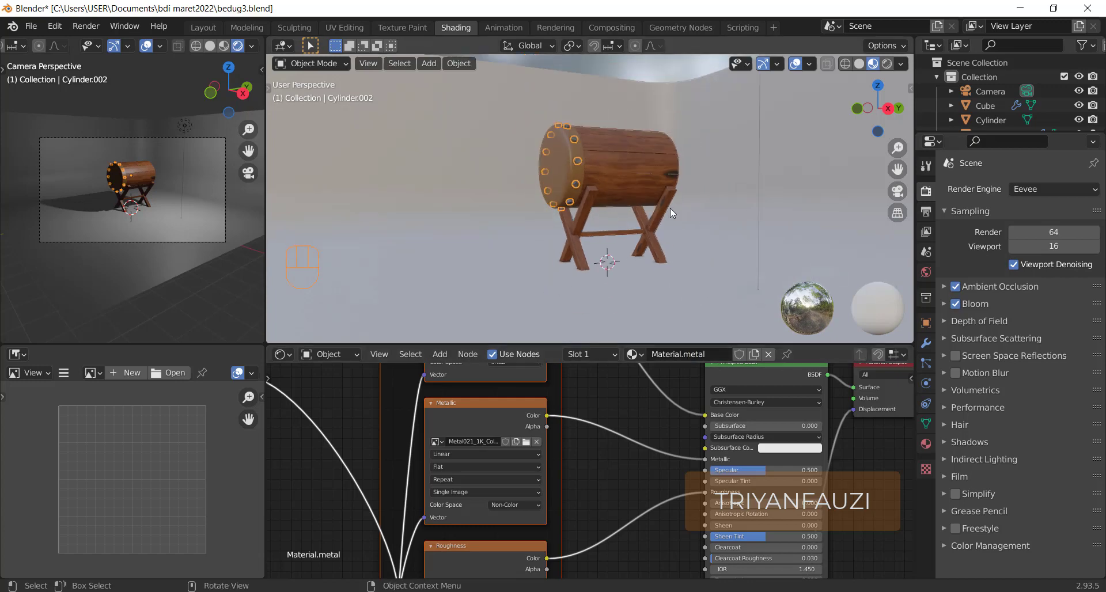
left_click(202, 27)
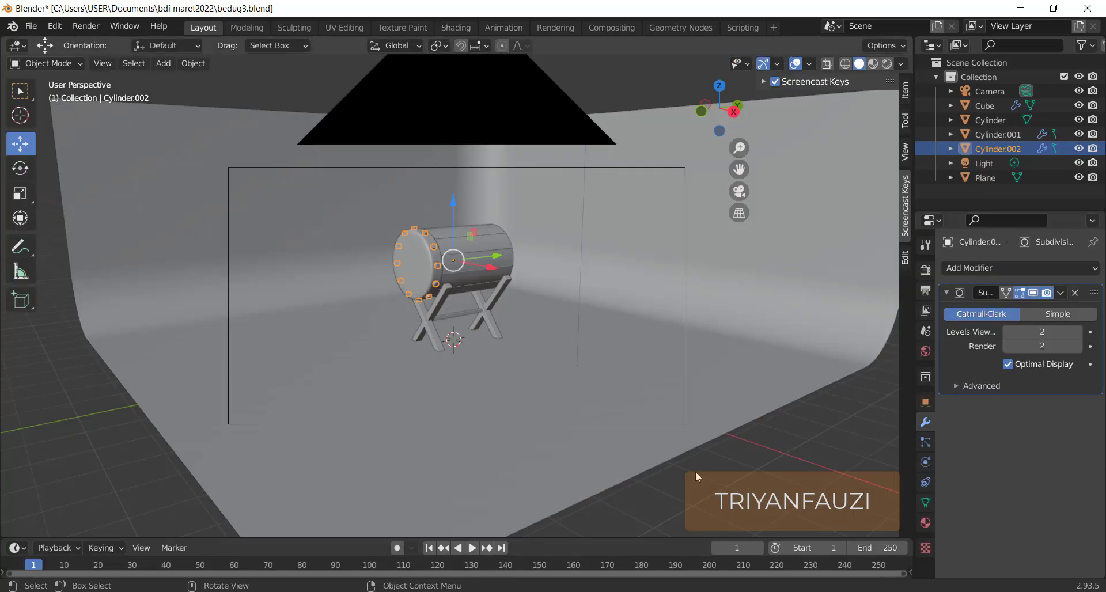
left_click(887, 63)
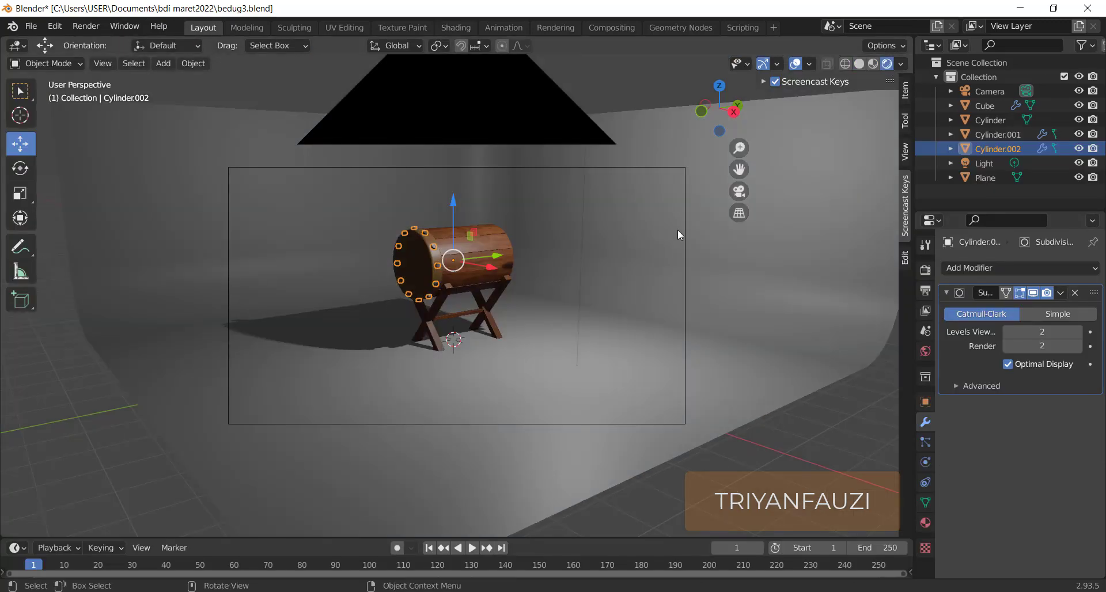
left_click_drag(913, 39, 463, 161)
key("KP_0")
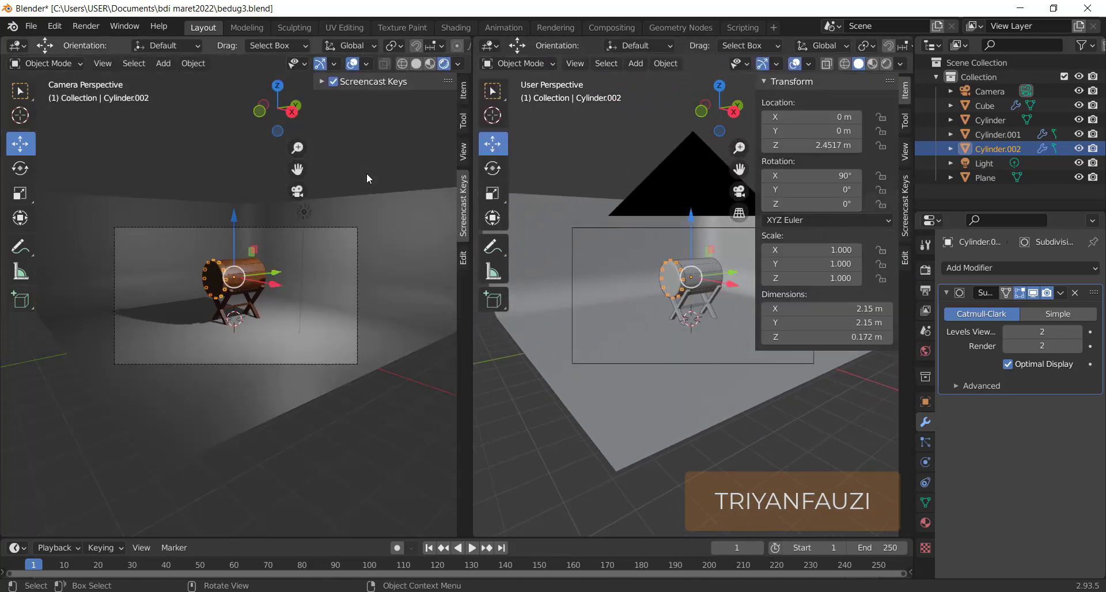
scroll(373, 218, "up", 2)
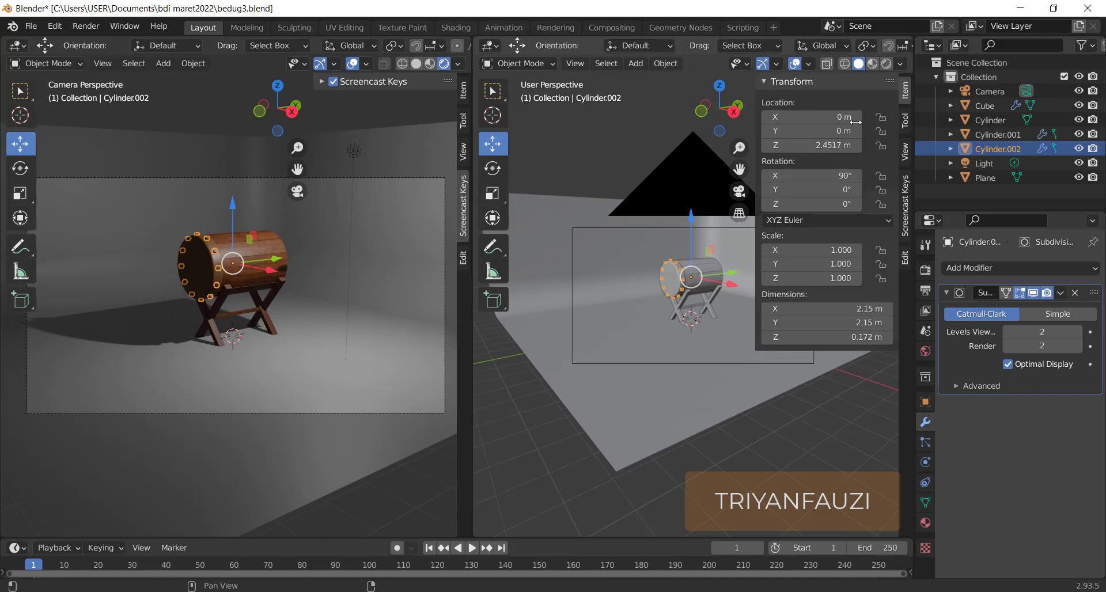
Turn on the Screencast Keys display in the solid-shaded viewport
left_click(905, 152)
left_click(905, 205)
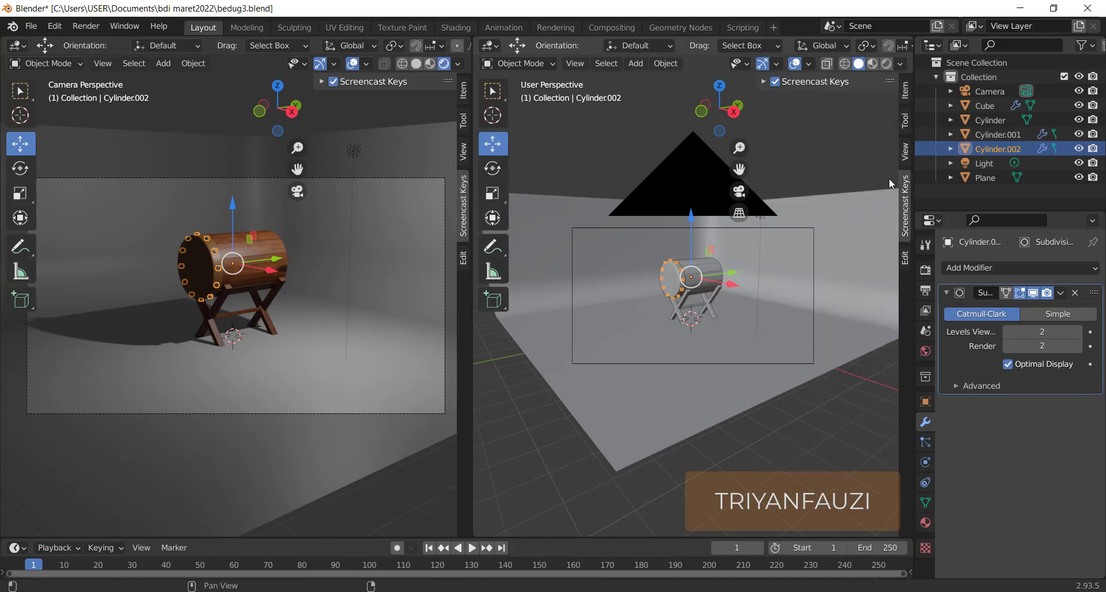
left_click(775, 81)
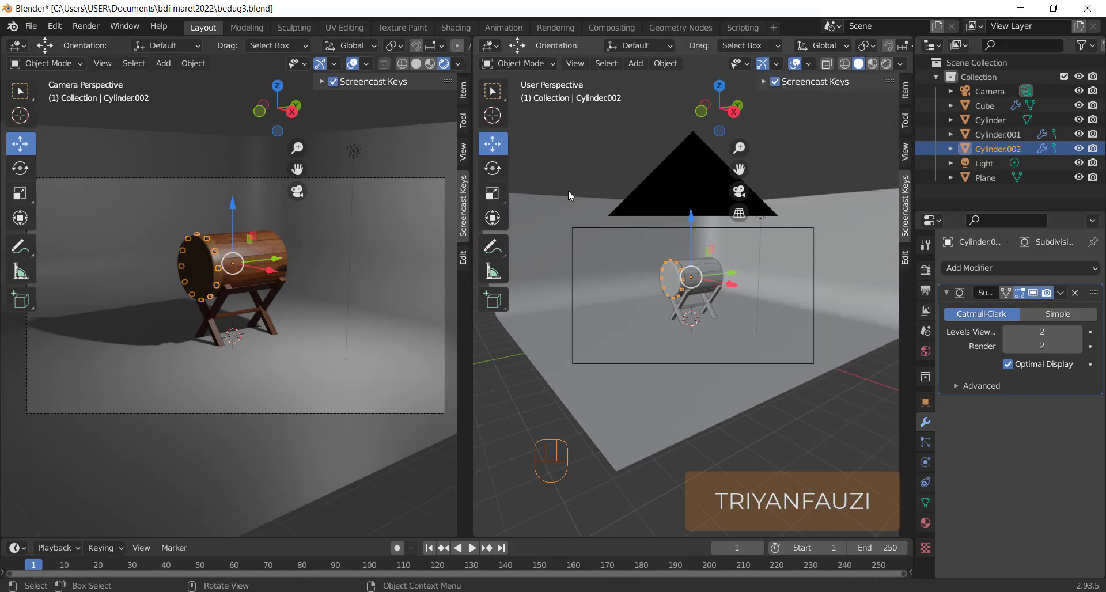
Move the existing light above the drum to about X 0.56 m, Y 0.16 m, Z 5.94 m
scroll(714, 289, "up", 3)
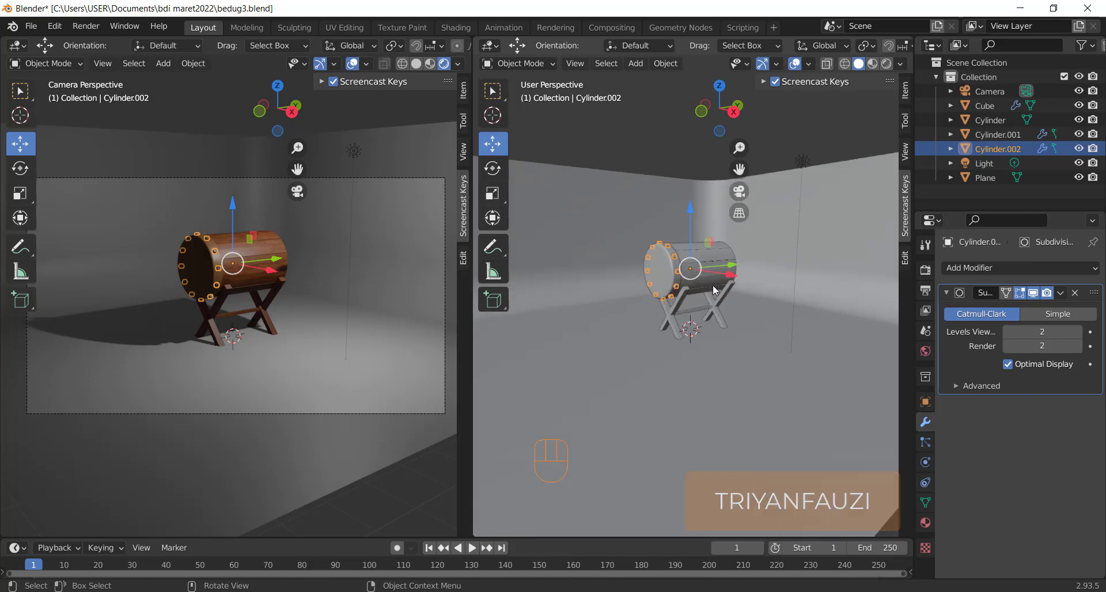
left_click(666, 337)
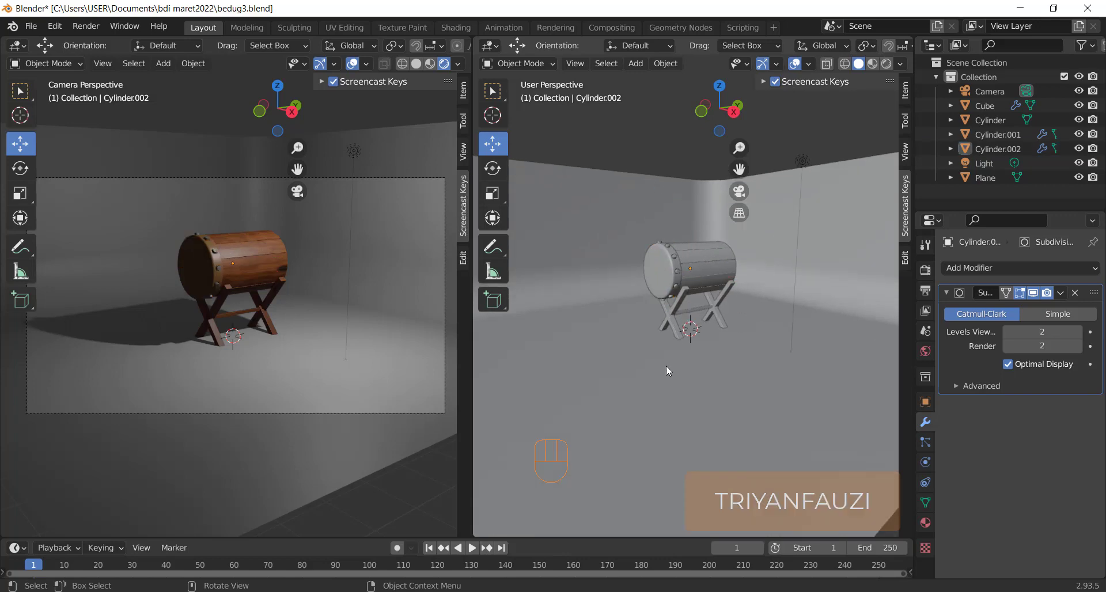
left_click(802, 161)
left_click_drag(804, 161, 700, 179)
middle_click_drag(718, 228, 720, 263)
key("g")
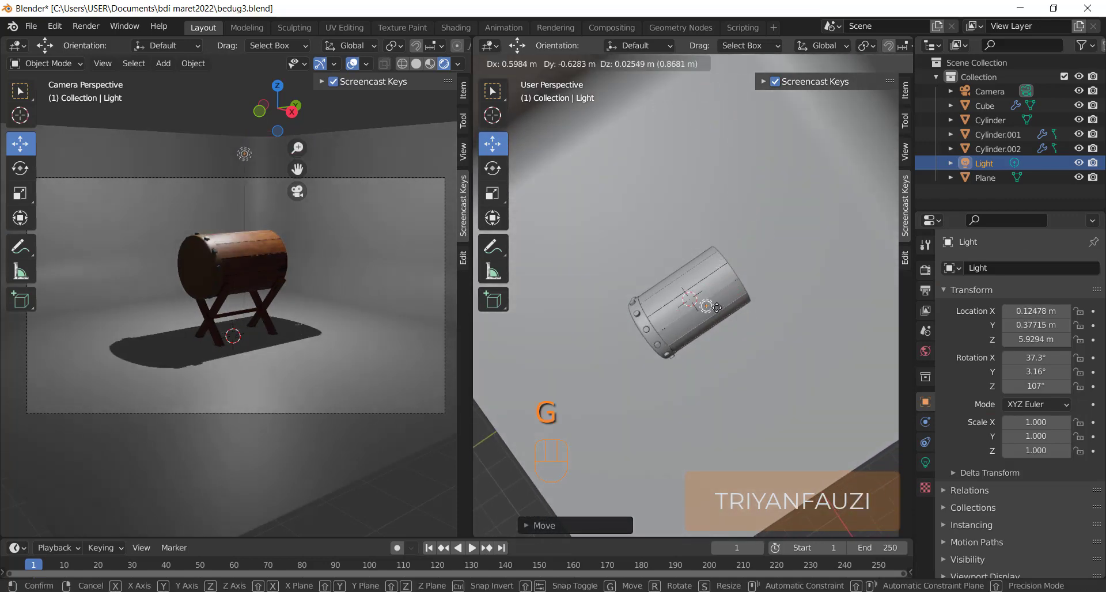
left_click(720, 333)
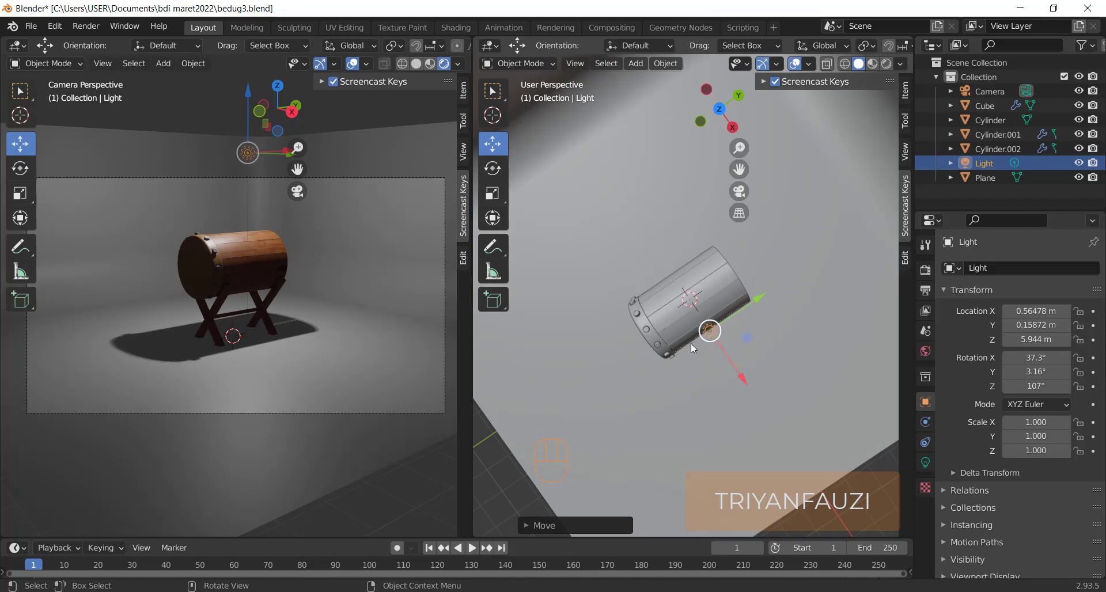
Add an area light at the scene origin
middle_click_drag(691, 343, 680, 341)
key("shift+a")
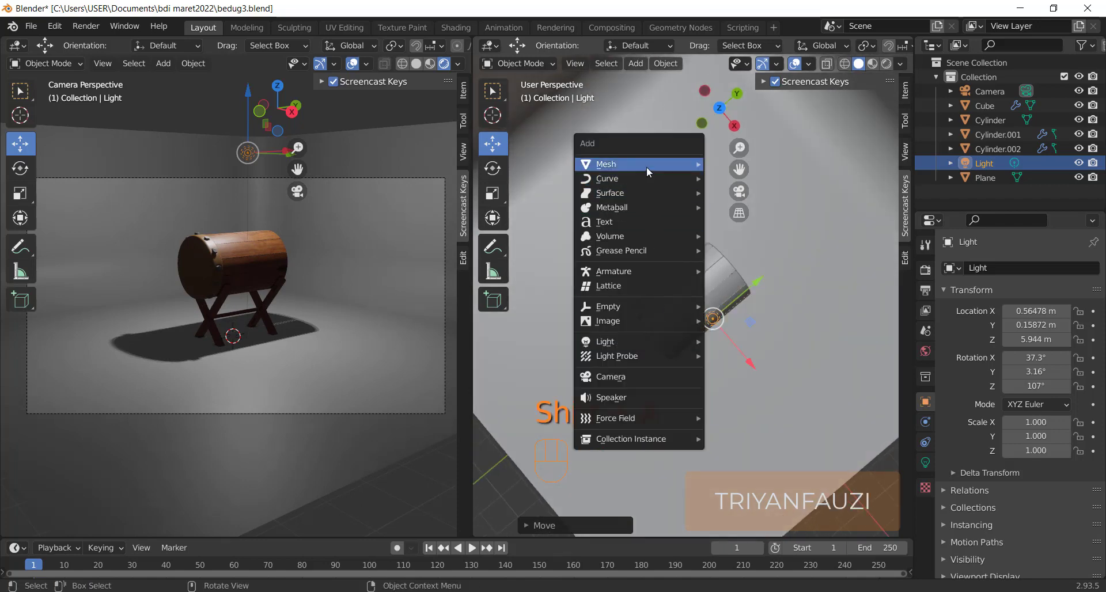
mouse_move(633, 341)
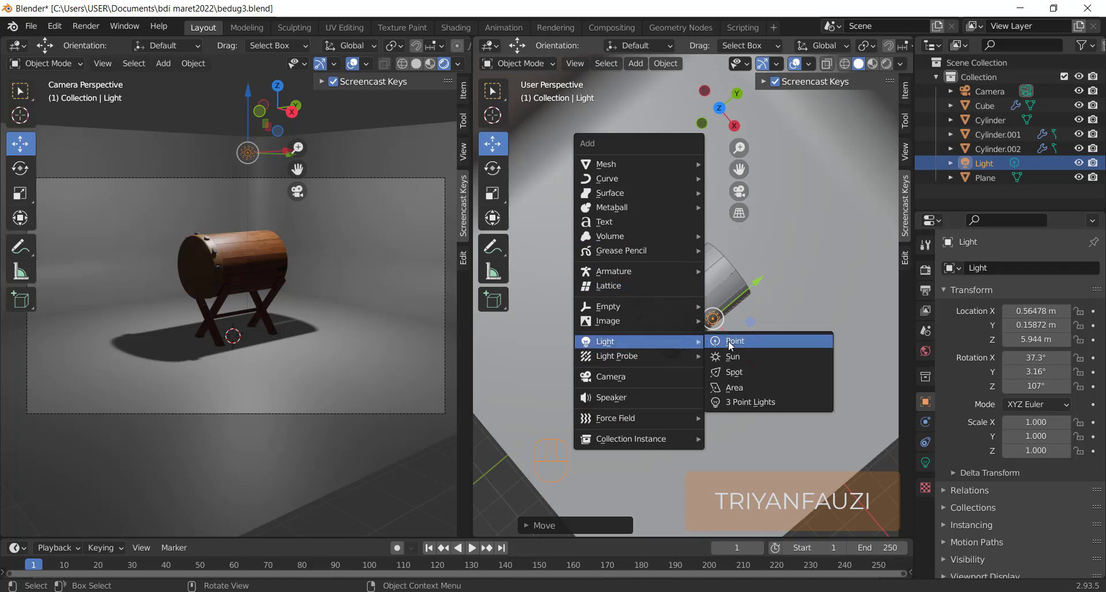
left_click(733, 387)
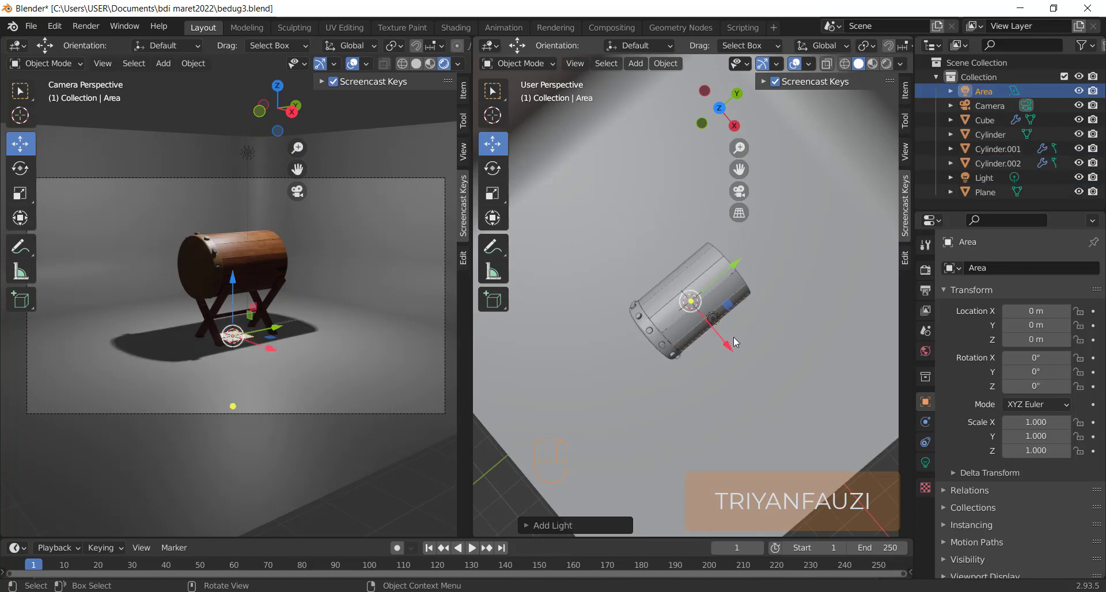
key("KP_7")
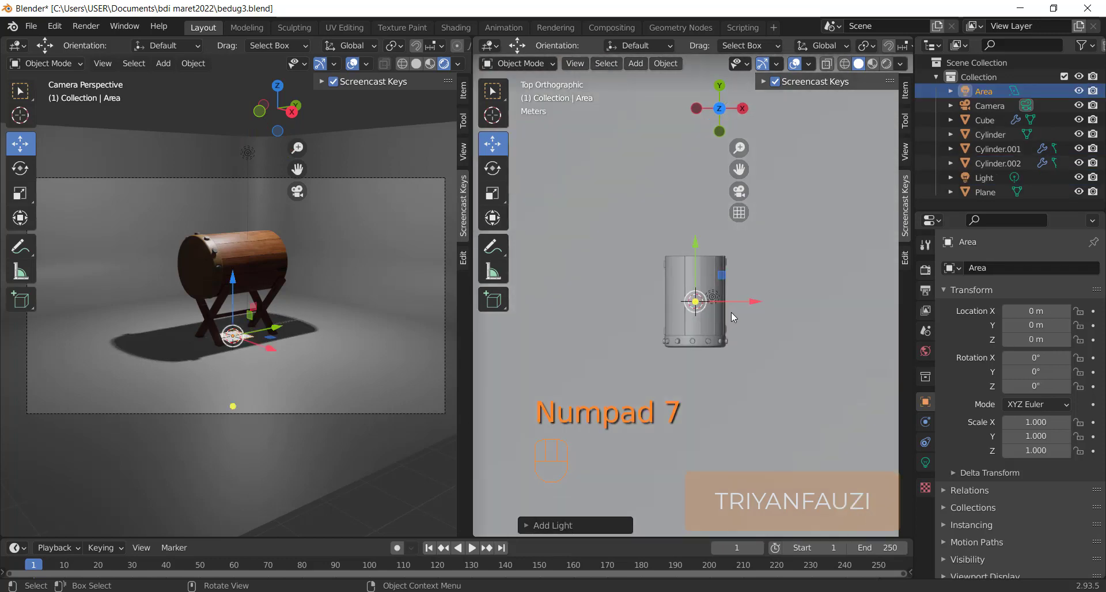
Move the area light up and diagonally away from the drum to about X 5.61 m, Y -3.01 m, Z 4.67 m
left_click_drag(233, 281, 228, 113)
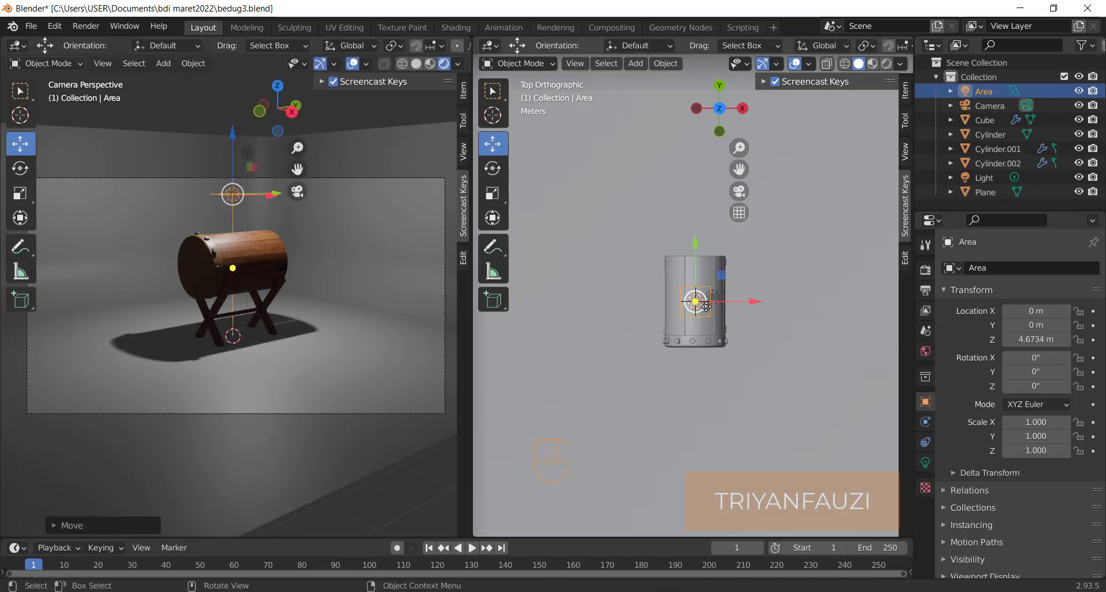
key("g")
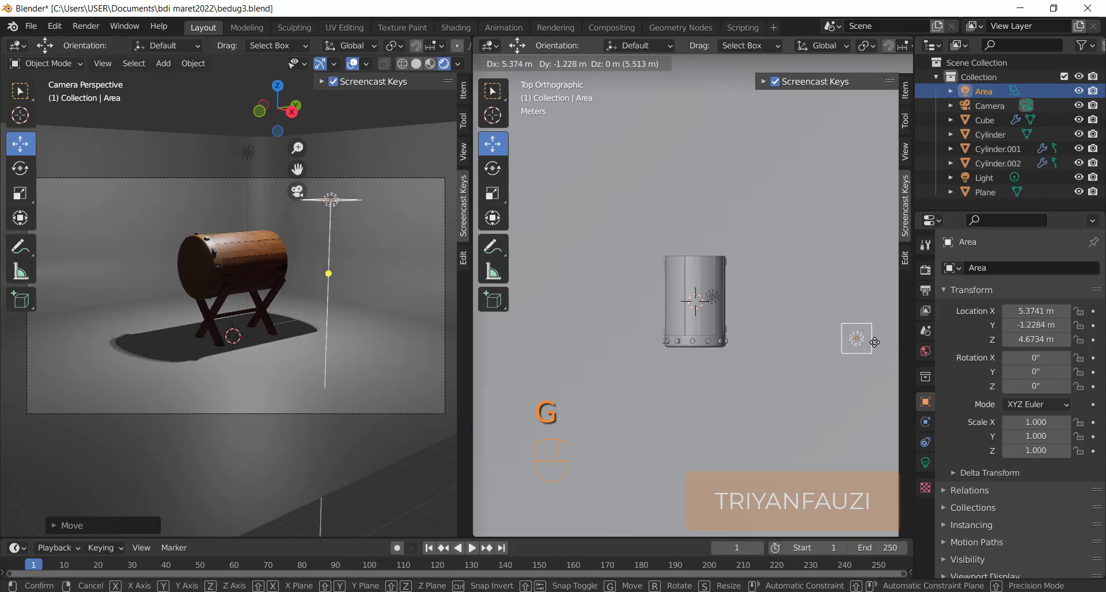
left_click(872, 356)
middle_click_drag(752, 361, 631, 330, "shift")
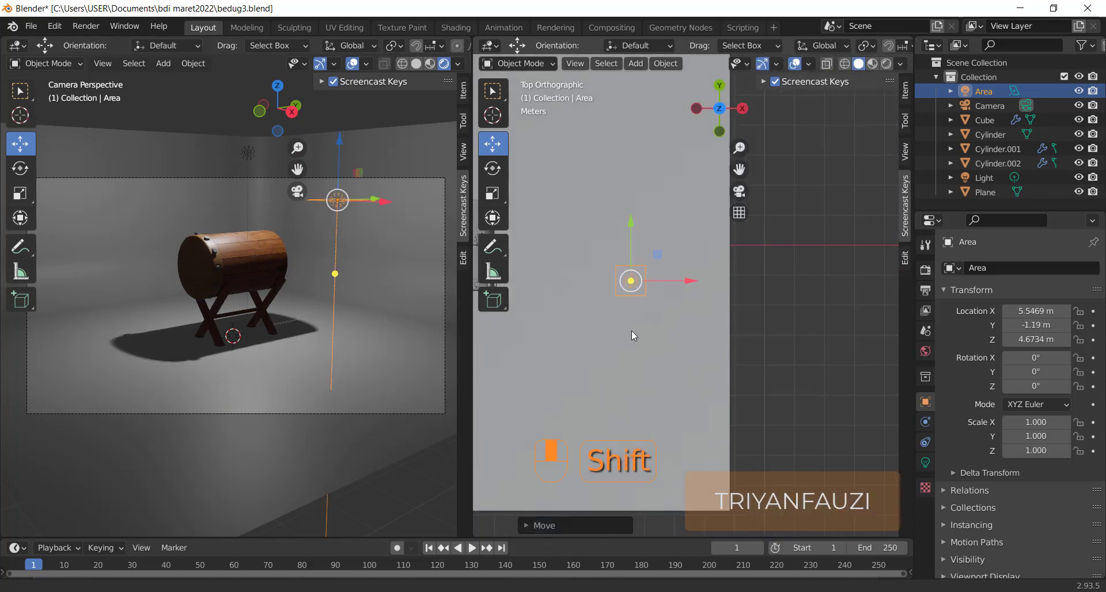
scroll(689, 337, "down", 3)
key("g")
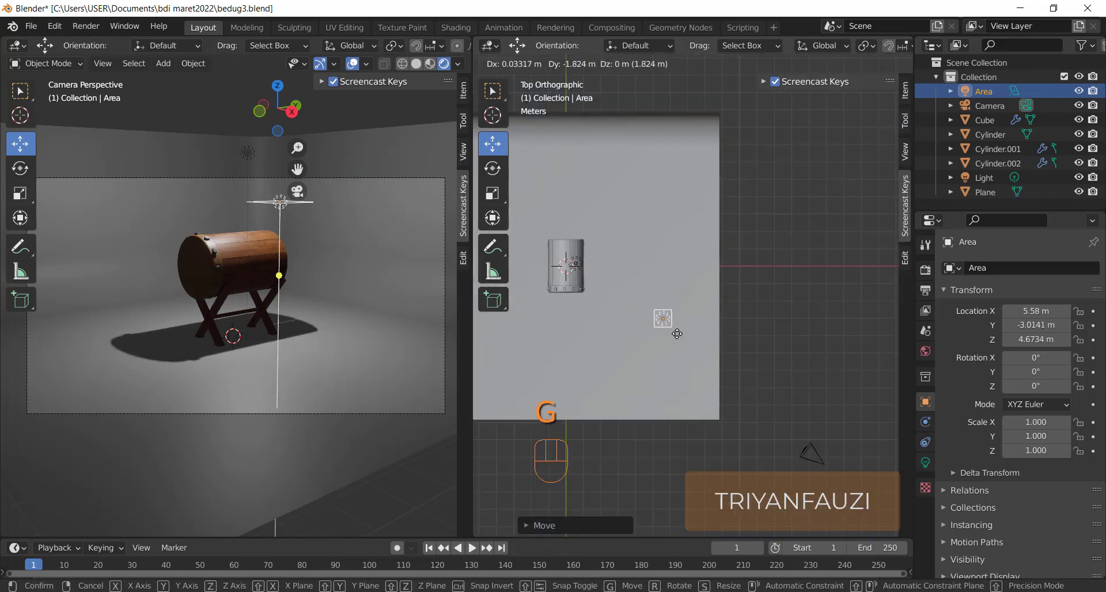
left_click(686, 333)
Rotate the area light to aim at the drum, about 61.9° around Y and -30.7° around Z
key("KP_1")
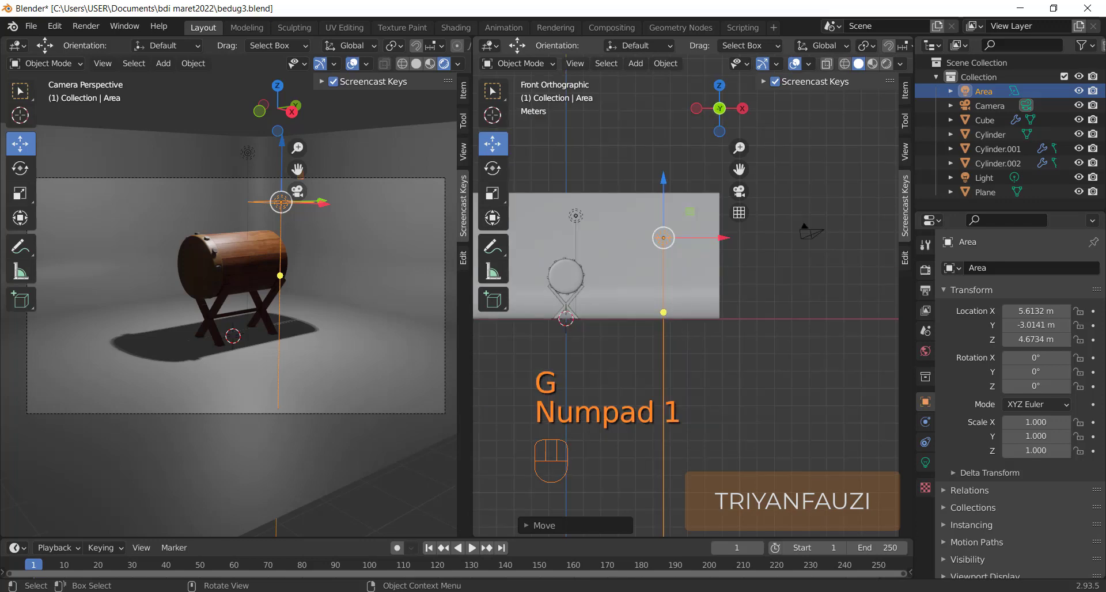
key("r")
left_click(569, 335)
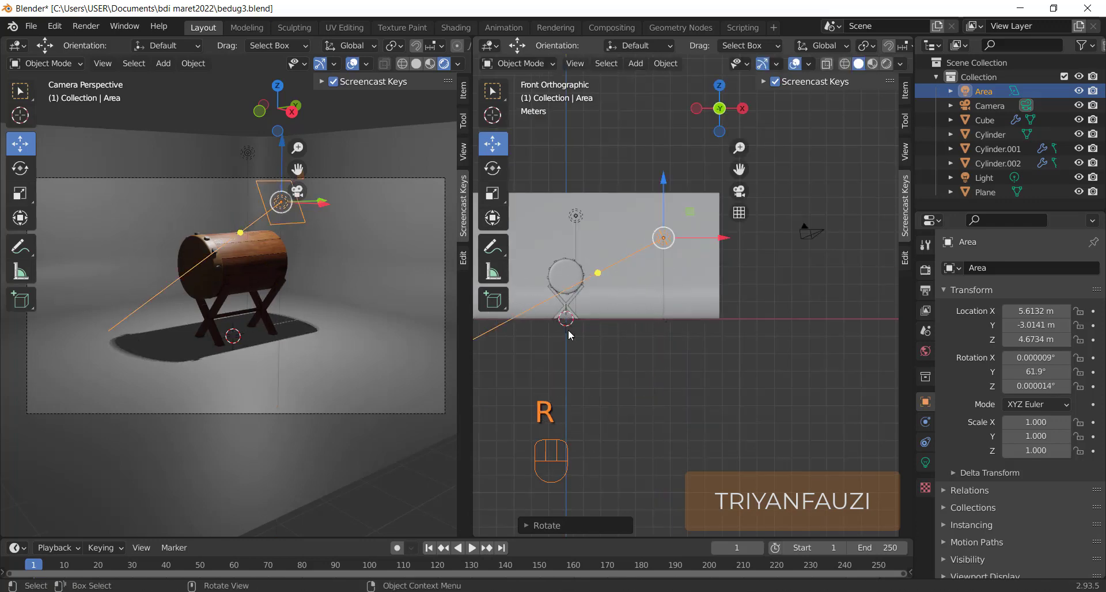
key("KP_7")
key("r")
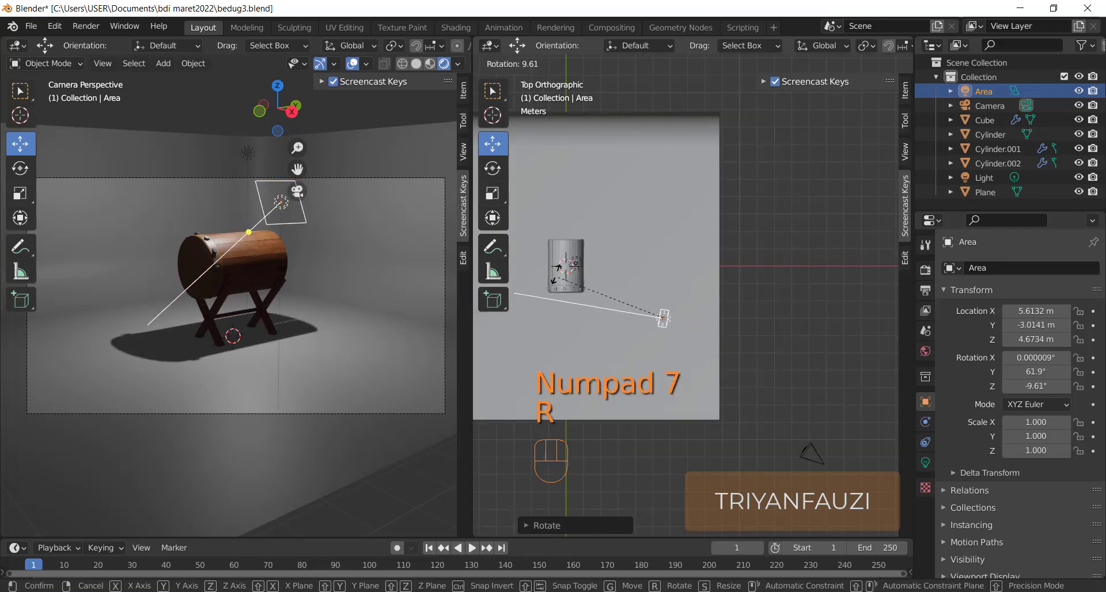
left_click(575, 251)
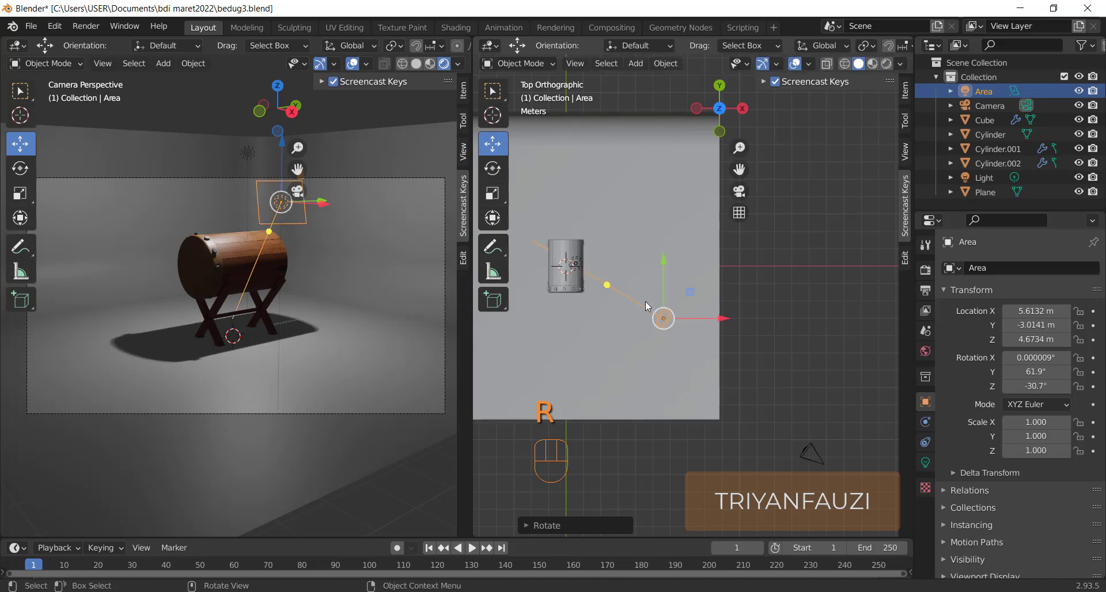
Scale the area light up to about 3.9 and set its power to 300 W
key("s")
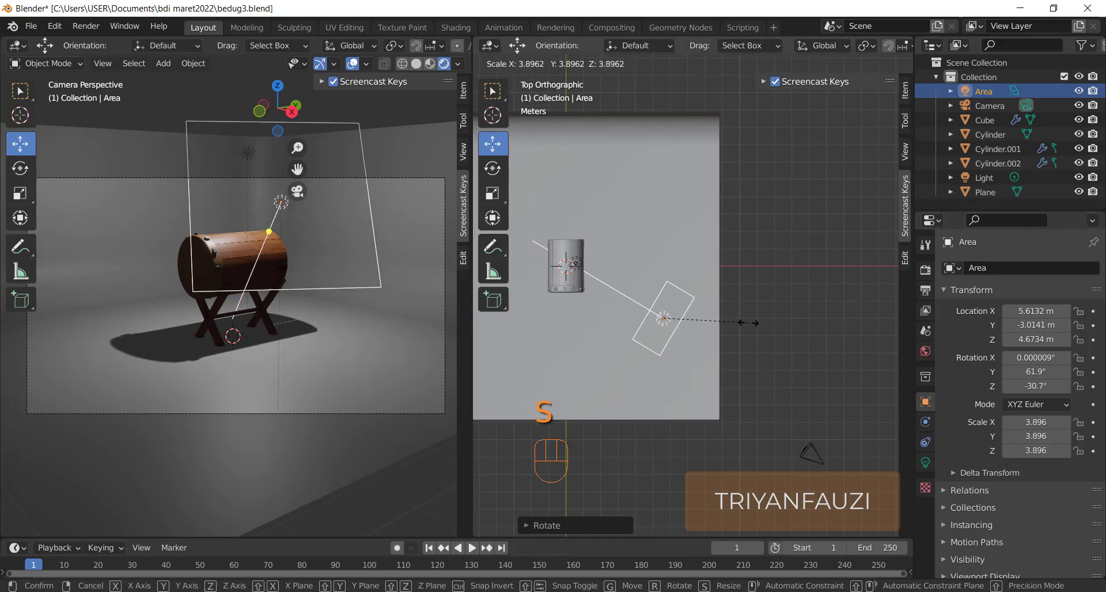
left_click(747, 323)
left_click(925, 461)
left_click(1038, 361)
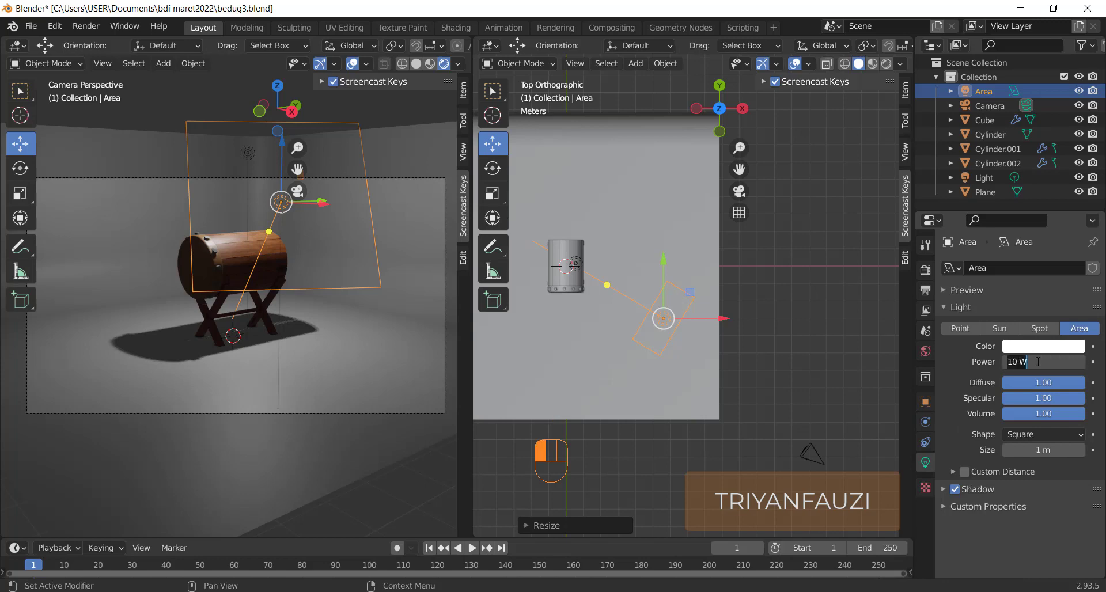
type("300")
key("Return")
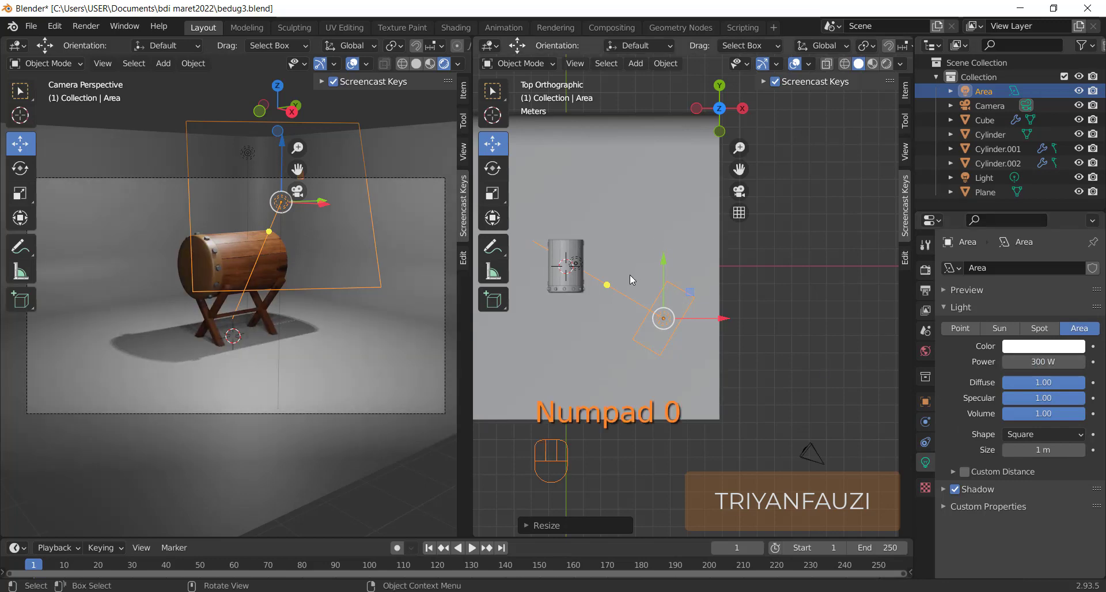
Duplicate the area light to the opposite side of the drum and rotate the copy to aim at the drum
middle_click_drag(630, 275, 663, 286, "shift")
key("shift+d")
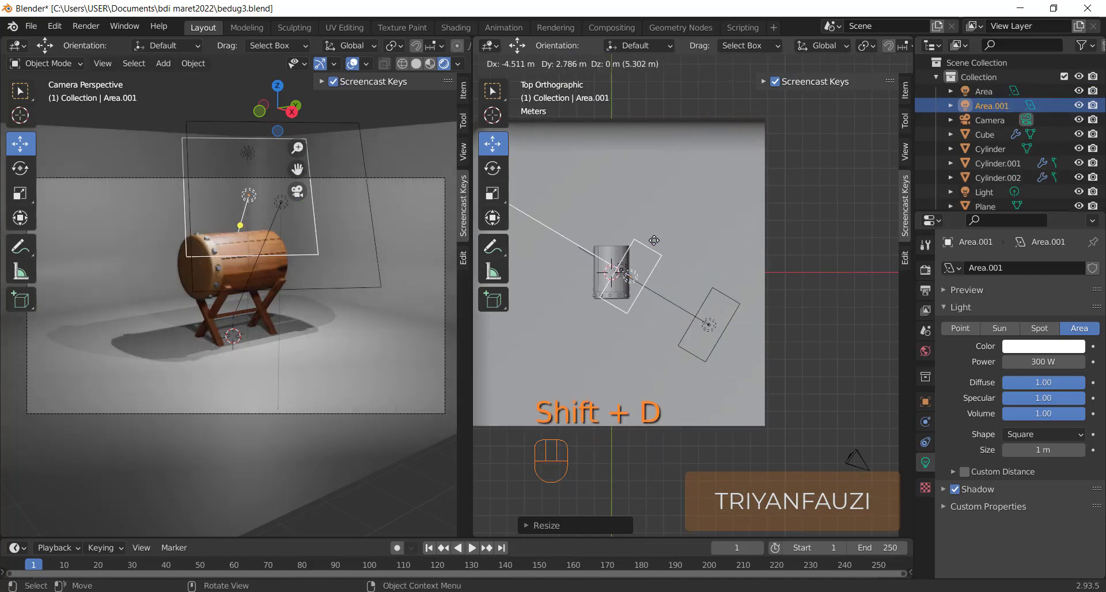
left_click(610, 221)
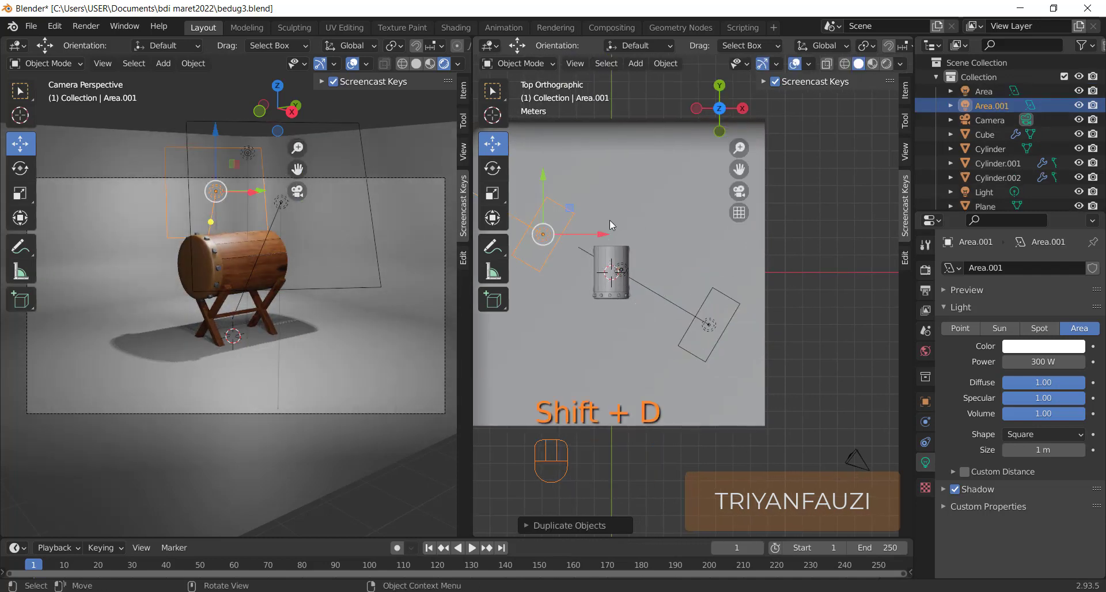
middle_click_drag(610, 220, 724, 272, "shift")
key("r")
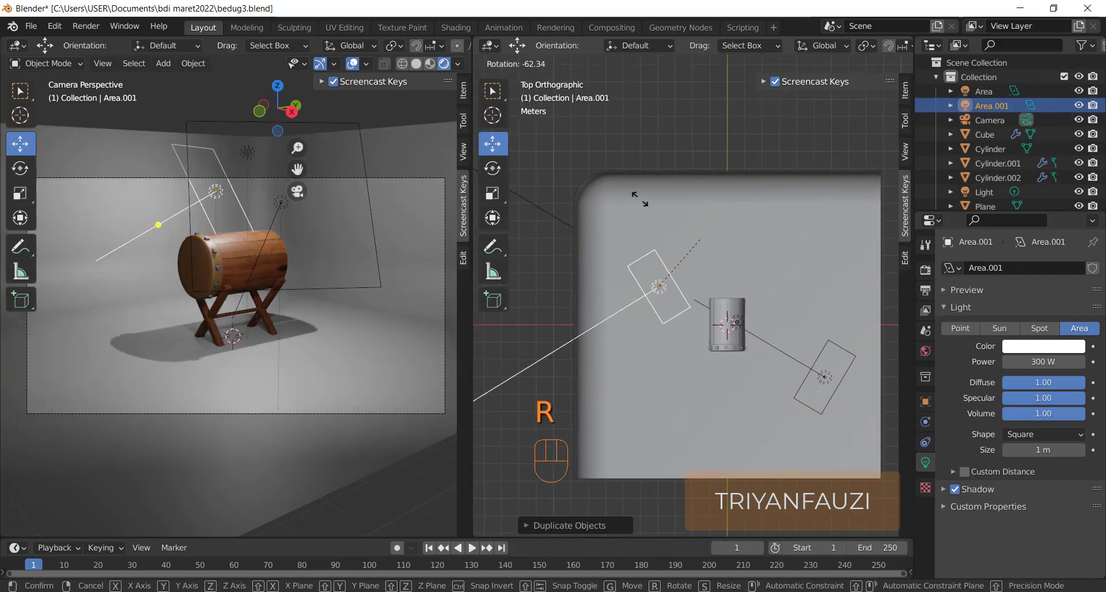
left_click(762, 233)
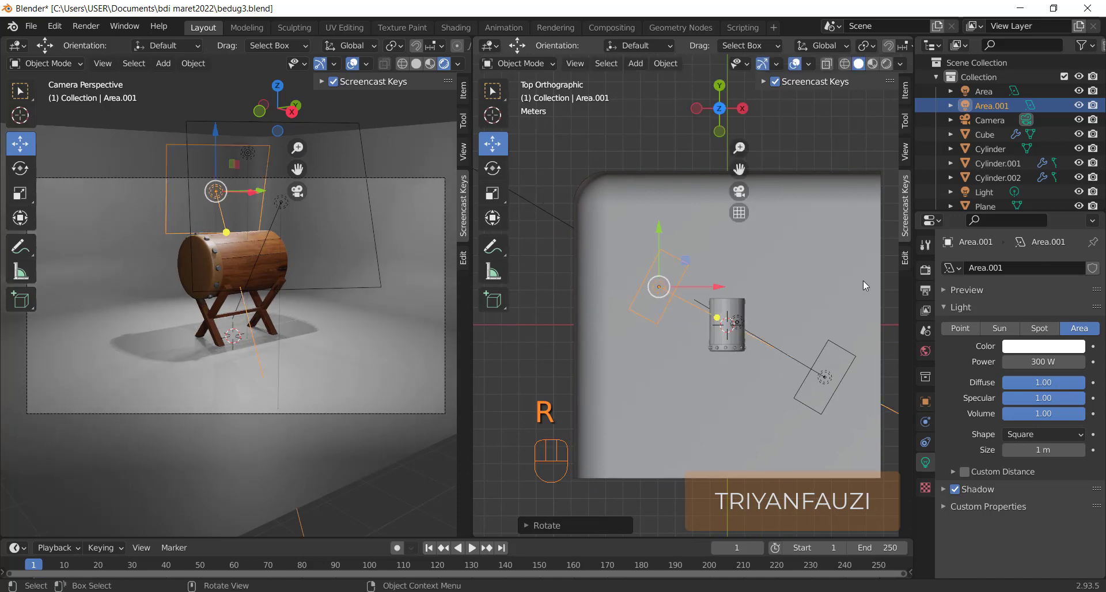
Lower the duplicated area light to just above the drum's height and set its power to 100 W
key("KP_1")
left_click_drag(659, 185, 659, 212)
left_click(1041, 362)
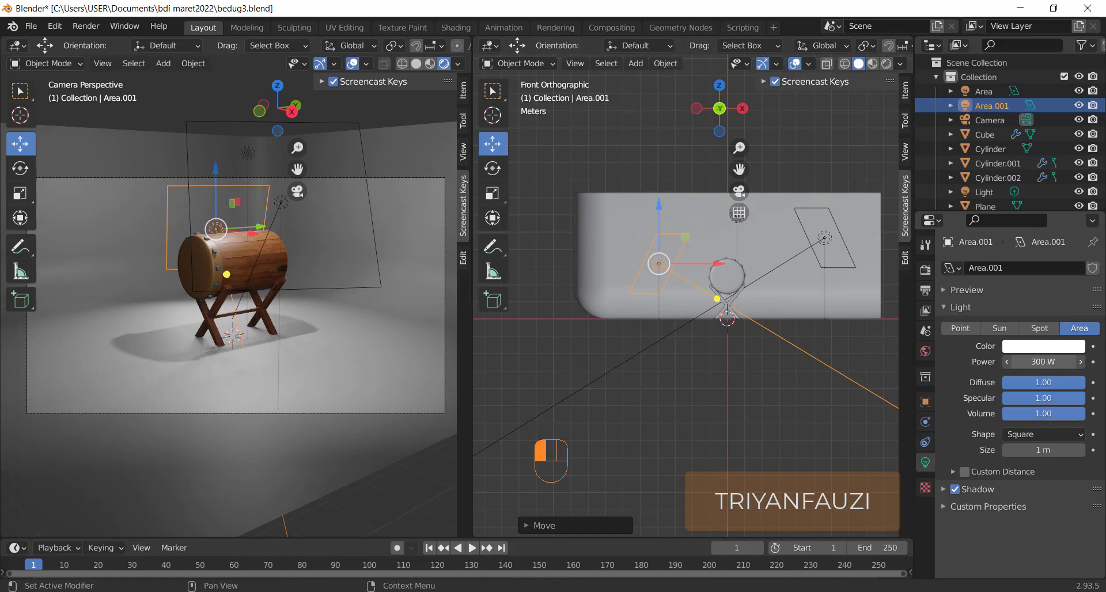
type("100")
key("Return")
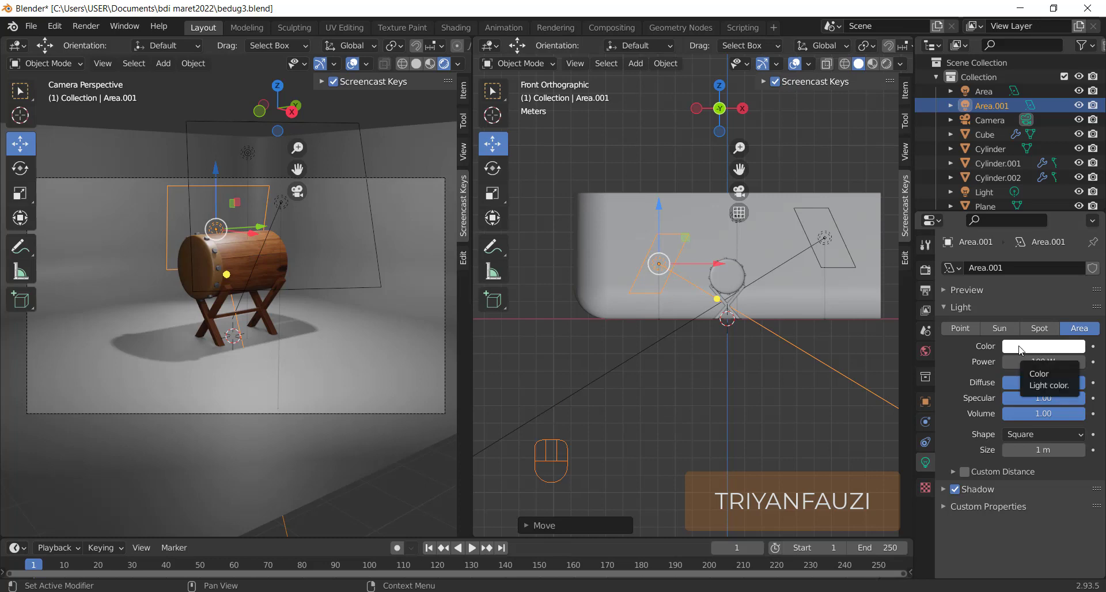
Check the duplicated light's effect by toggling its visibility, and set its color to yellow, hue 0.160 and saturation 0.746
left_click(1078, 106)
left_click(1078, 106)
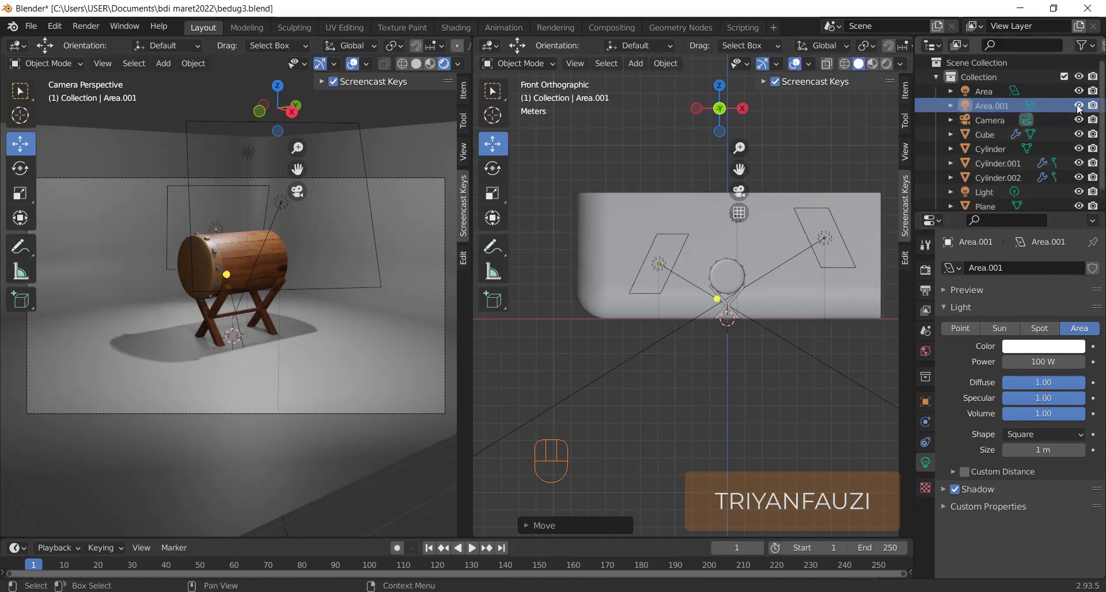
left_click(1043, 346)
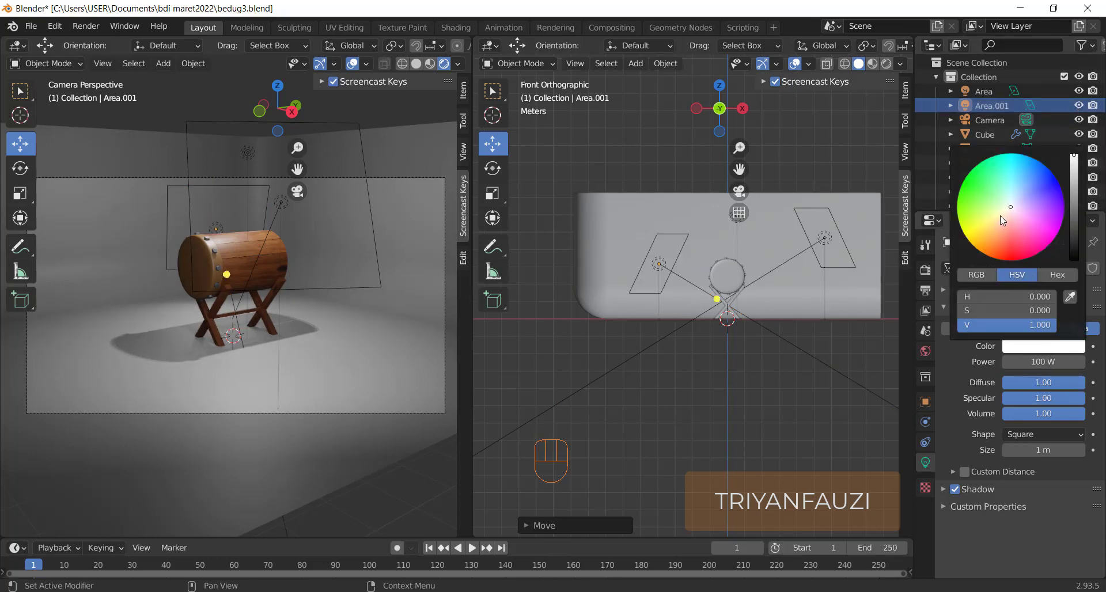
left_click_drag(1002, 219, 990, 219)
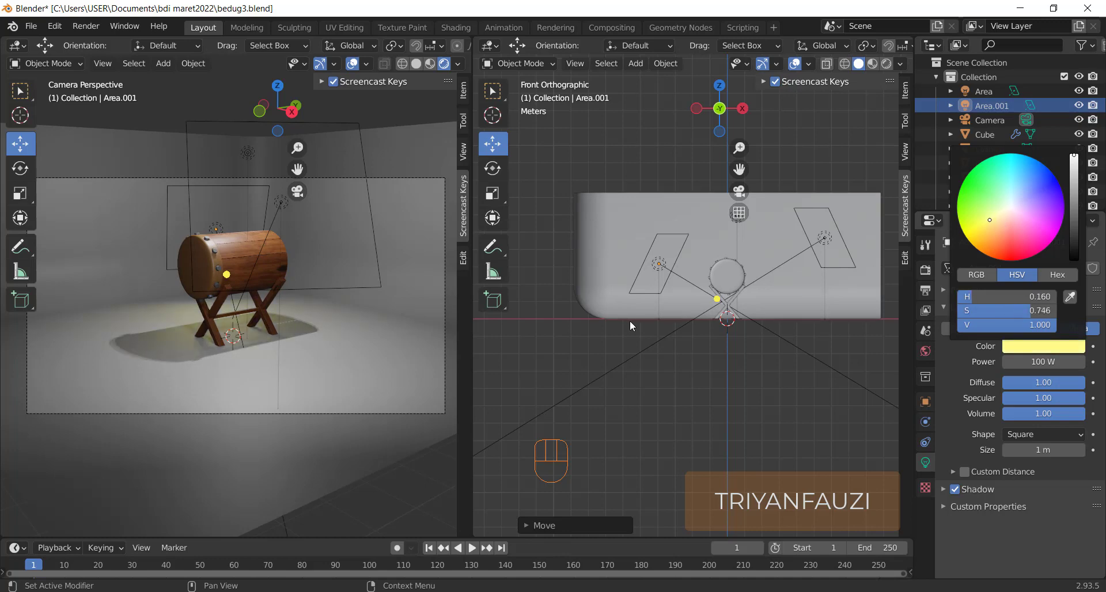
Try yellow and purple base colors on the backdrop plane's material and settle on a dark brown
left_click(425, 369)
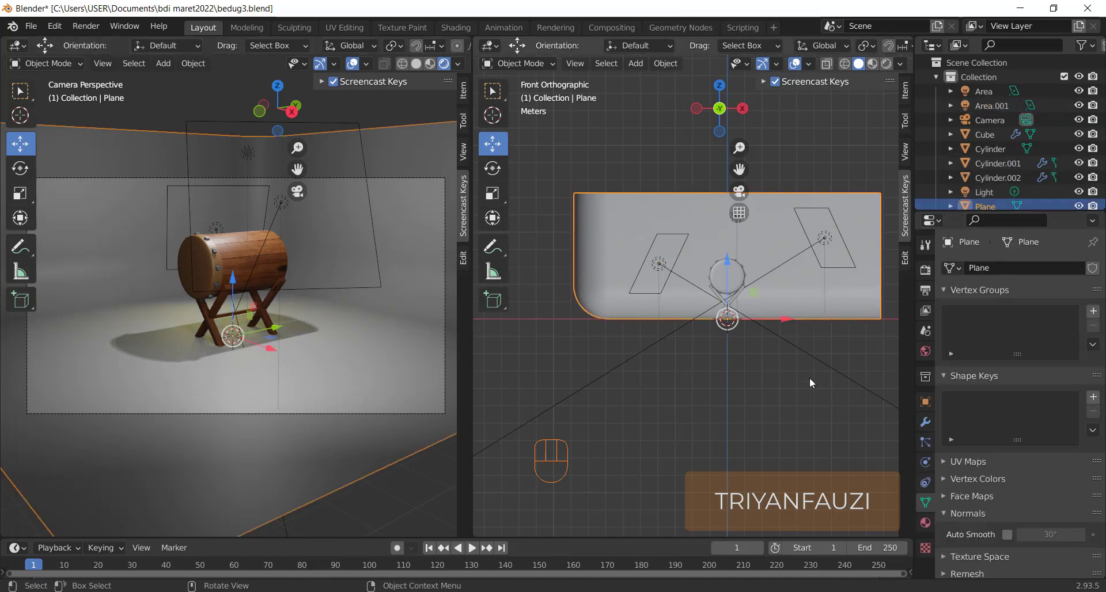
left_click(925, 351)
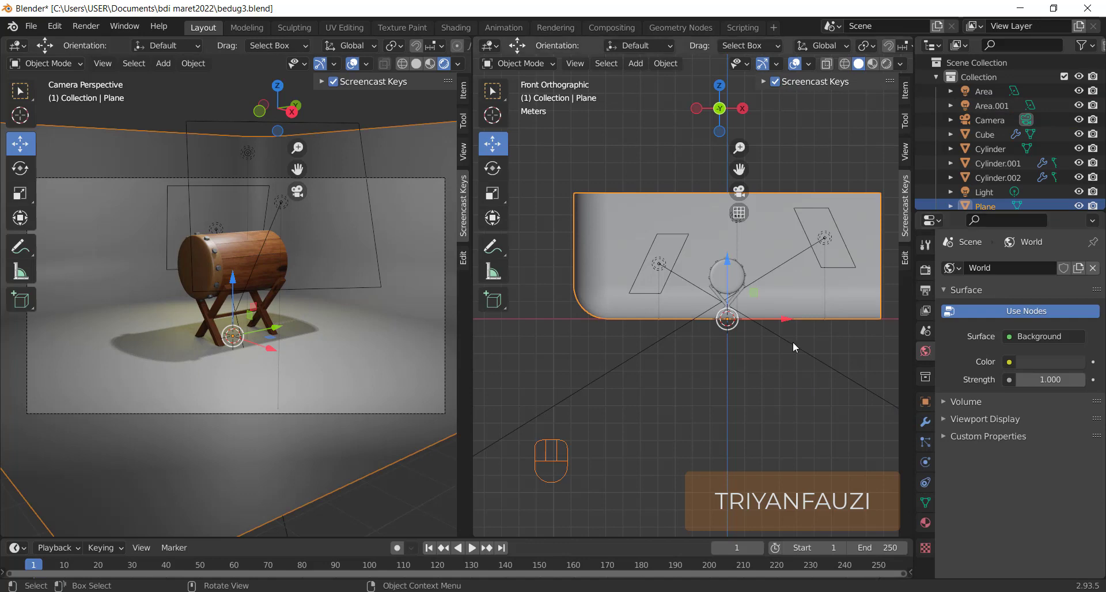
left_click(365, 366)
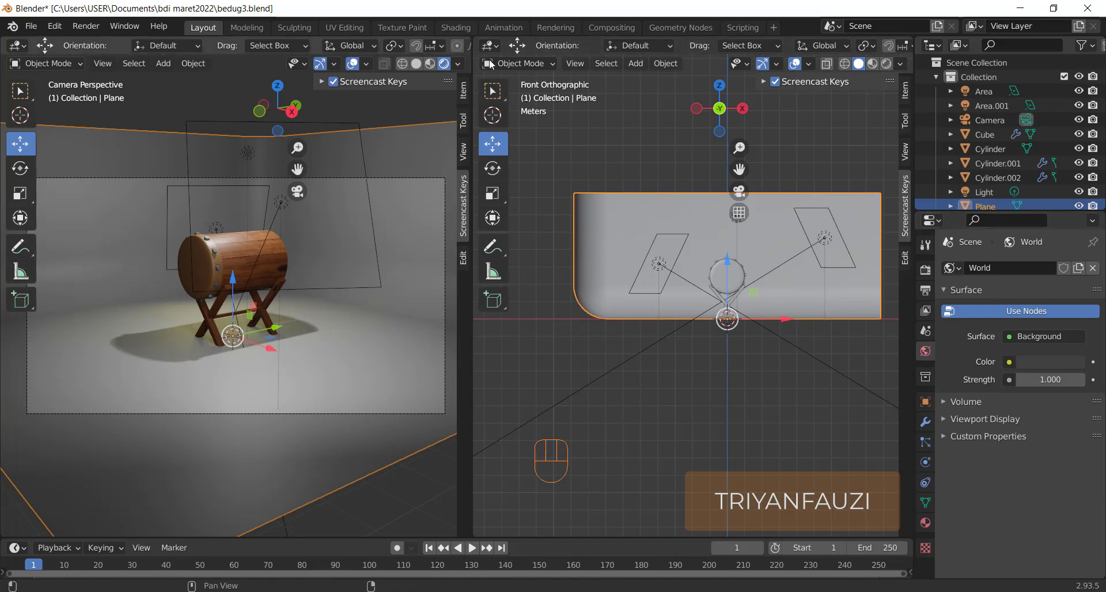
left_click(925, 524)
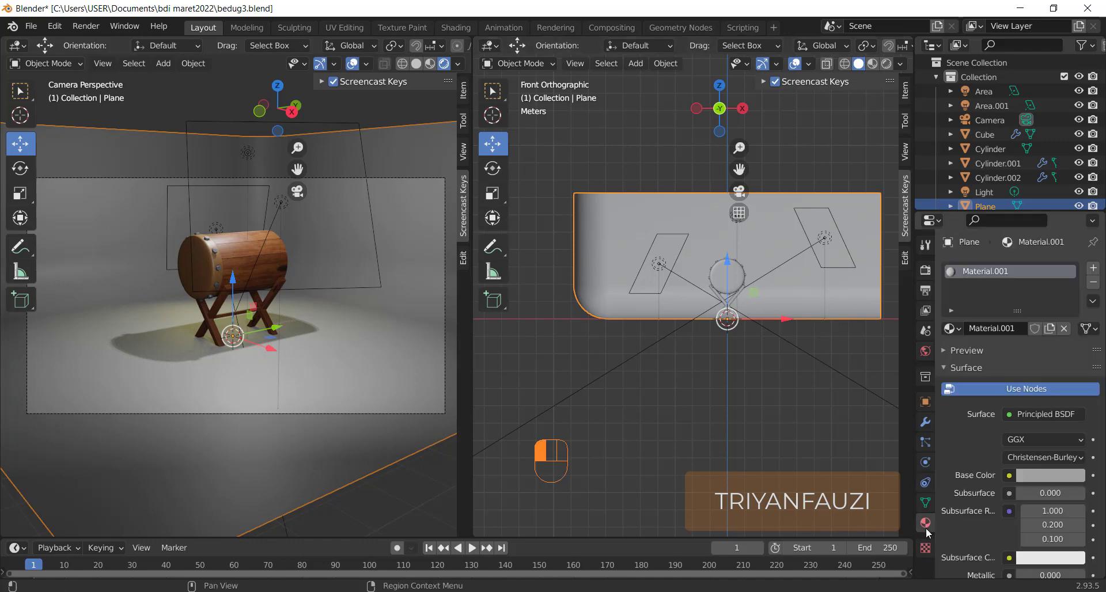
left_click(1045, 476)
left_click(991, 340)
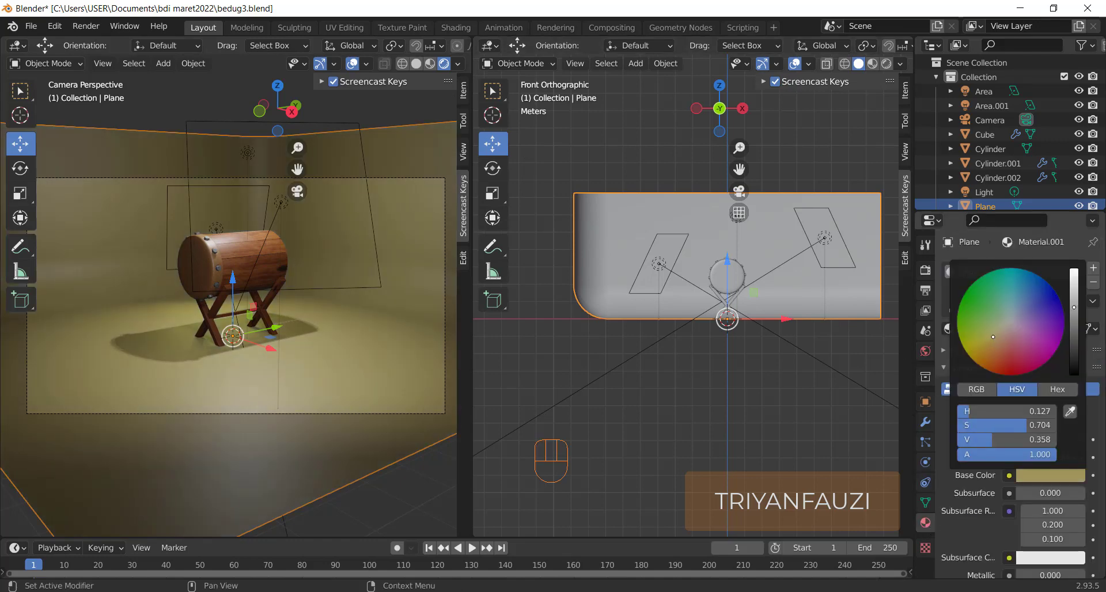
left_click(1034, 321)
left_click_drag(1074, 311, 1074, 339)
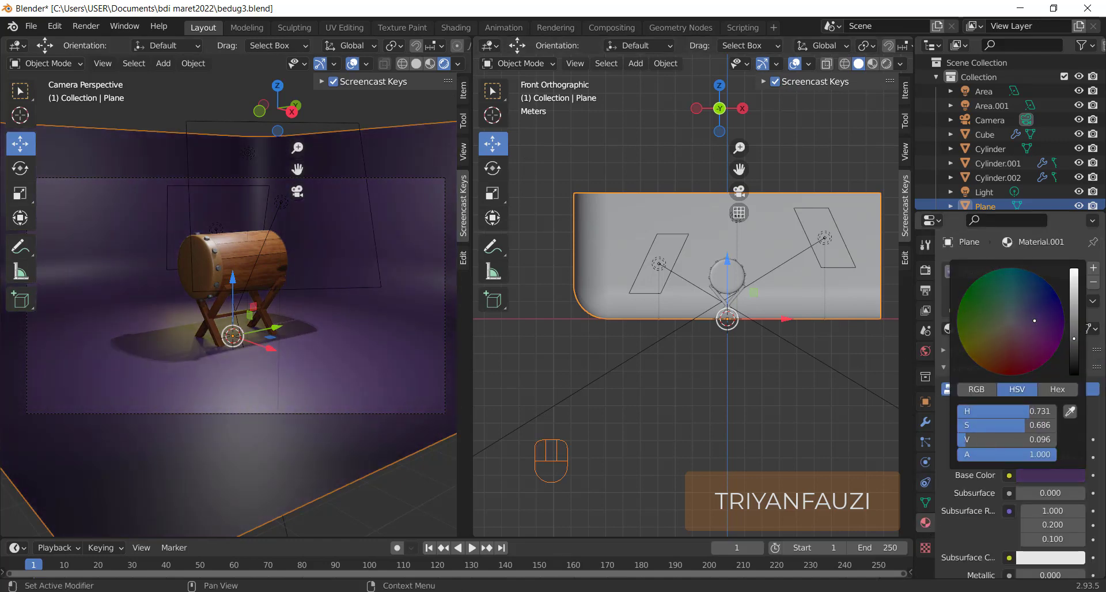
left_click(1004, 334)
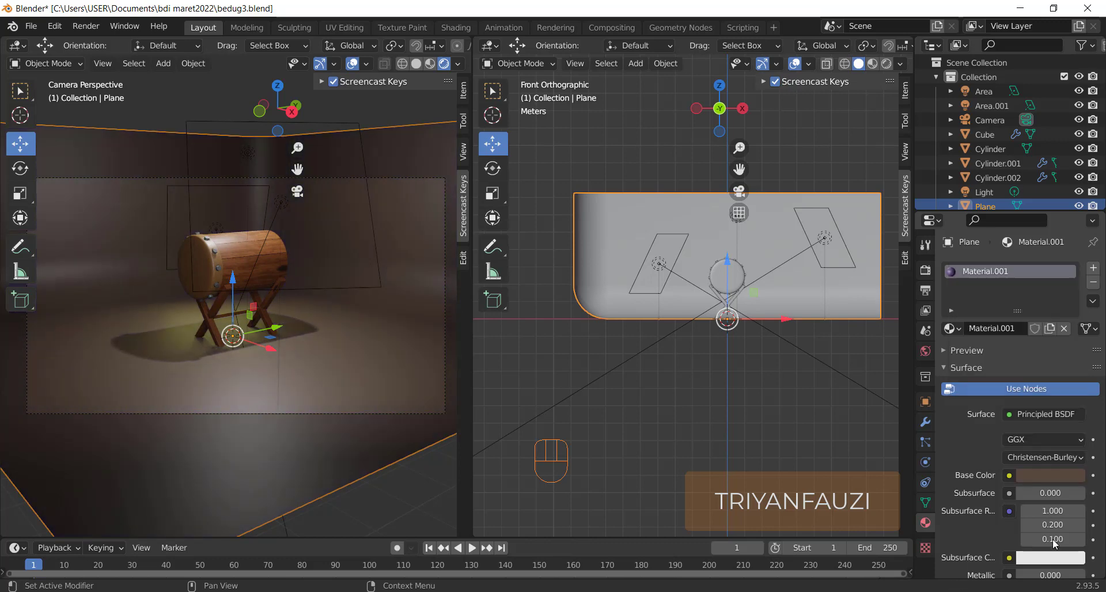
Set the backdrop material's specular to about 0.136 and its roughness to about 0.657
scroll(1045, 463, "down", 3)
scroll(1048, 478, "down", 3)
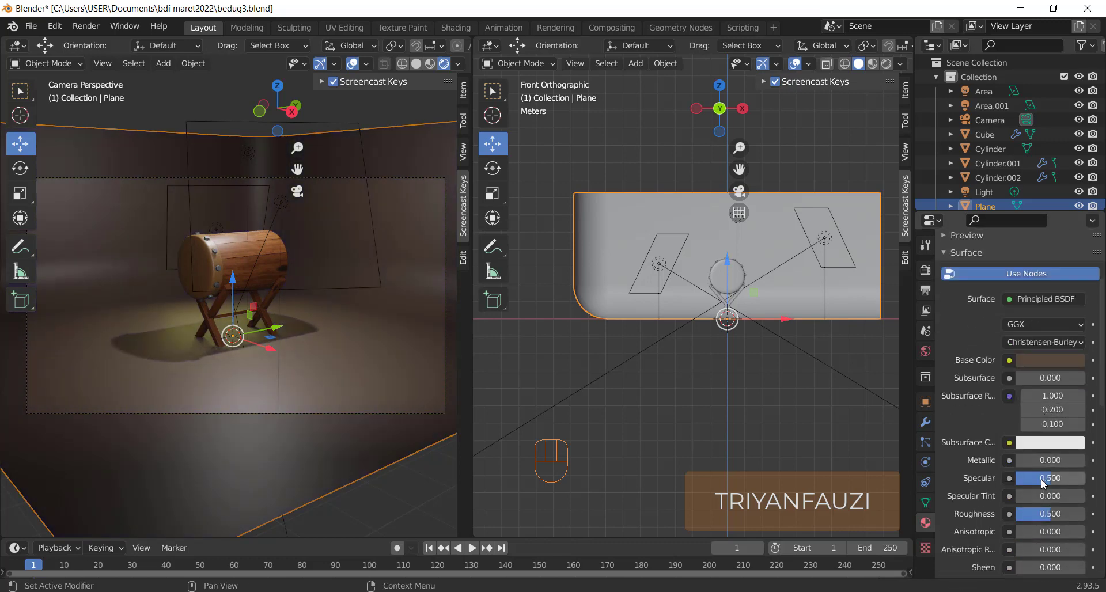
left_click_drag(1049, 483, 1060, 514)
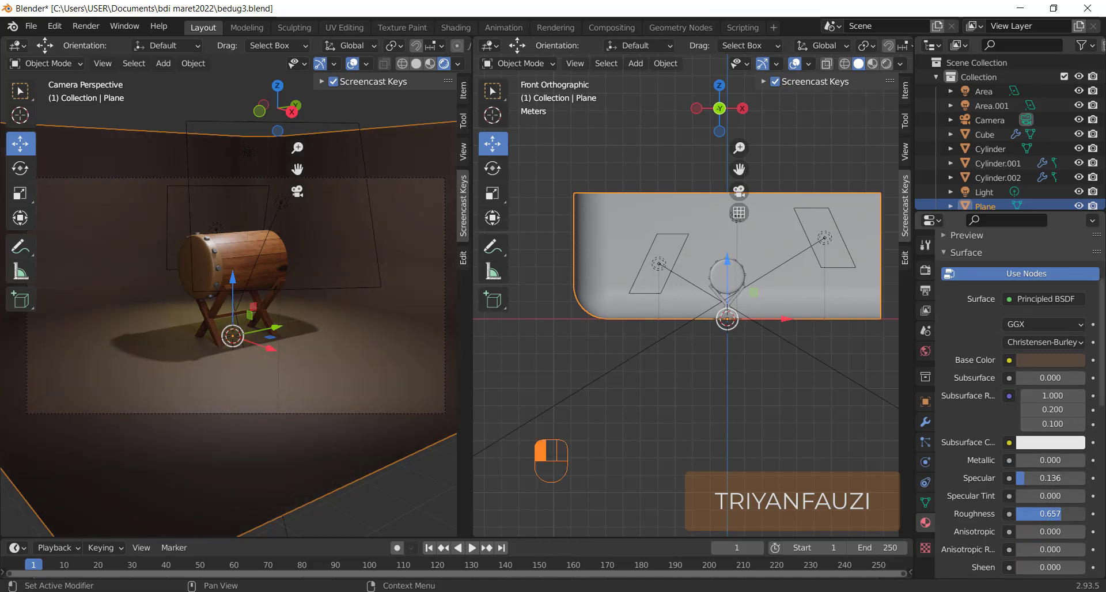
Enable contact shadows on both area lights and on the point light above the drum
left_click(859, 233)
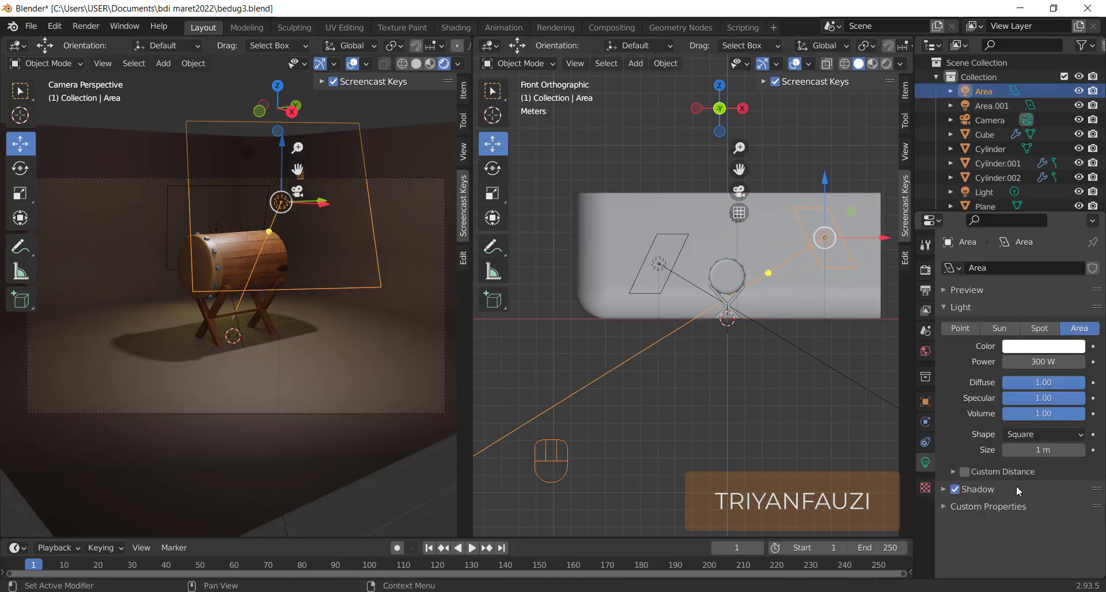
left_click(945, 489)
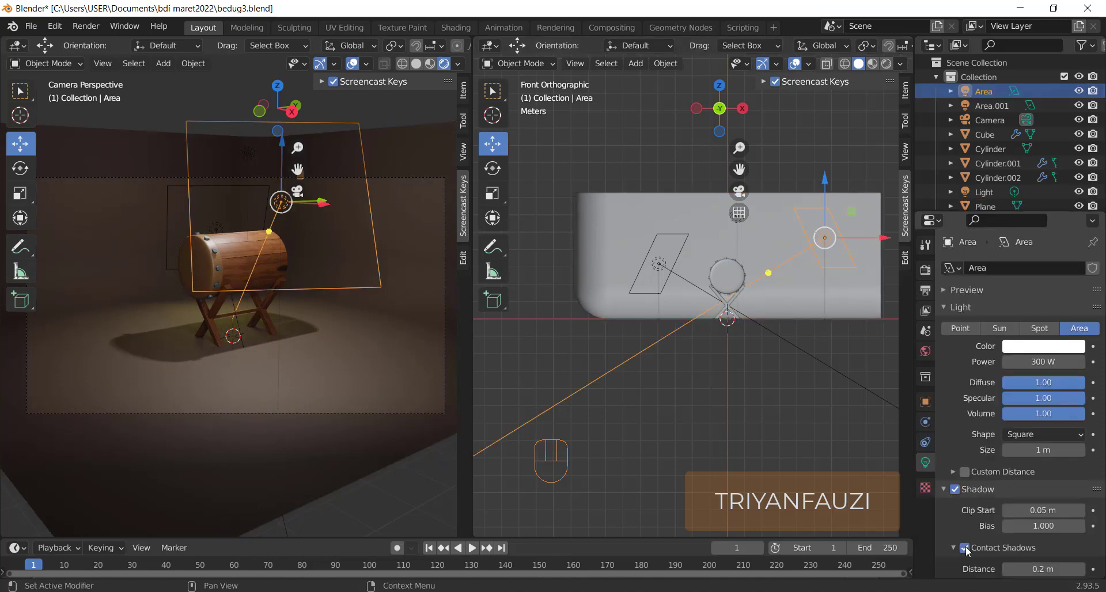
left_click(690, 285)
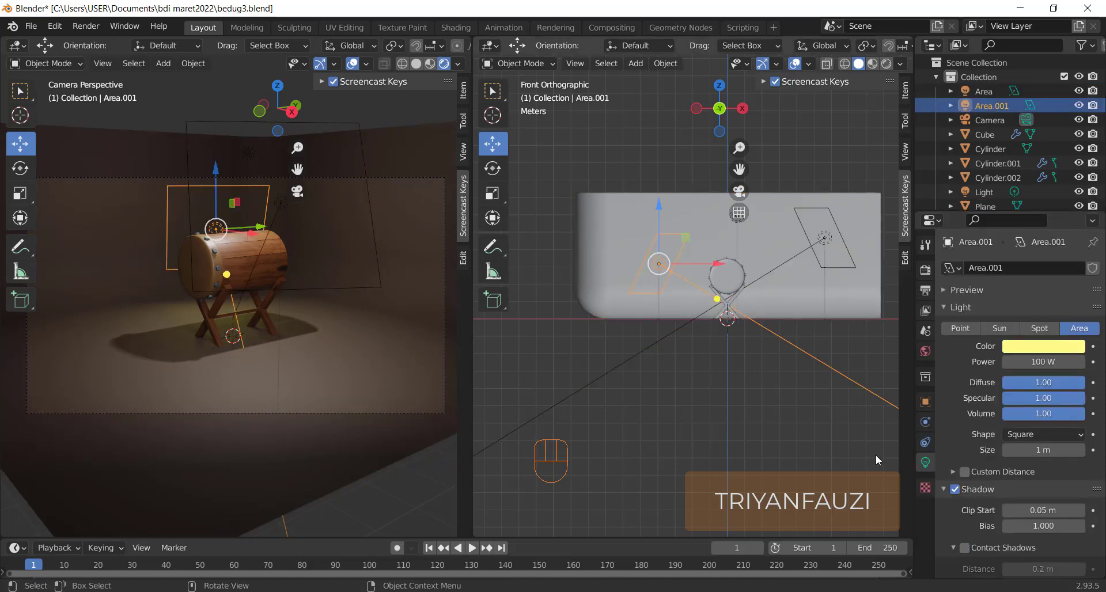
left_click(968, 550)
middle_click_drag(705, 293, 729, 304)
left_click(748, 218)
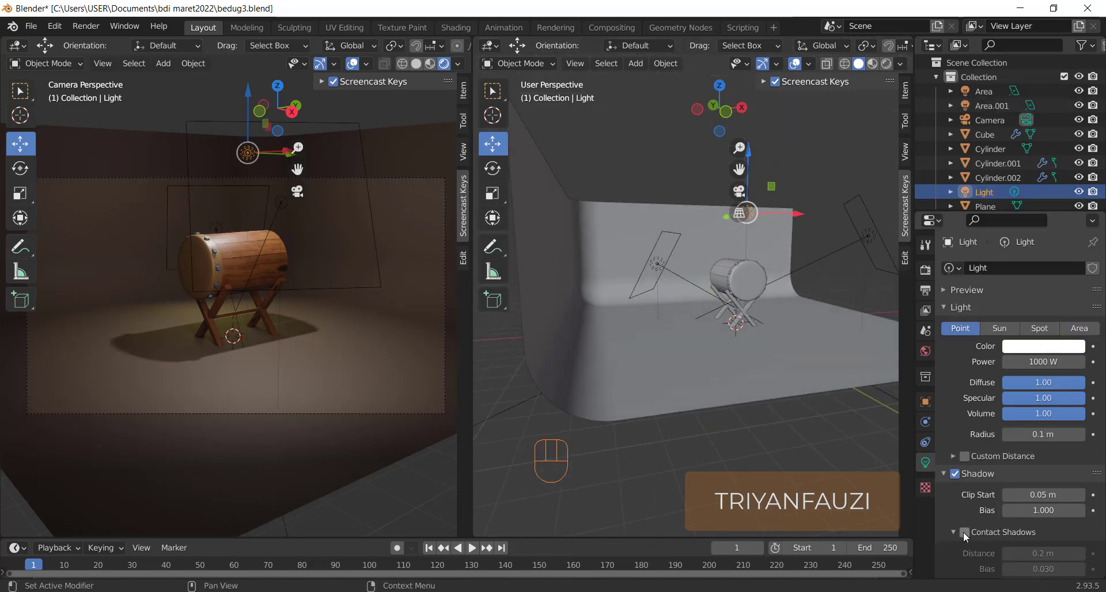
left_click(964, 531)
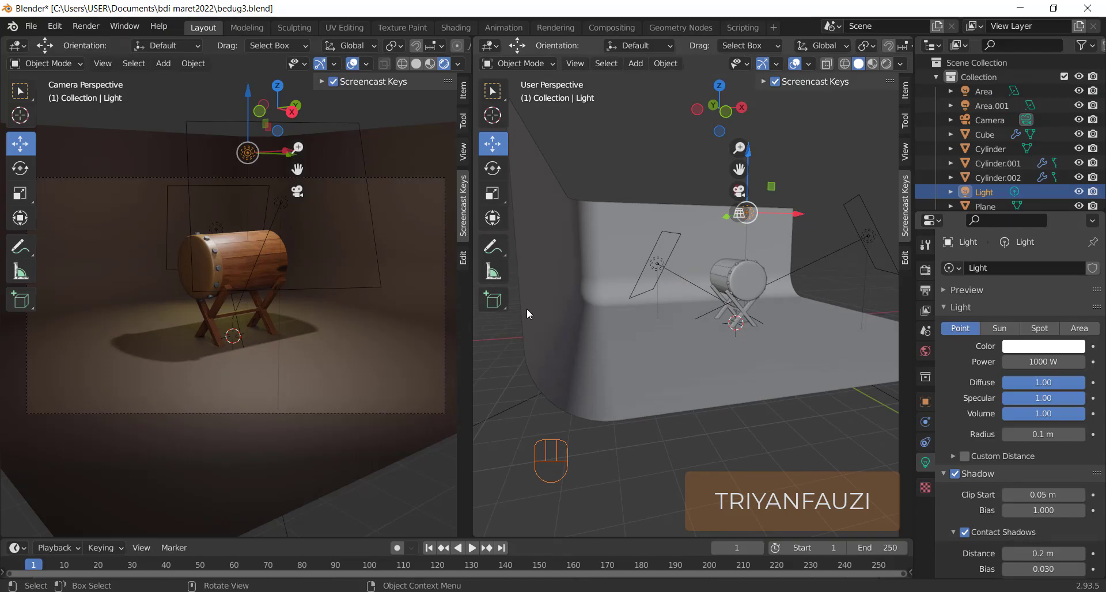
Render the scene from the camera as a still image
key("F12")
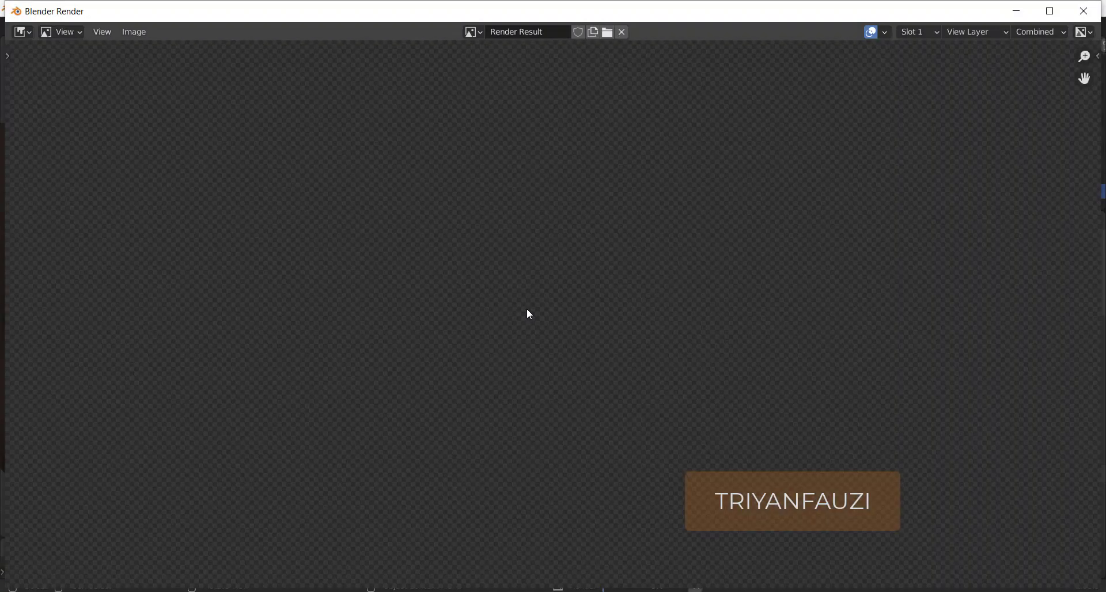
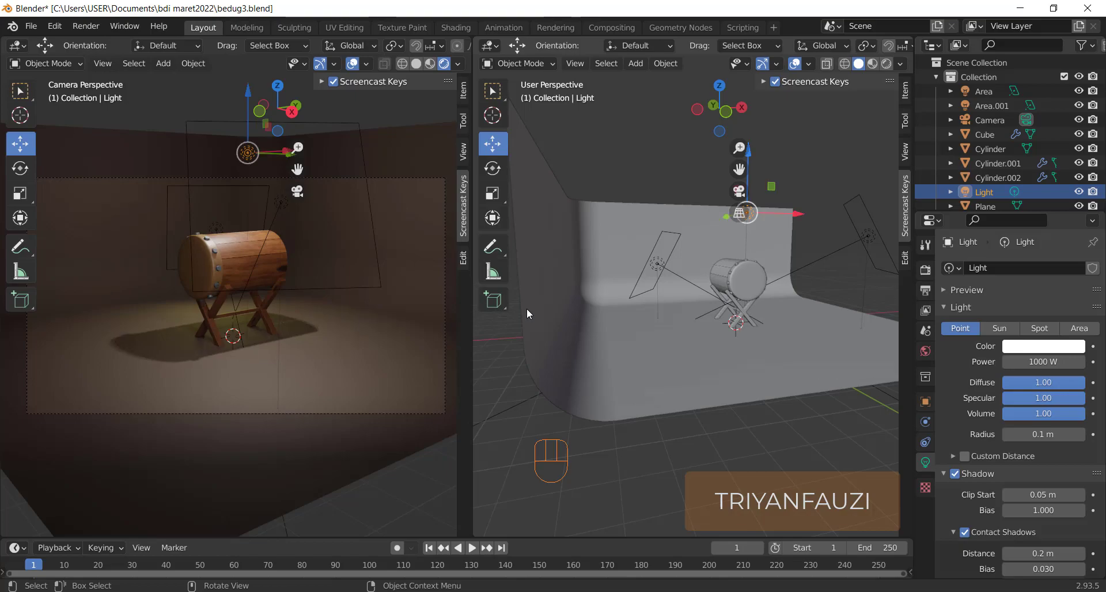
Close the finished render and set the point light's shadow clip start to 1.15 m and its shadow bias to 0.001
left_click(551, 558)
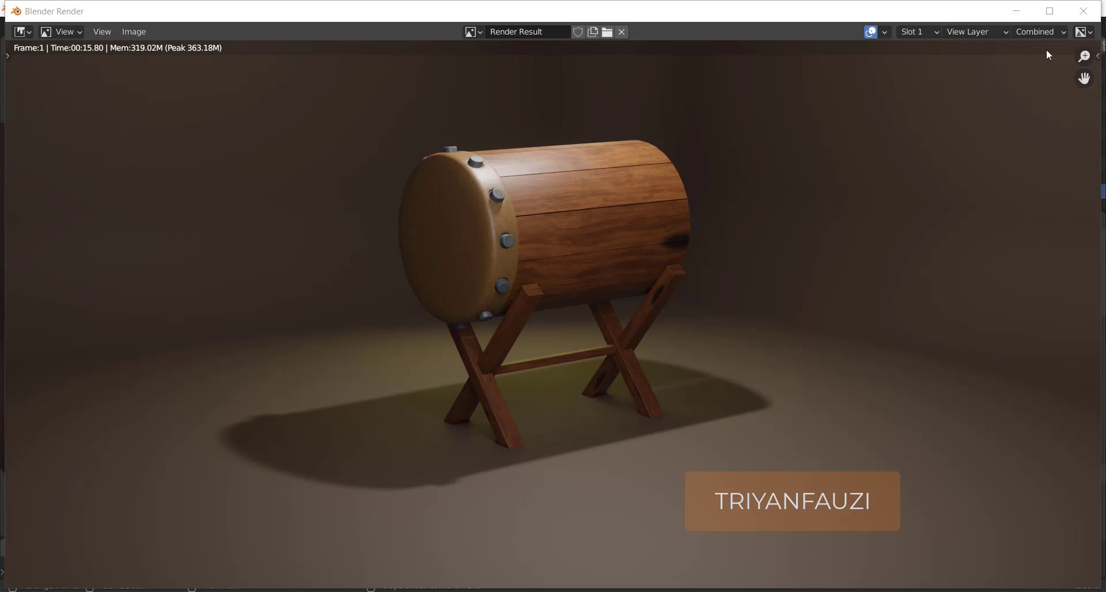
left_click(1083, 10)
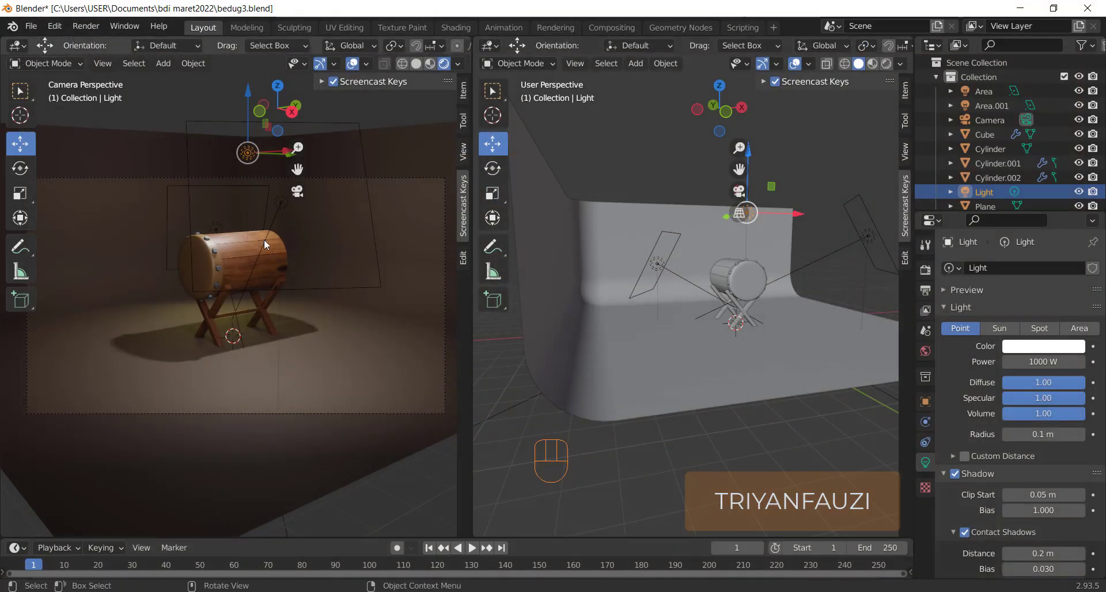
left_click(955, 474)
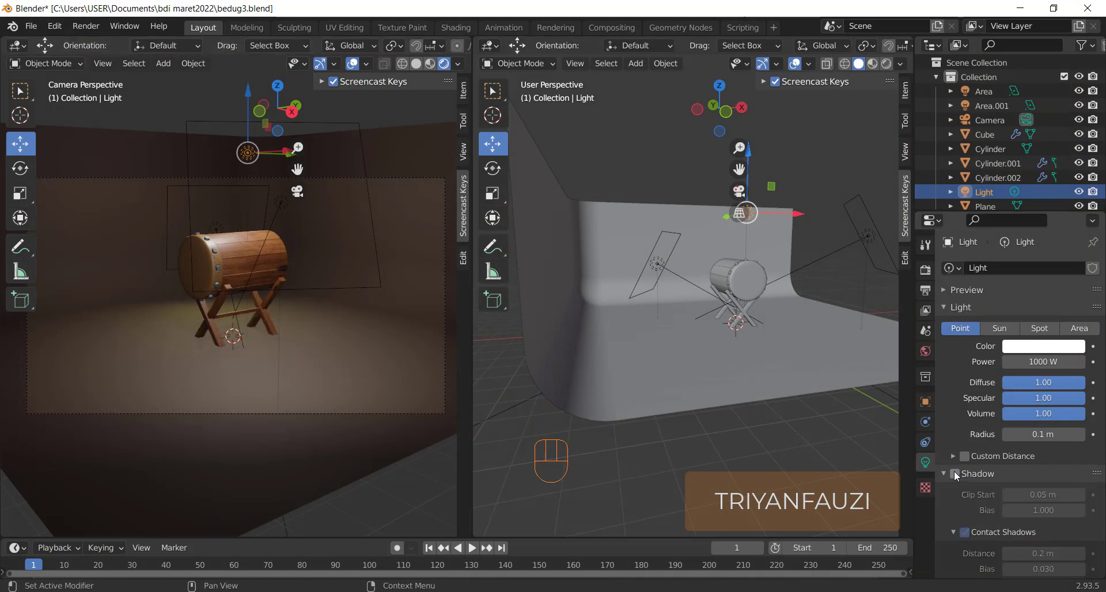
left_click(955, 474)
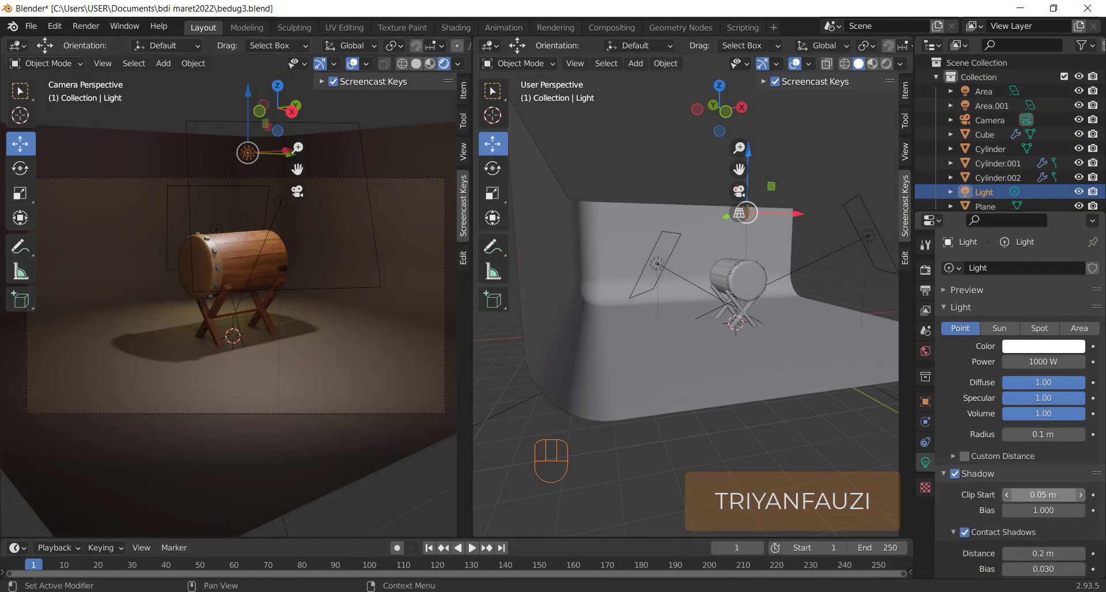
mouse_move(1042, 495)
left_mouse_down()
mouse_move(1014, 495)
mouse_move(1060, 495)
mouse_move(1067, 510)
mouse_move(1042, 511)
left_mouse_up()
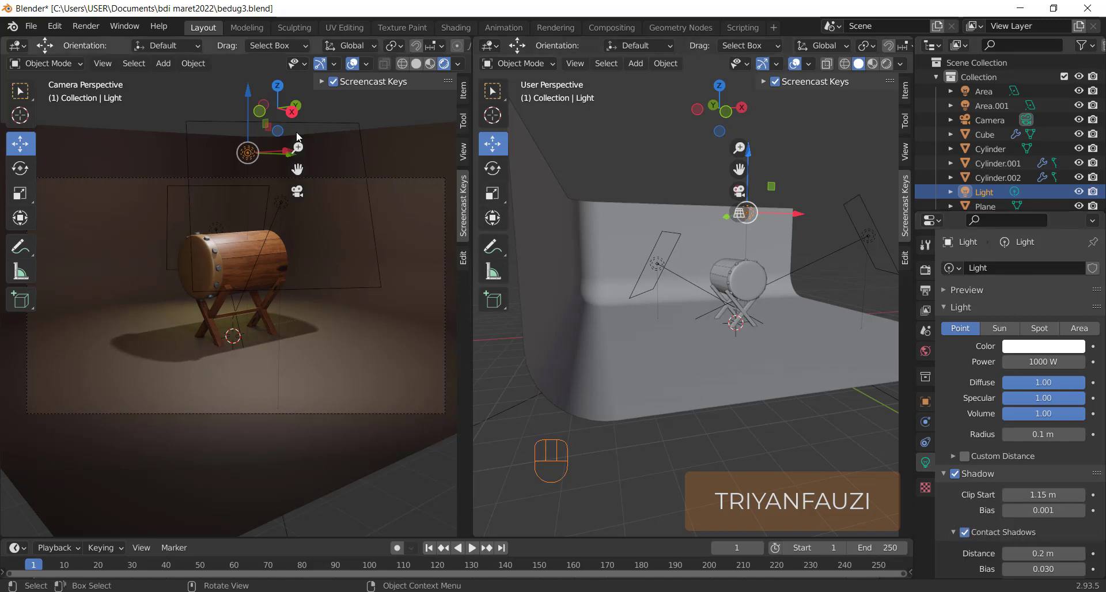
Raise the point light above the drum and shift it sideways toward the backdrop wall
left_click_drag(255, 133, 255, 103)
middle_click_drag(674, 248, 779, 238)
left_click_drag(779, 237, 856, 268)
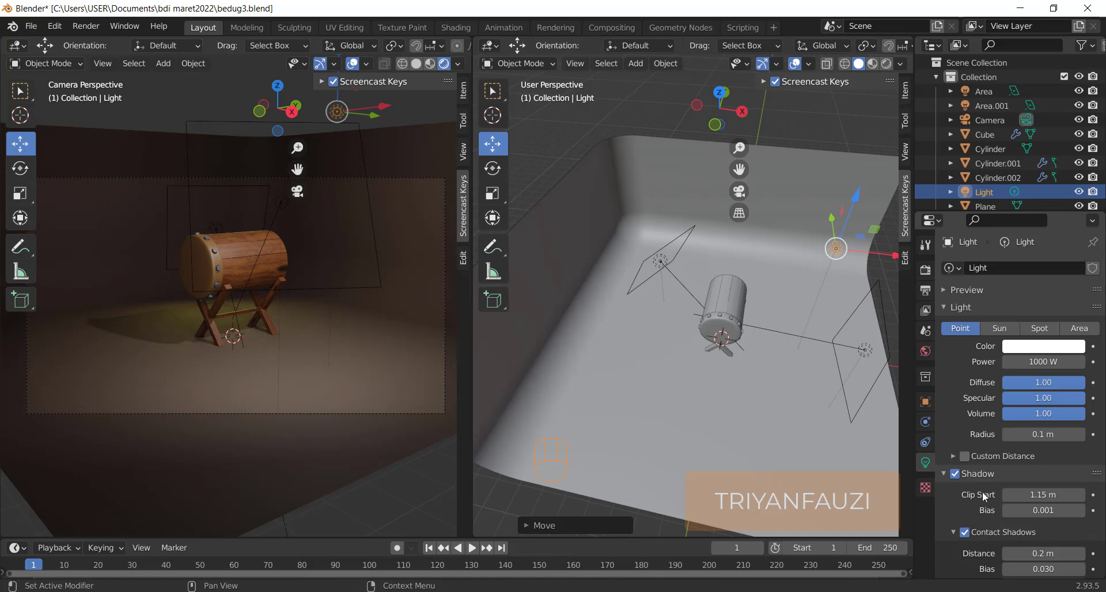
Set the point light's shadow bias to 0.611 and move the light back over the drumhead end
scroll(1035, 511, "down", 1)
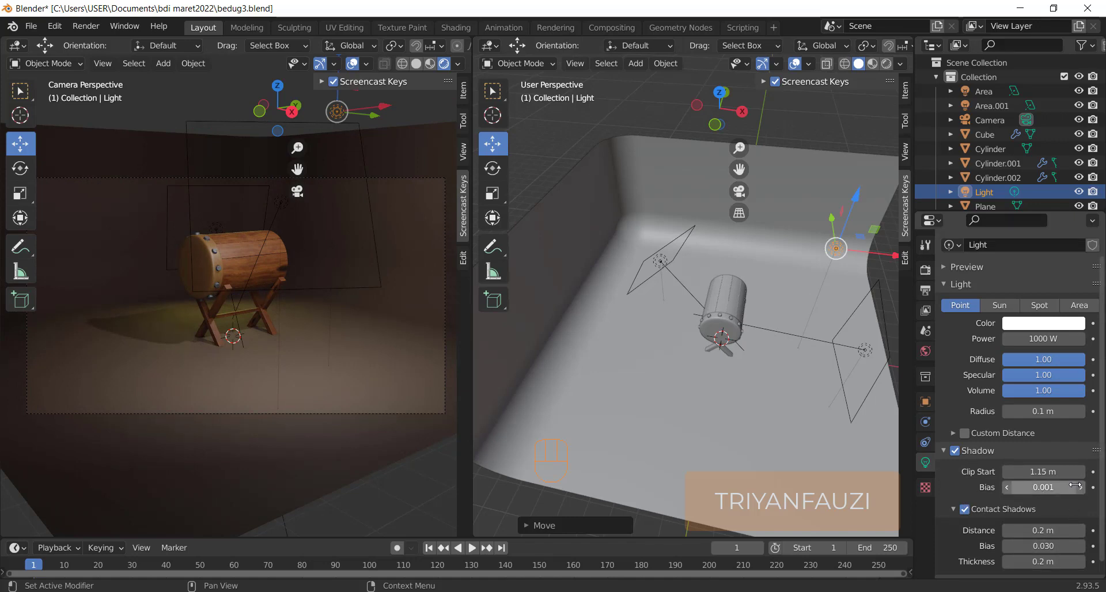
left_click_drag(1081, 487, 1105, 487)
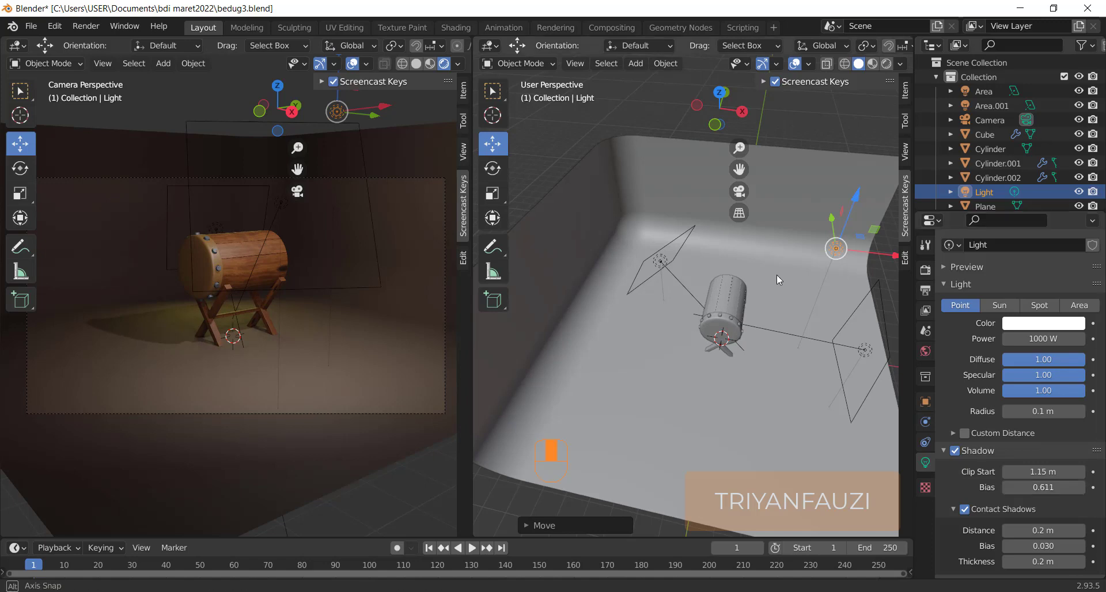
middle_click_drag(777, 275, 773, 278)
left_click_drag(773, 278, 680, 309)
Render the camera view again as a still image and inspect the drum and its shadow up close
key("F12")
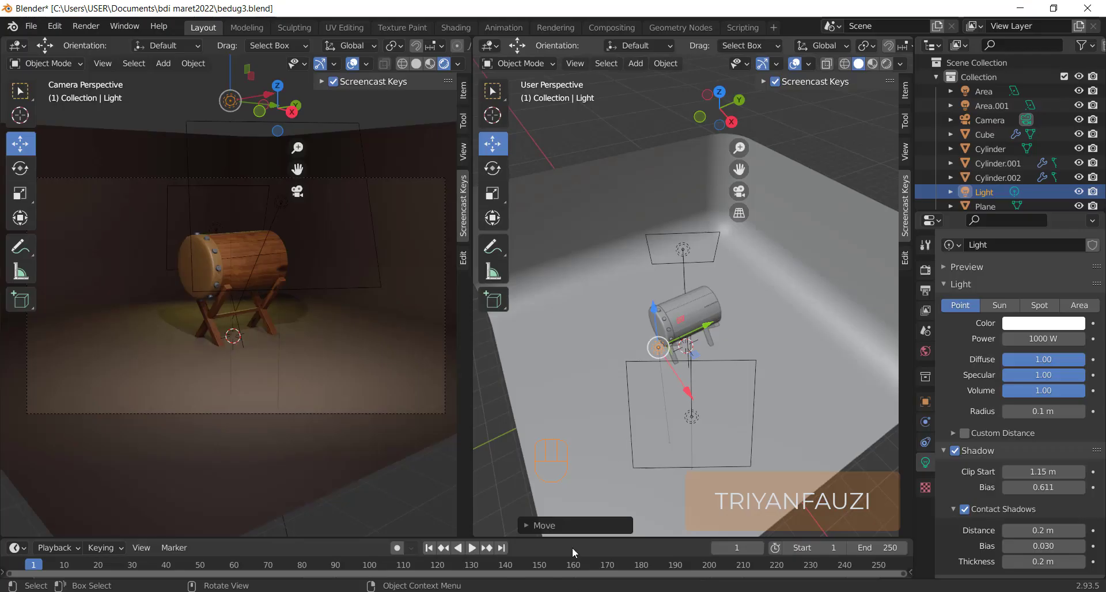
left_click(514, 591)
left_click(565, 554)
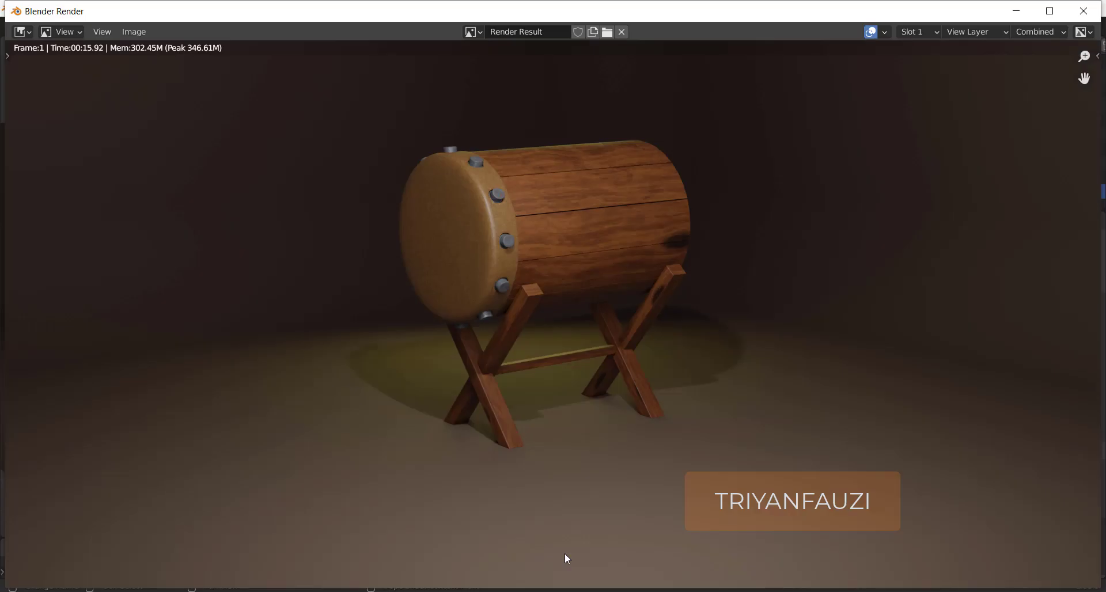
scroll(532, 310, "up", 3)
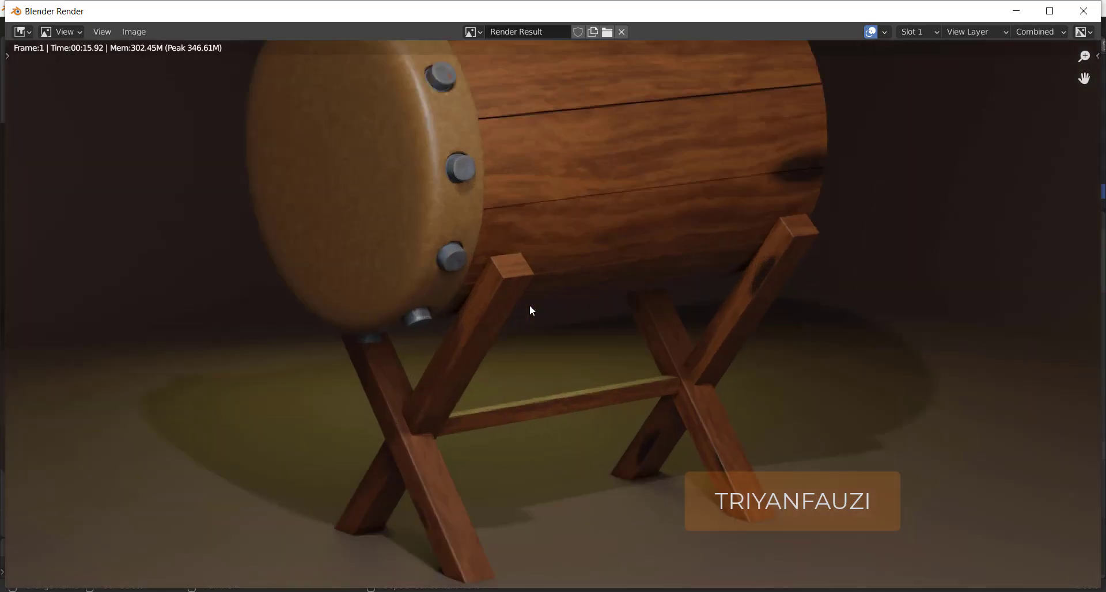